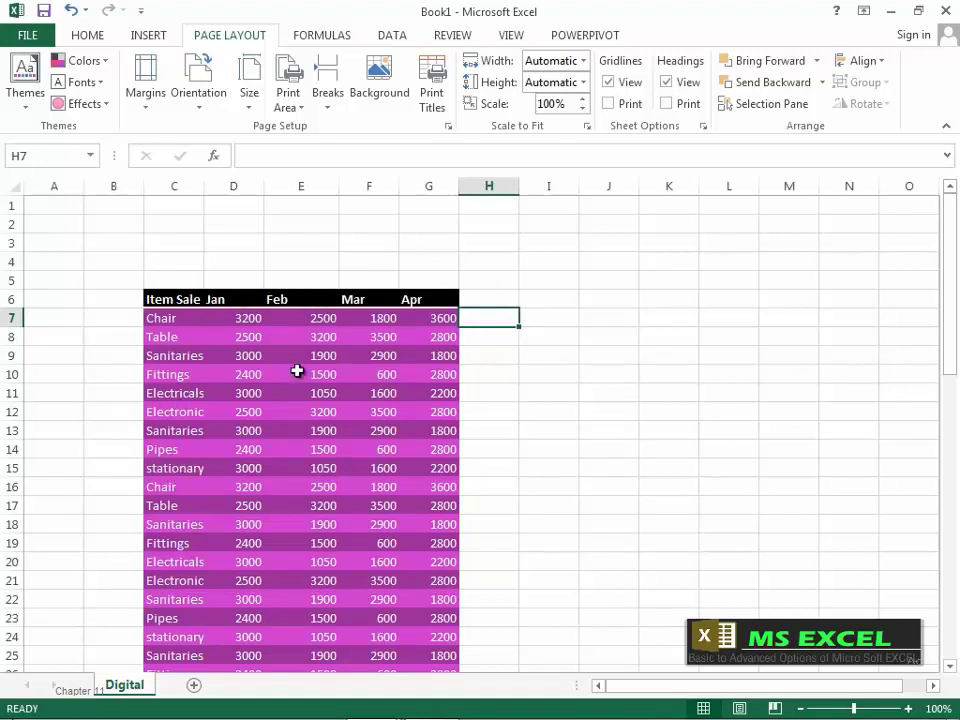
# In Page Setup, set rows to repeat at top to $6:$6
pyautogui.click(435, 98)
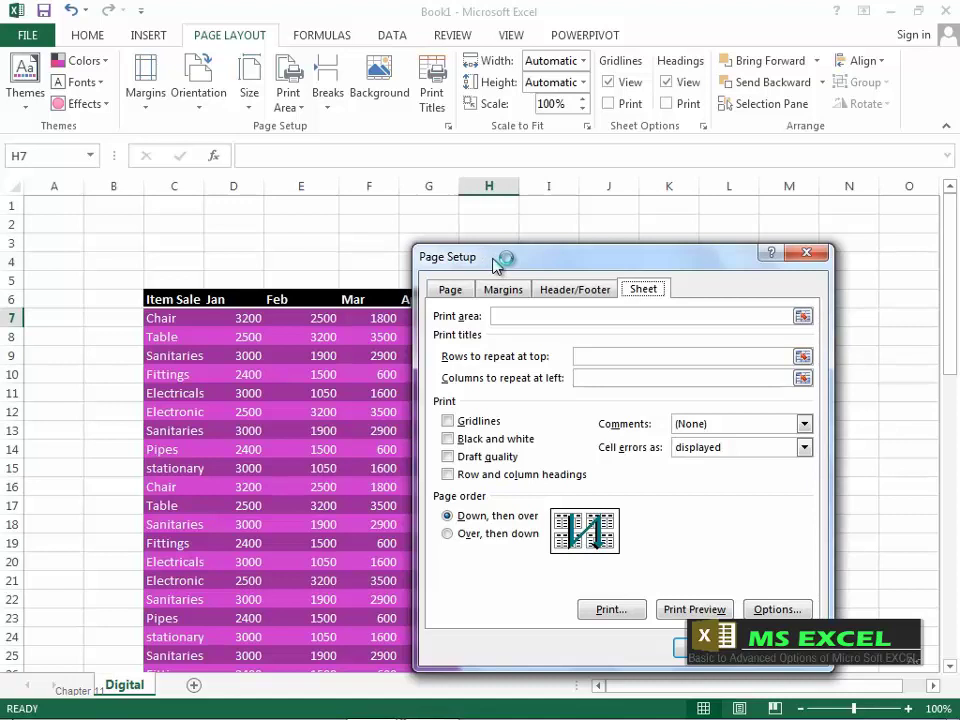
pyautogui.moveTo(497, 262); pyautogui.dragTo(499, 229)
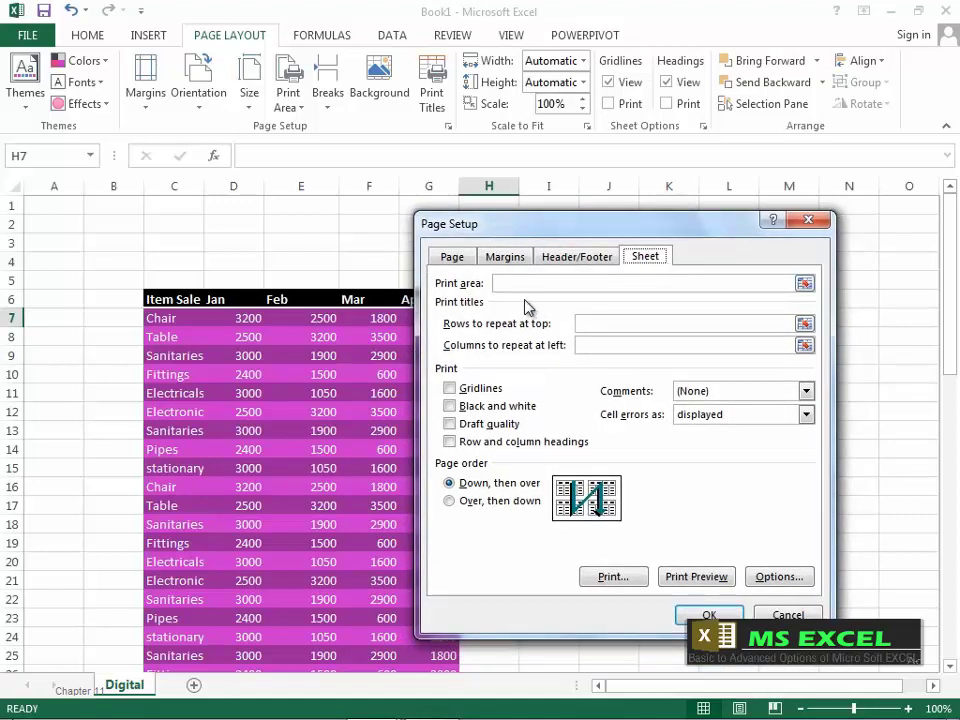
pyautogui.click(501, 284)
pyautogui.click(803, 285)
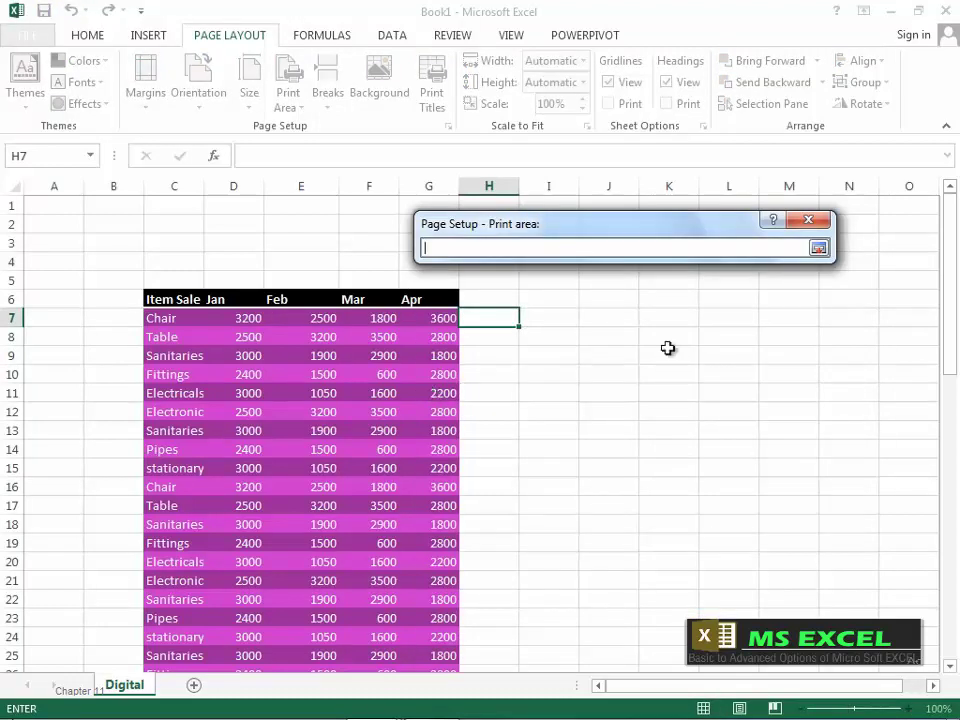
pyautogui.click(818, 247)
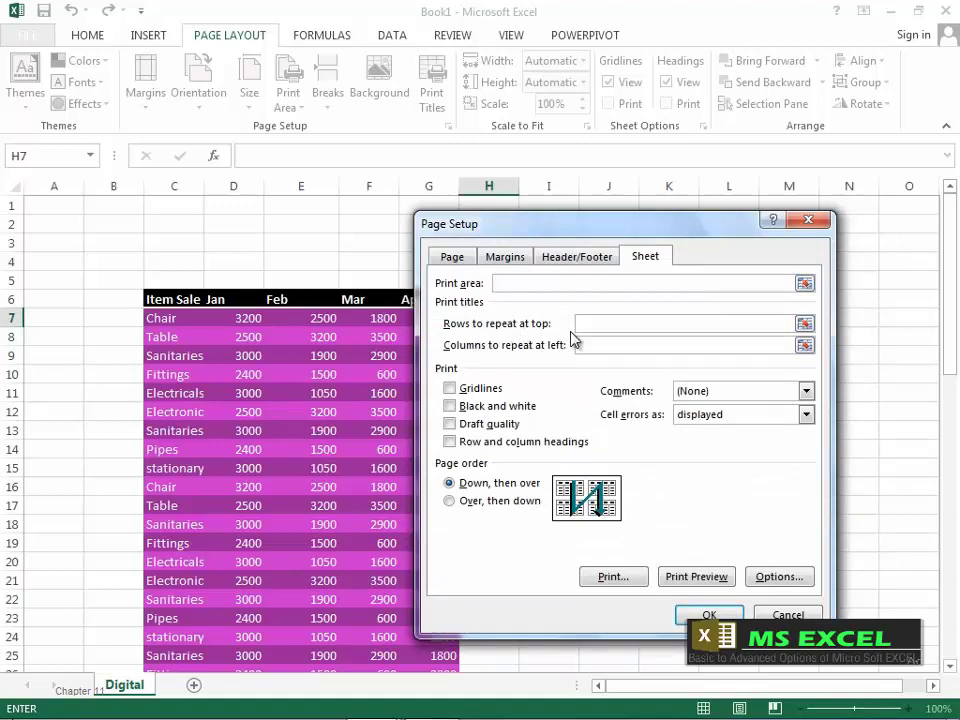
pyautogui.click(805, 324)
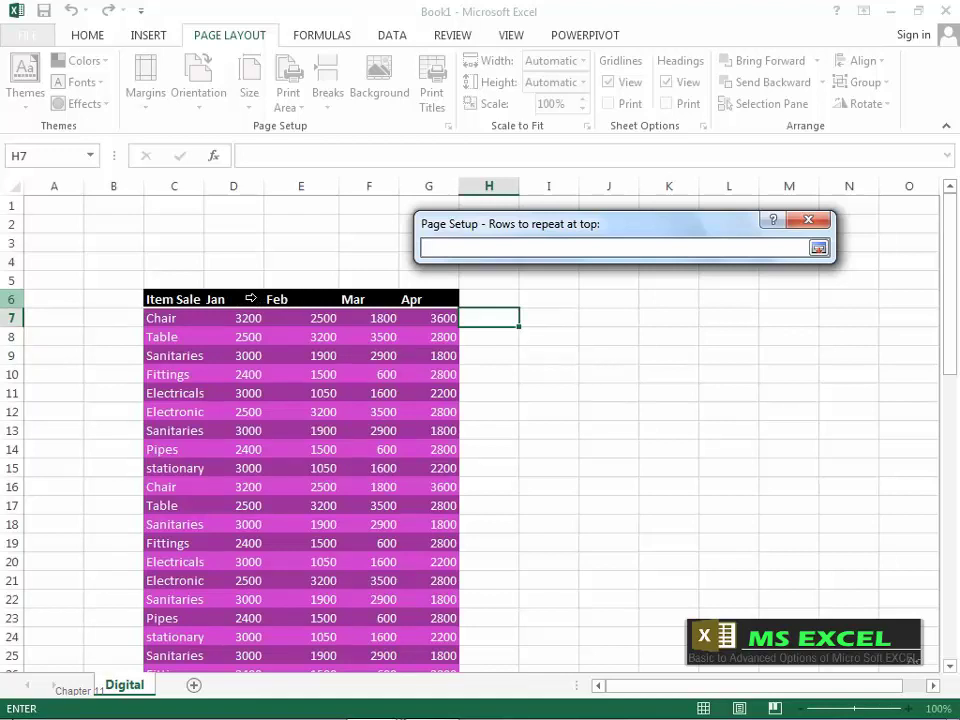
pyautogui.click(250, 298)
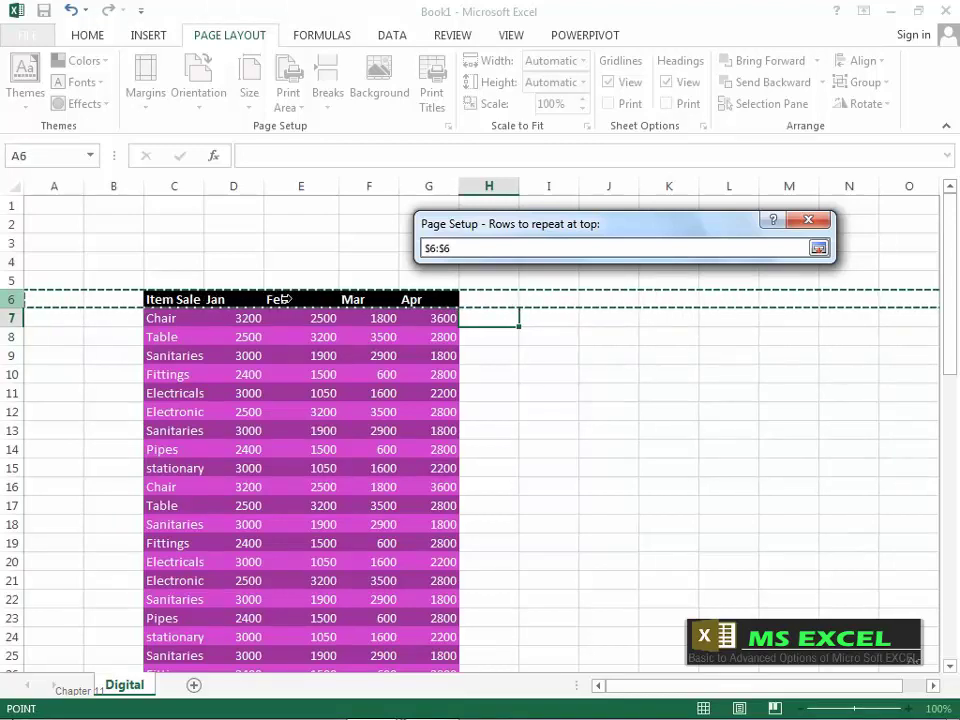
pyautogui.click(819, 248)
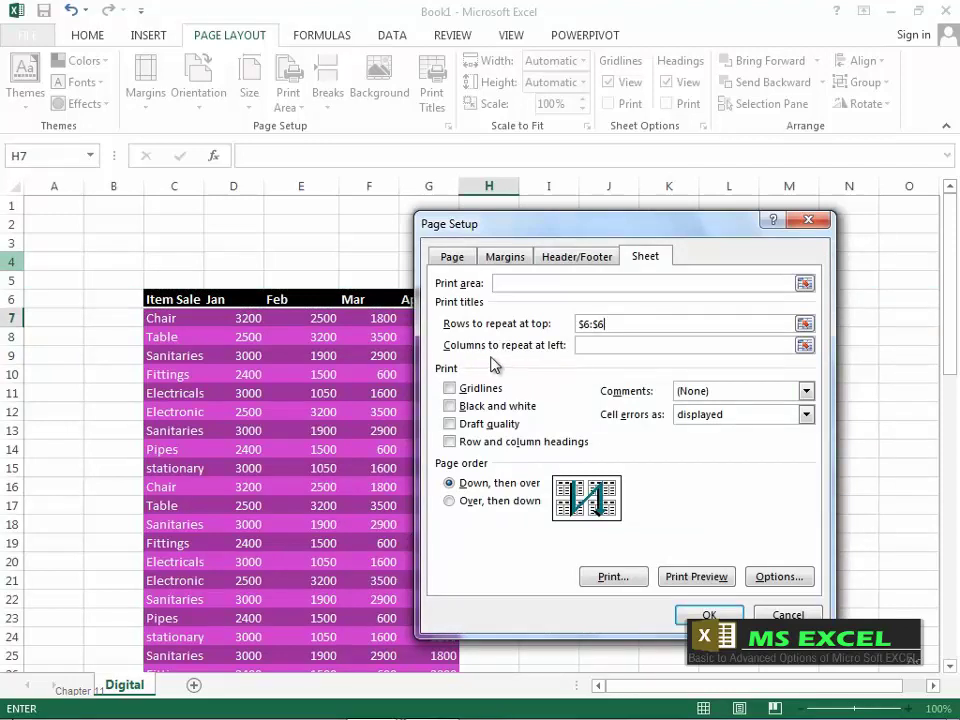
# Leave repeating columns empty and turn on gridline printing
pyautogui.click(805, 345)
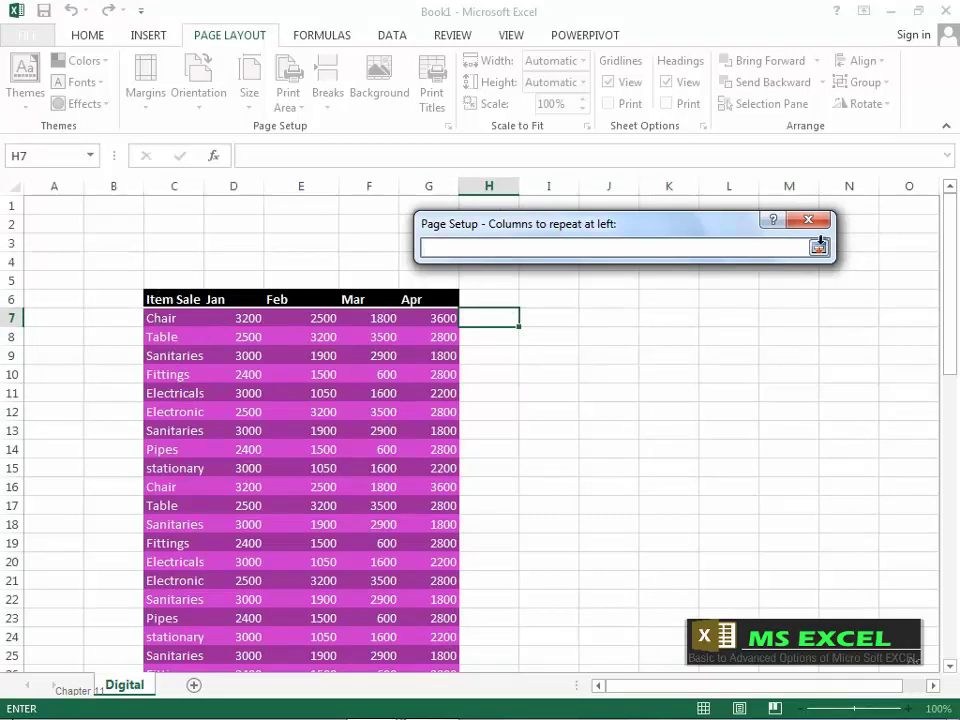
pyautogui.click(818, 248)
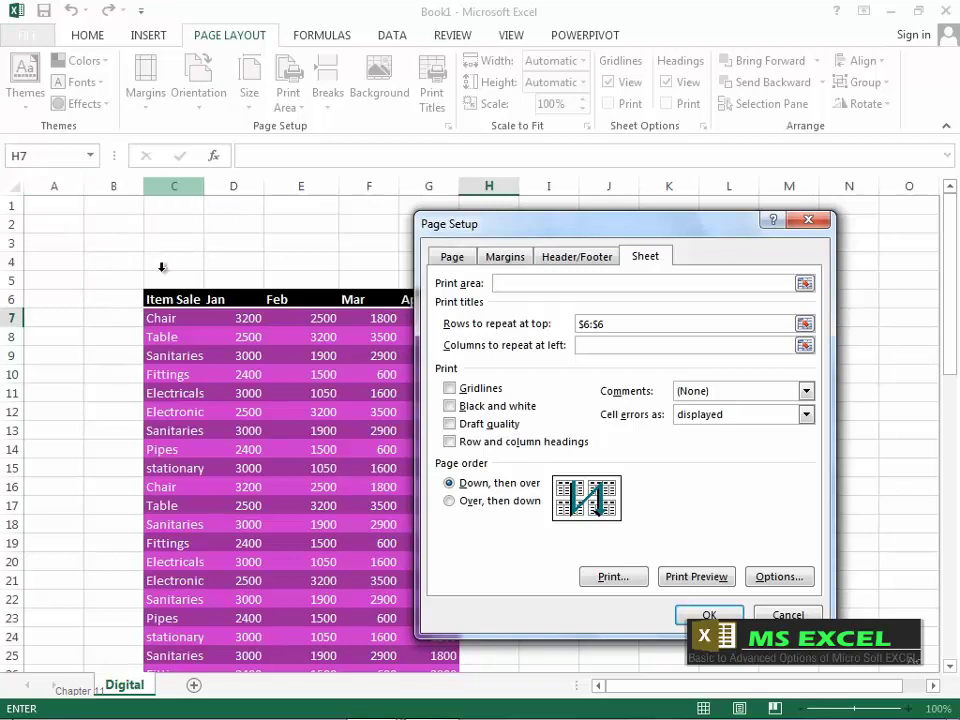
pyautogui.click(450, 389)
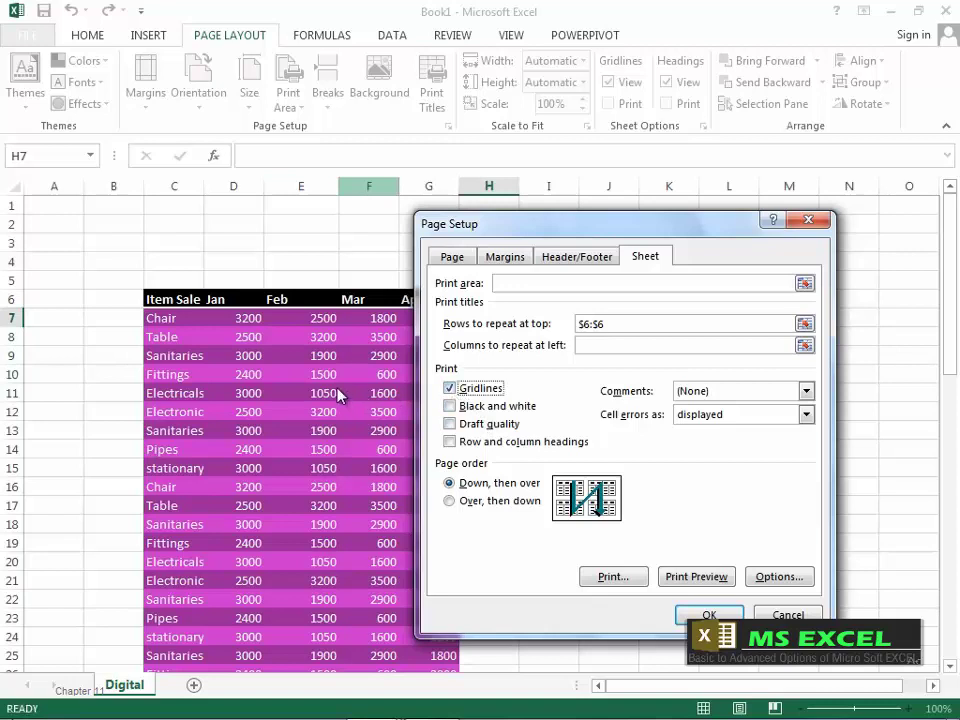
# Toggle black-and-white off again, try At end of sheet and As displayed, then set comments to None
pyautogui.click(455, 410)
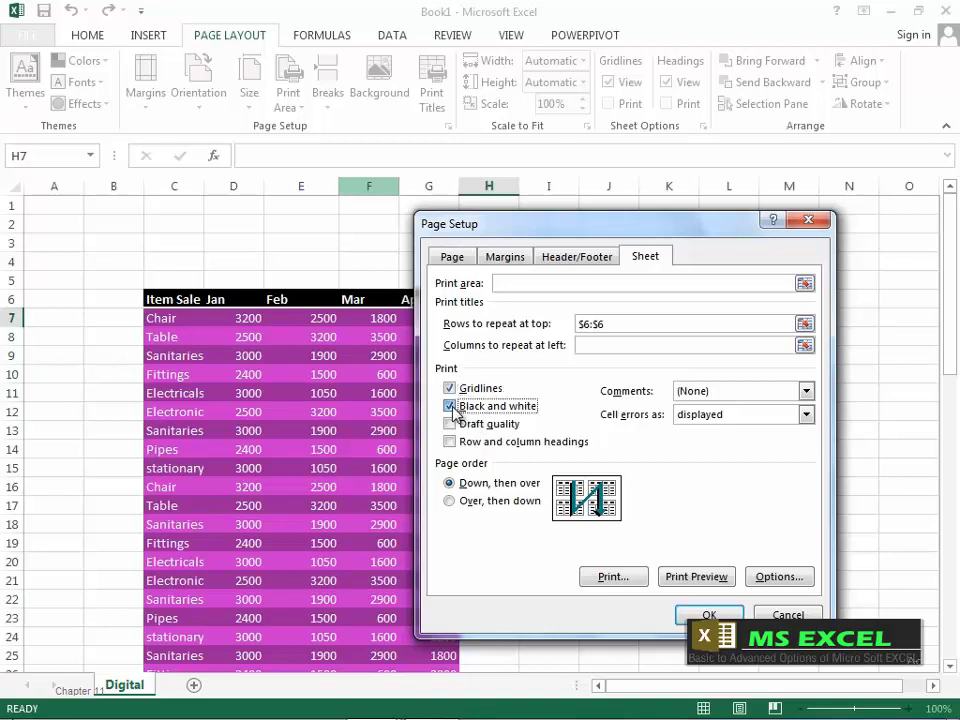
pyautogui.click(455, 408)
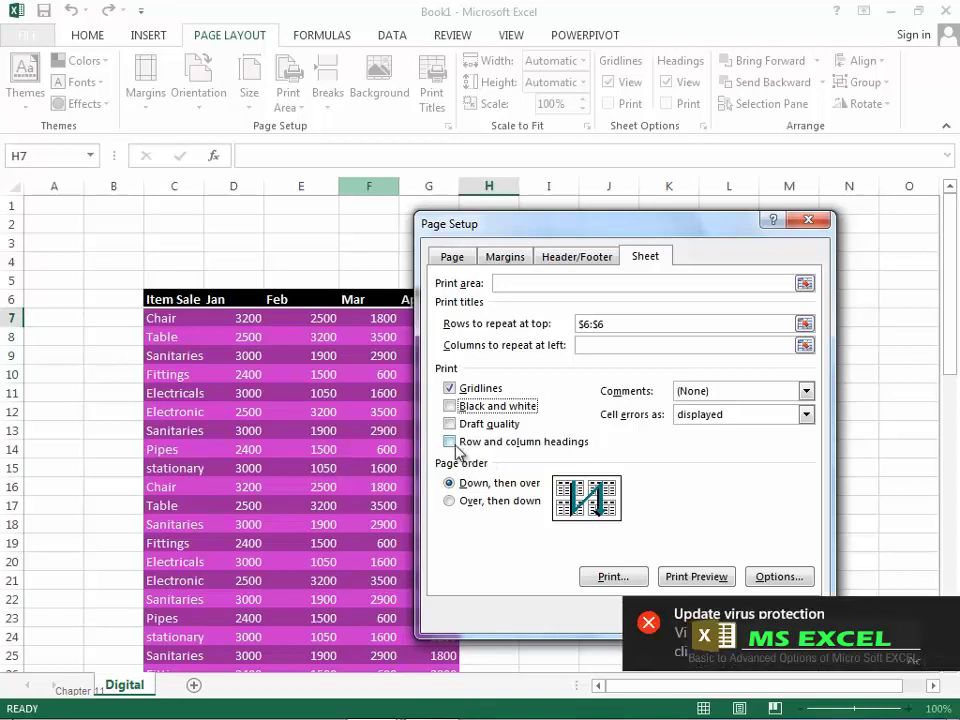
pyautogui.click(806, 391)
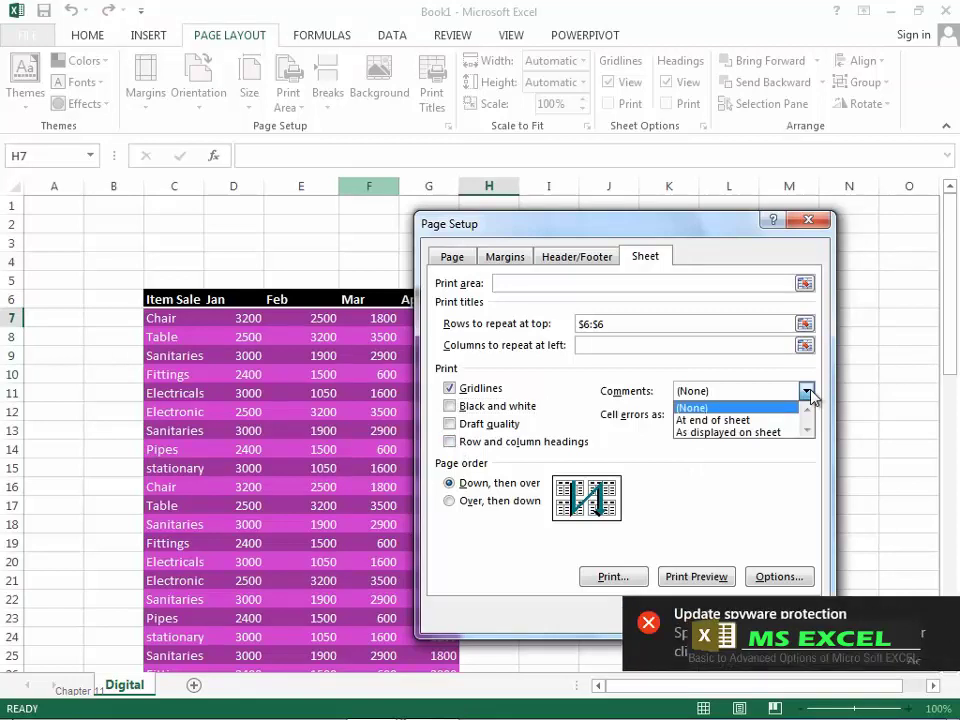
pyautogui.click(714, 420)
pyautogui.click(806, 391)
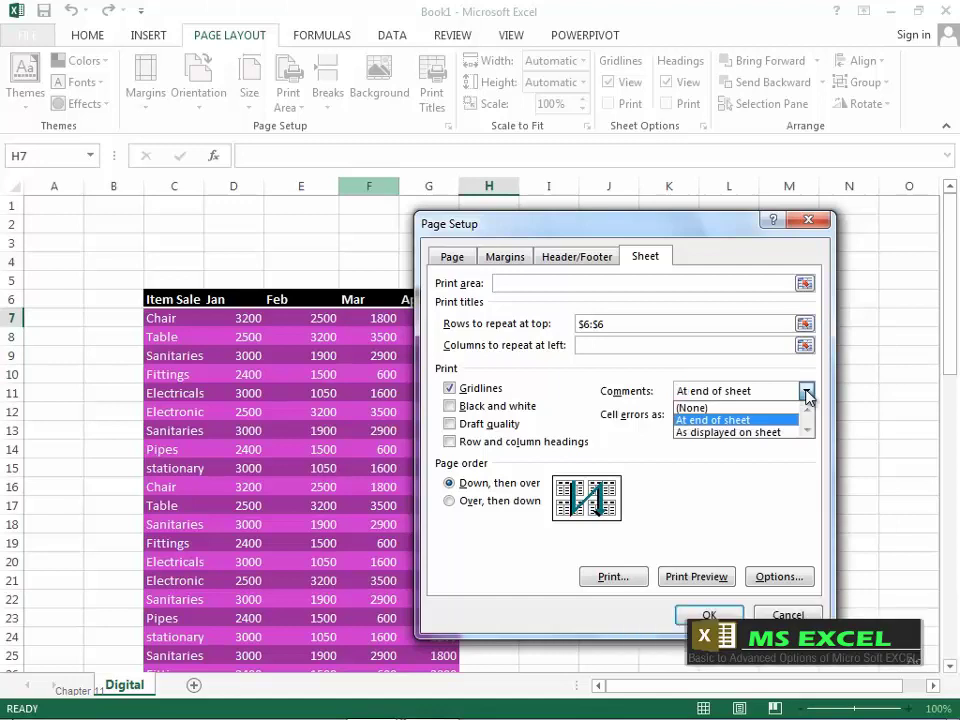
pyautogui.click(758, 432)
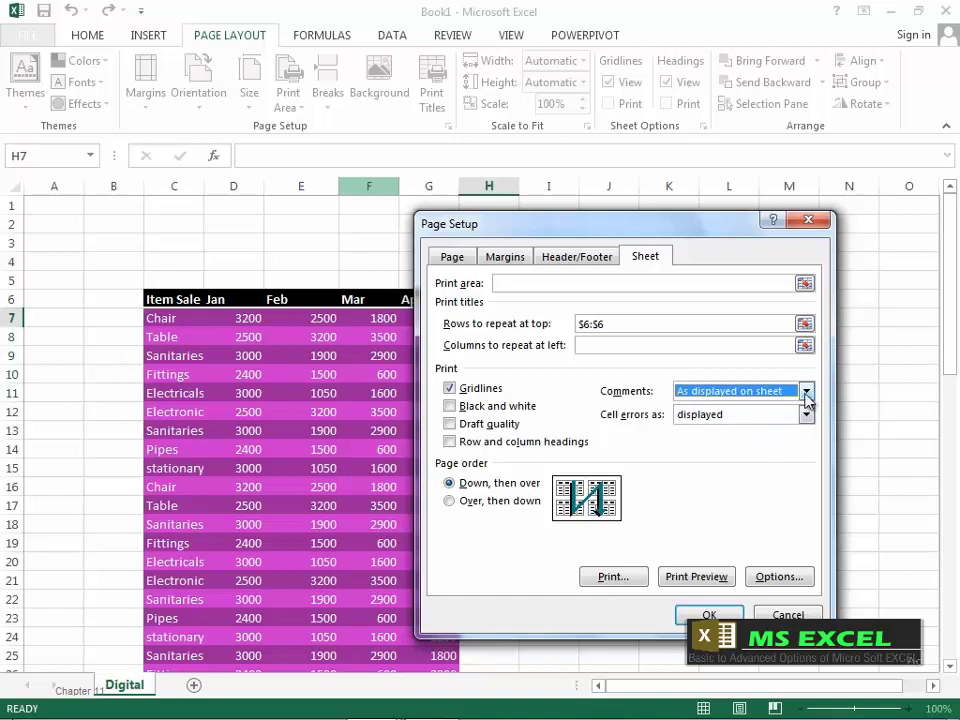
pyautogui.click(806, 391)
pyautogui.click(740, 405)
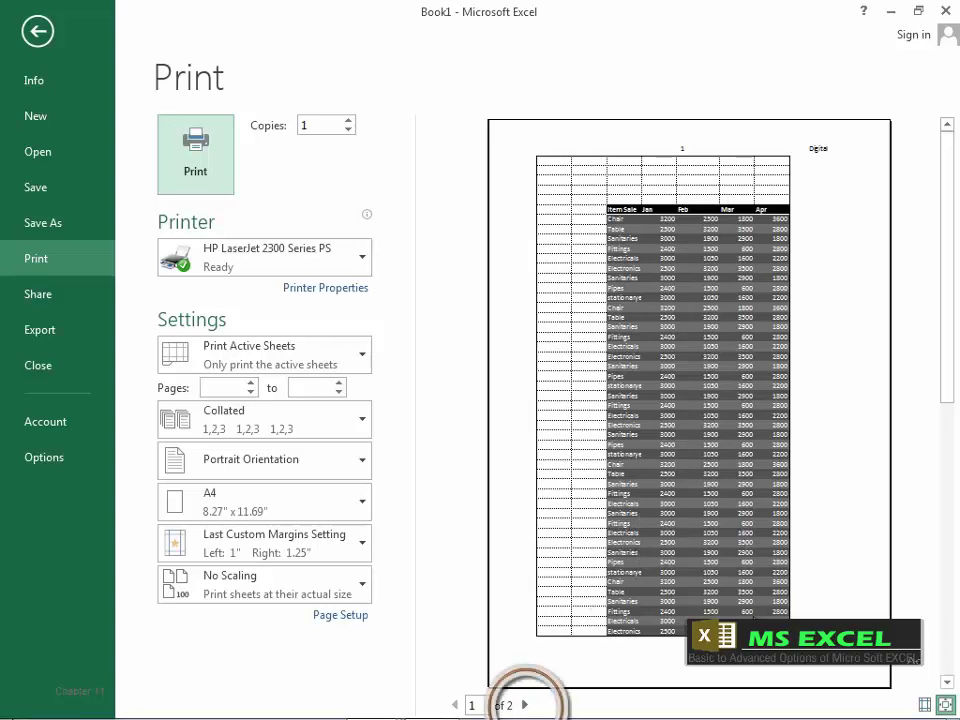
# View page 2 of 2 in the print preview, then return to the Digital worksheet
pyautogui.click(526, 705)
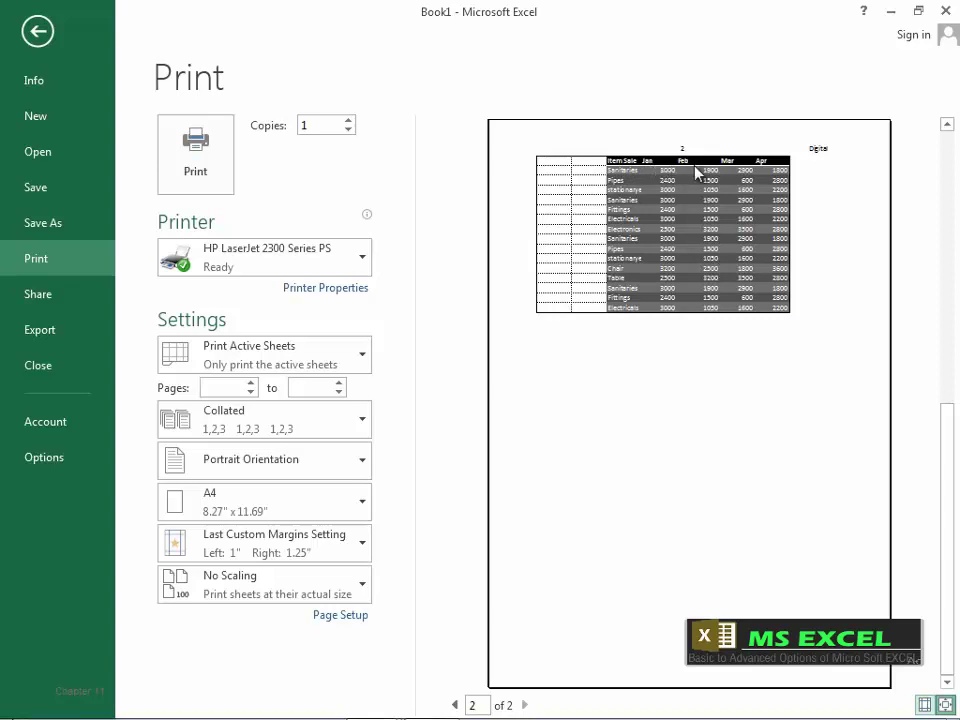
pyautogui.click(37, 31)
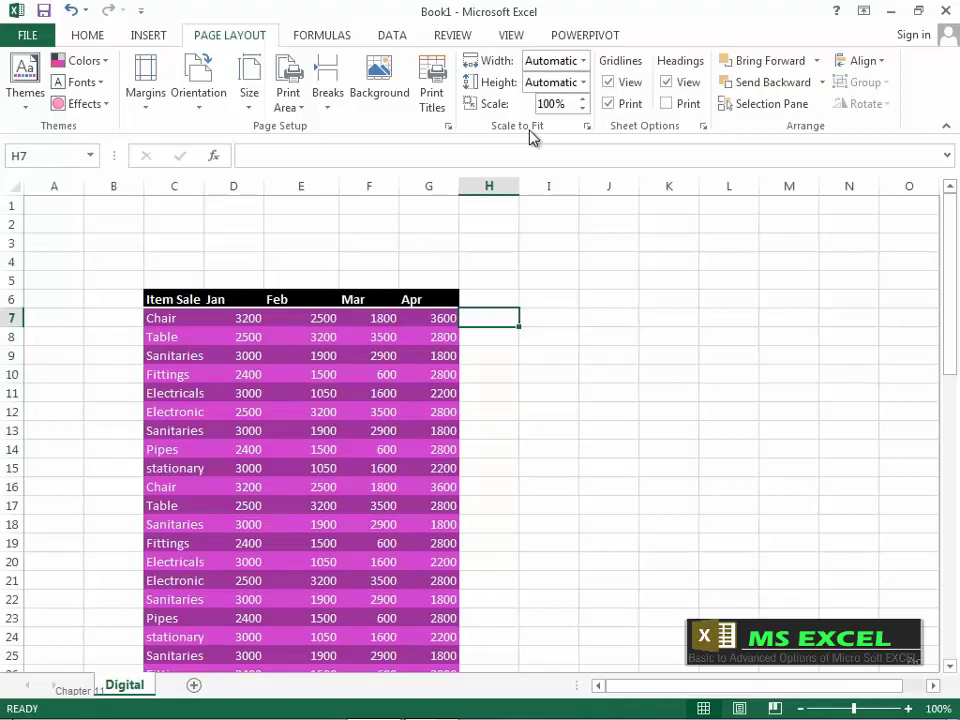
# Set Scale to Fit width to 1 page and check the print preview
pyautogui.click(583, 61)
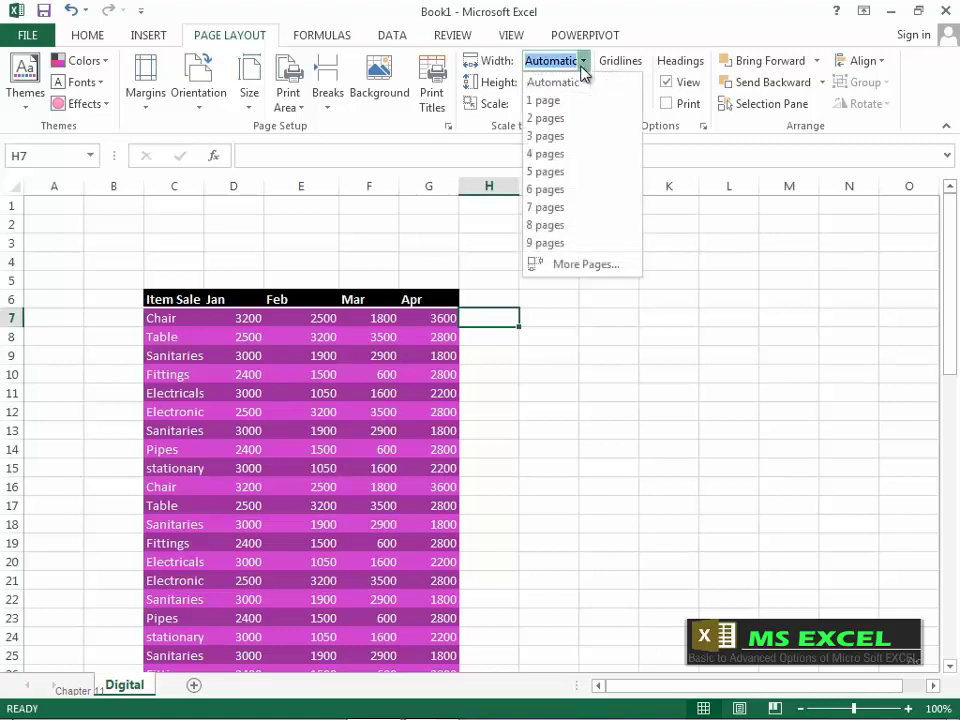
pyautogui.click(571, 103)
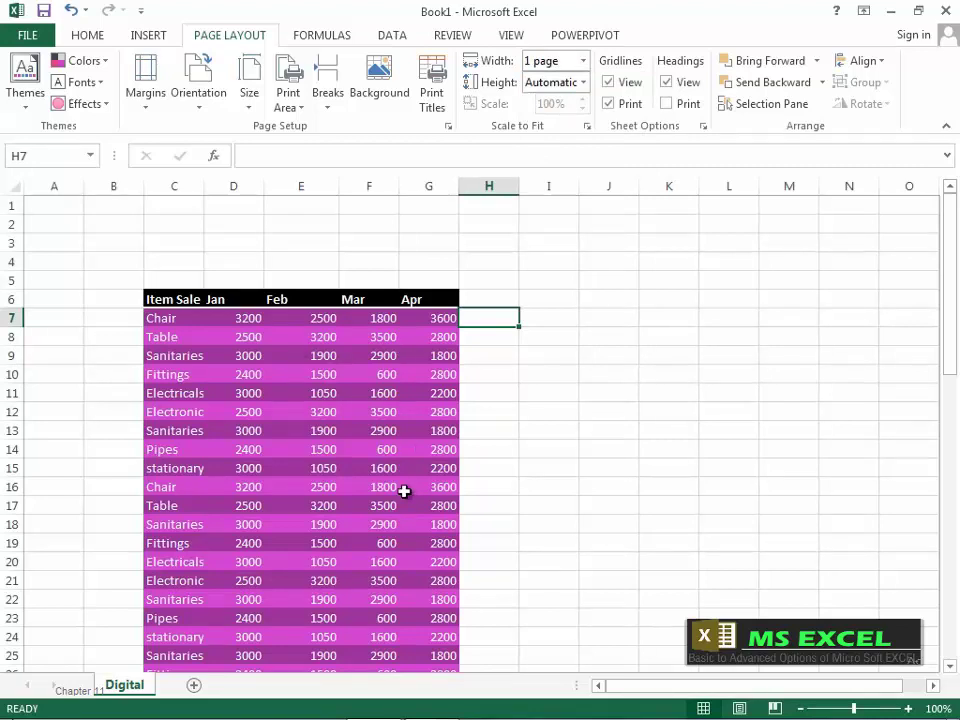
pyautogui.click(29, 35)
pyautogui.click(52, 261)
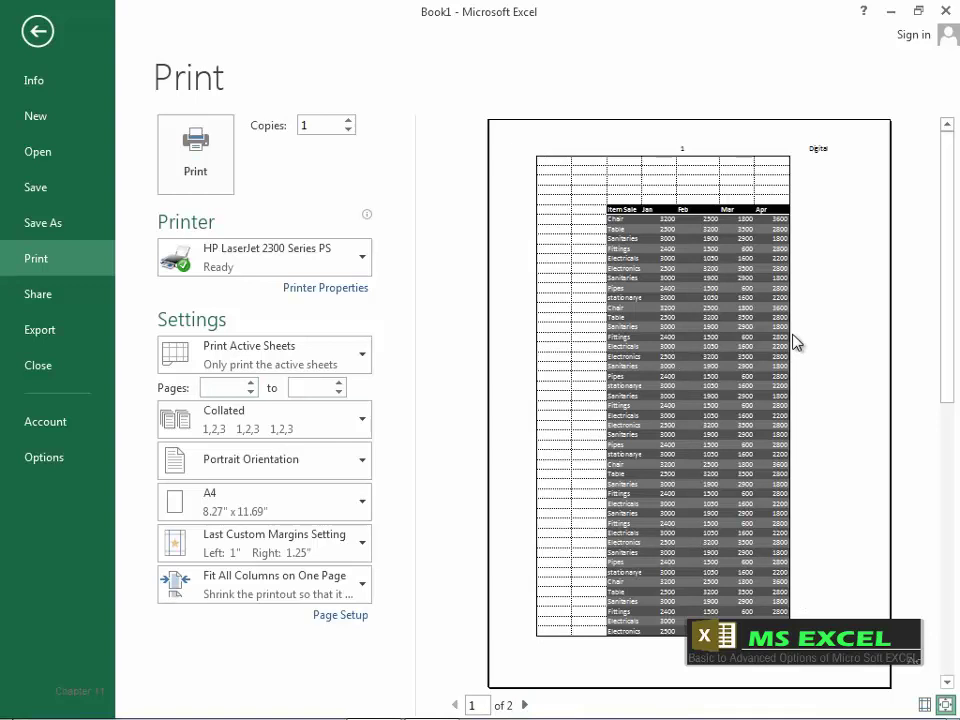
pyautogui.click(32, 32)
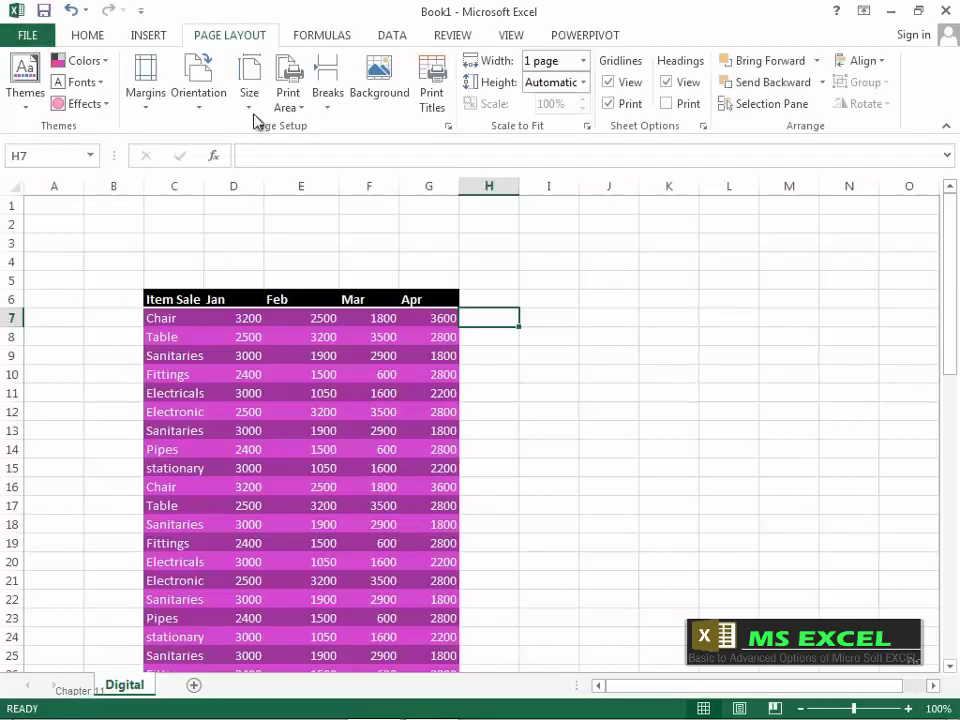
# Set Scale to Fit height to 1 page and preview the single-page printout at 75%
pyautogui.click(584, 84)
pyautogui.click(545, 122)
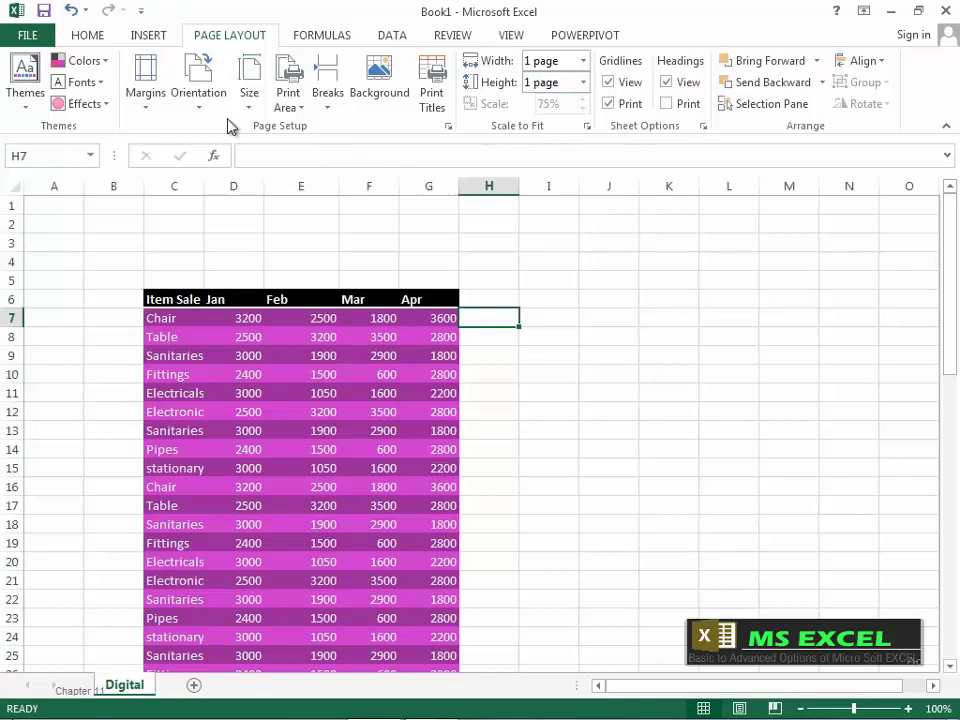
pyautogui.click(30, 35)
pyautogui.click(60, 257)
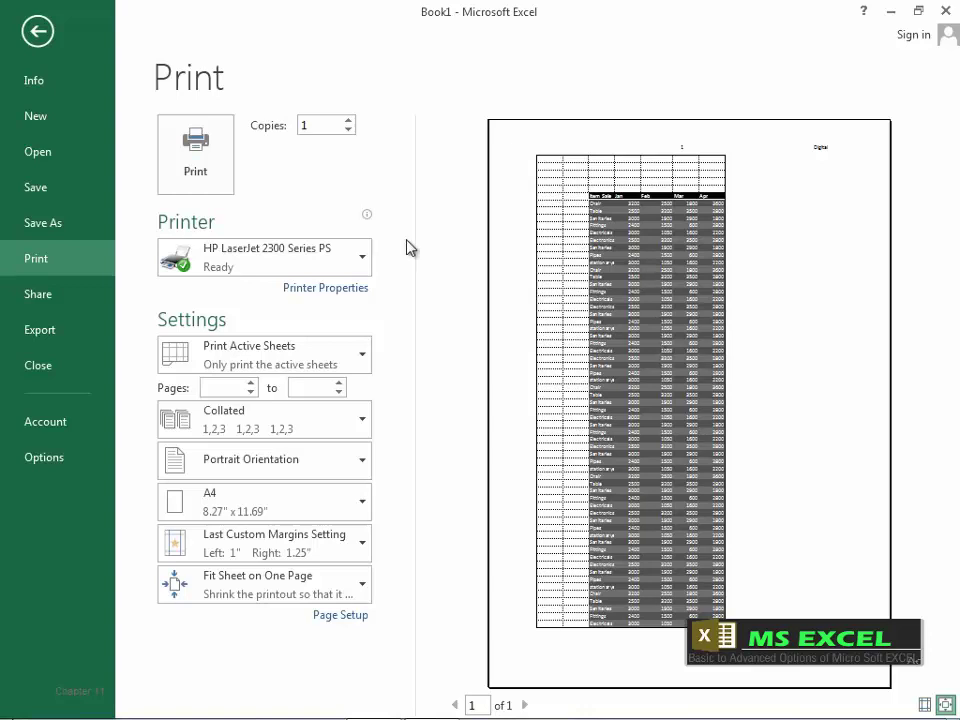
pyautogui.click(24, 33)
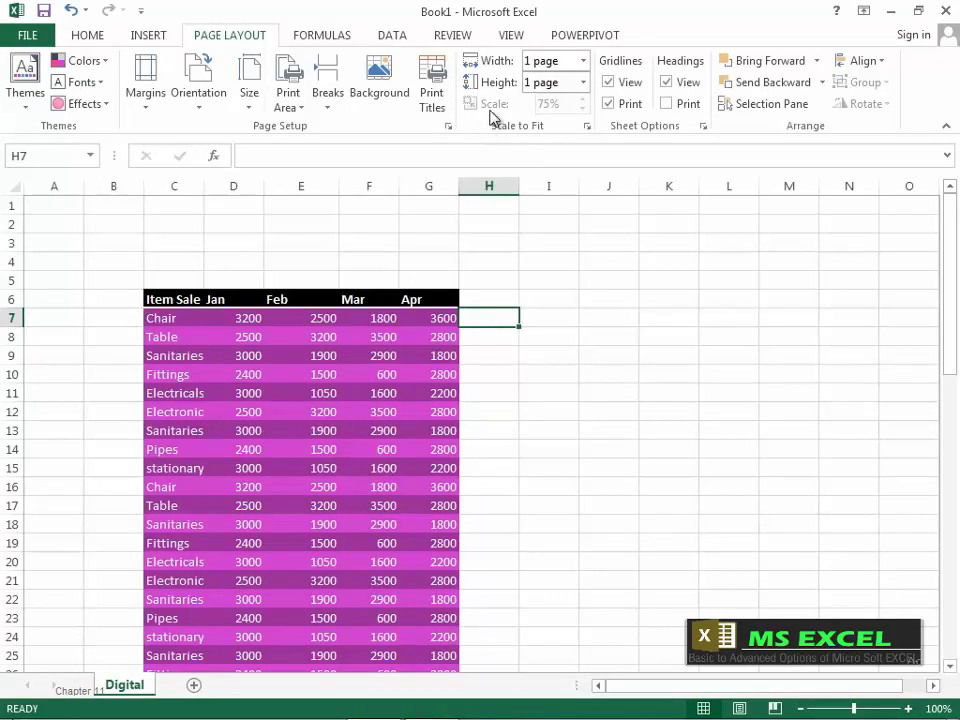
# Reset printout width and height to Automatic and set the print scale to 50%
pyautogui.click(583, 82)
pyautogui.click(567, 105)
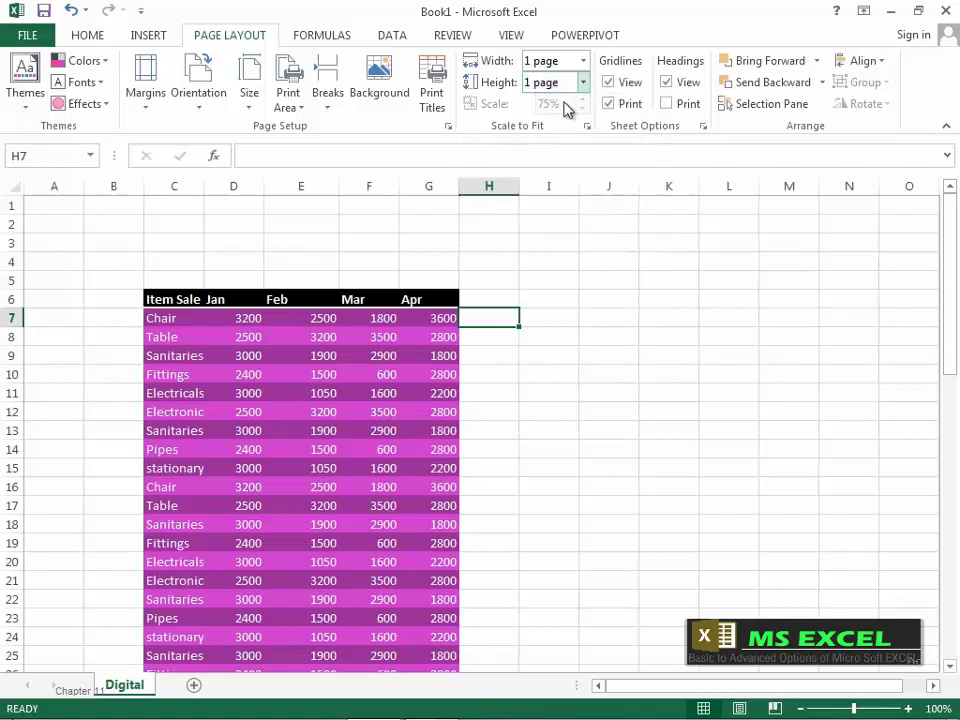
pyautogui.click(583, 60)
pyautogui.click(558, 83)
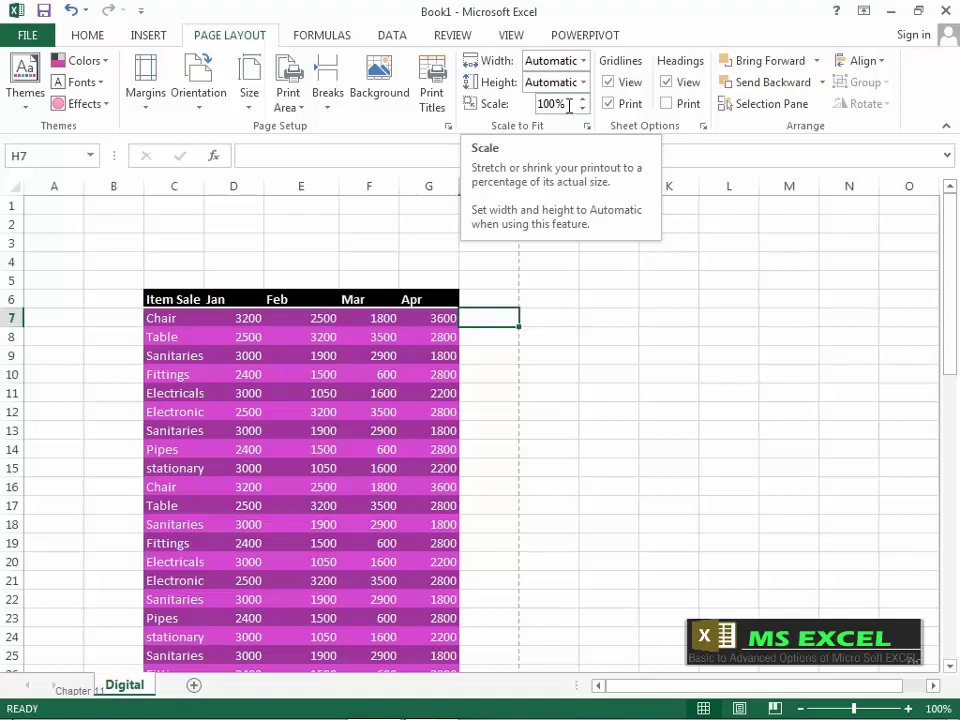
pyautogui.click(569, 104)
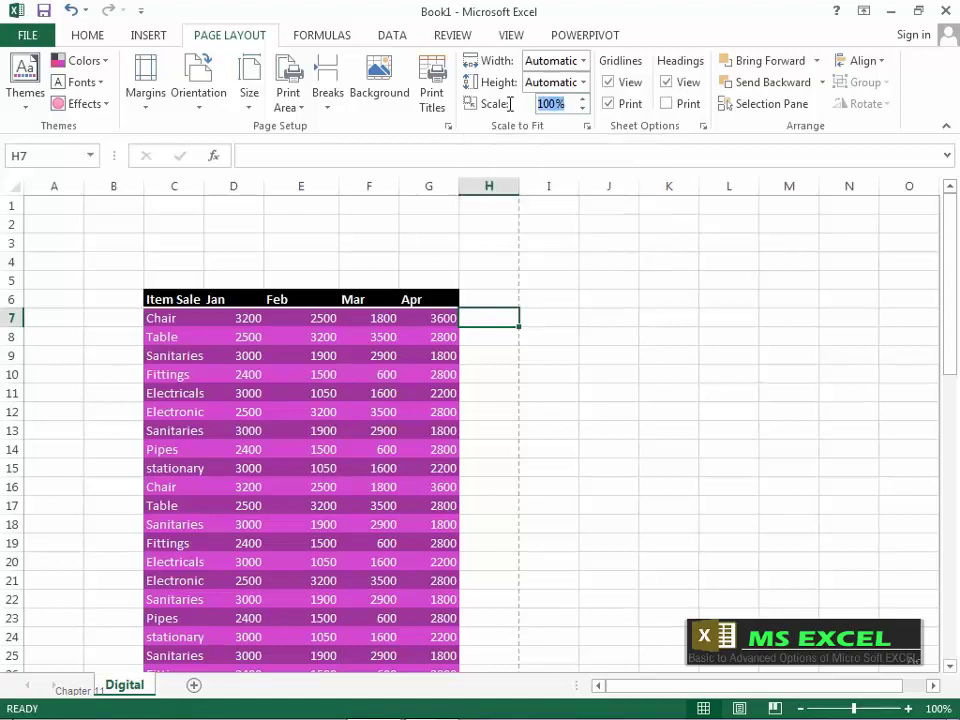
pyautogui.write('50')
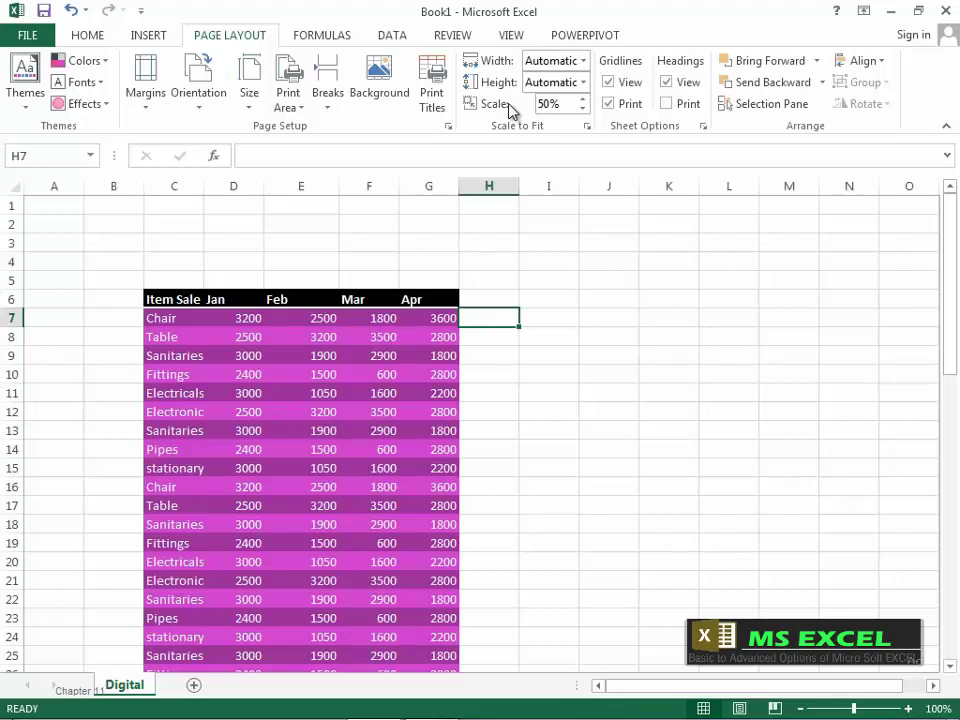
# Preview the 50% printout, then return to the Digital sheet
pyautogui.click(30, 36)
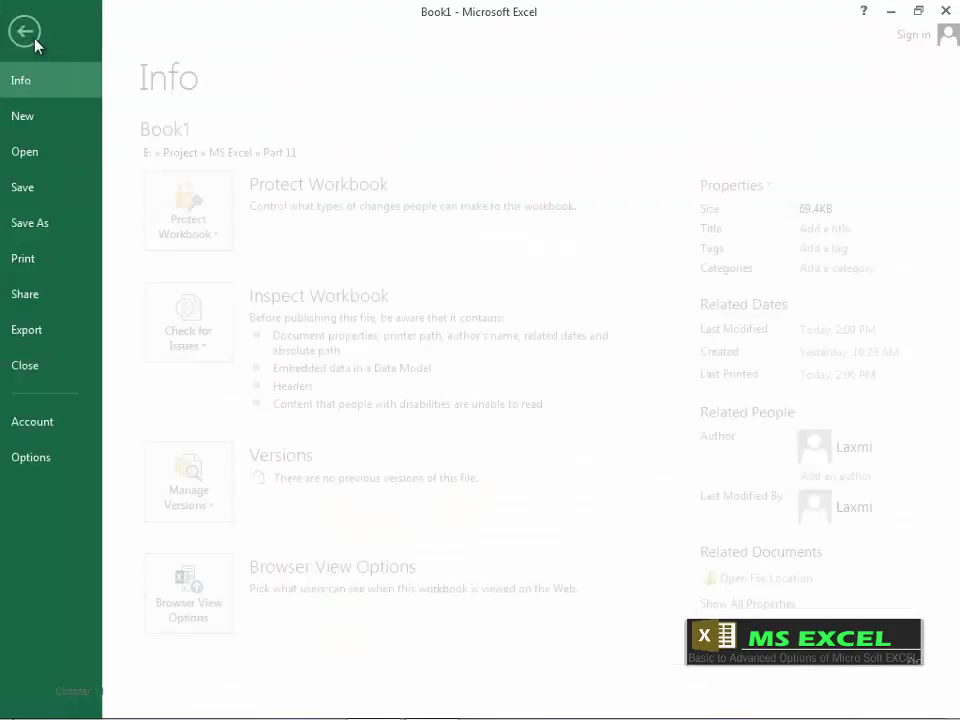
pyautogui.click(42, 259)
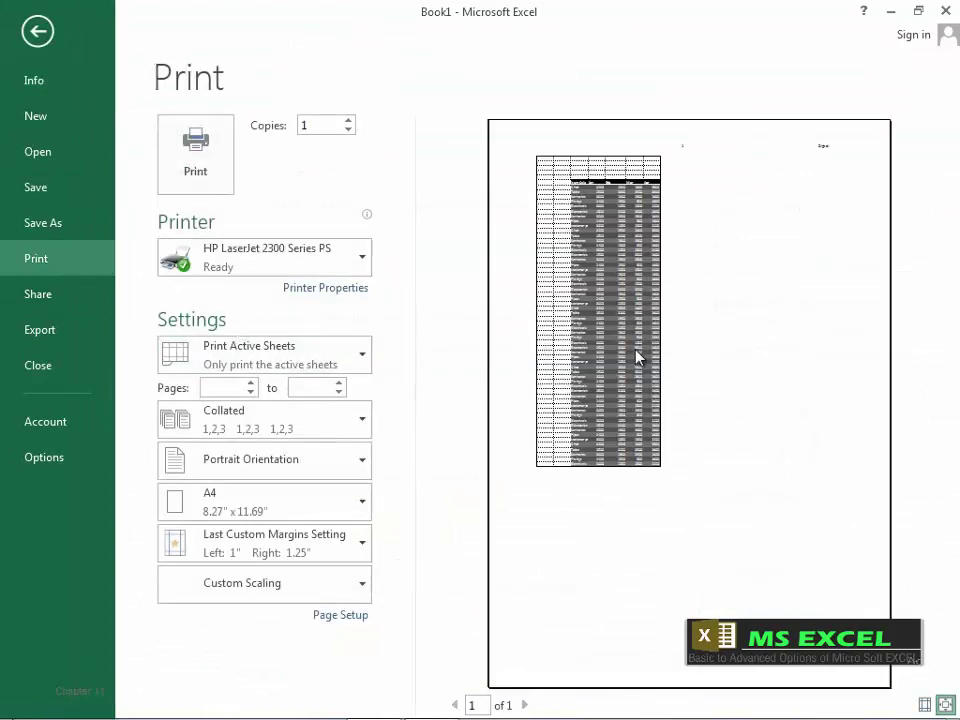
pyautogui.click(34, 31)
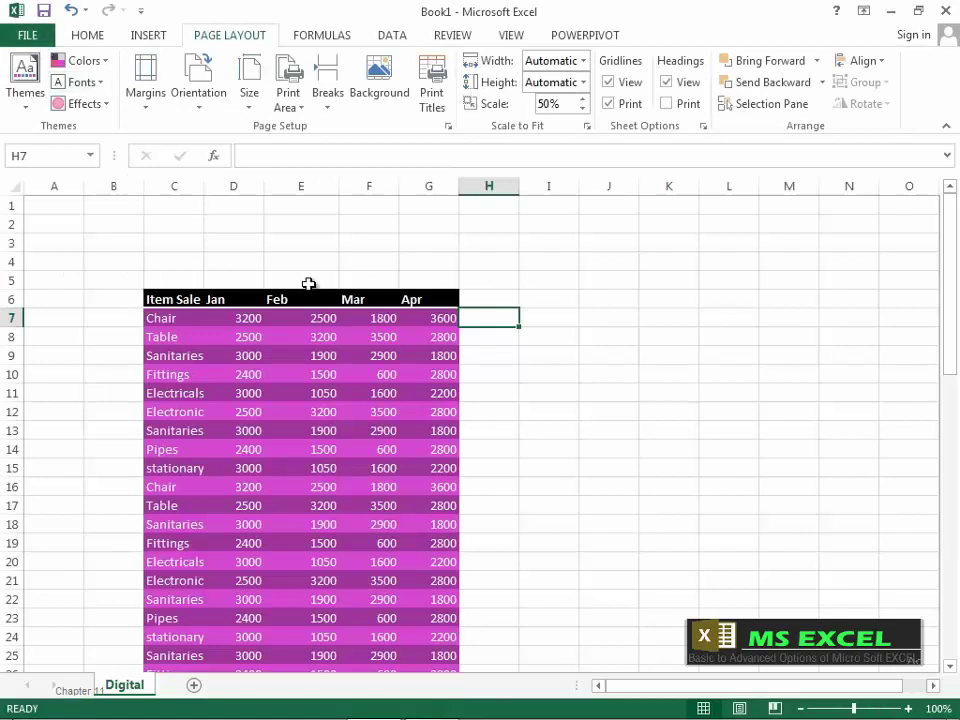
pyautogui.click(589, 128)
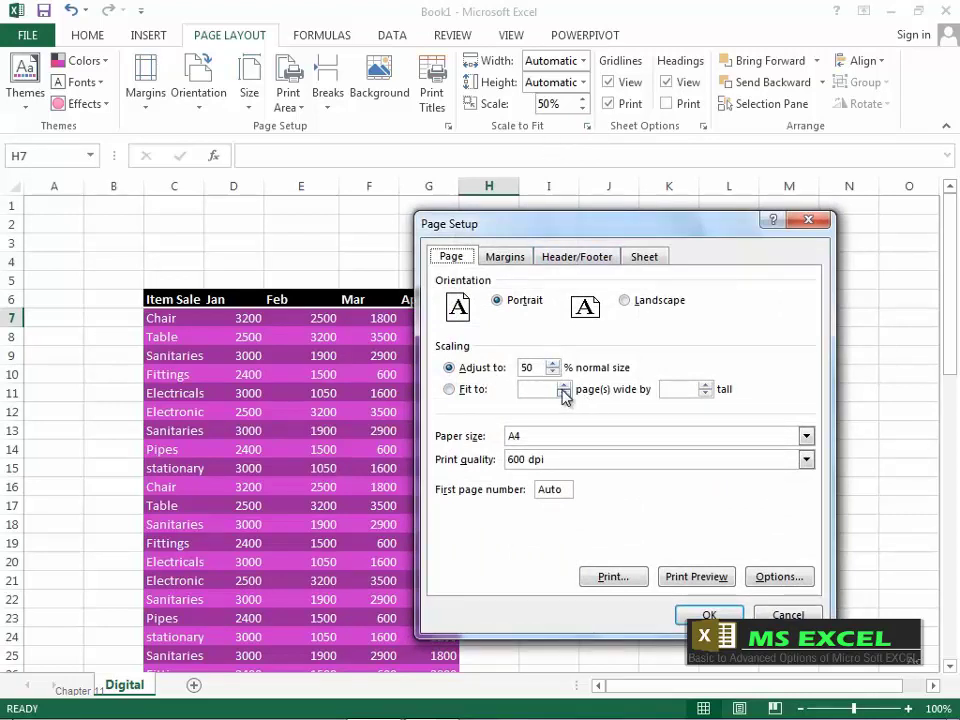
pyautogui.click(806, 460)
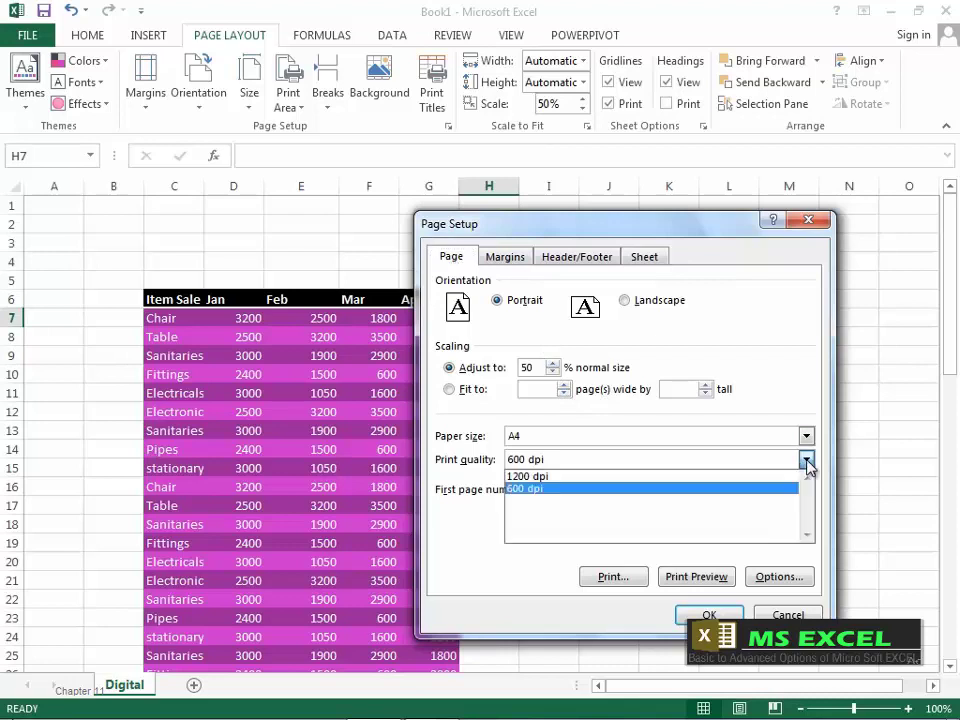
pyautogui.click(806, 462)
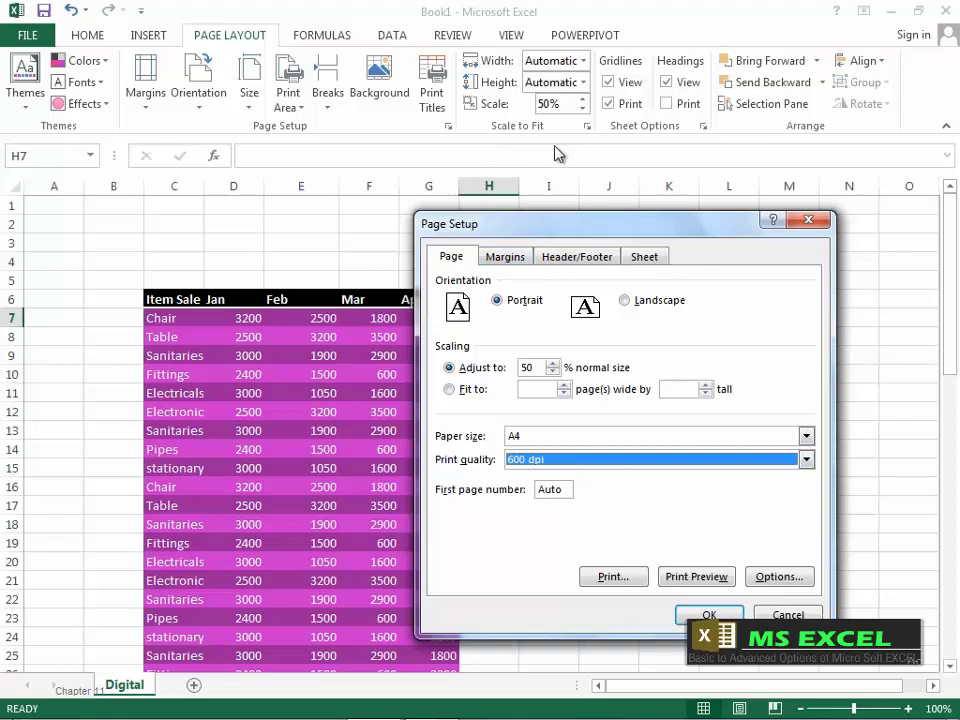
pyautogui.click(785, 614)
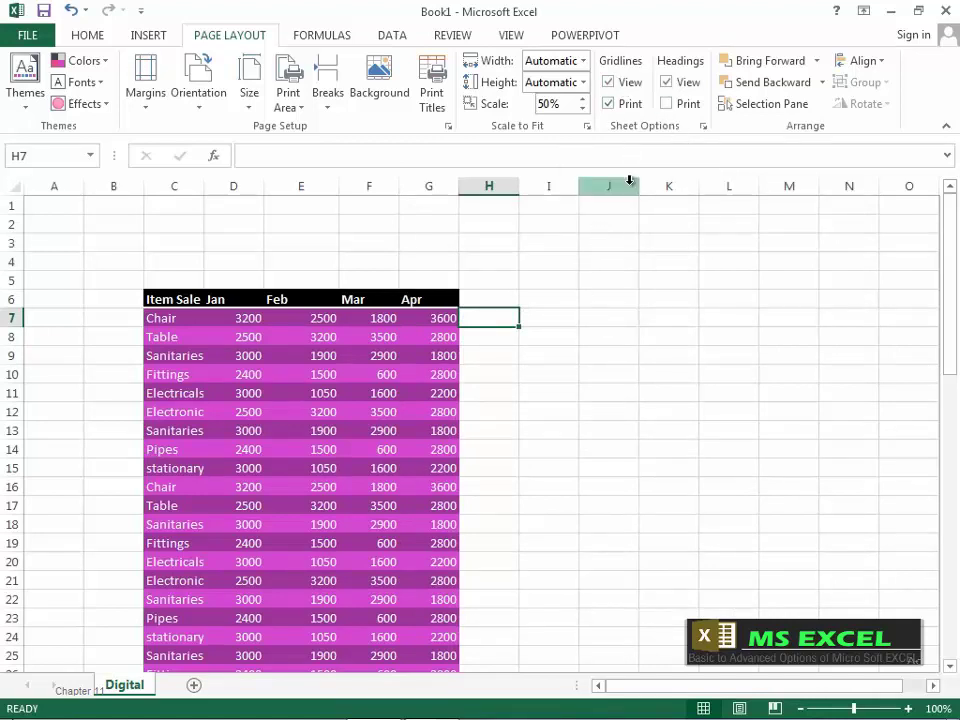
# Toggle Gridlines and Headings view off and back on, then tick Headings Print
pyautogui.click(608, 82)
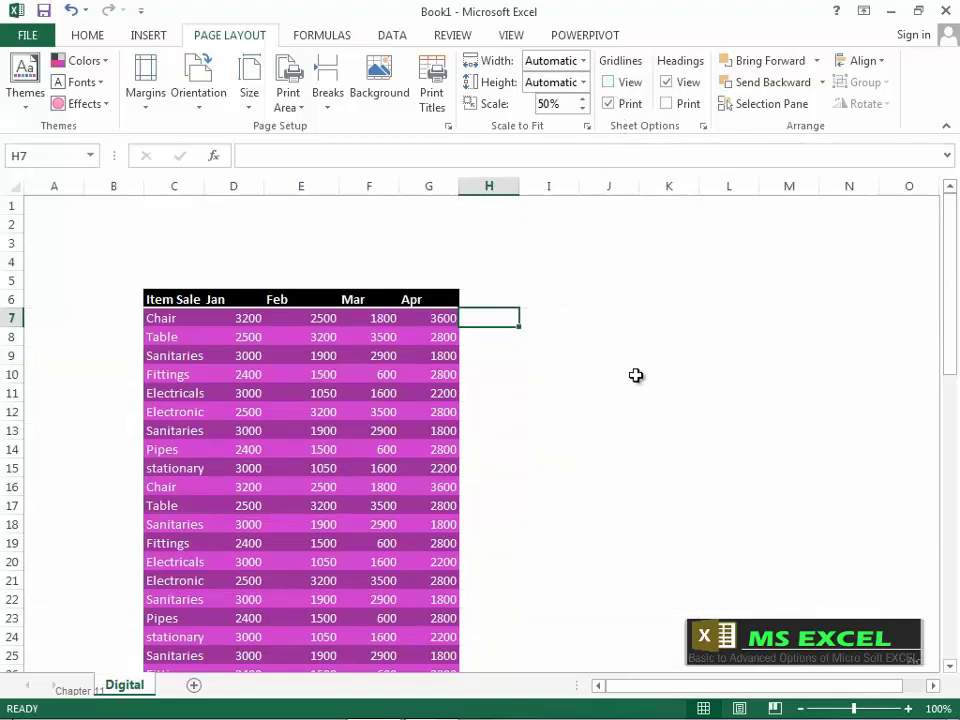
pyautogui.click(609, 82)
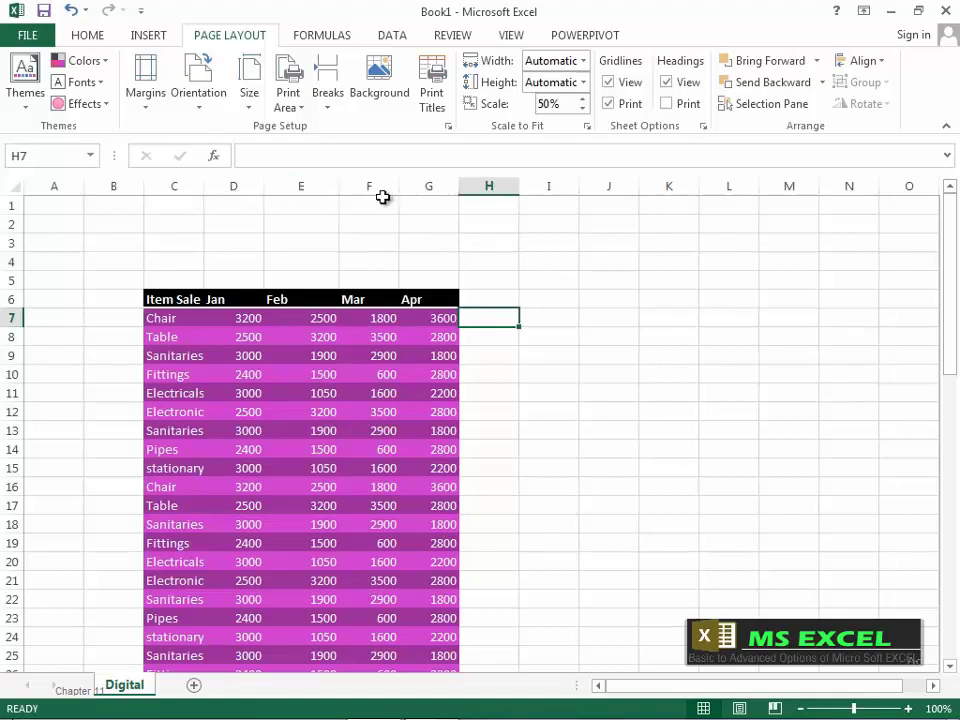
pyautogui.click(667, 87)
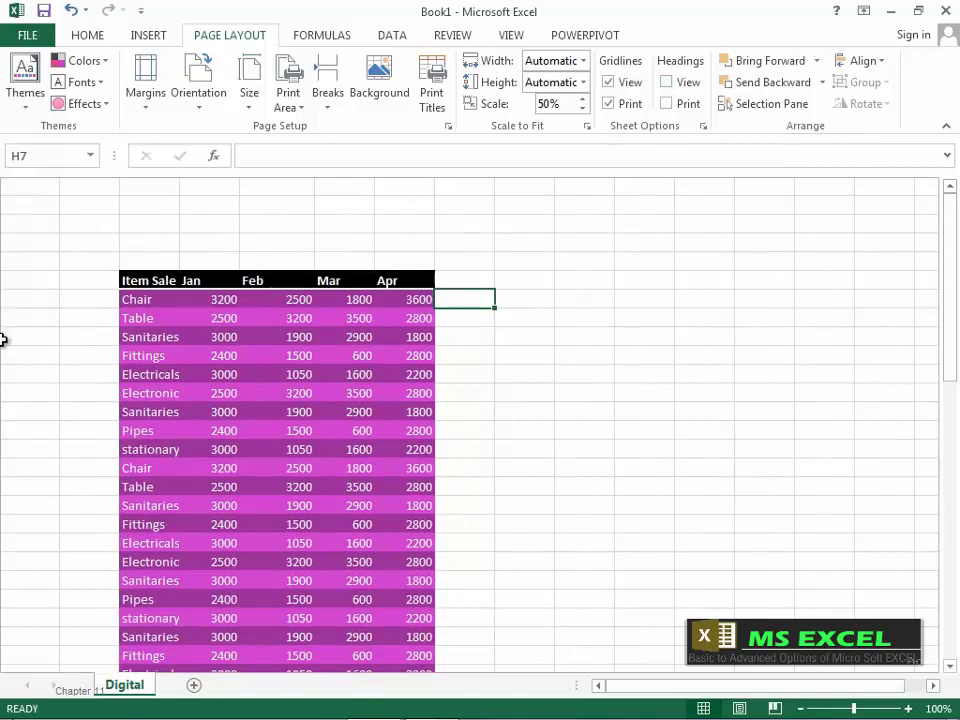
pyautogui.click(667, 83)
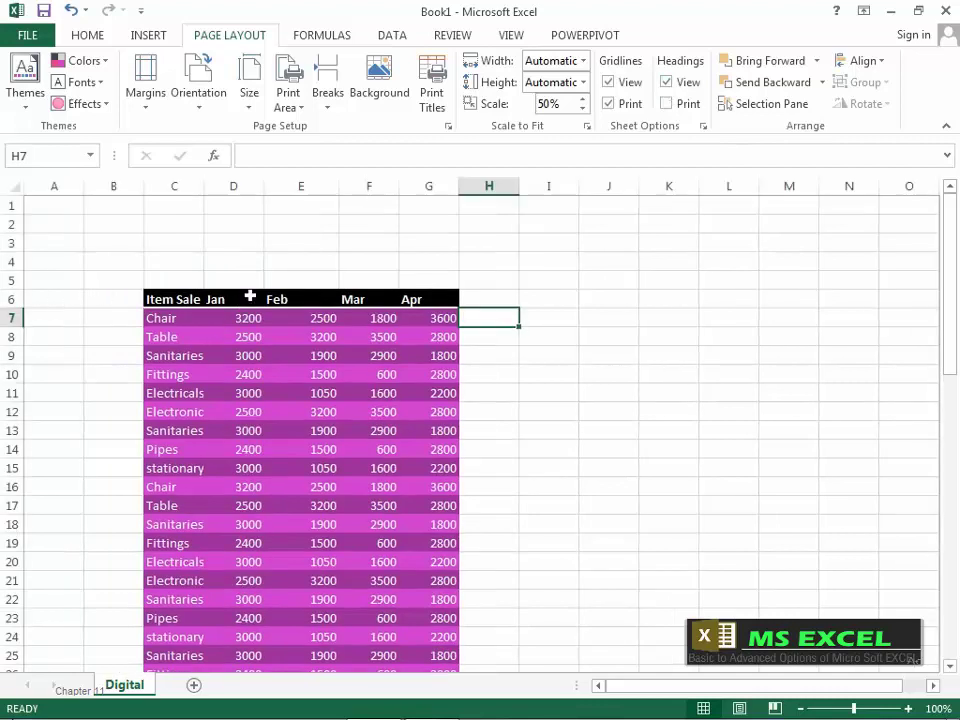
pyautogui.click(666, 104)
# Set the print scale to 100% and preview the two-page printout with headings
pyautogui.click(562, 103)
pyautogui.write('1')
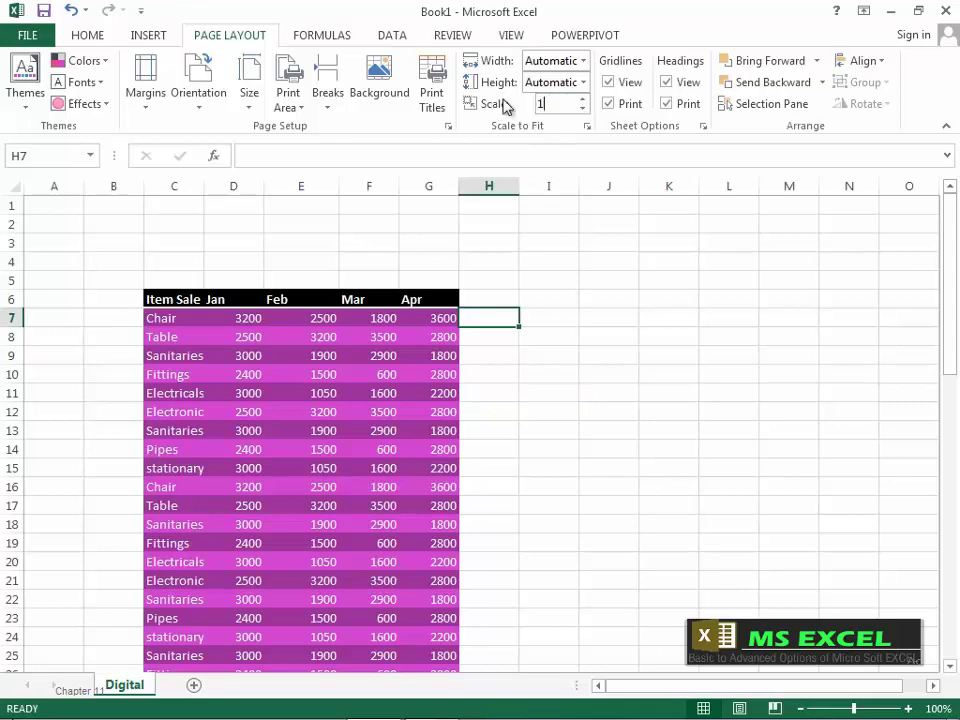
pyautogui.write('00')
pyautogui.press('Return')
pyautogui.click(30, 35)
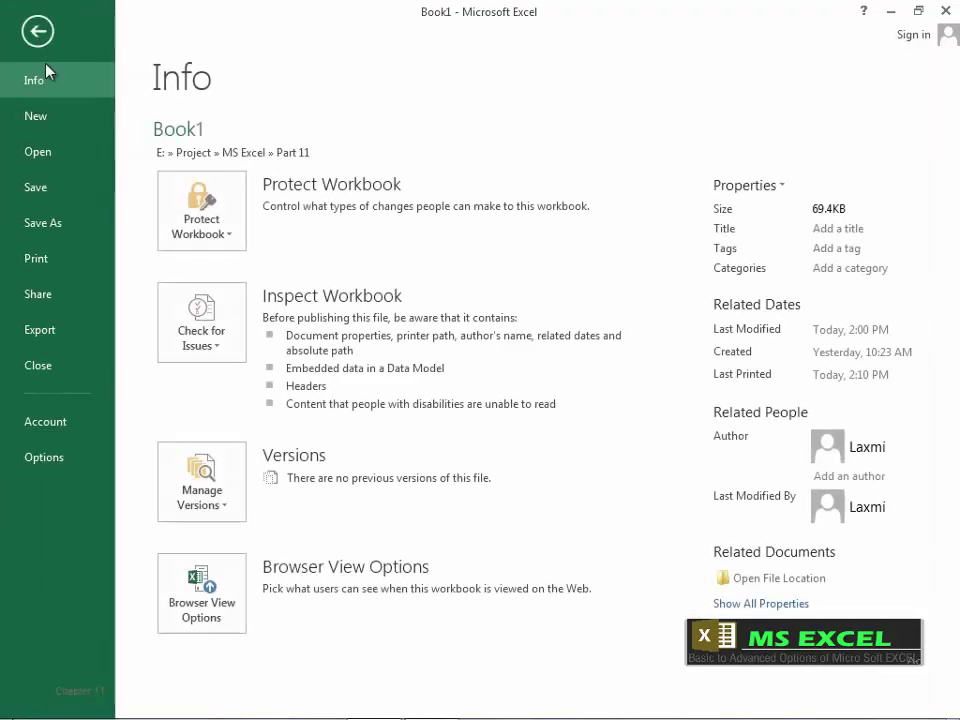
pyautogui.click(57, 264)
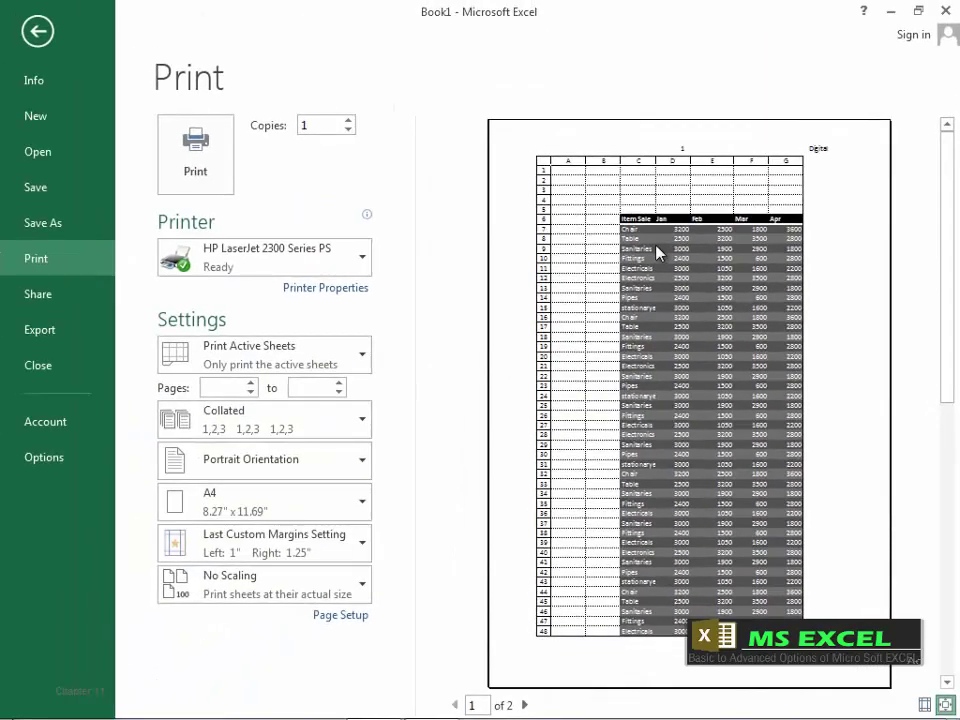
pyautogui.click(38, 31)
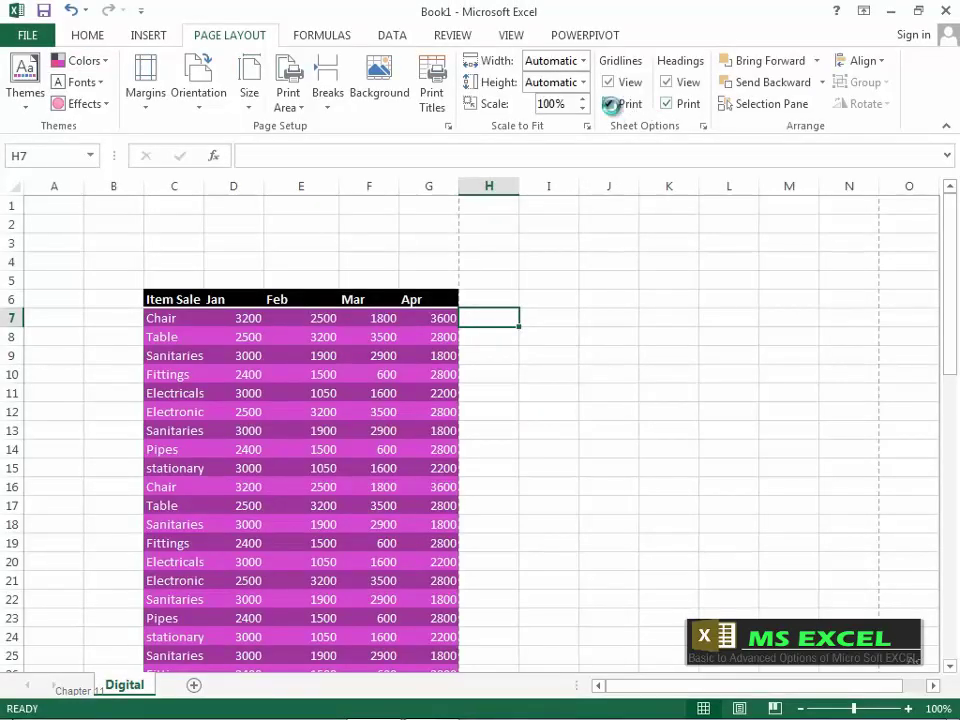
# Untick Gridlines Print and Headings Print, preview the result, then select I7 and show the Formulas tab
pyautogui.click(609, 104)
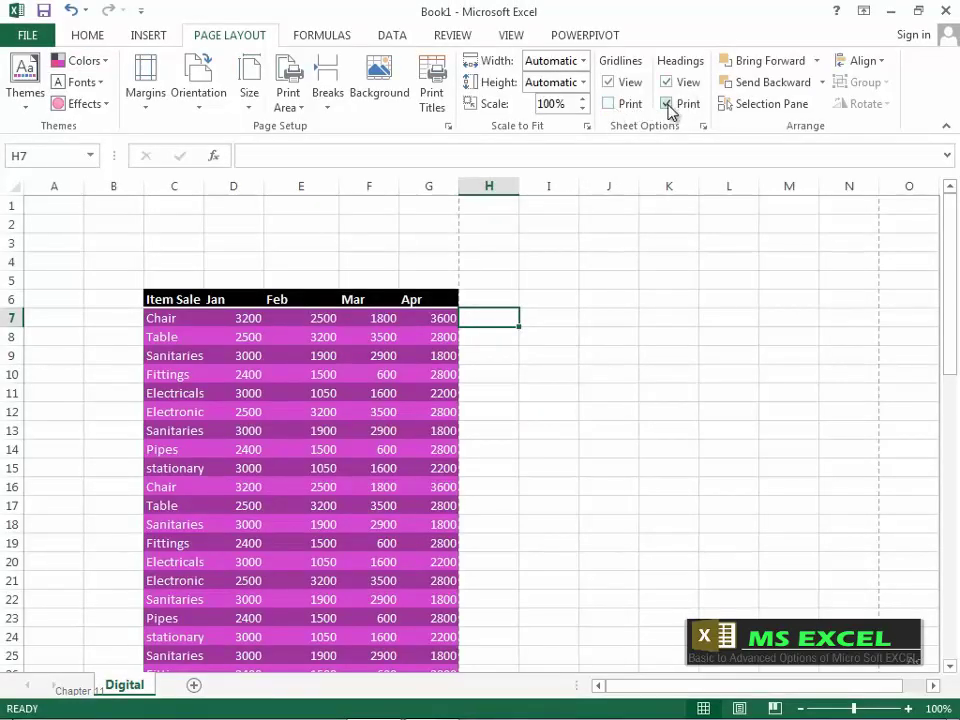
pyautogui.click(667, 105)
pyautogui.click(28, 35)
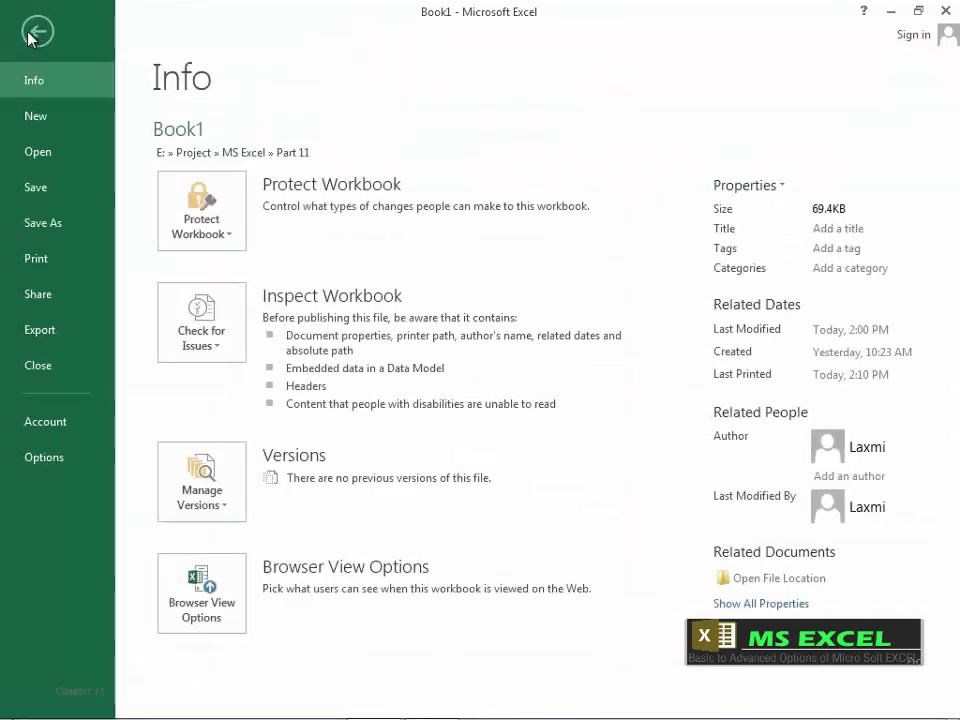
pyautogui.click(62, 256)
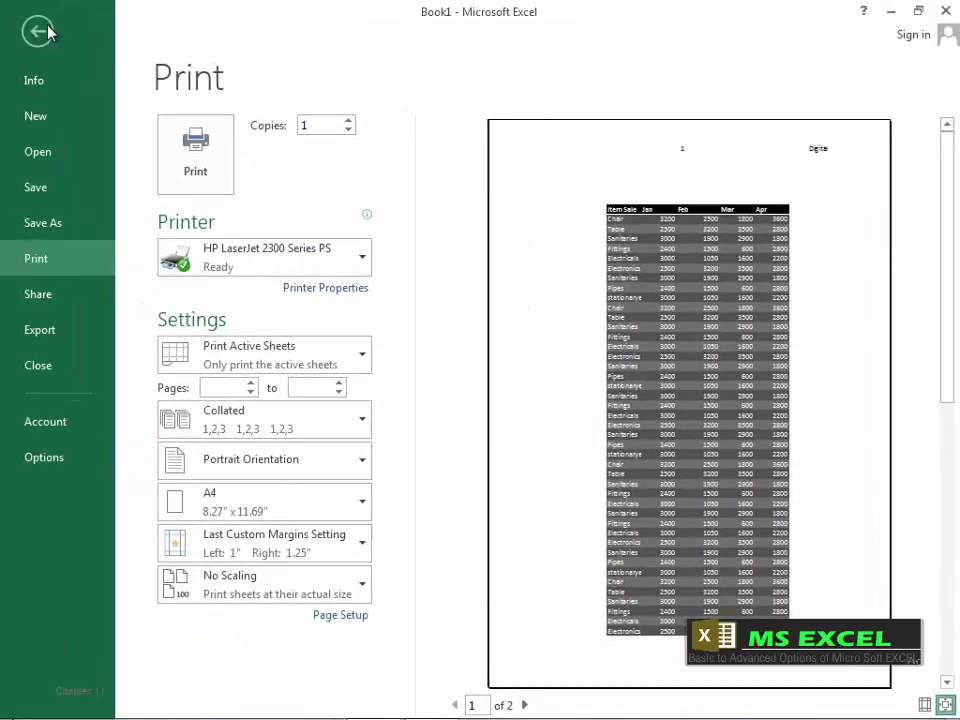
pyautogui.click(44, 35)
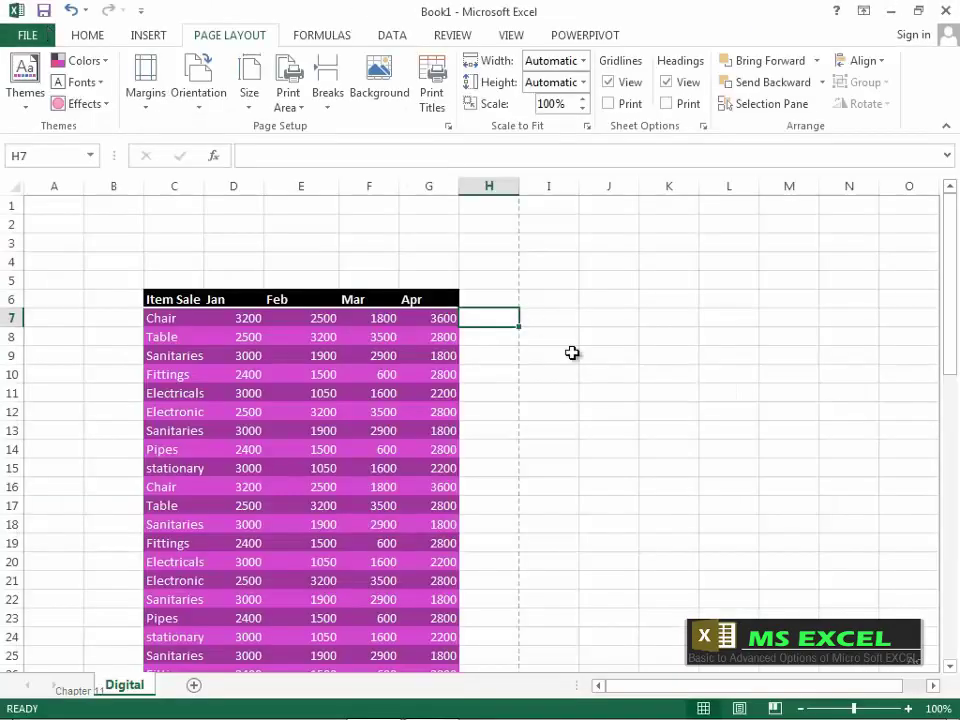
pyautogui.click(548, 318)
pyautogui.click(333, 38)
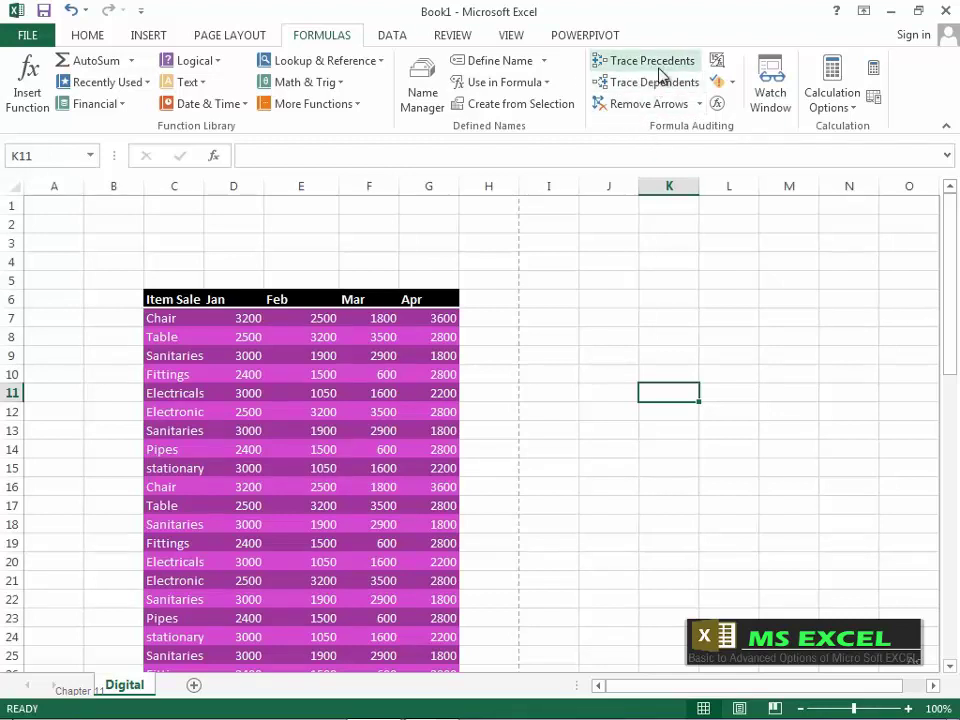
# Enter 25 in J8, 30 in K6, 74 in J12 and 62 in K10
pyautogui.click(611, 336)
pyautogui.write('25')
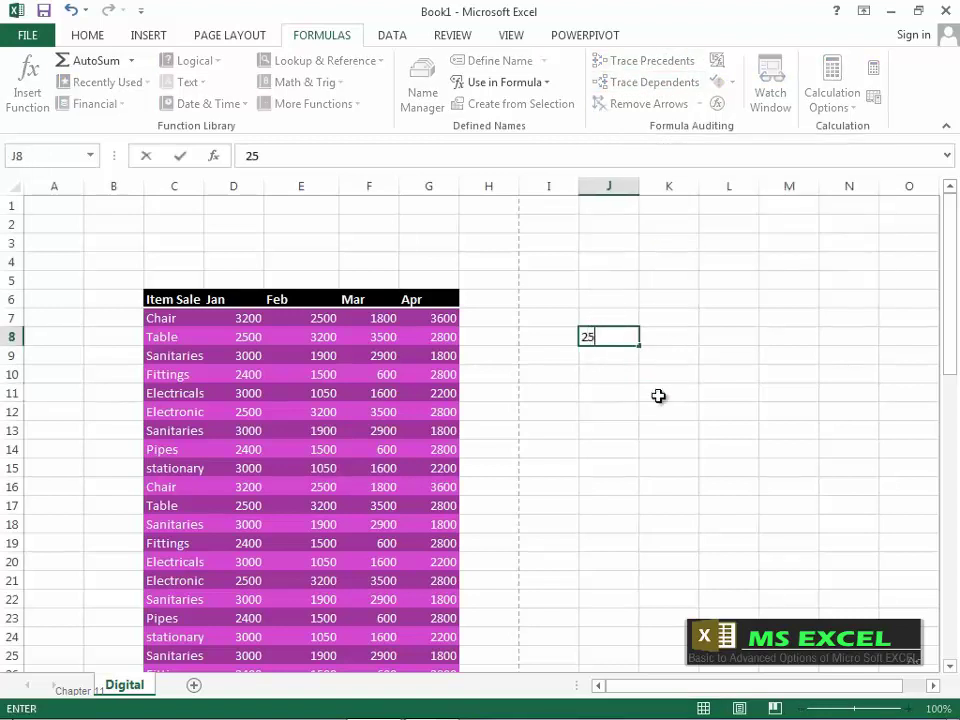
pyautogui.click(674, 298)
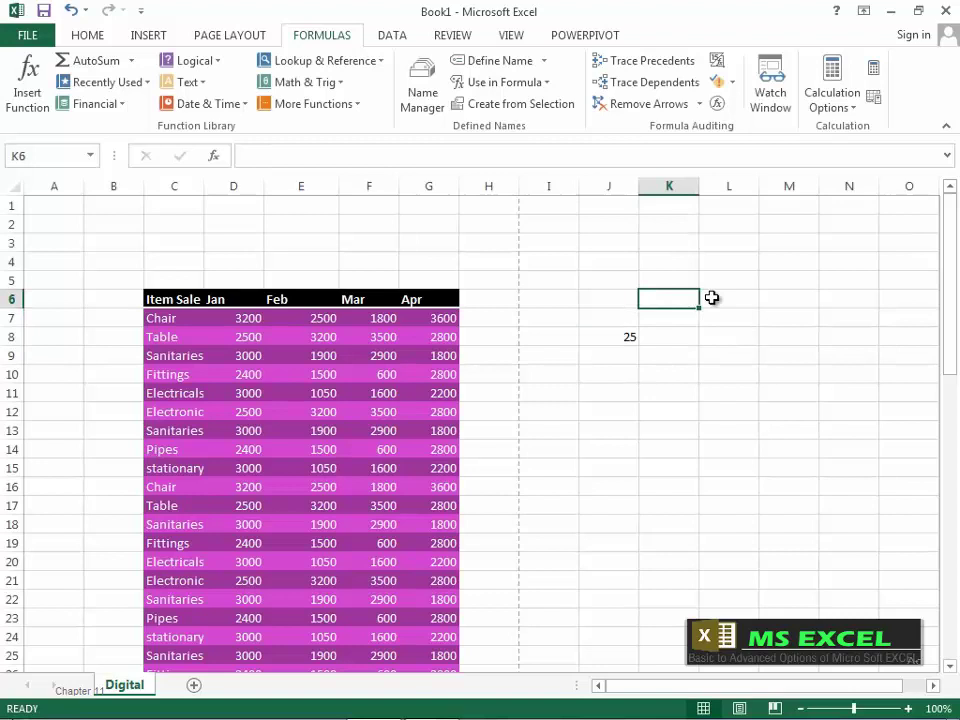
pyautogui.write('30')
pyautogui.click(630, 411)
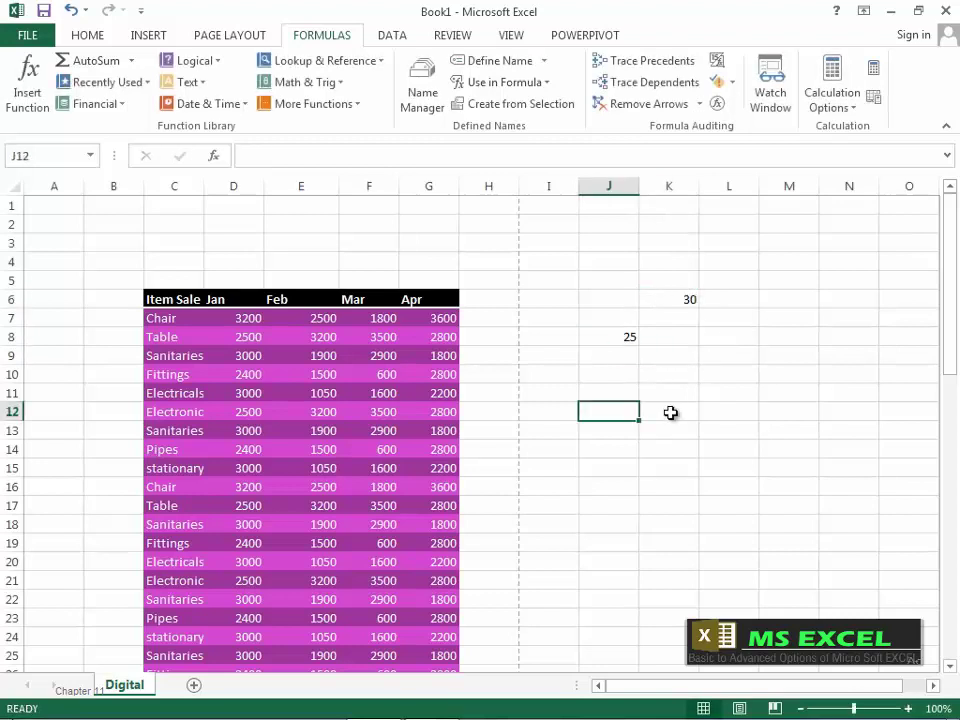
pyautogui.write('74')
pyautogui.click(669, 374)
pyautogui.write('62')
pyautogui.click(690, 448)
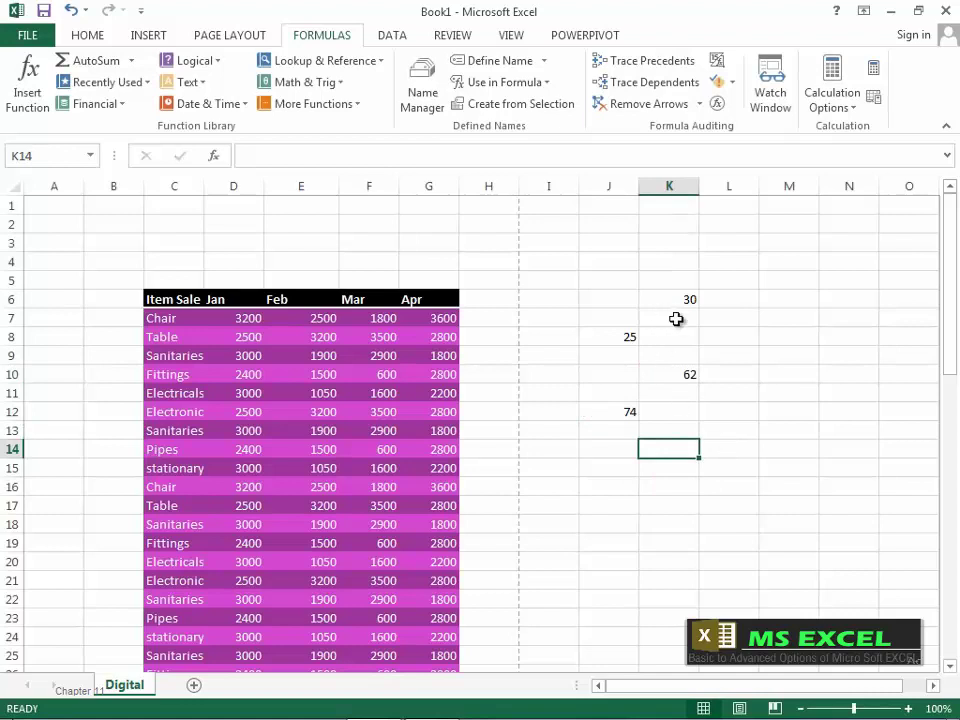
# Enter =K6+J12 in M9 so it shows 104
pyautogui.click(790, 355)
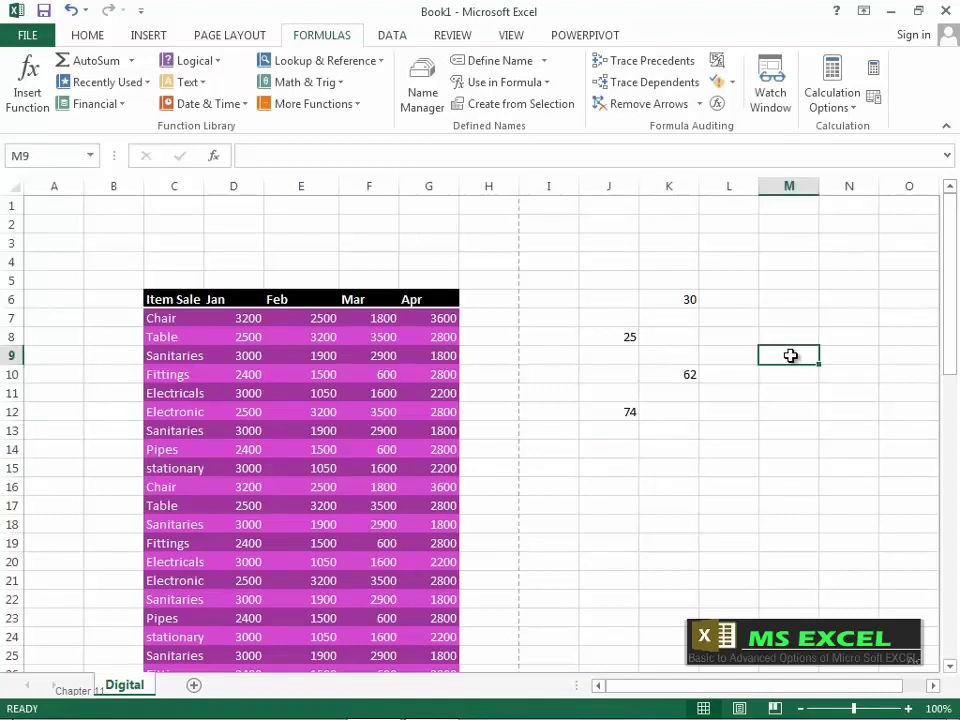
pyautogui.write('=')
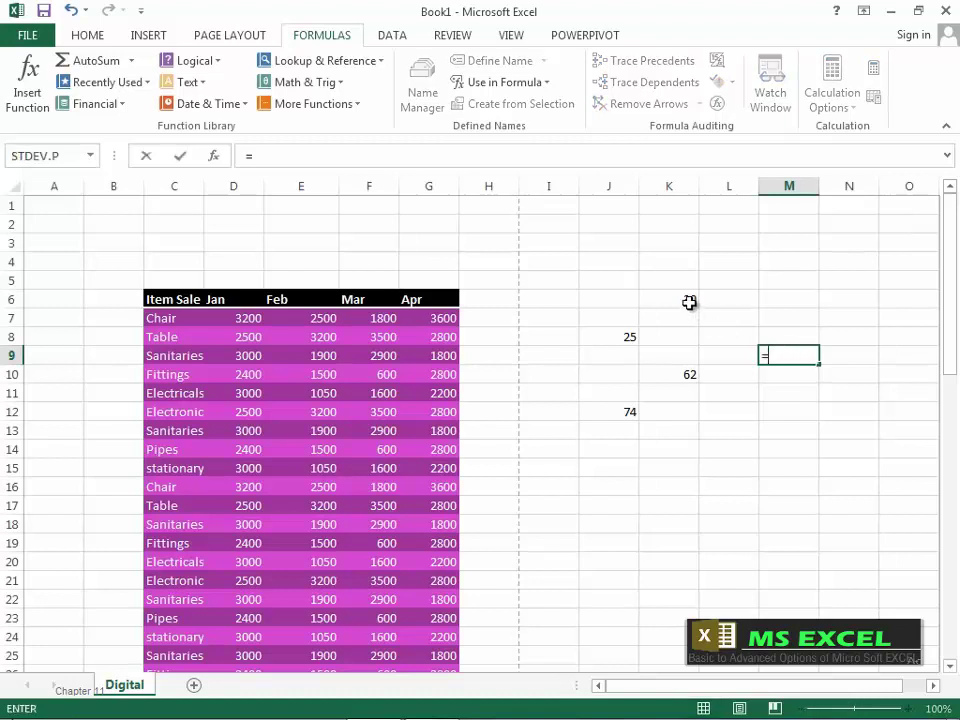
pyautogui.click(690, 302)
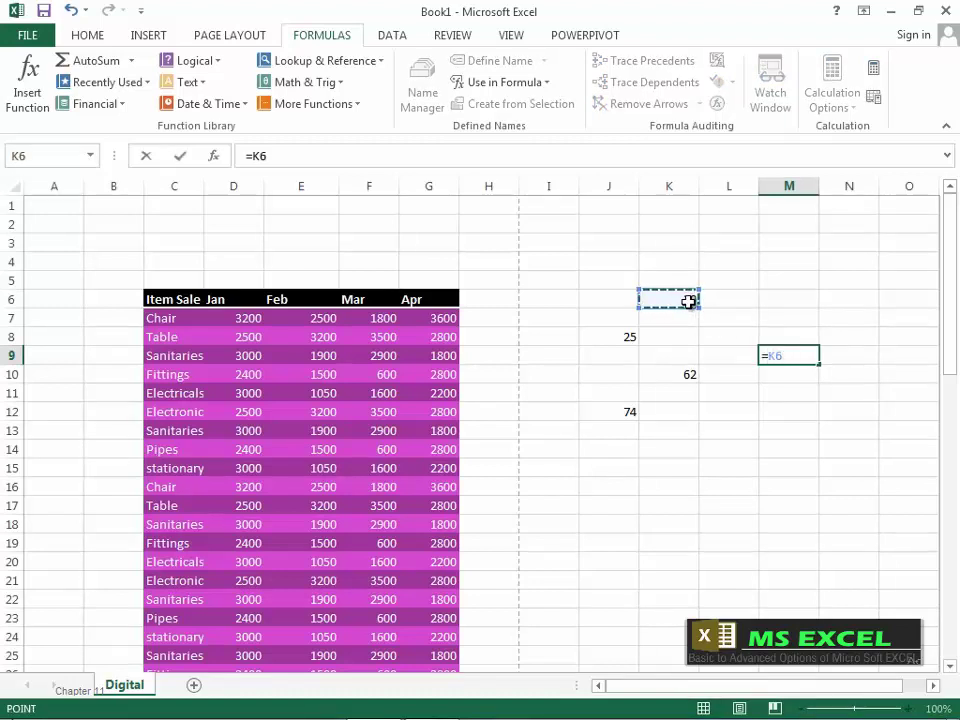
pyautogui.write('+')
pyautogui.click(630, 411)
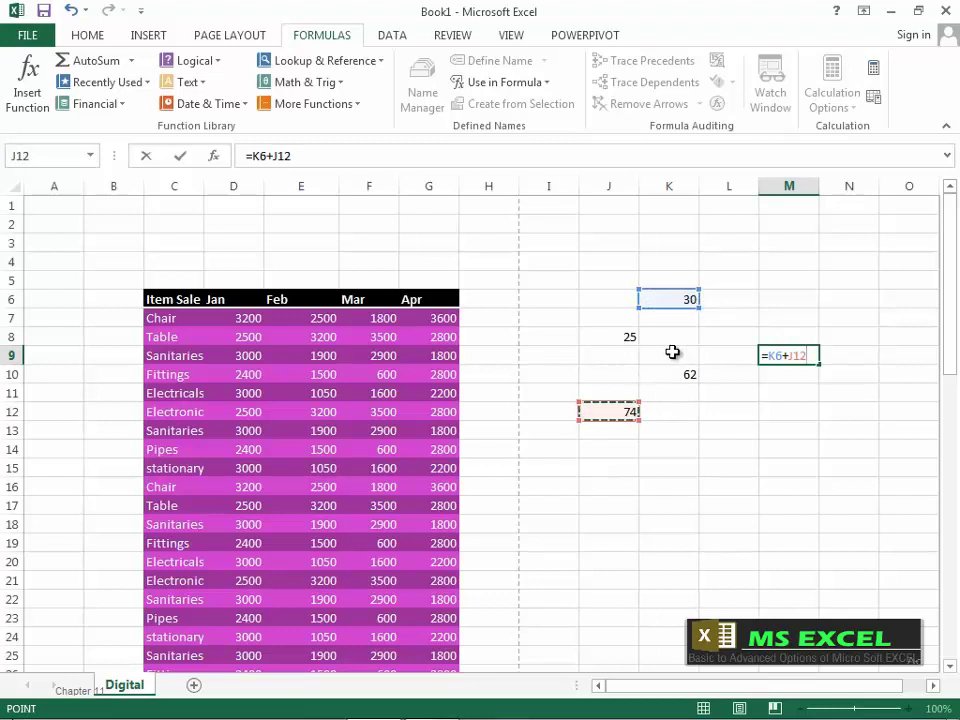
pyautogui.press('Return')
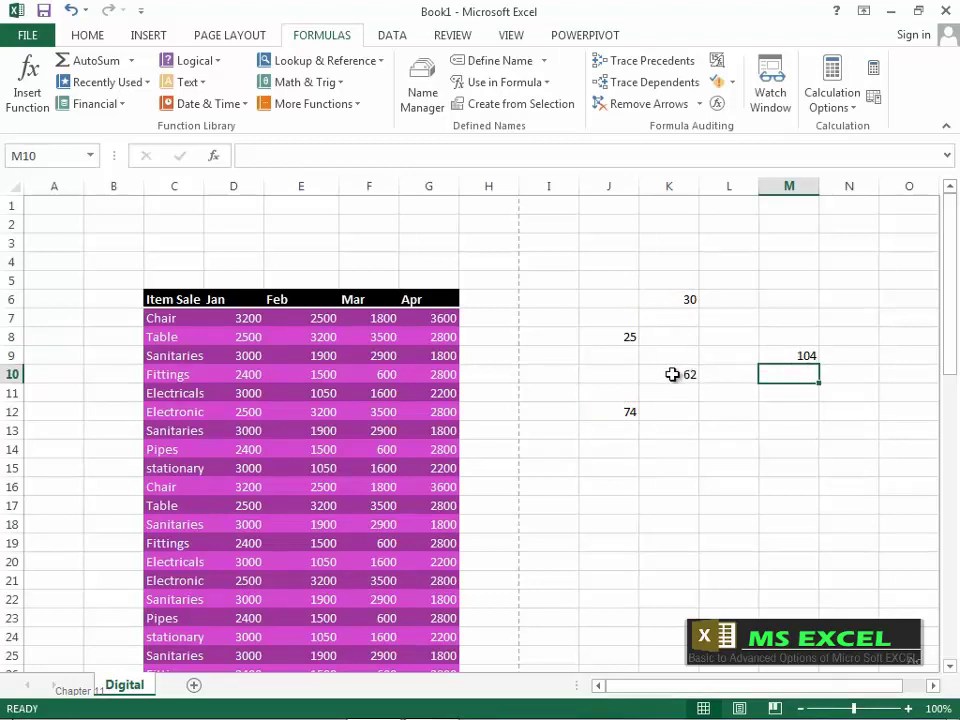
# Trace precedents for M9 and check the source values in K6 and J12
pyautogui.click(803, 357)
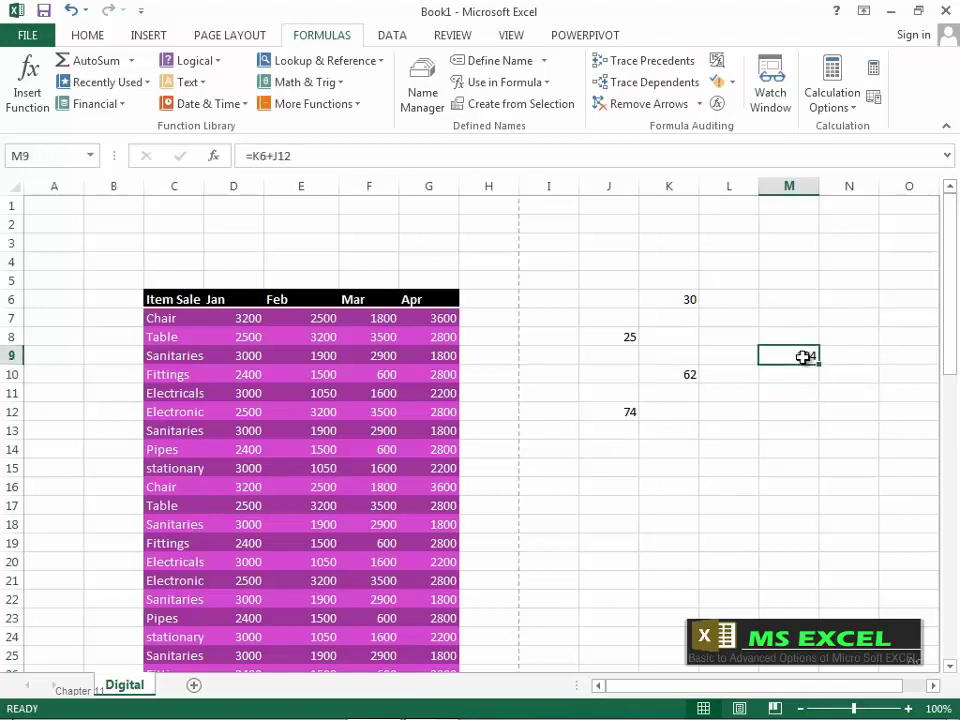
pyautogui.click(675, 63)
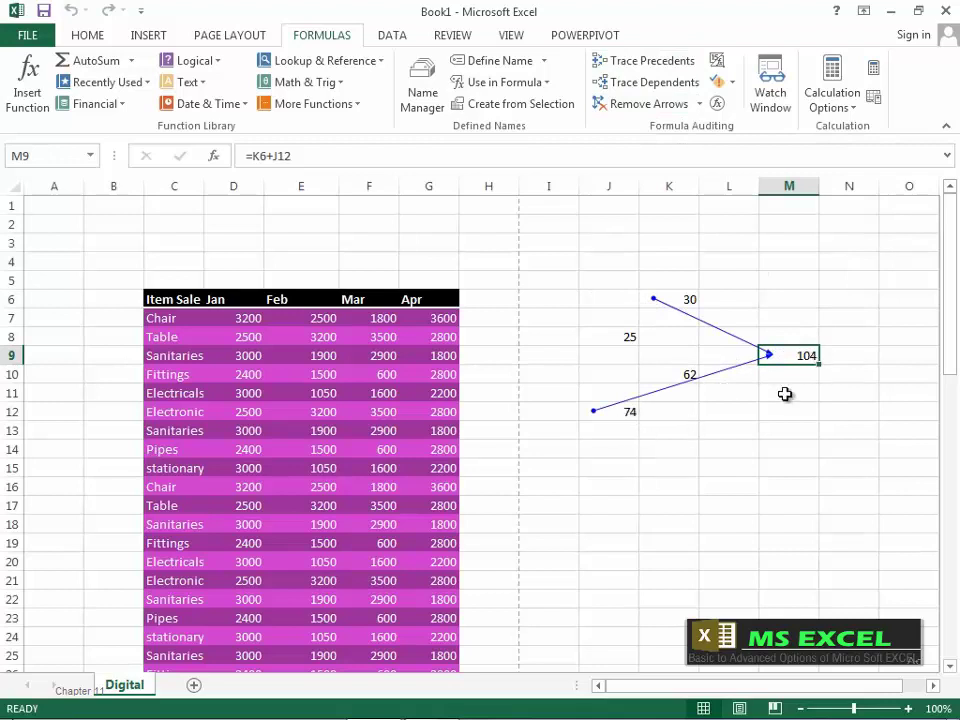
pyautogui.click(671, 299)
pyautogui.click(615, 414)
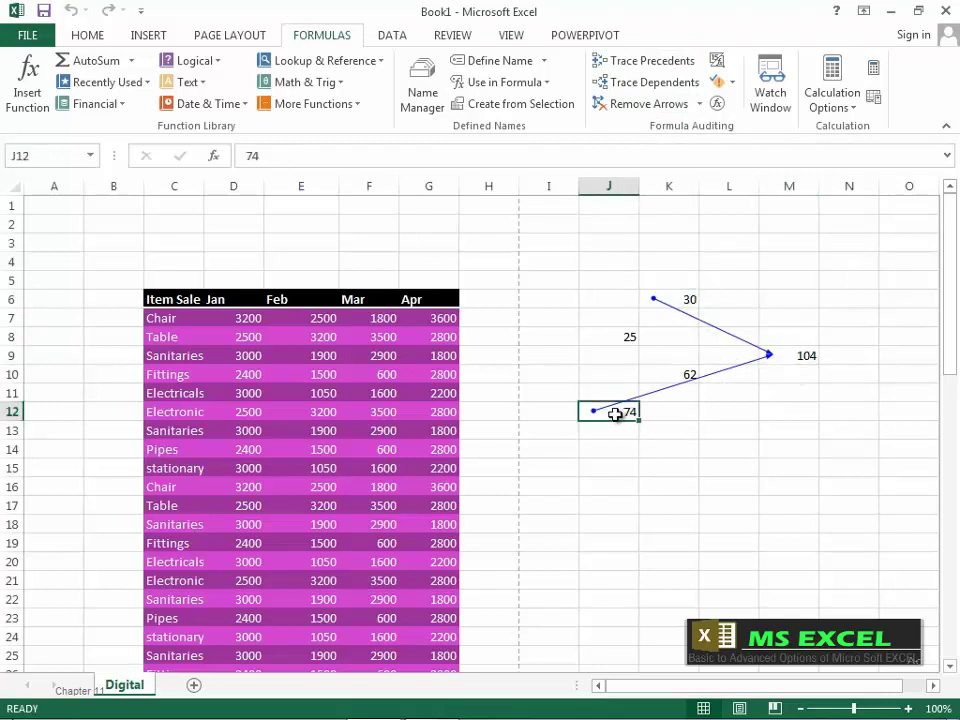
pyautogui.click(799, 356)
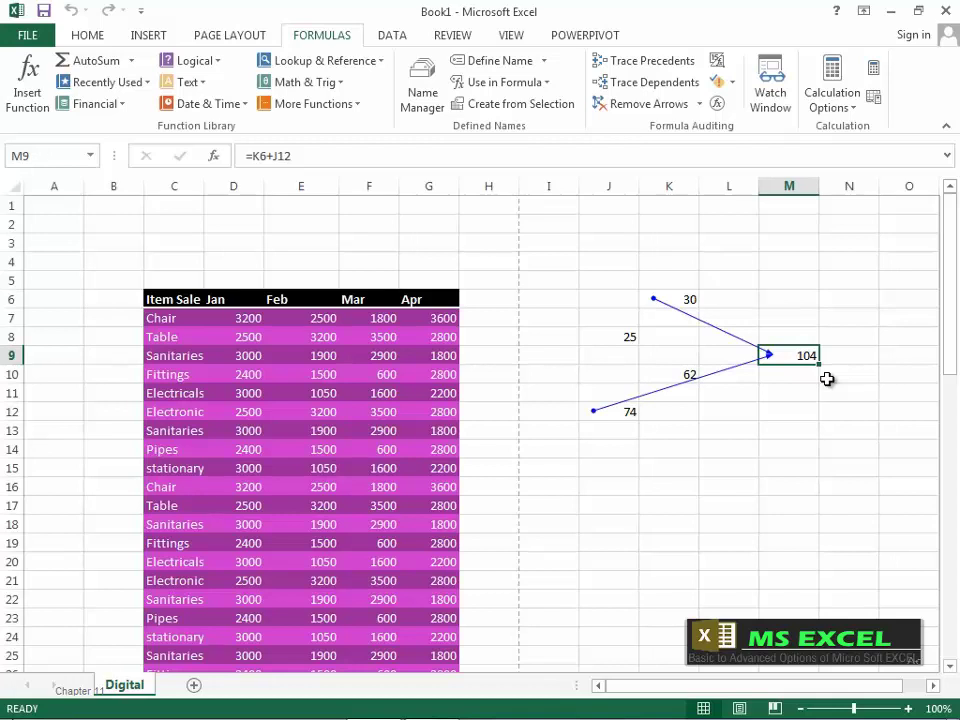
# Remove the trace arrows with Alt+M A, then redraw them with Alt+M P
pyautogui.hotkey('alt', 'm')
pyautogui.press('a')
pyautogui.press('a')
pyautogui.hotkey('alt', 'm')
pyautogui.press('p')
# Remove the trace arrows, trace K10's dependents, dismiss the no-dependents notice, and select J12
pyautogui.click(668, 111)
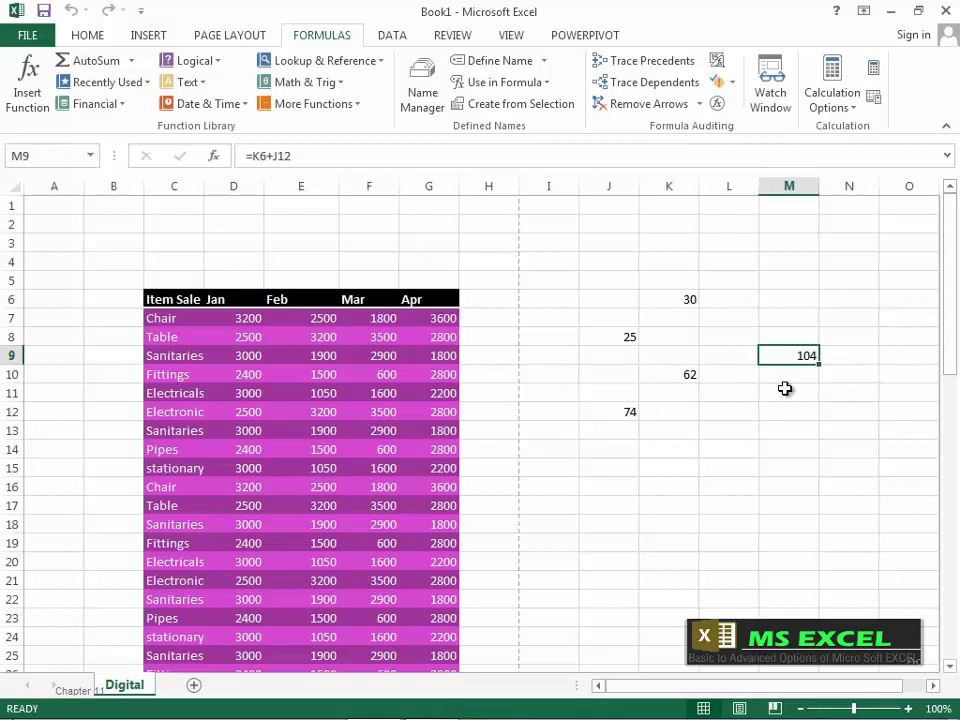
pyautogui.click(679, 376)
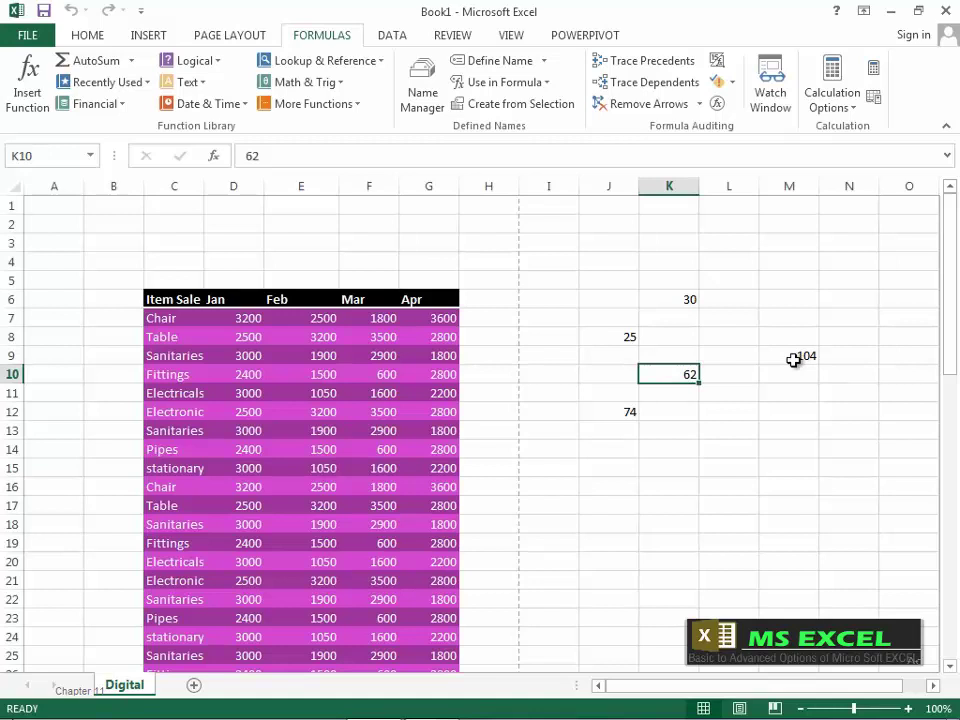
pyautogui.click(641, 92)
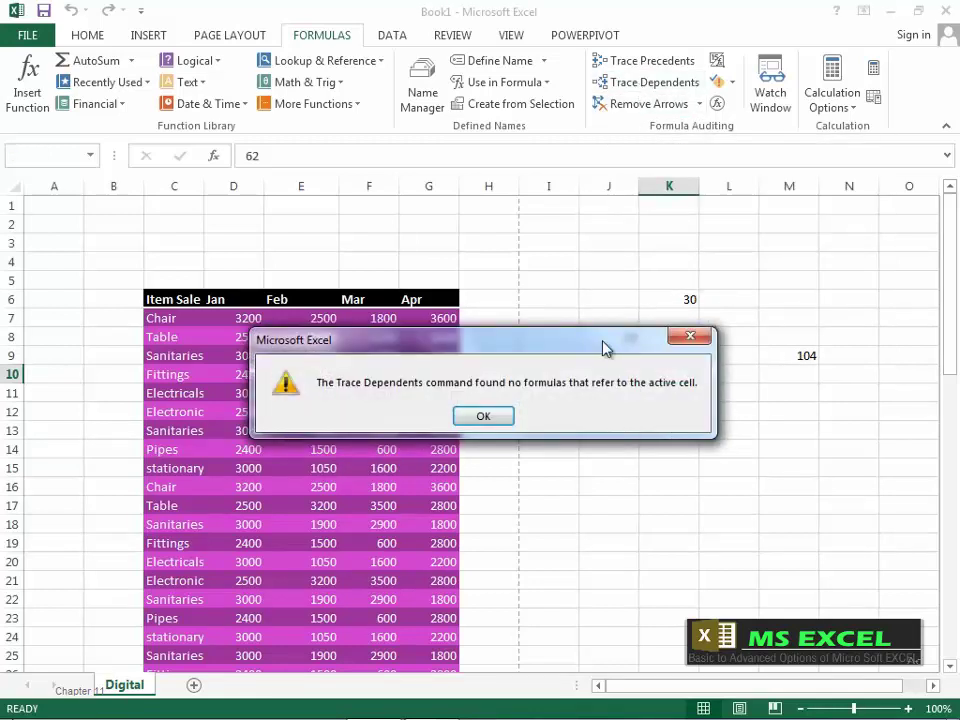
pyautogui.moveTo(604, 345); pyautogui.dragTo(623, 514)
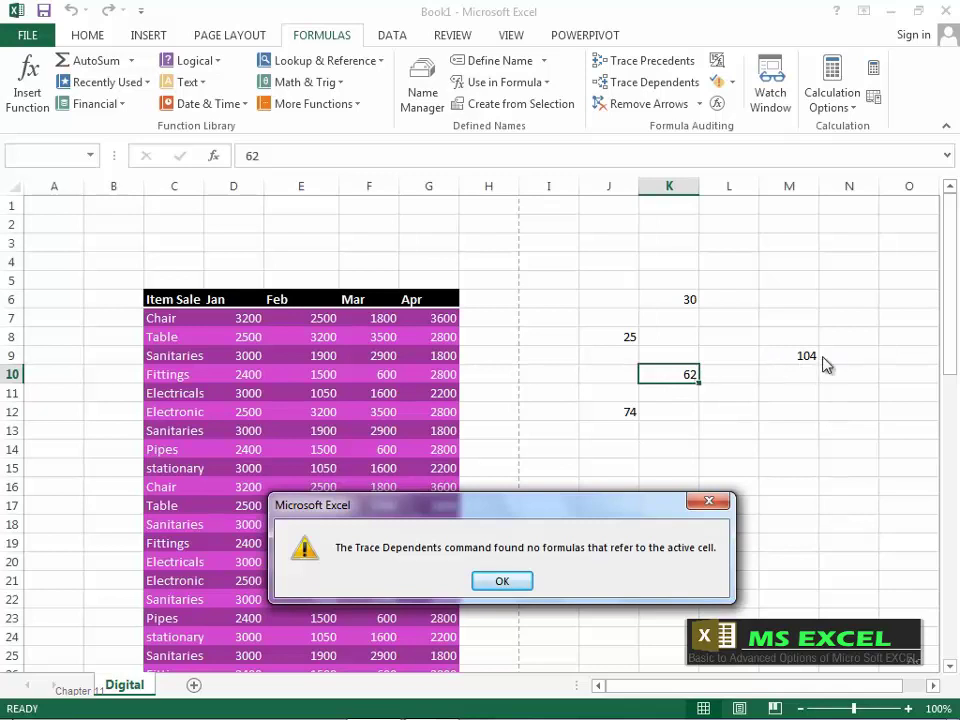
pyautogui.click(503, 581)
pyautogui.click(628, 415)
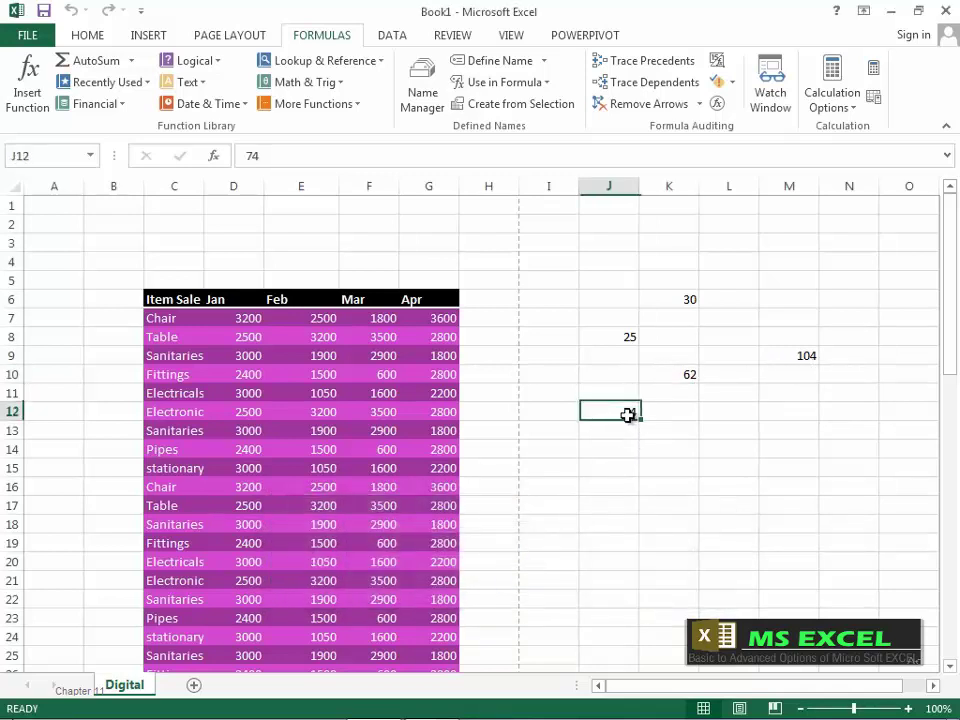
# Trace dependents of J12's 74 and K6's 30 to M9's 104, then follow an arrow back
pyautogui.click(657, 90)
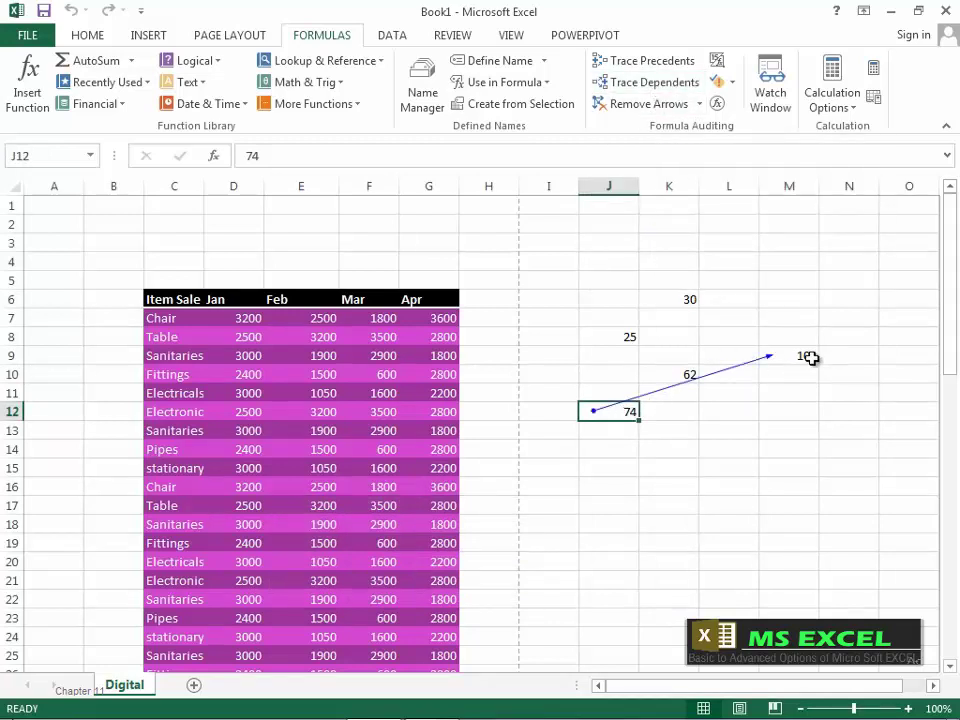
pyautogui.click(684, 300)
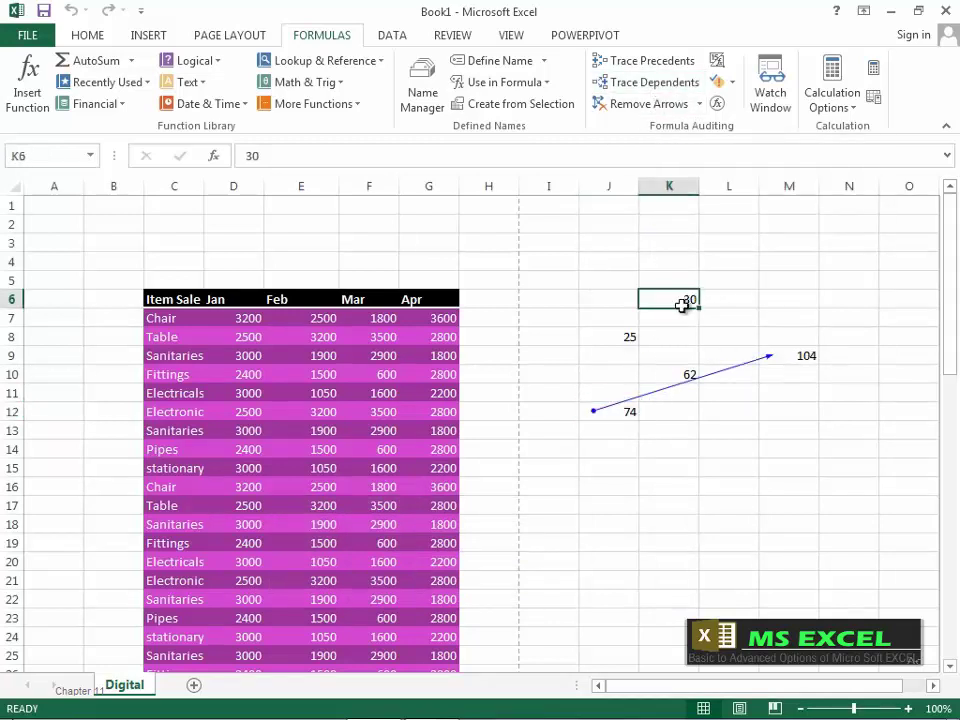
pyautogui.click(672, 83)
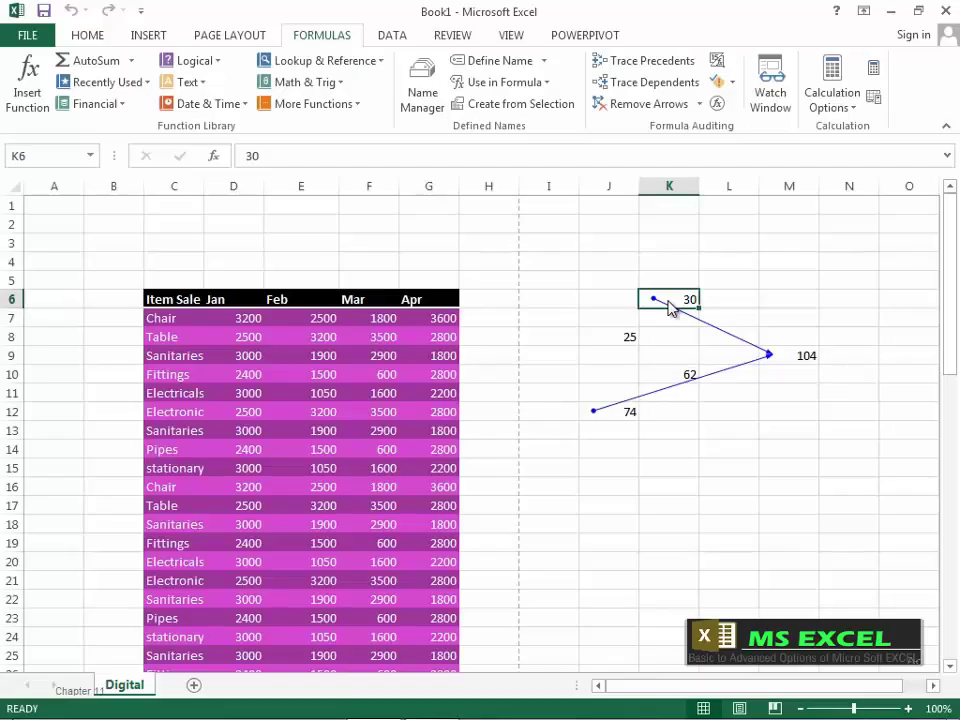
pyautogui.doubleClick(766, 358)
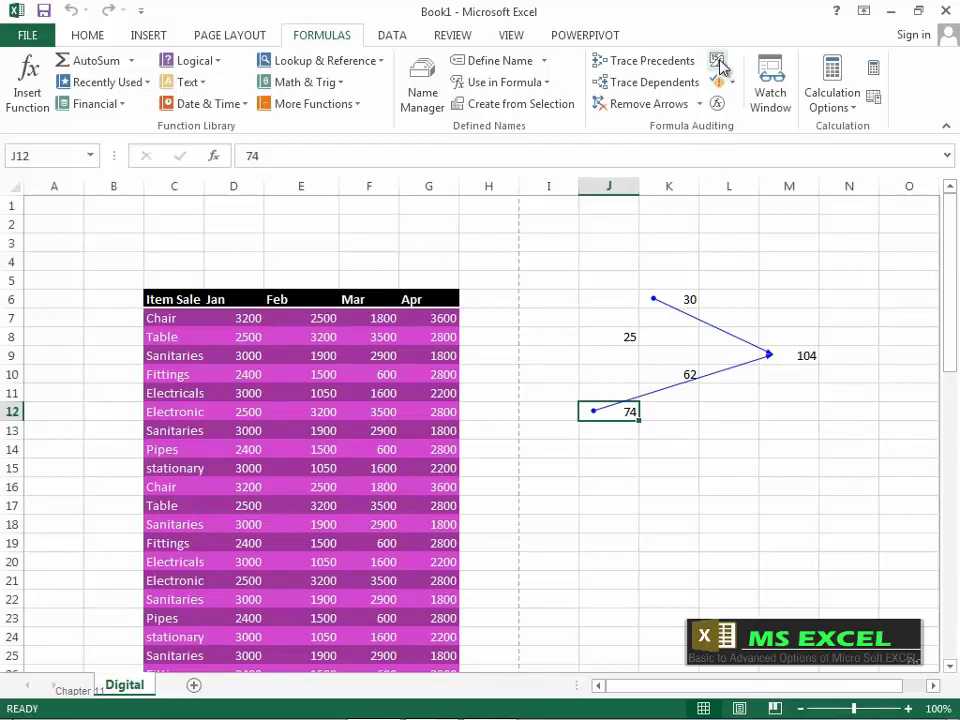
# AutoSum D7:H64 to fill column H with each row's Jan–Apr total, then select H11
pyautogui.moveTo(249, 317); pyautogui.dragTo(495, 619)
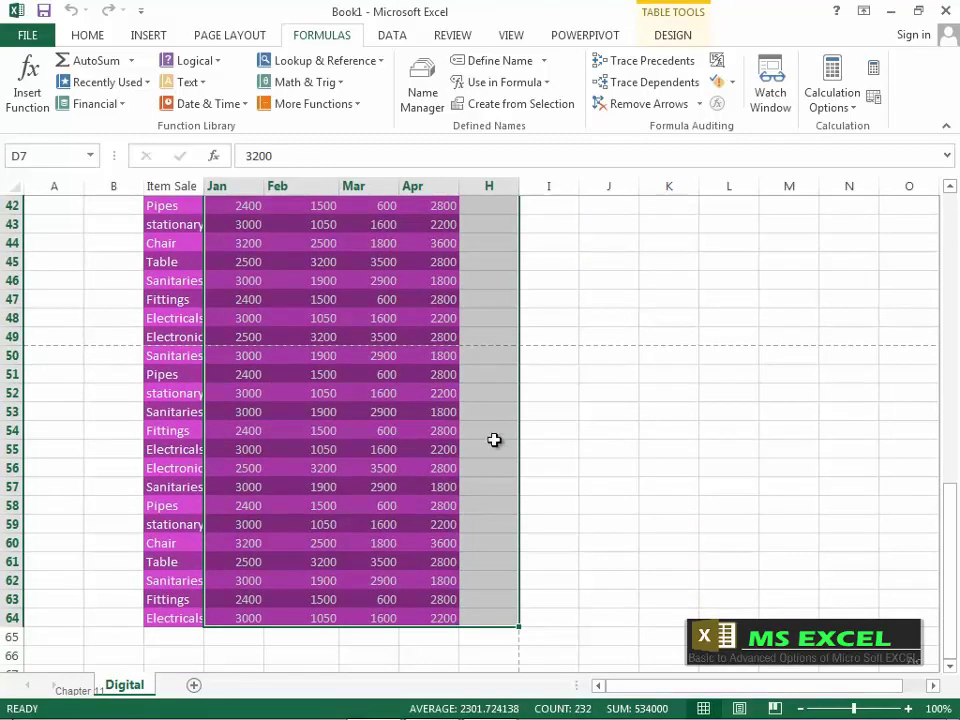
pyautogui.click(89, 64)
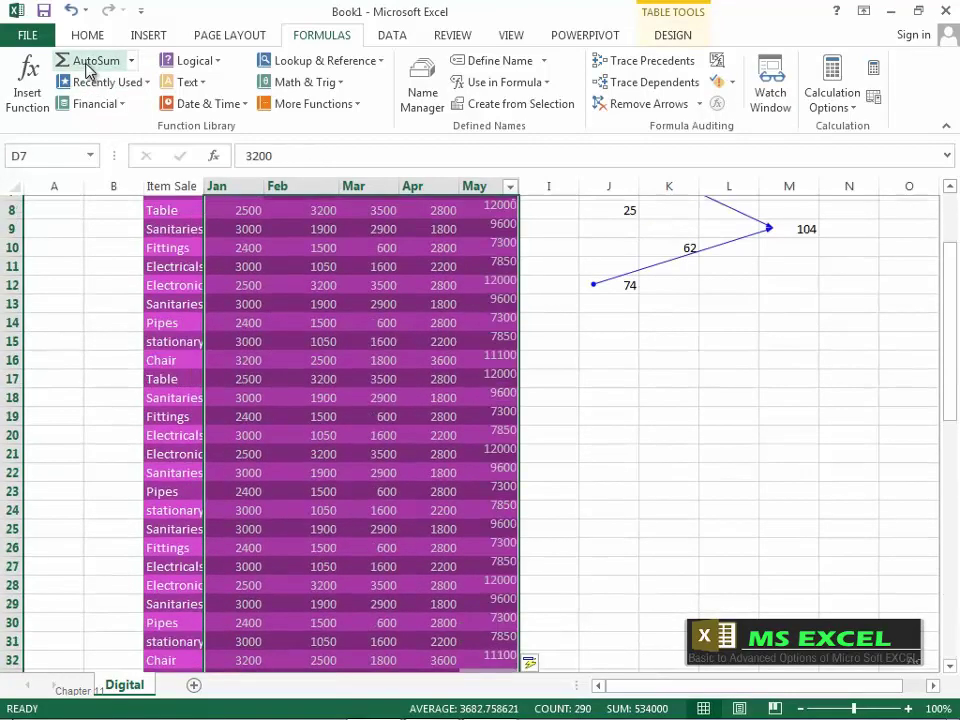
pyautogui.scroll(2, 407, 419)
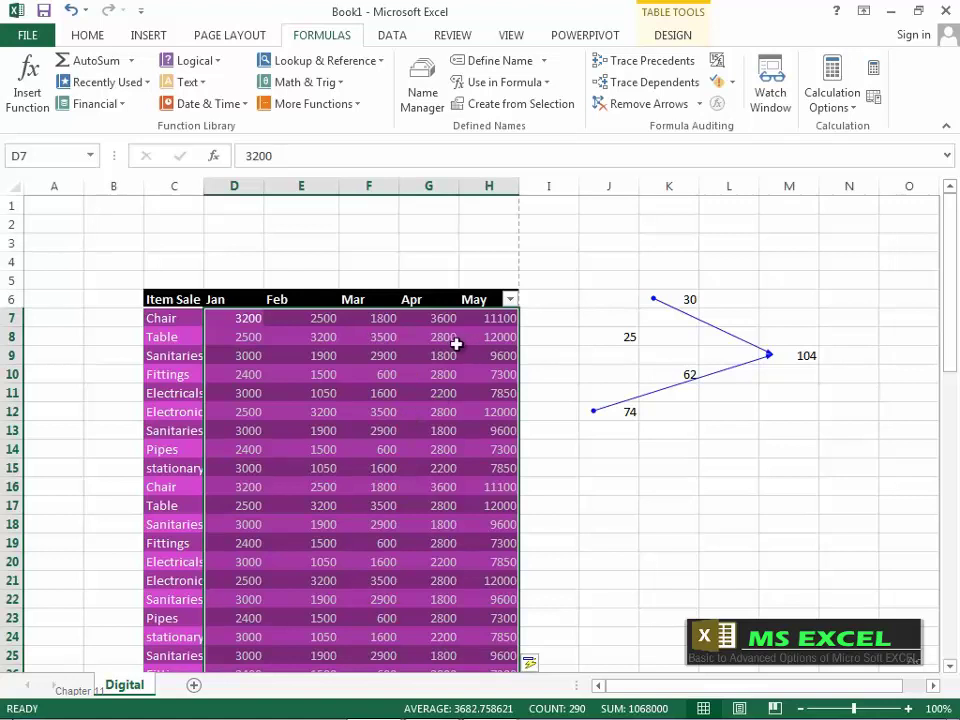
pyautogui.click(484, 392)
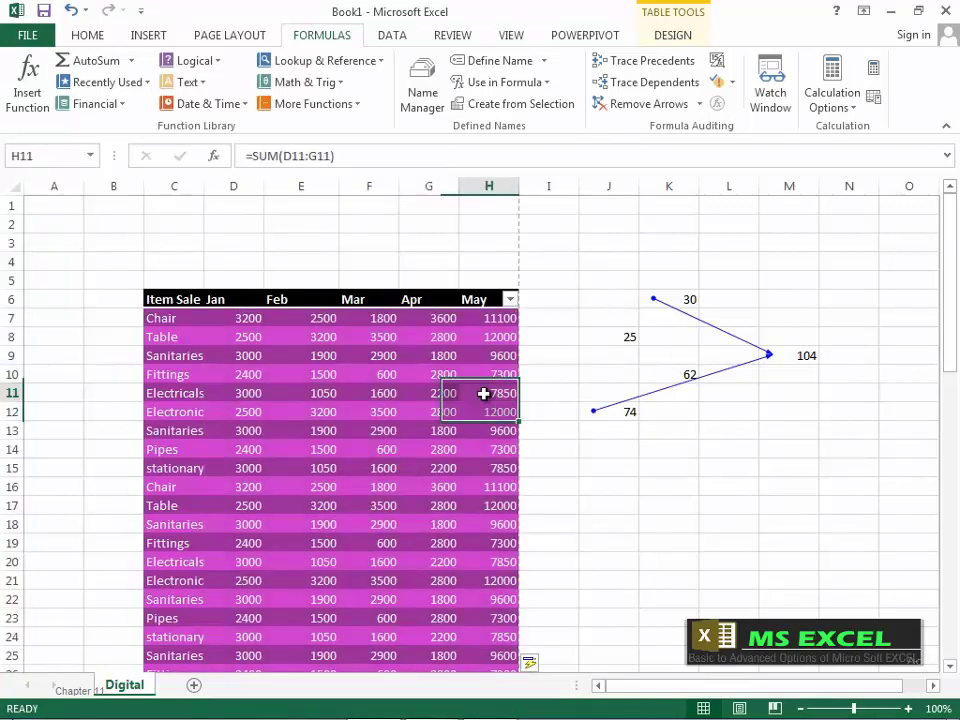
# Toggle Show Formulas to check the =SUM(D11:G11) formulas, then return to showing values
pyautogui.click(718, 63)
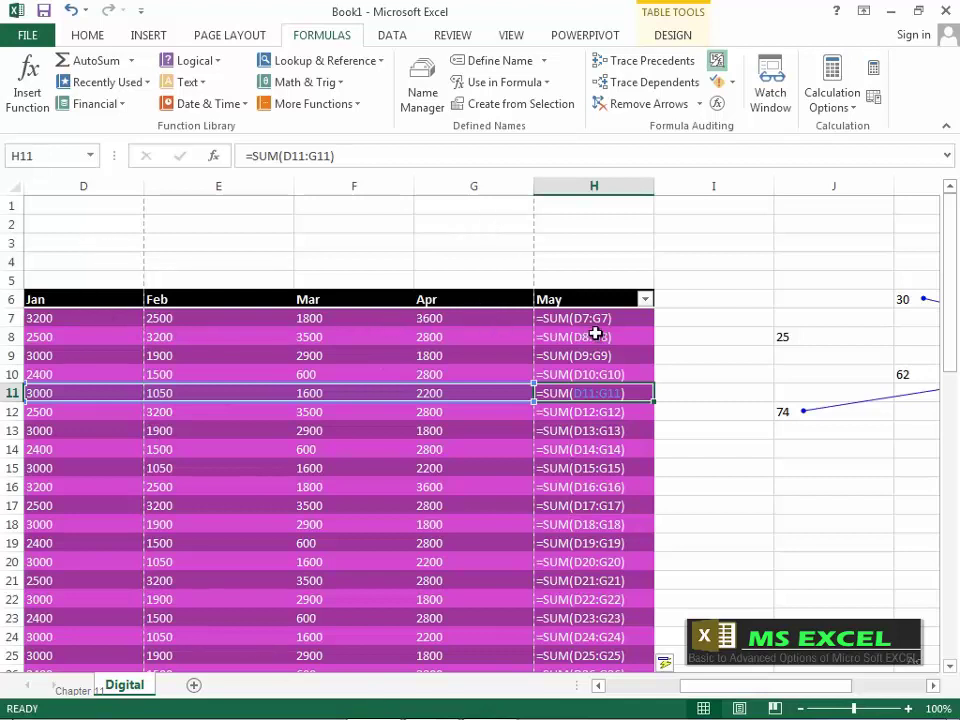
pyautogui.scroll(-6, 606, 413)
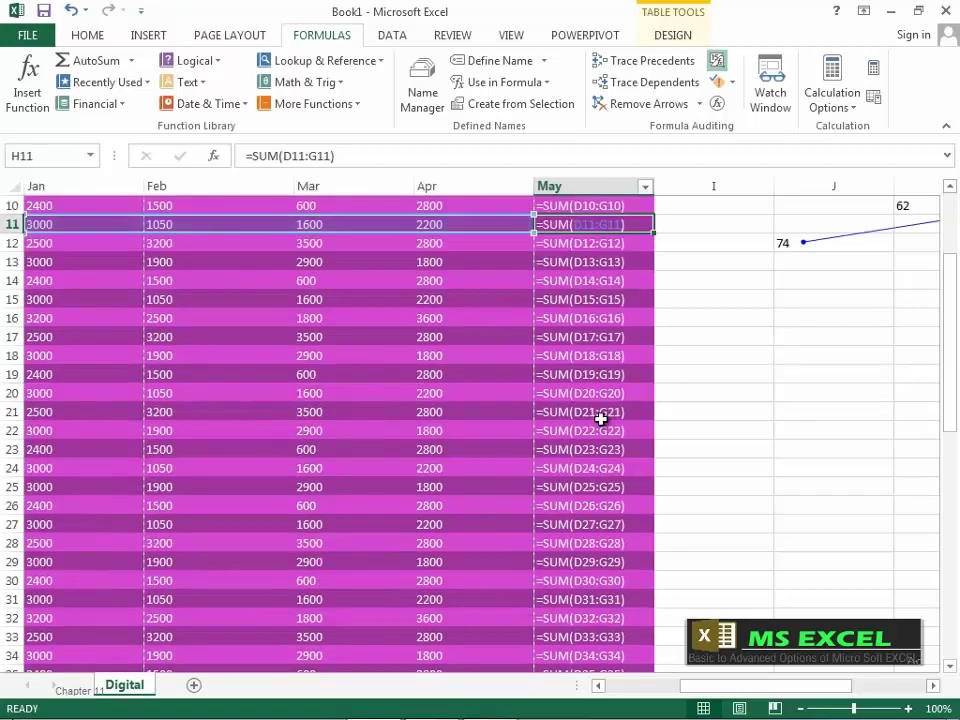
pyautogui.scroll(-4, 601, 419)
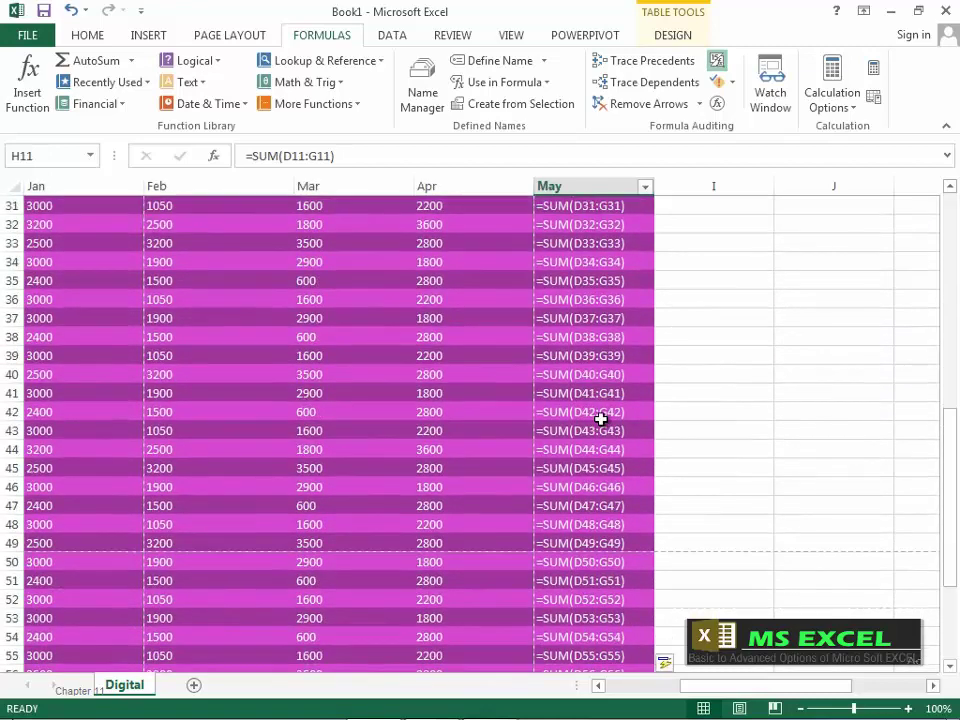
pyautogui.scroll(-1, 601, 419)
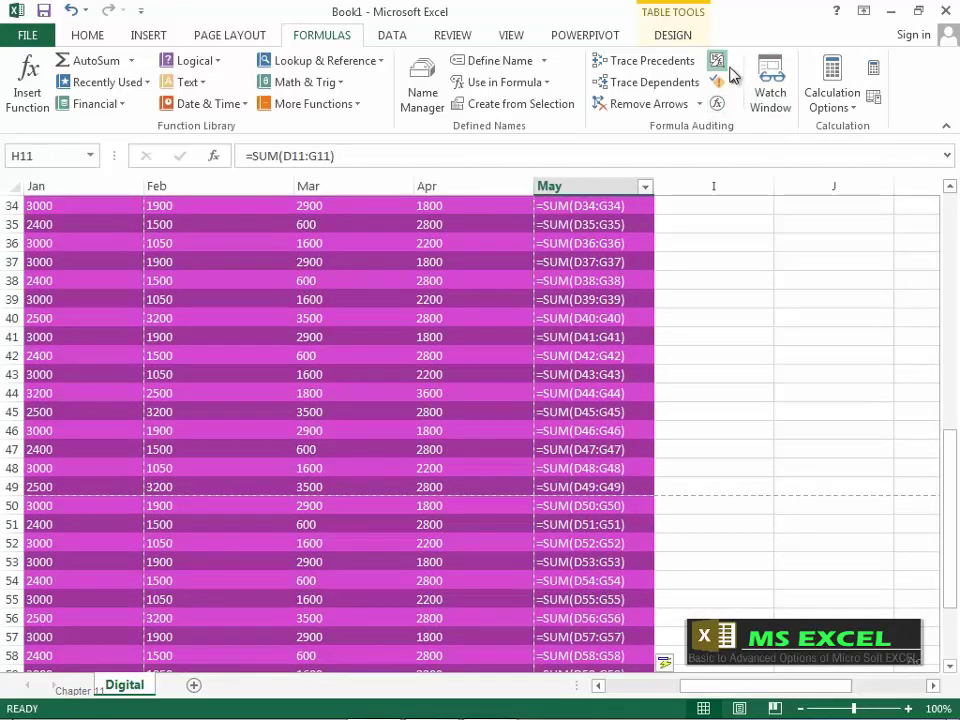
pyautogui.scroll(2, 577, 441)
pyautogui.scroll(3, 577, 441)
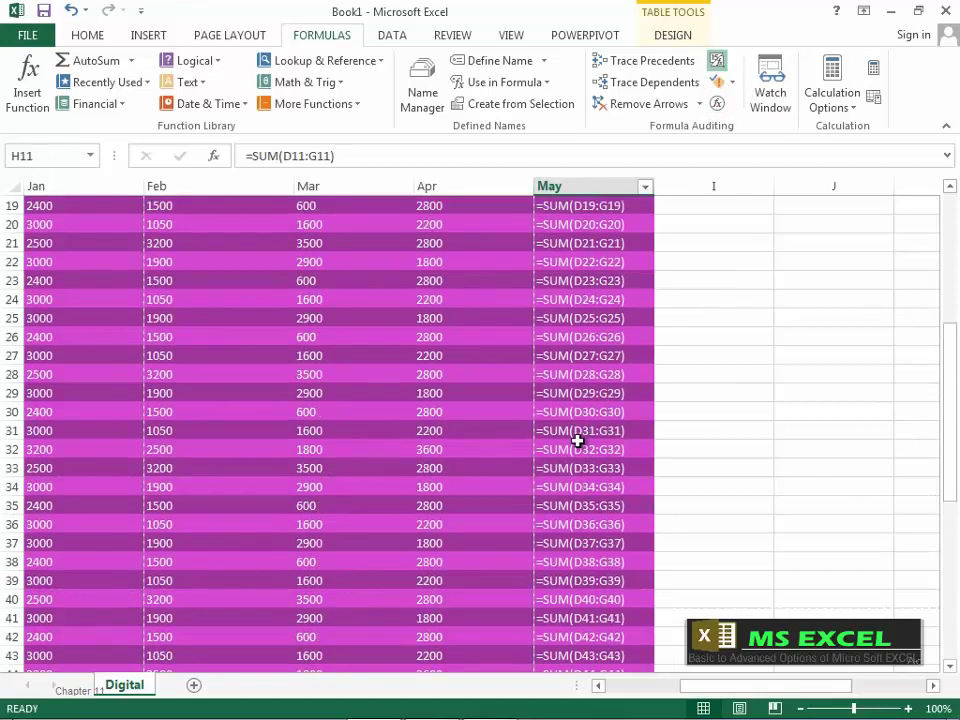
pyautogui.scroll(6, 675, 197)
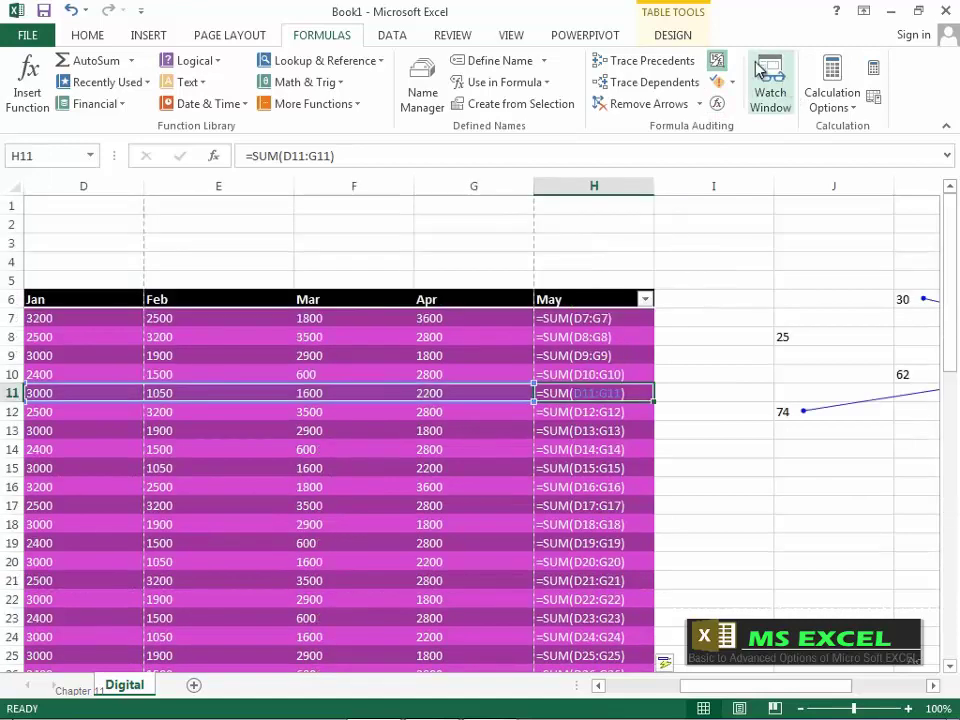
pyautogui.click(719, 64)
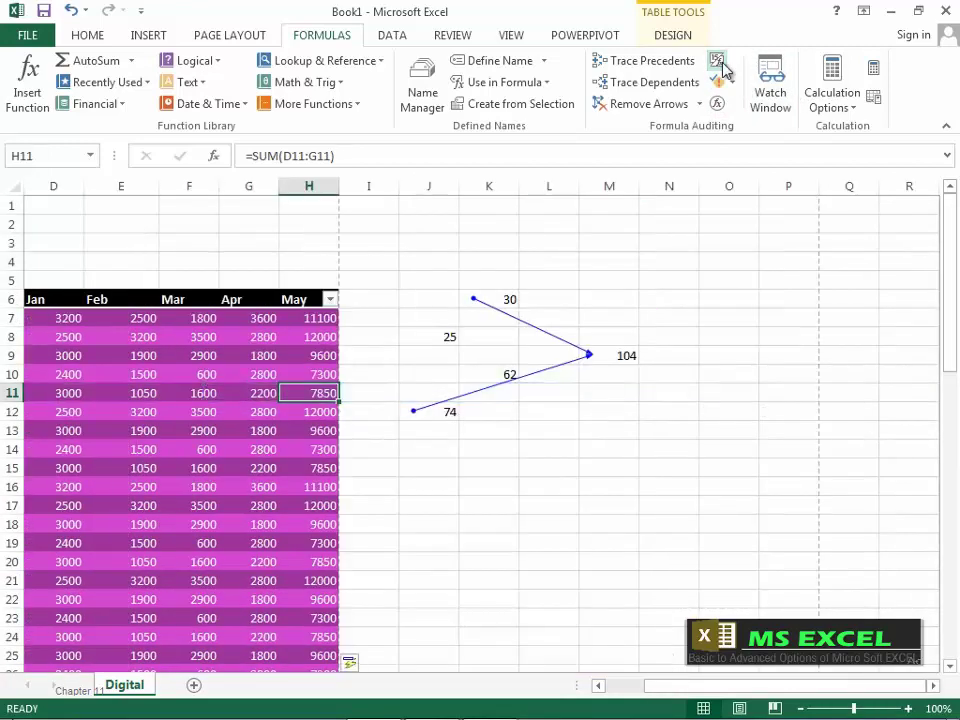
pyautogui.click(719, 64)
pyautogui.click(719, 64)
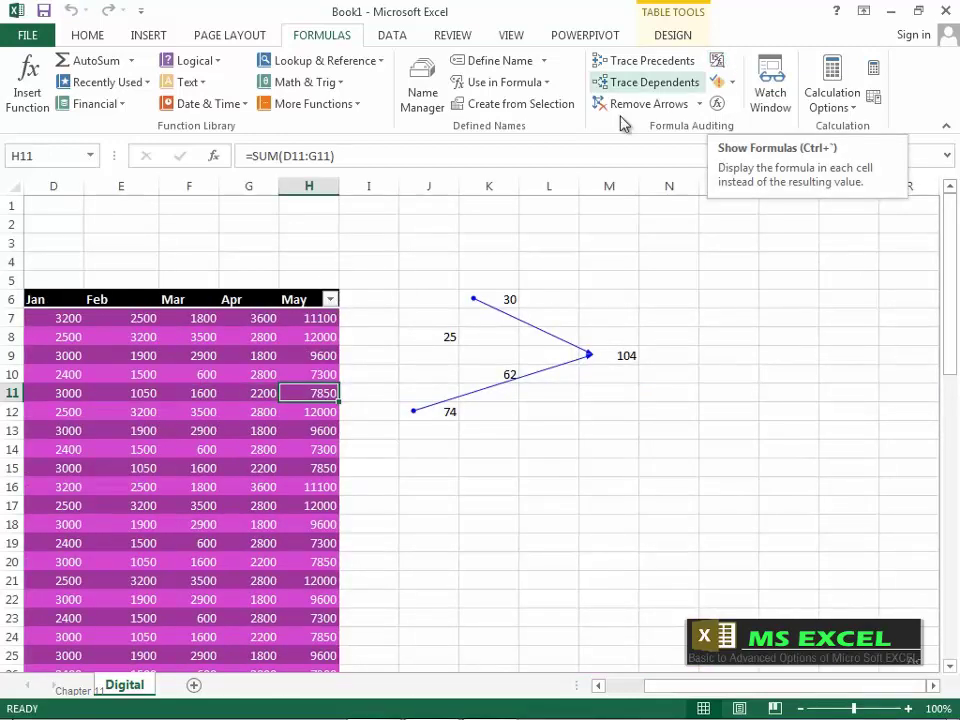
# On the Data tab, review Get External Data and From Other Sources, then cancel the From Text import
pyautogui.click(395, 36)
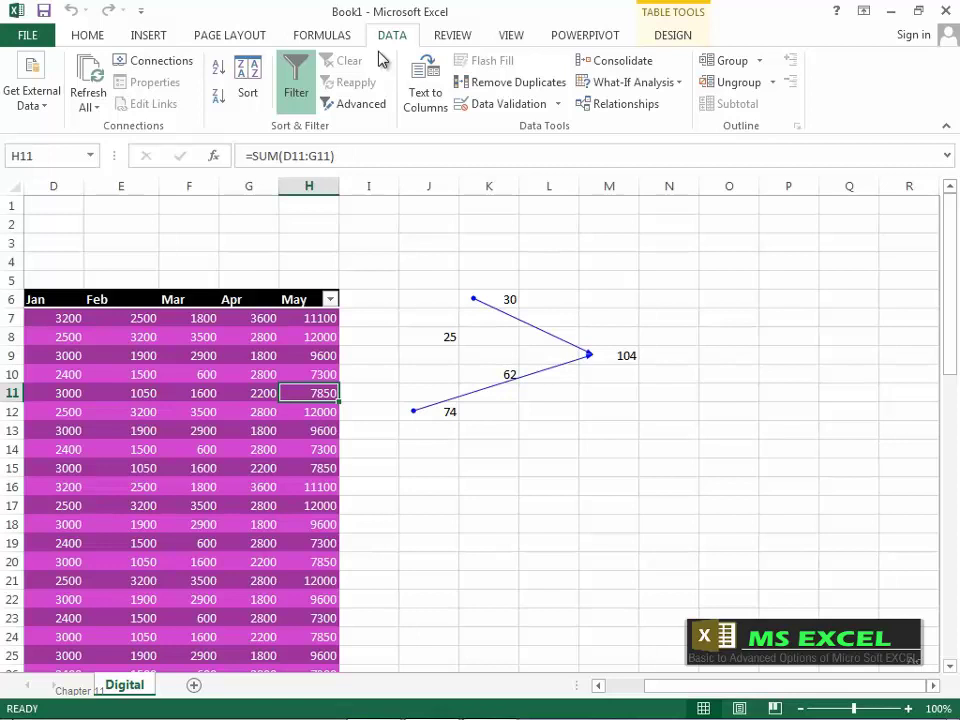
pyautogui.click(44, 106)
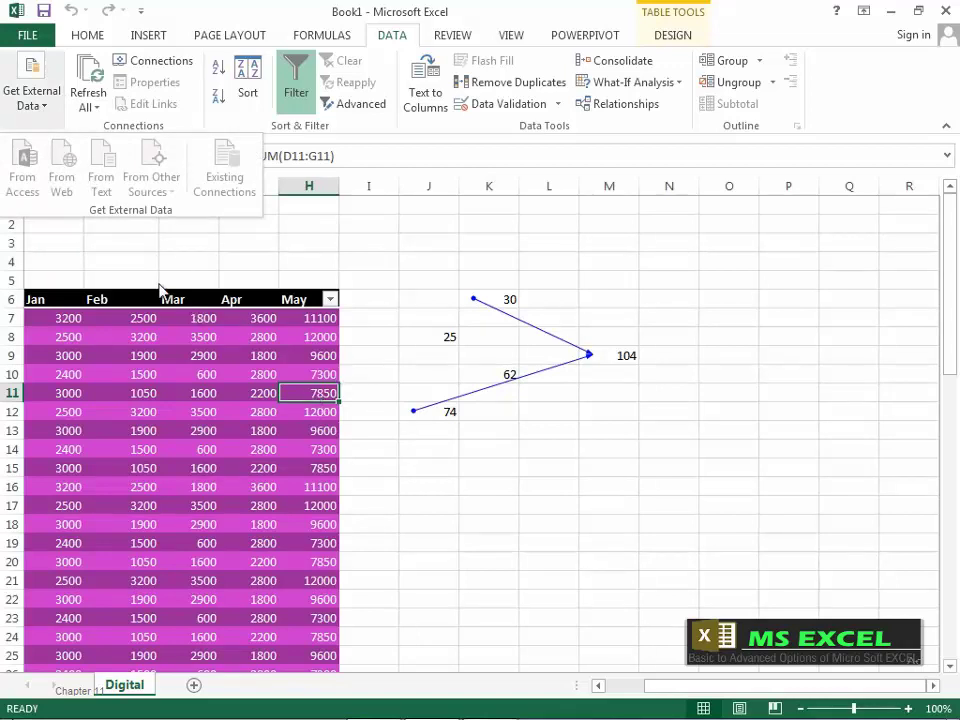
pyautogui.click(541, 455)
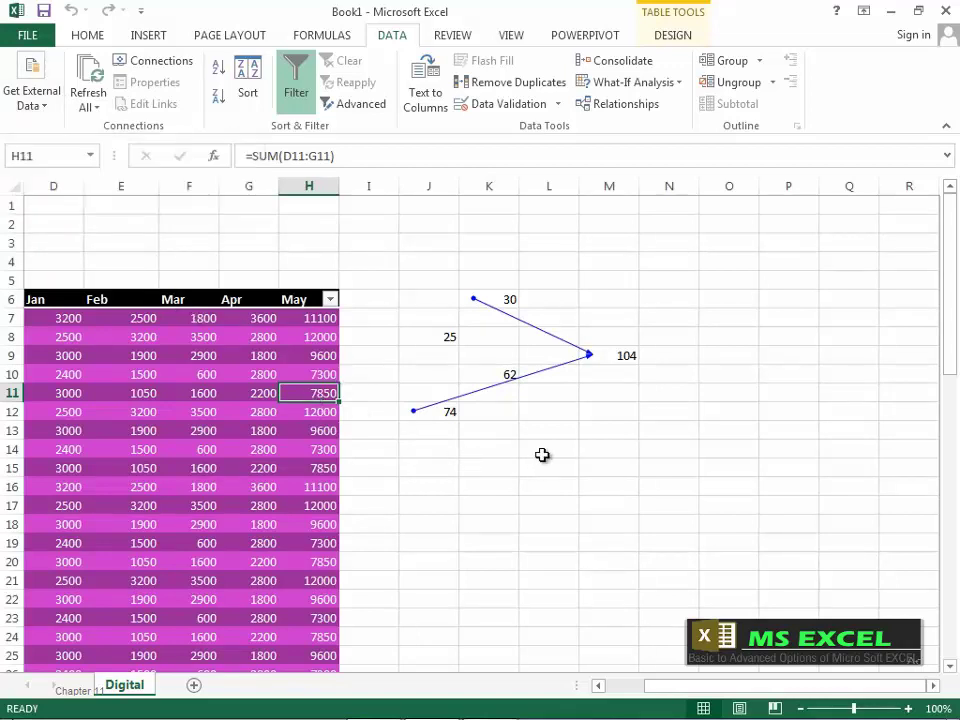
pyautogui.click(541, 455)
pyautogui.click(45, 108)
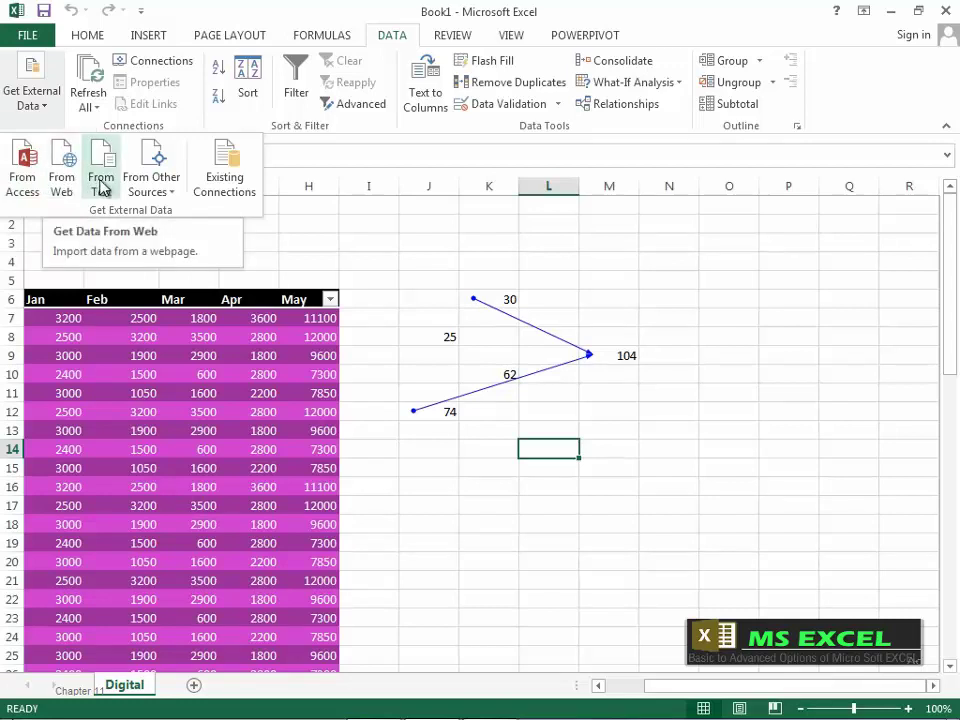
pyautogui.click(171, 199)
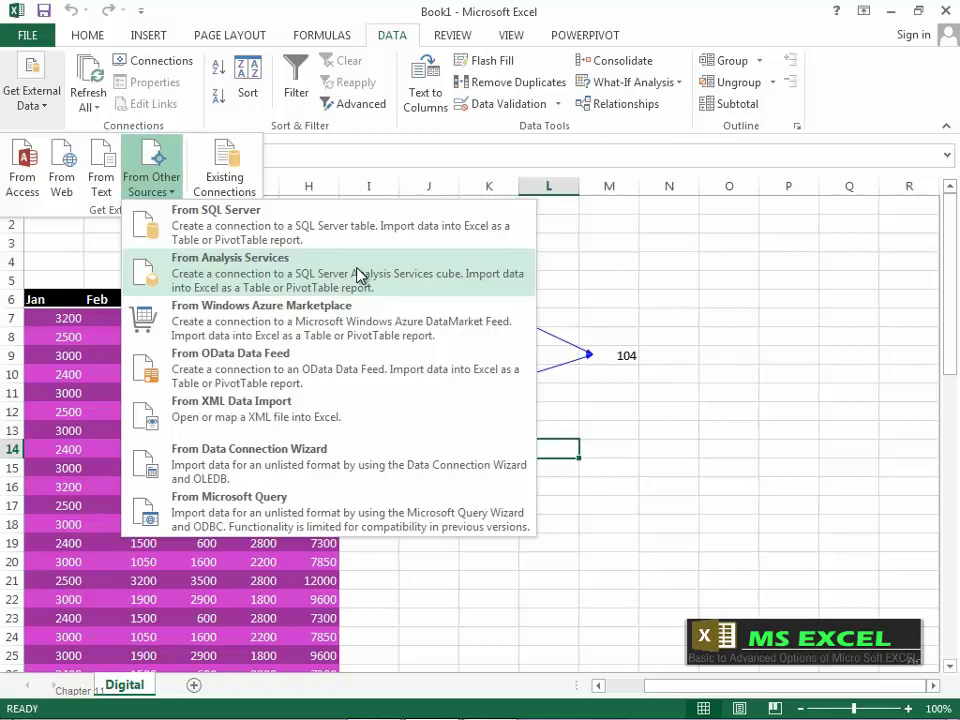
pyautogui.click(78, 130)
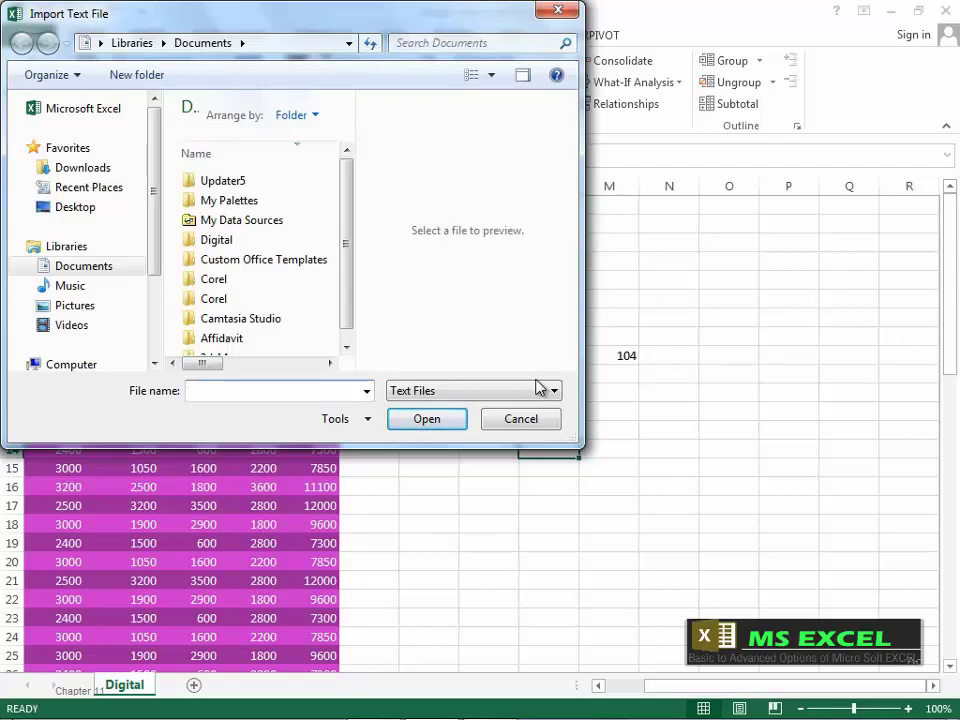
pyautogui.click(534, 421)
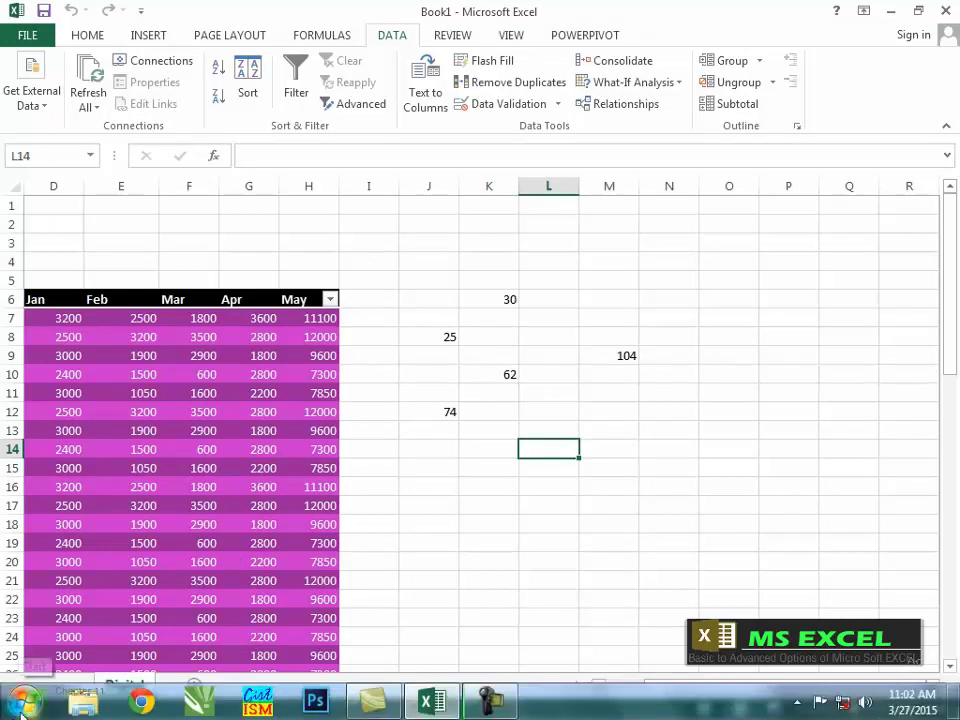
# Launch Notepad from Start > All Programs > Accessories and position it over the Excel window
pyautogui.click(22, 703)
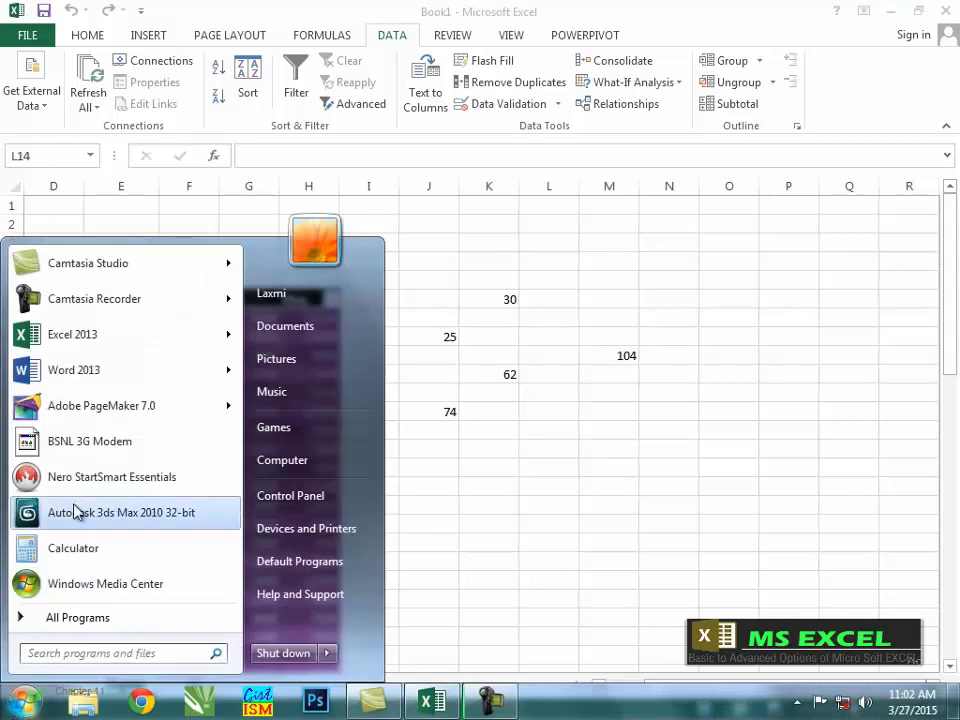
pyautogui.click(96, 619)
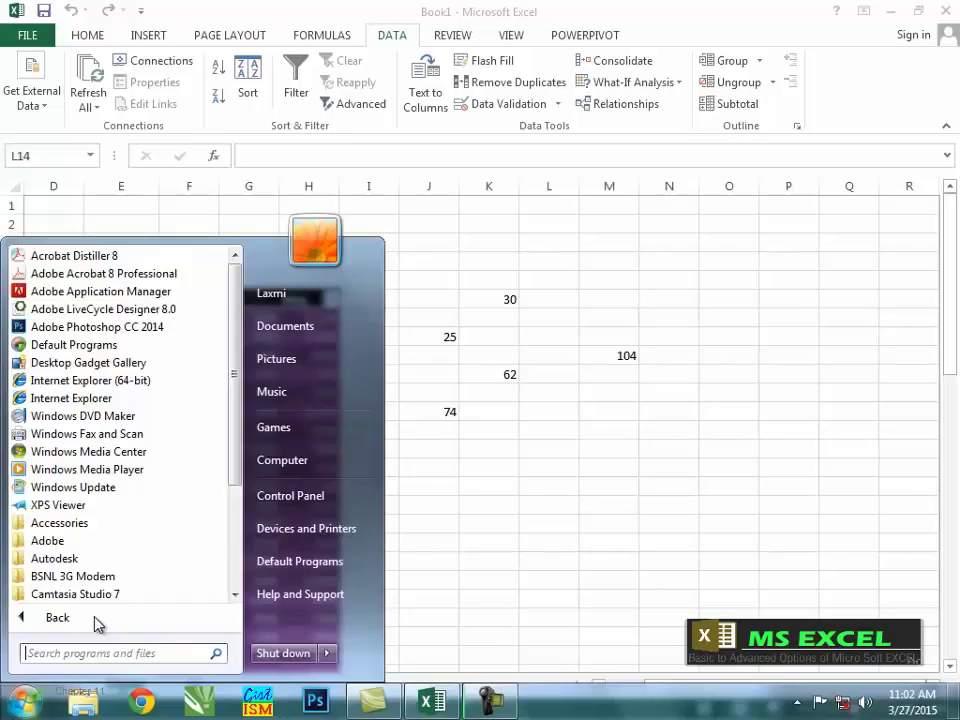
pyautogui.click(73, 523)
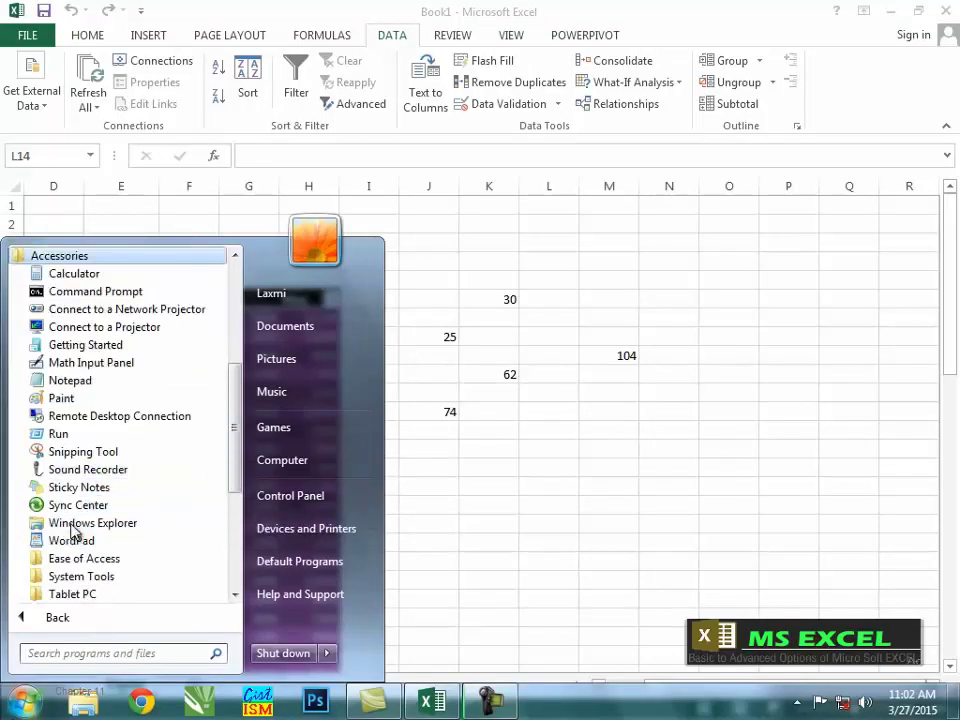
pyautogui.click(90, 380)
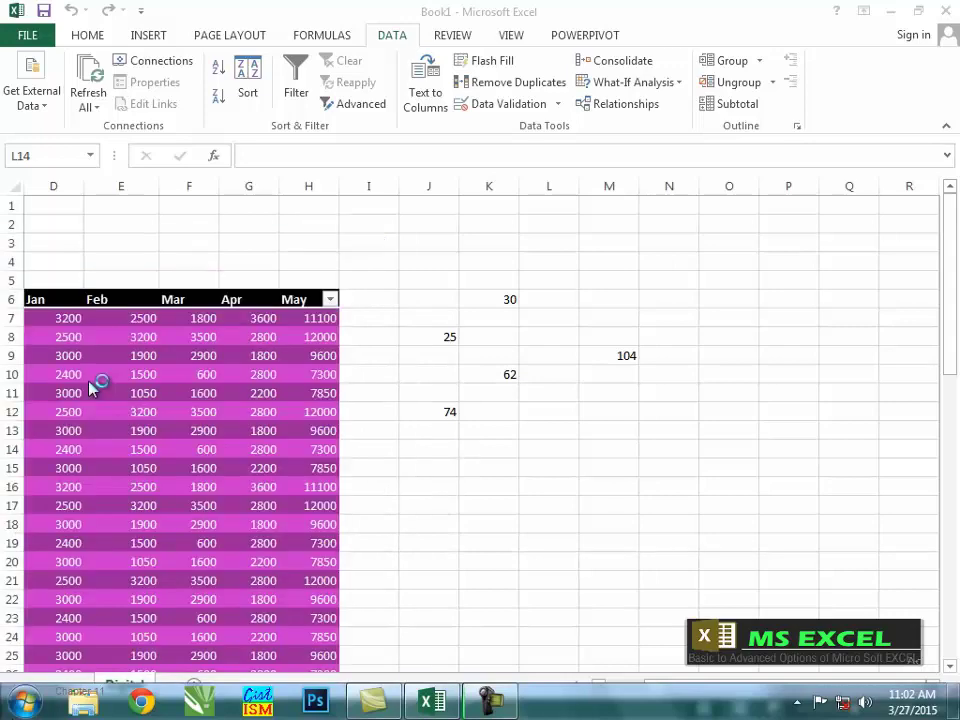
pyautogui.moveTo(279, 87); pyautogui.dragTo(307, 80)
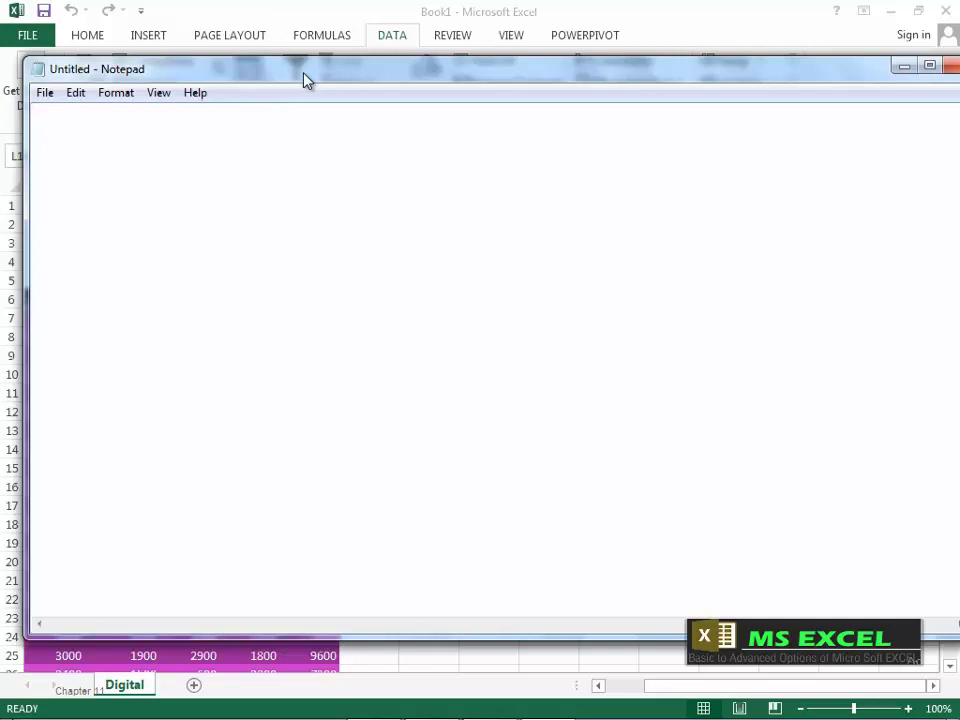
# Type 'Digital Media is an Organisation dealing with Software Training', correcting the typos along the way
pyautogui.write('Digital Media ia')
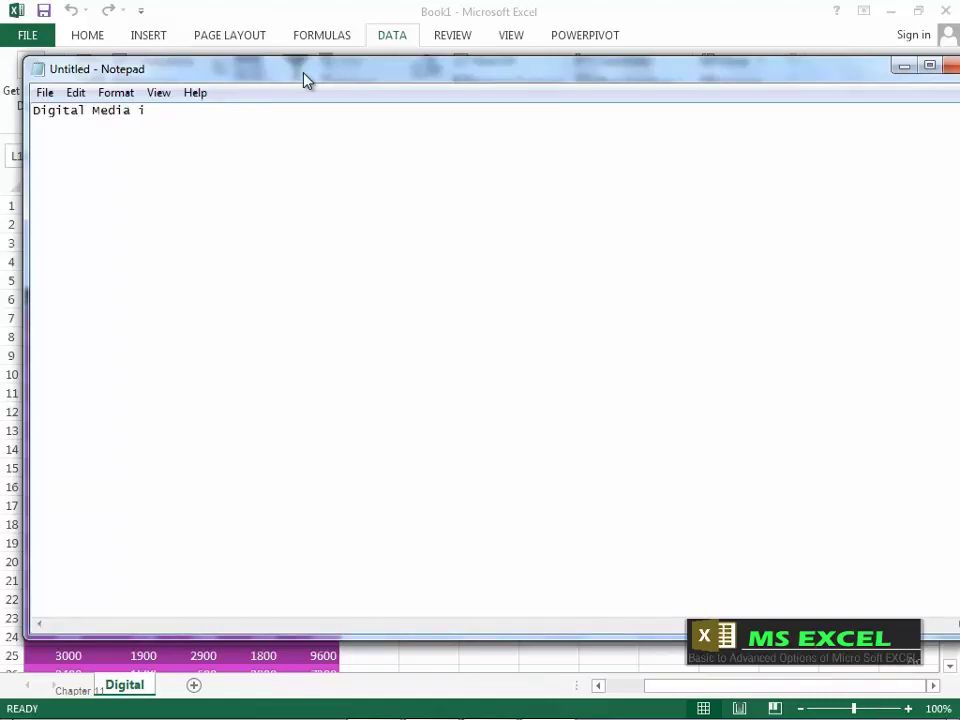
pyautogui.press('BackSpace')
pyautogui.write('s a')
pyautogui.press('BackSpace')
pyautogui.write('an Organisation')
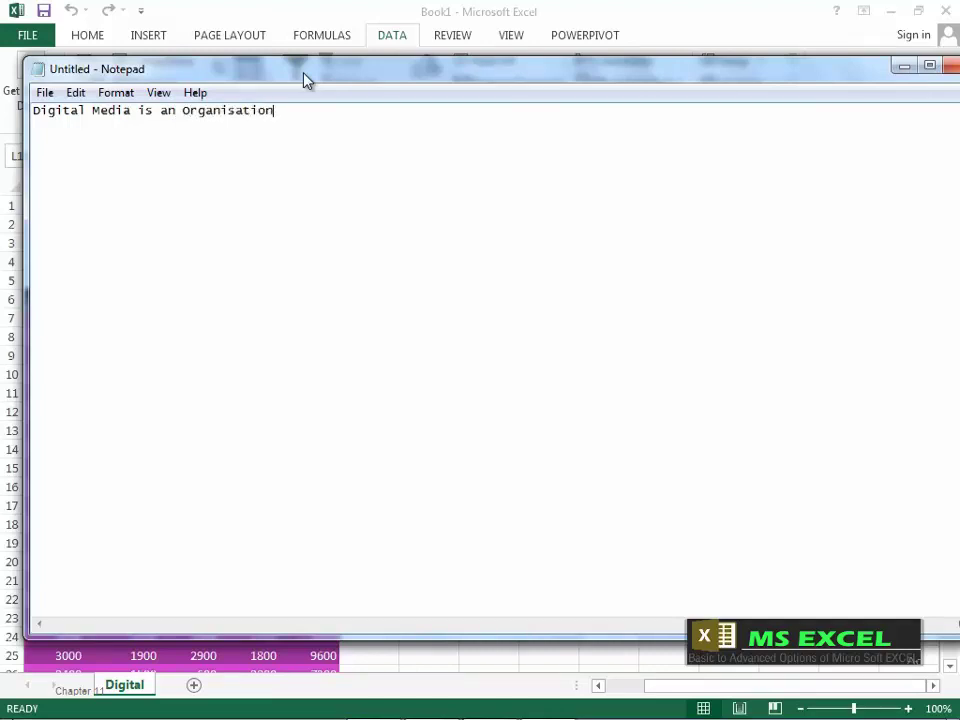
pyautogui.write(' dealing with Software')
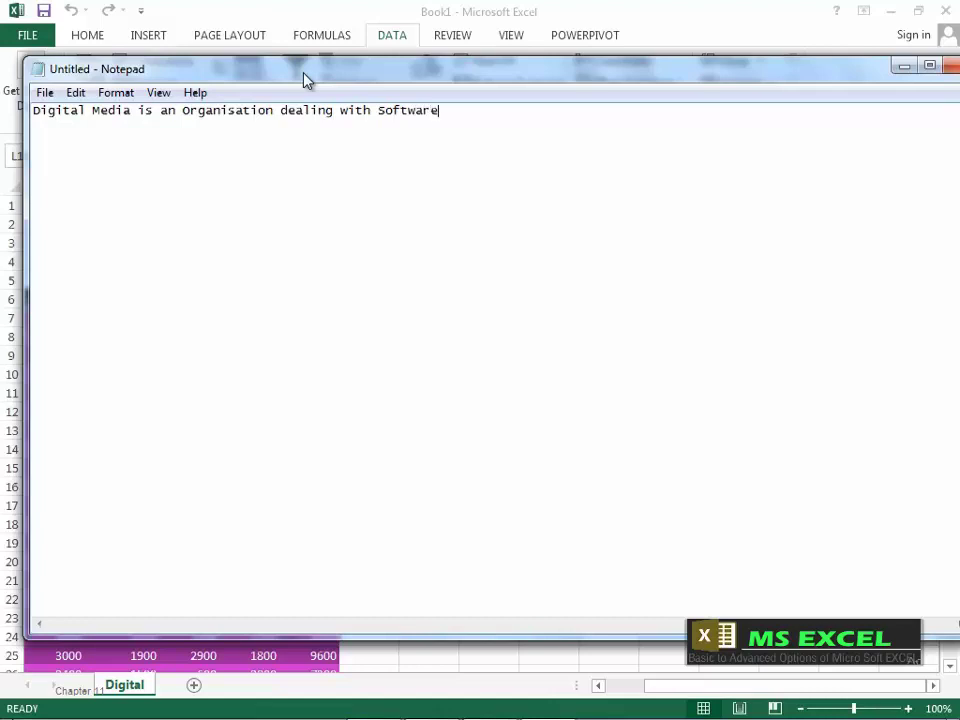
pyautogui.write(' Training')
pyautogui.click(46, 95)
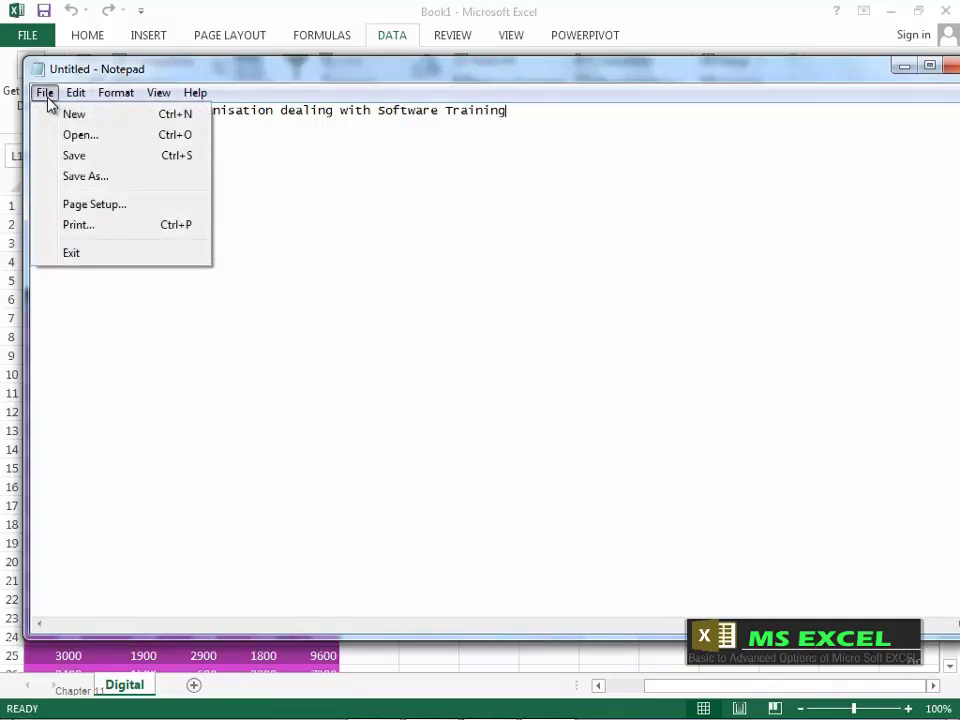
# Save the Notepad text to the Desktop with the file name 'Digital Media'
pyautogui.click(77, 156)
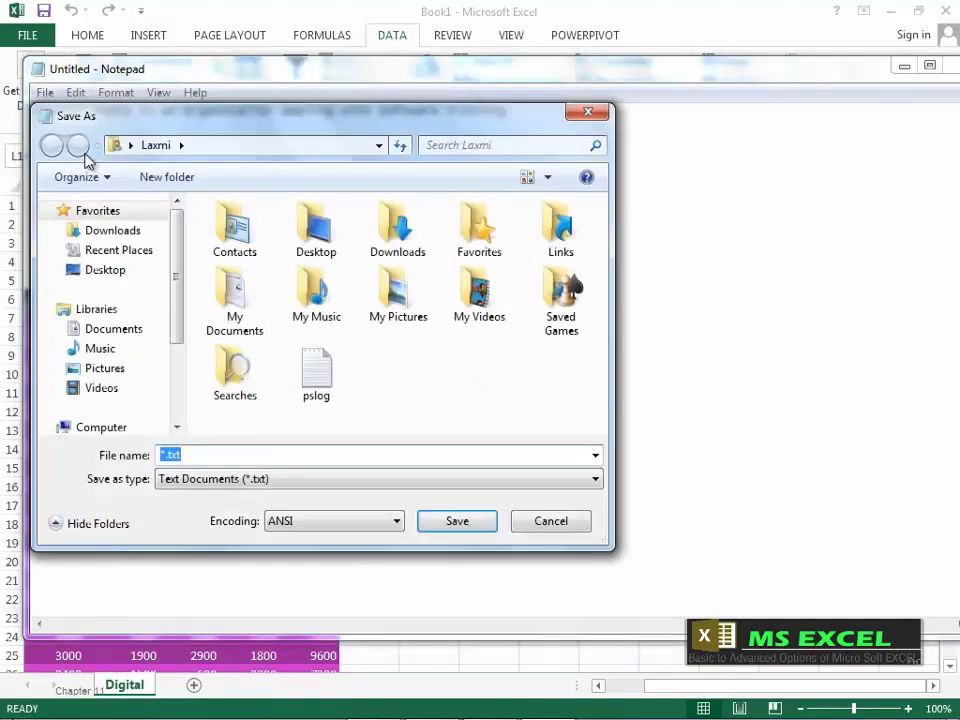
pyautogui.moveTo(184, 122); pyautogui.dragTo(216, 122)
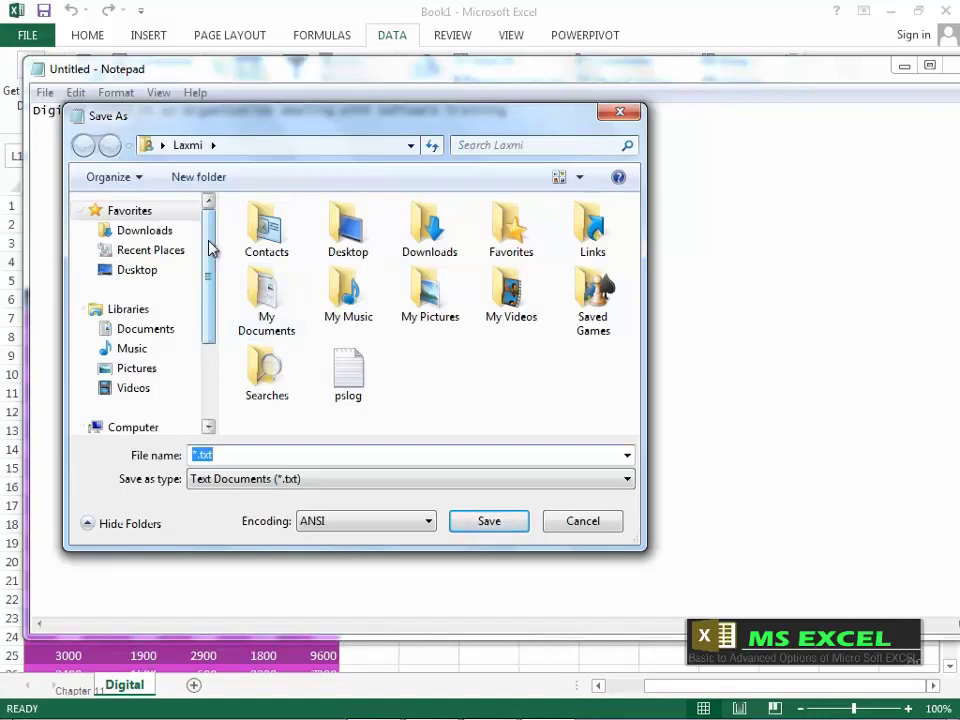
pyautogui.scroll(-2, 210, 248)
pyautogui.scroll(2, 220, 238)
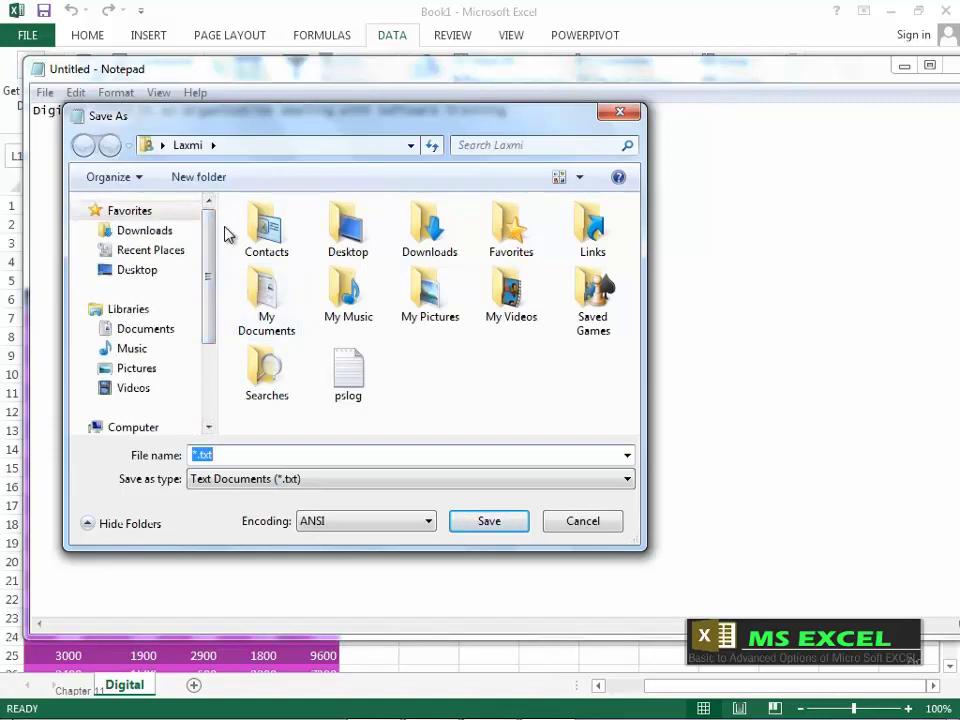
pyautogui.click(148, 272)
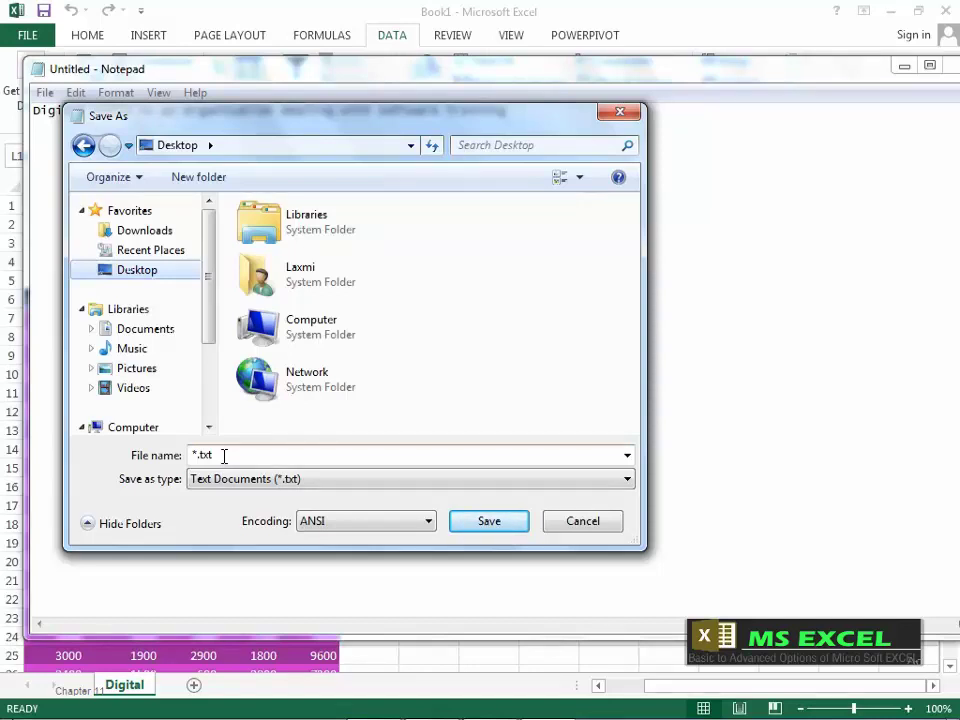
pyautogui.doubleClick(224, 455)
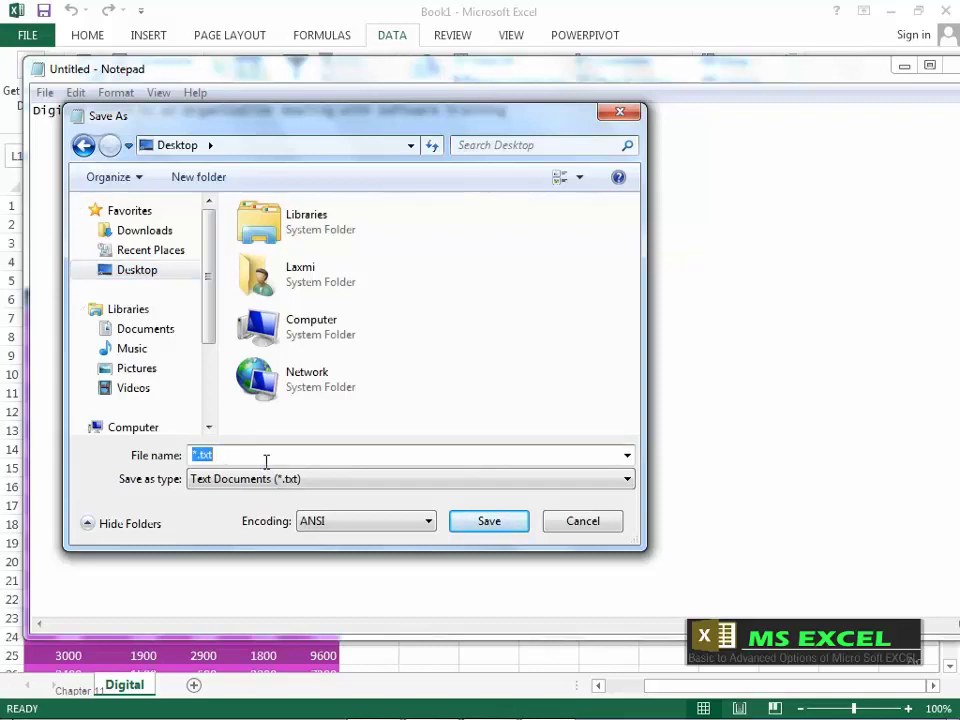
pyautogui.write('Digital Media')
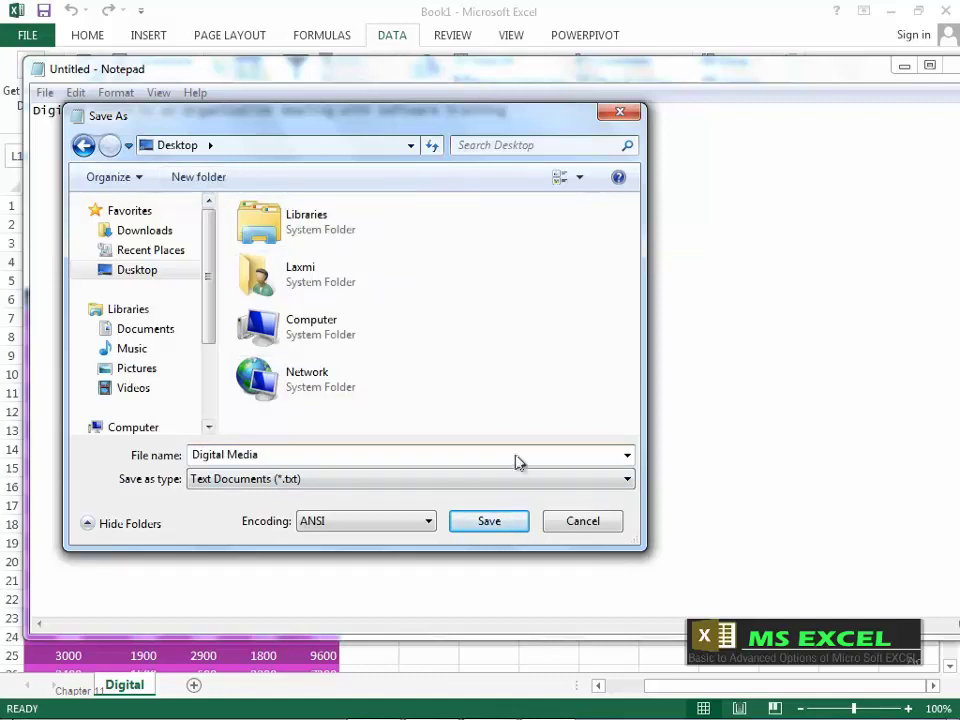
pyautogui.click(489, 521)
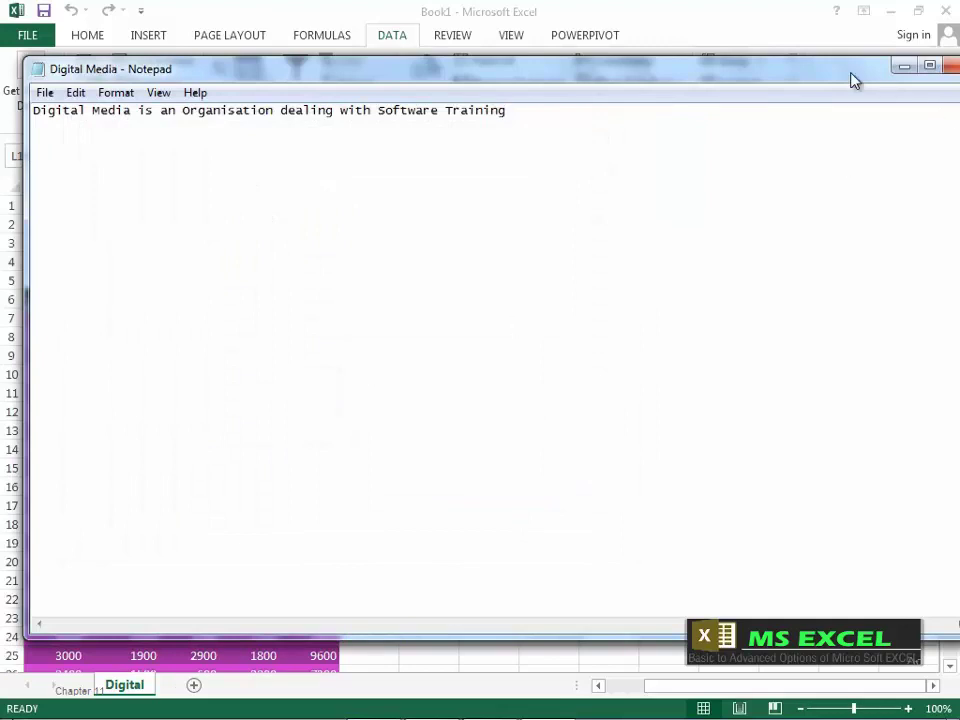
pyautogui.moveTo(853, 79); pyautogui.dragTo(825, 96)
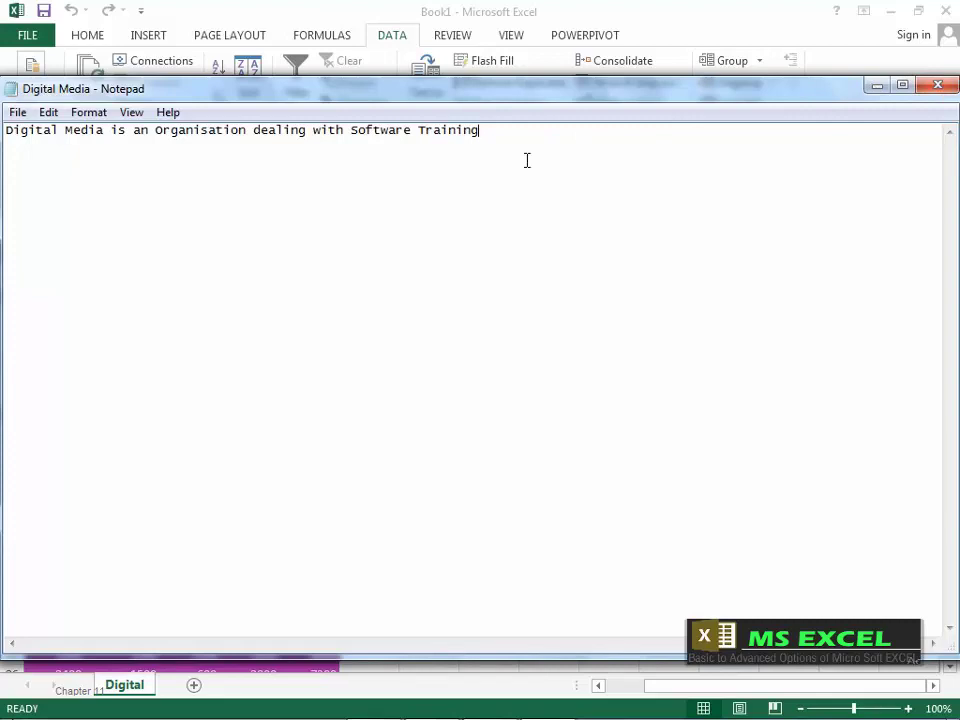
# Close Notepad and import Digital Media.txt from the Desktop via Get External Data > From Text
pyautogui.click(936, 86)
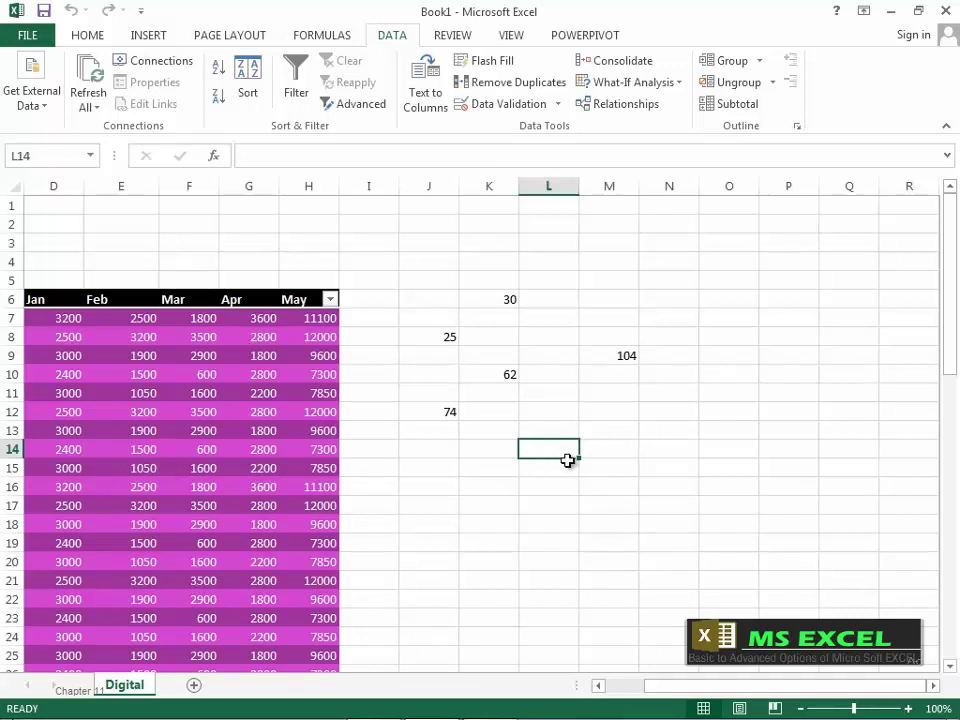
pyautogui.click(35, 80)
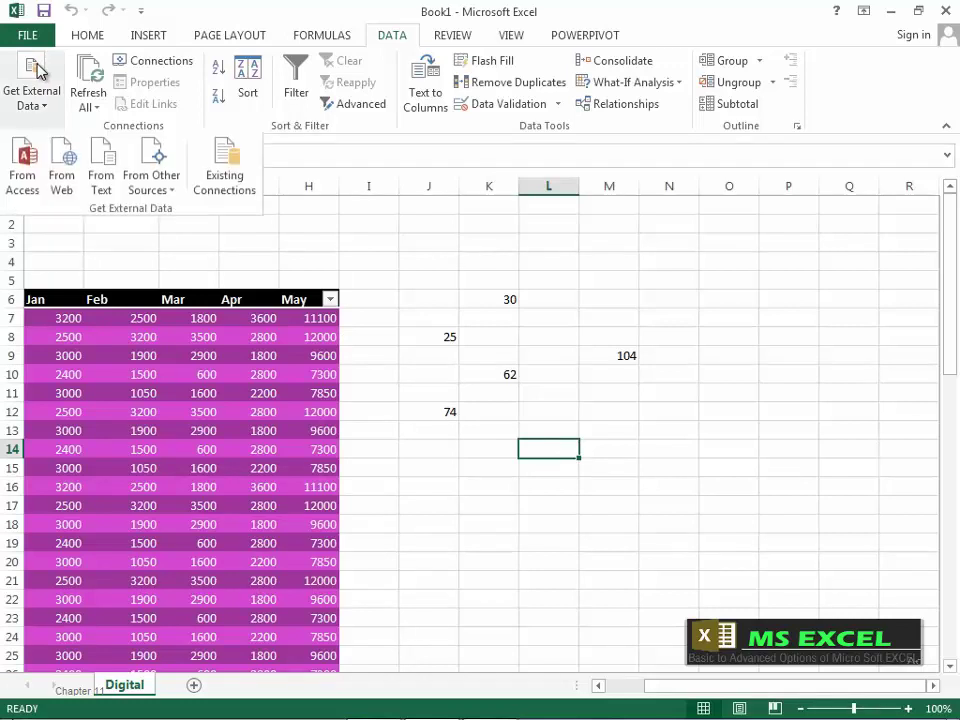
pyautogui.click(105, 184)
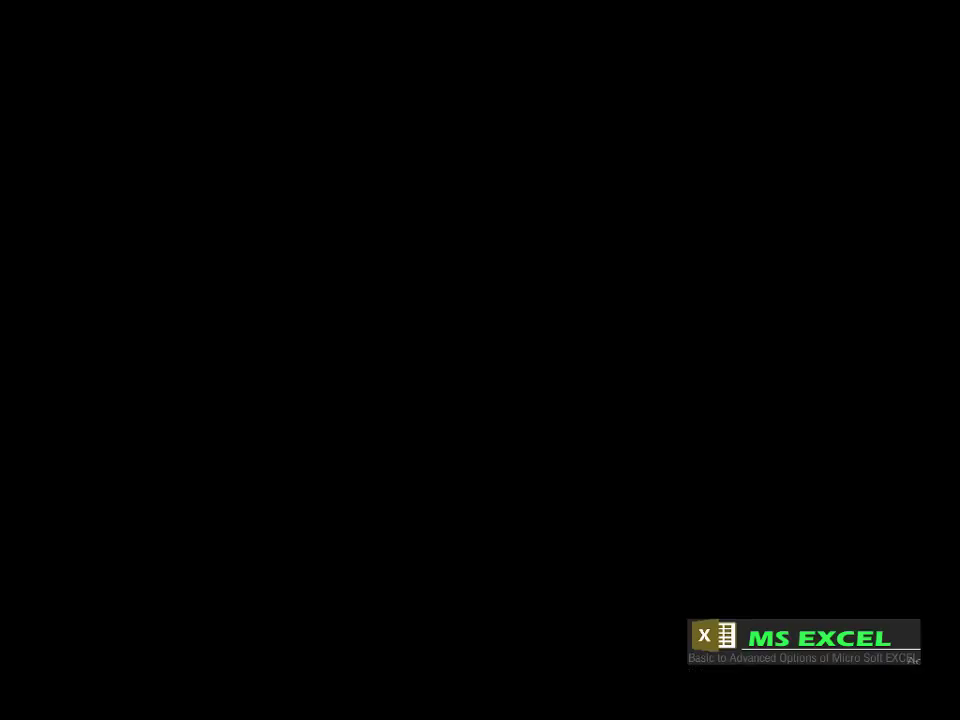
pyautogui.moveTo(502, 284)
pyautogui.mouseDown()
pyautogui.moveTo(503, 306)
pyautogui.moveTo(507, 285)
pyautogui.mouseUp()
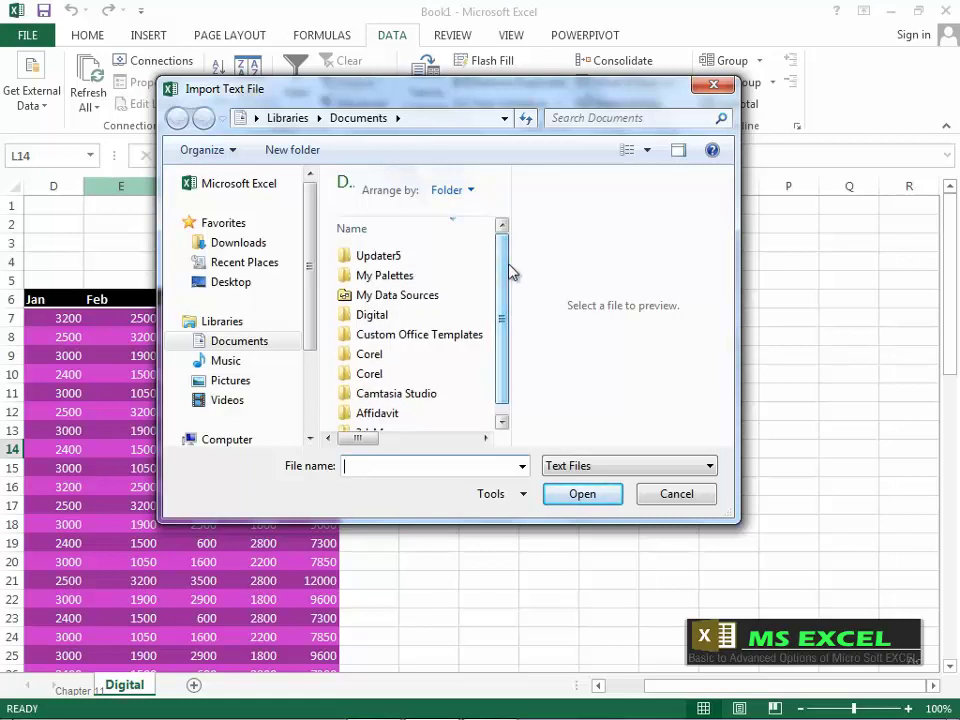
pyautogui.click(232, 282)
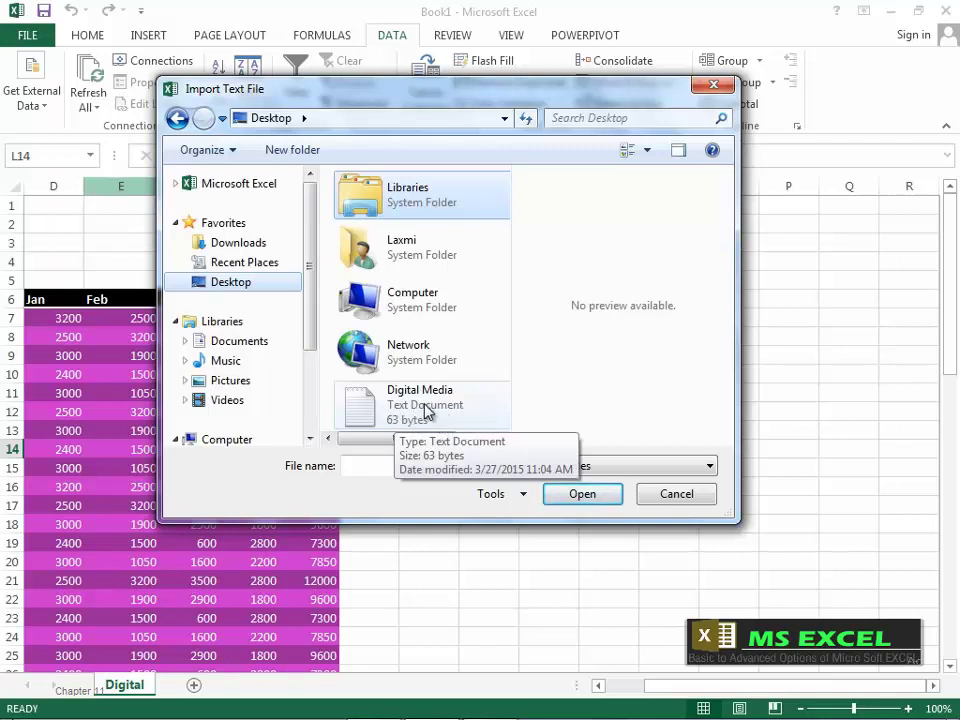
pyautogui.click(419, 403)
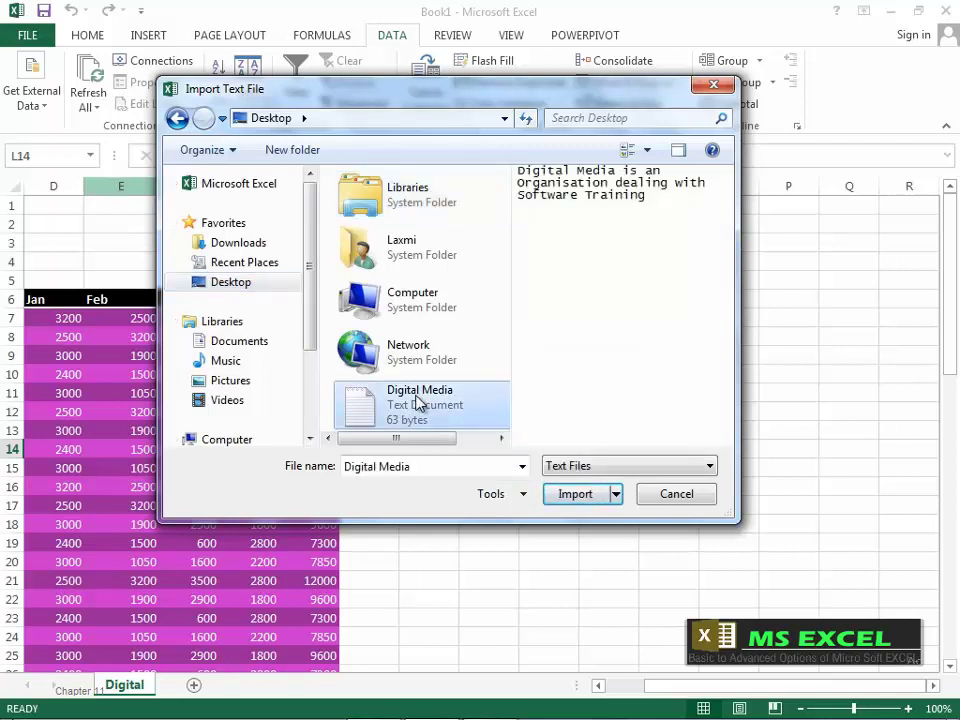
pyautogui.click(582, 494)
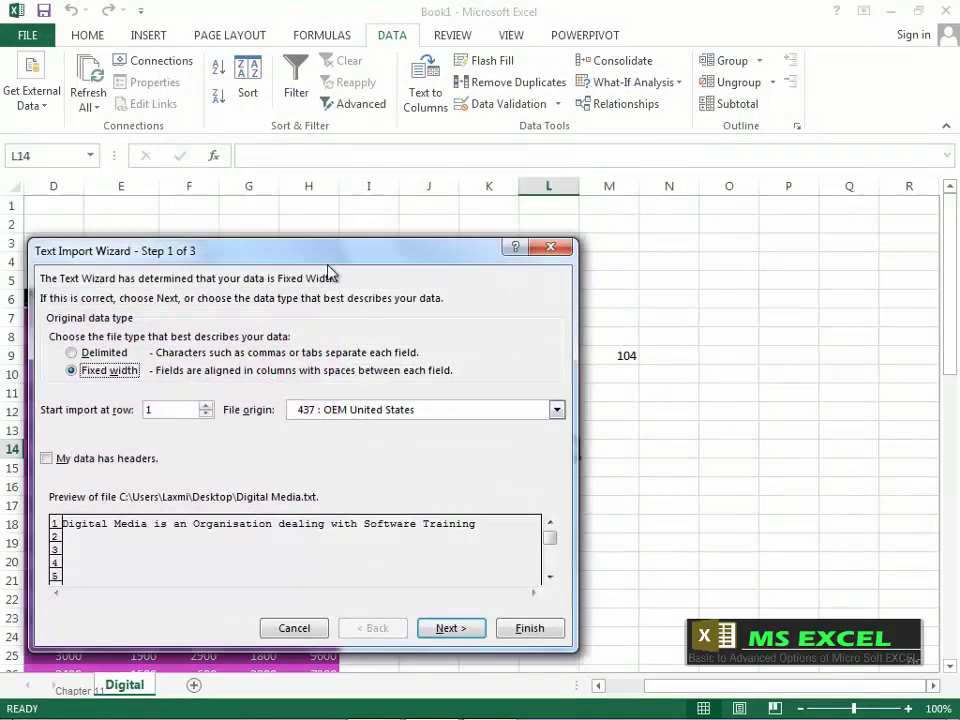
# Run the Text Import Wizard with Fixed width through to Finish, targeting the existing worksheet at $L$14
pyautogui.moveTo(364, 252); pyautogui.dragTo(488, 199)
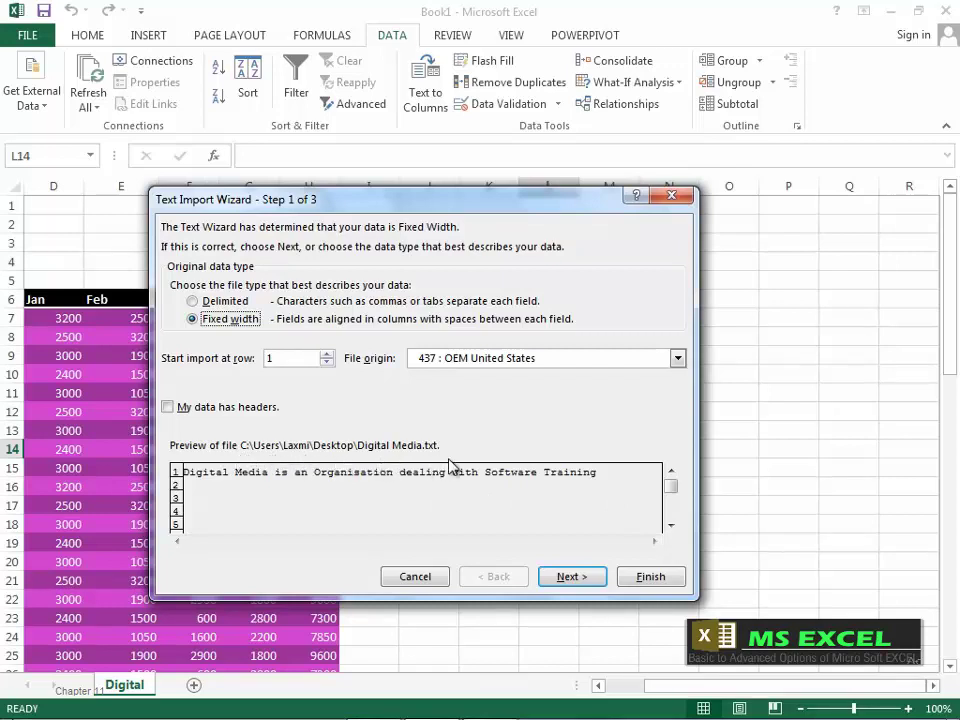
pyautogui.click(566, 576)
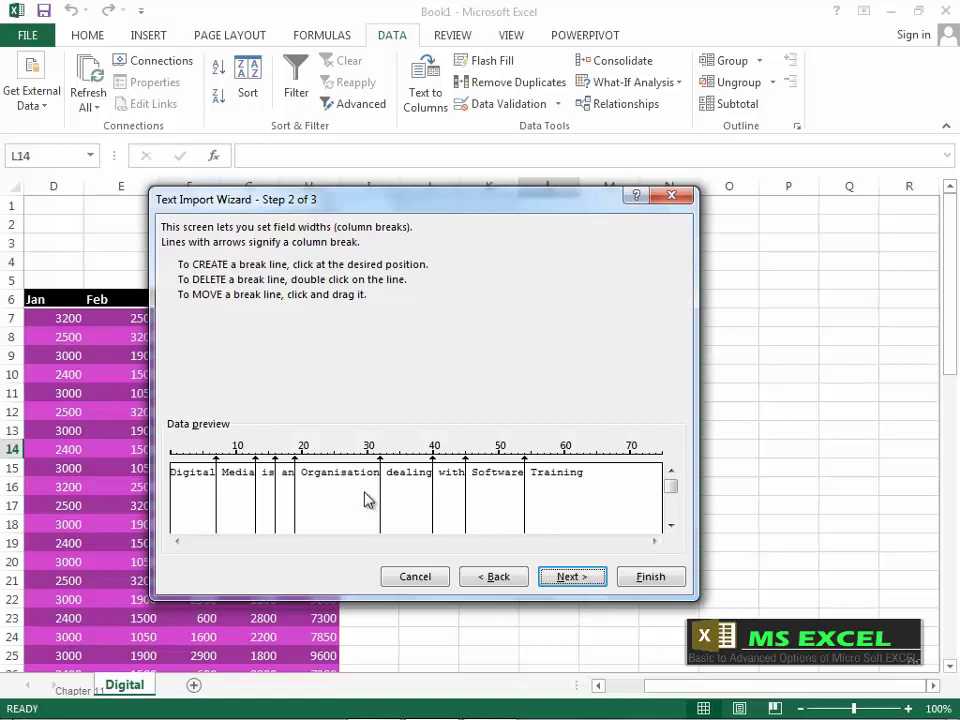
pyautogui.click(569, 579)
pyautogui.click(655, 576)
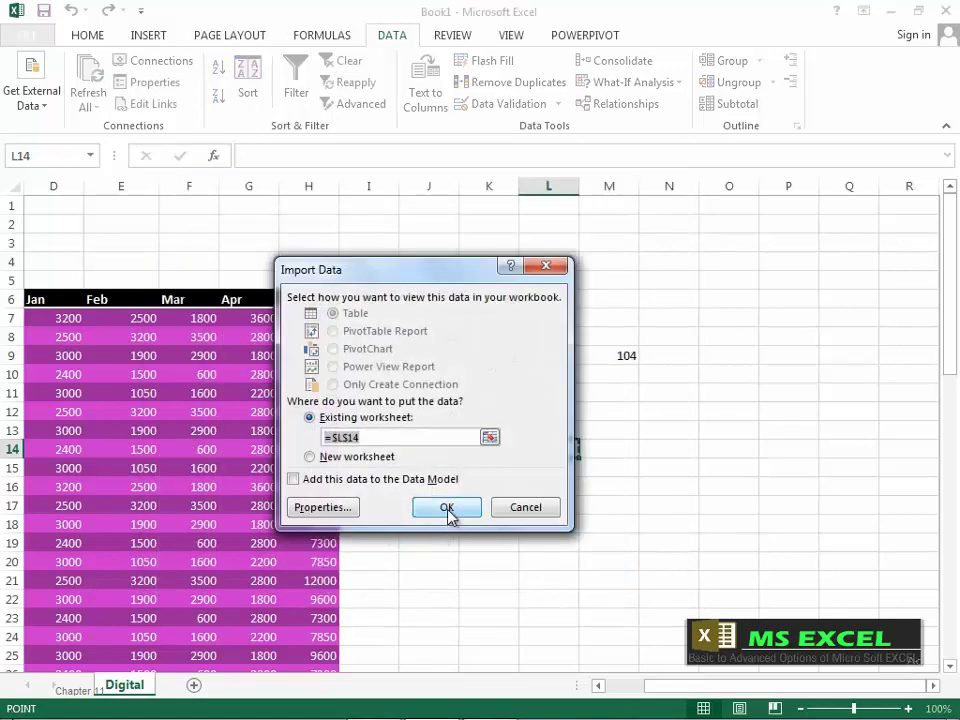
# Import the words starting at L14, then check Media, is, an, Organisation and dealing in M14–Q14
pyautogui.click(450, 514)
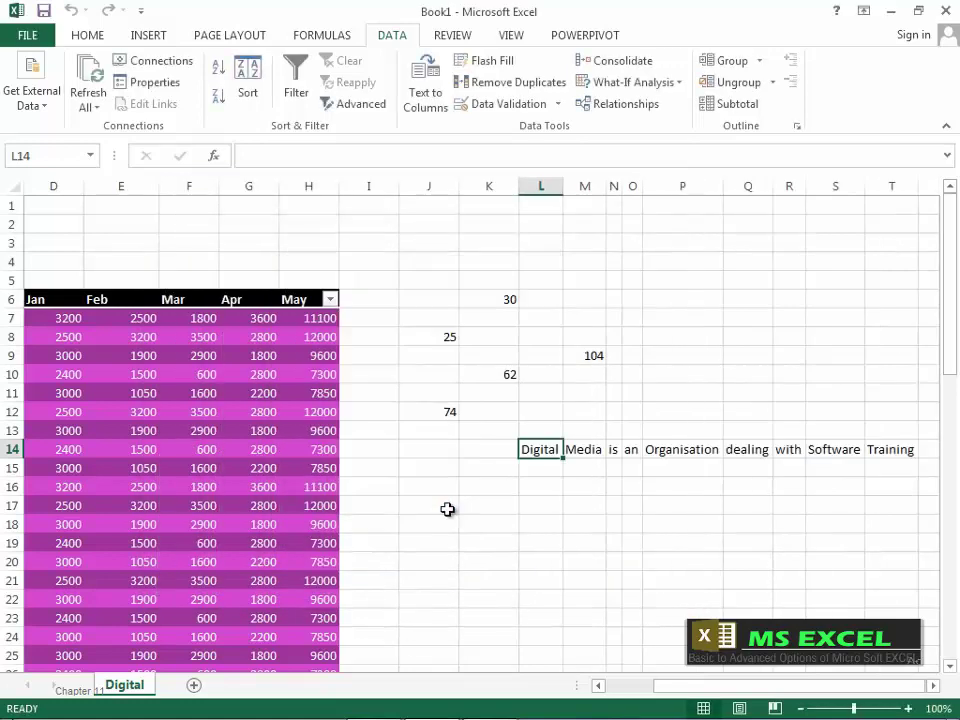
pyautogui.click(581, 449)
pyautogui.click(614, 450)
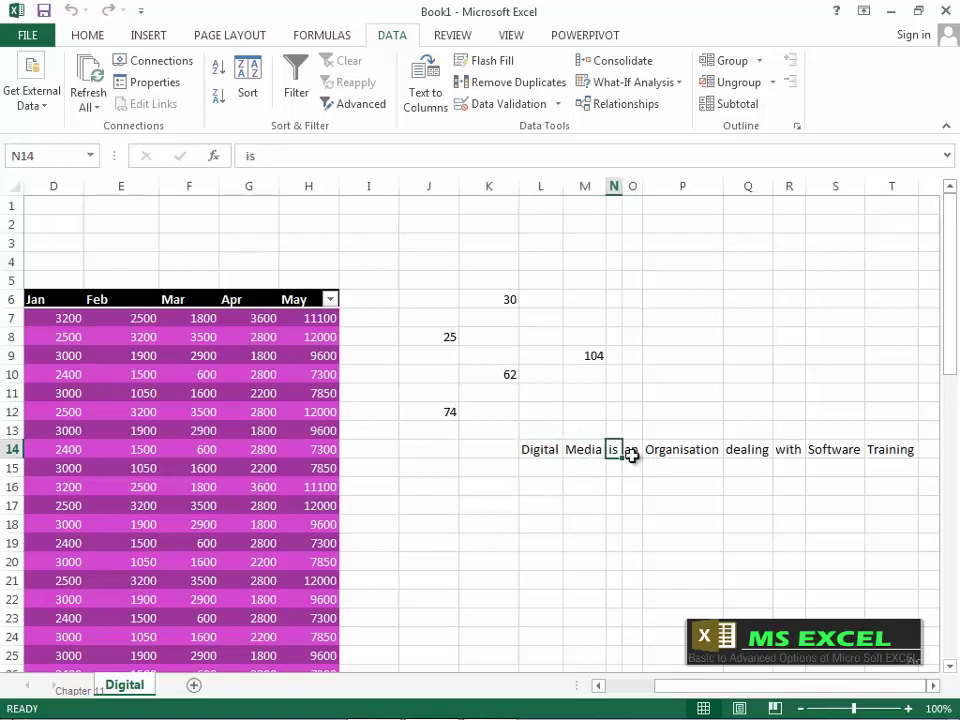
pyautogui.click(631, 450)
pyautogui.click(700, 455)
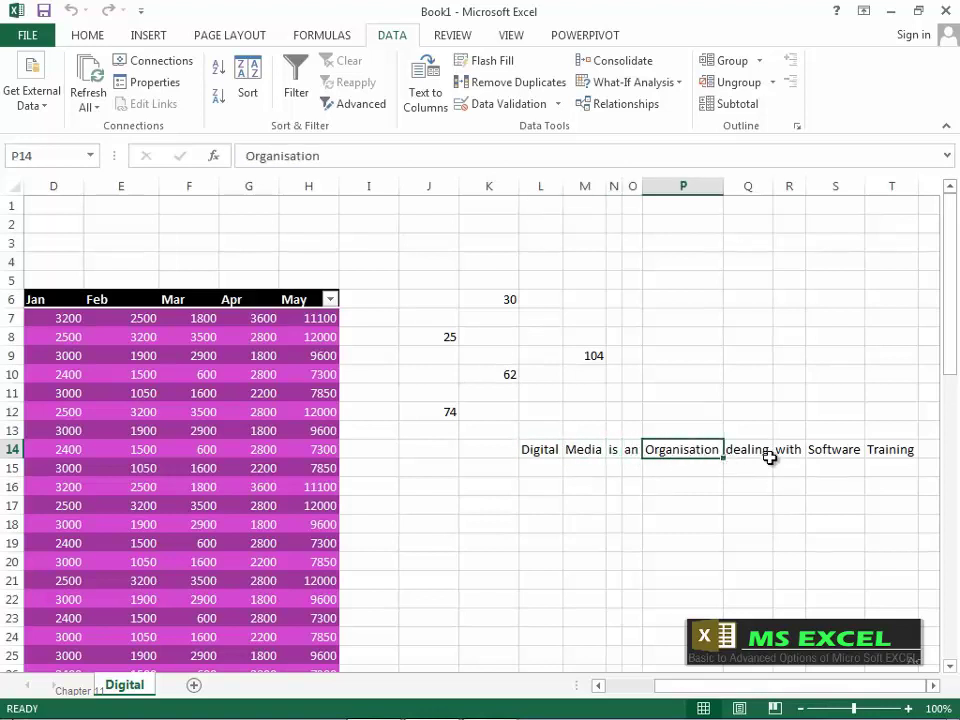
pyautogui.click(763, 452)
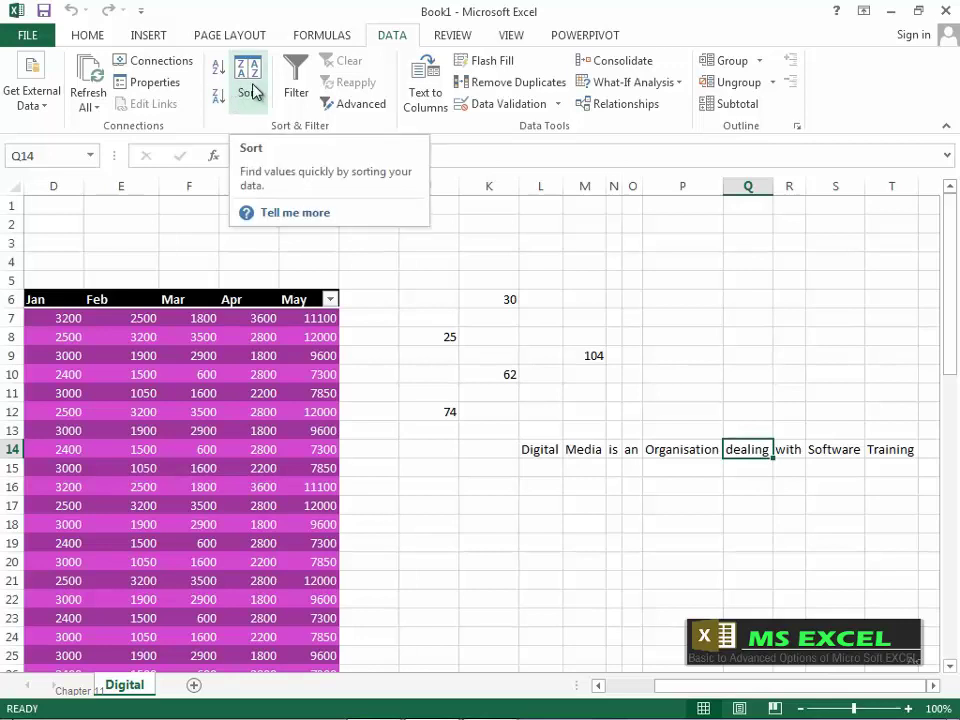
# Bring up the DATA tab's sort and filter tools, then return to the sentence at Q14
pyautogui.click(93, 41)
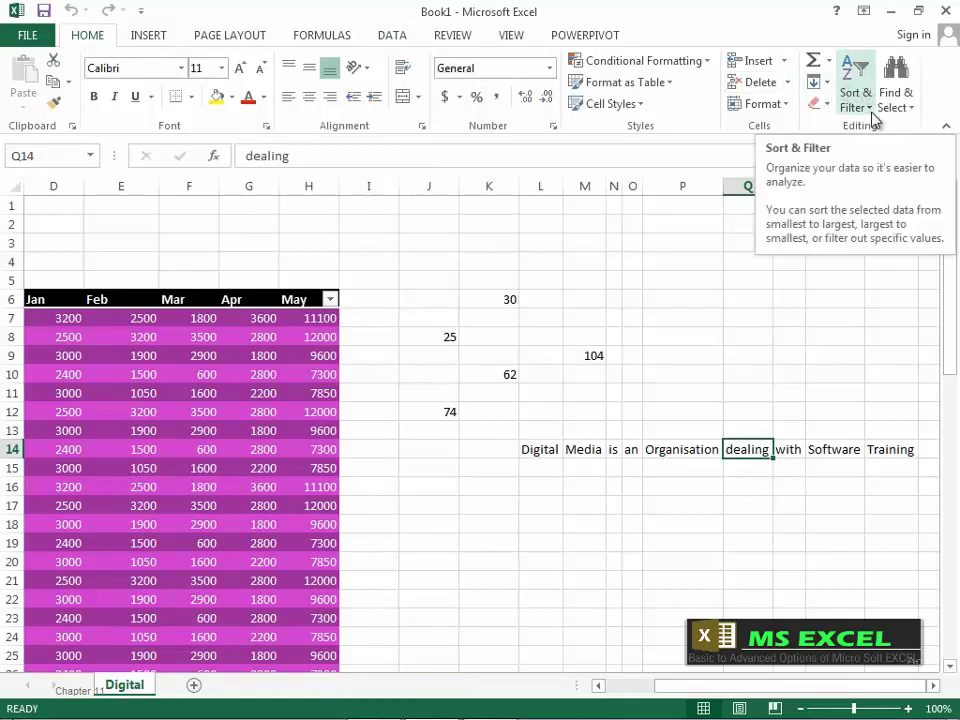
pyautogui.click(395, 40)
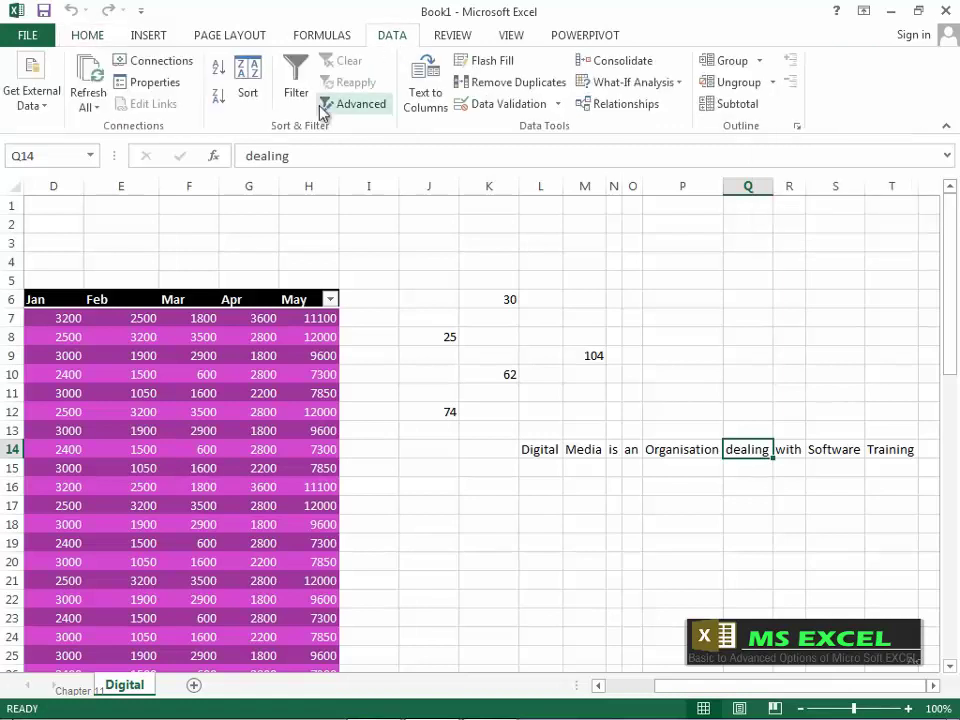
pyautogui.click(598, 686)
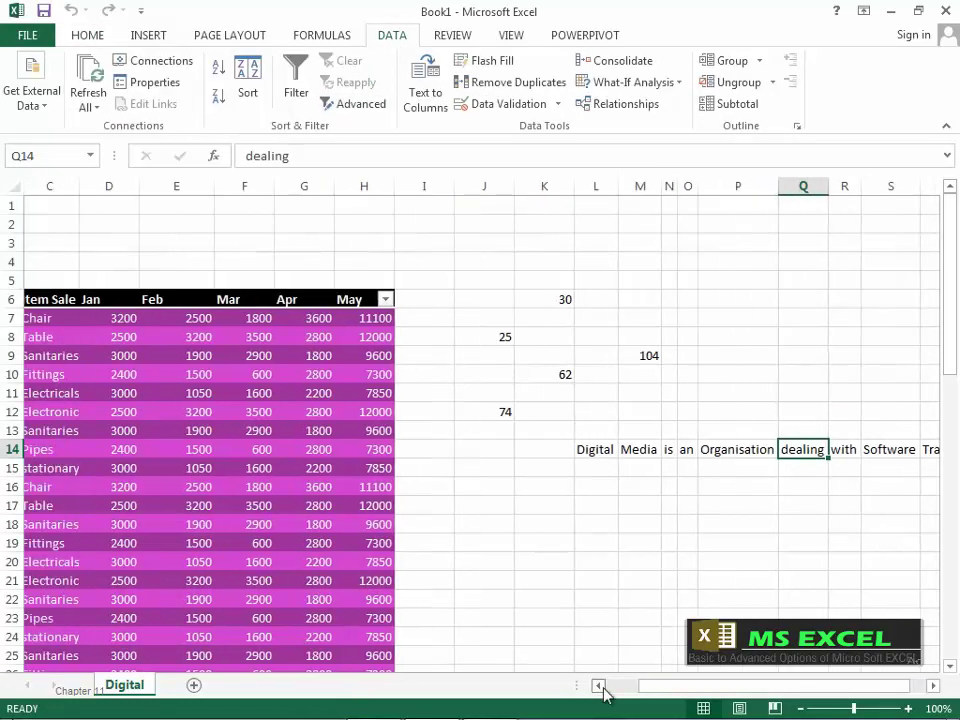
pyautogui.click(598, 686)
pyautogui.click(598, 686)
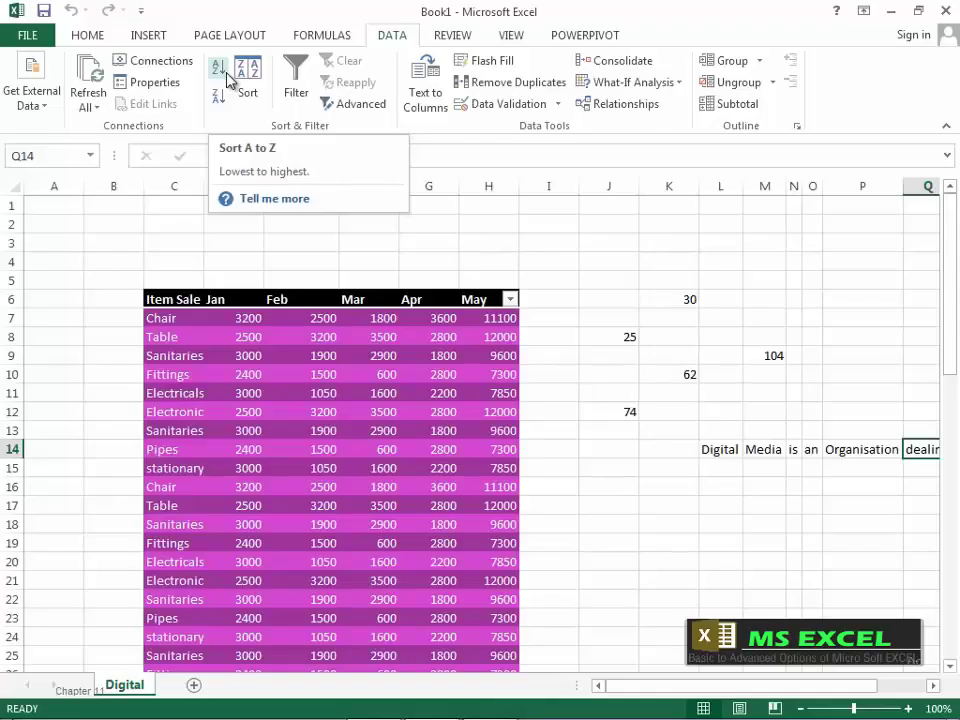
pyautogui.hotkey('ctrl', 'BackSpace')
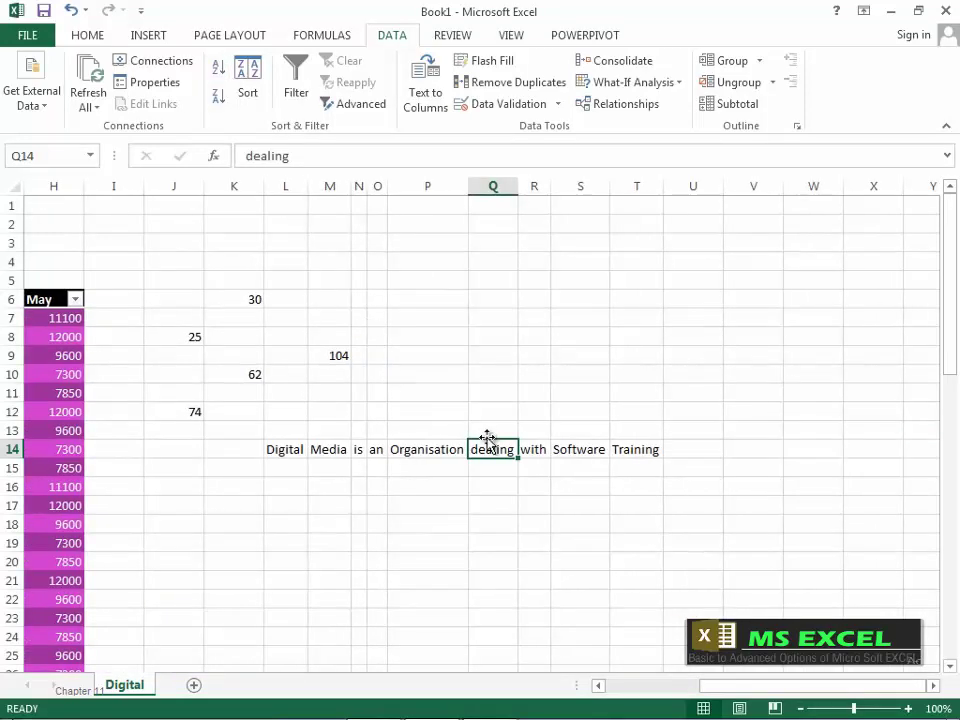
pyautogui.hscroll(-5, 713, 700)
pyautogui.moveTo(171, 318); pyautogui.dragTo(191, 616)
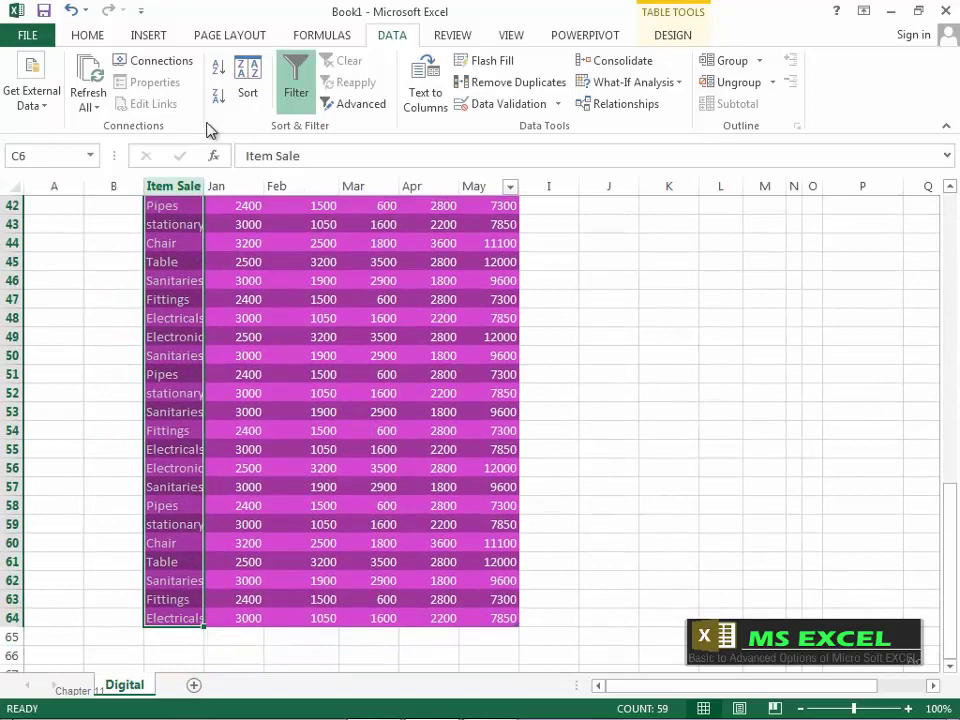
pyautogui.click(219, 80)
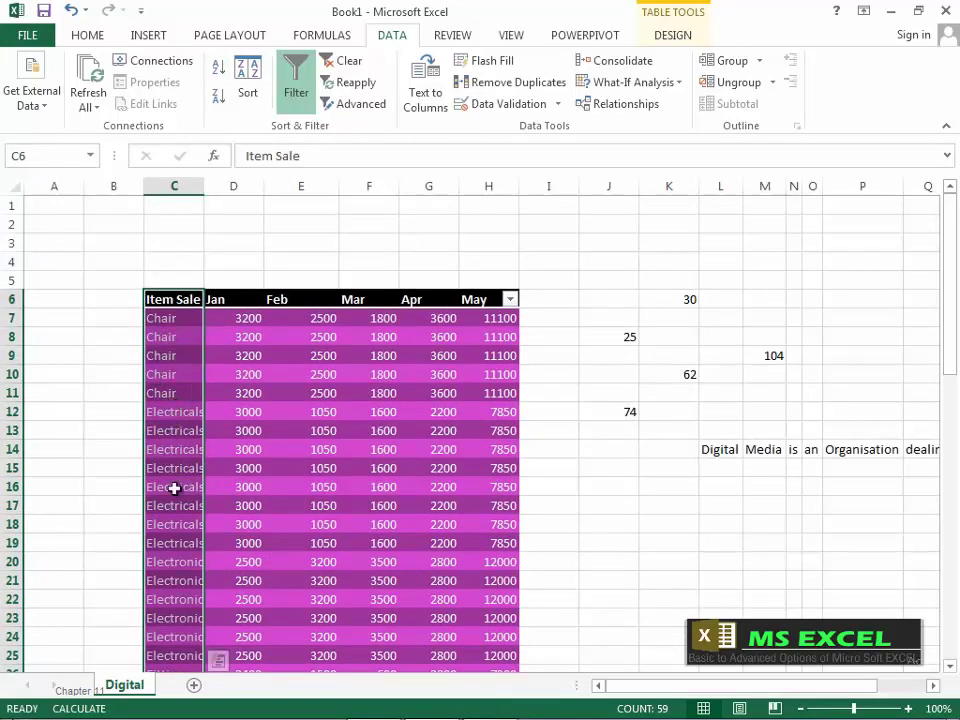
pyautogui.scroll(-2, 170, 540)
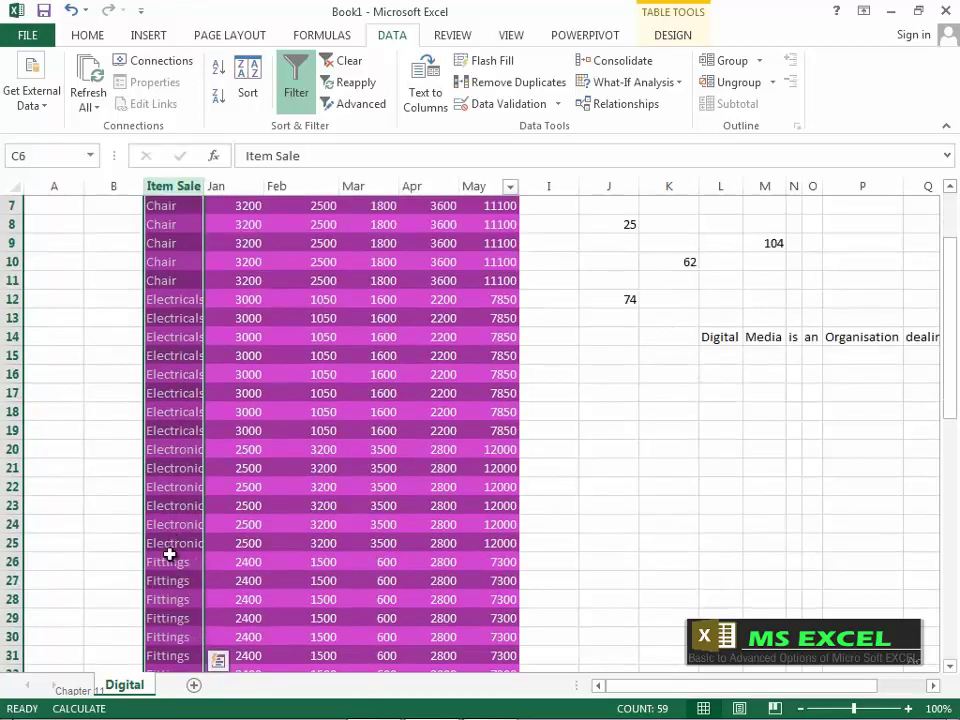
pyautogui.scroll(-4, 176, 562)
pyautogui.scroll(-2, 176, 564)
pyautogui.scroll(8, 176, 562)
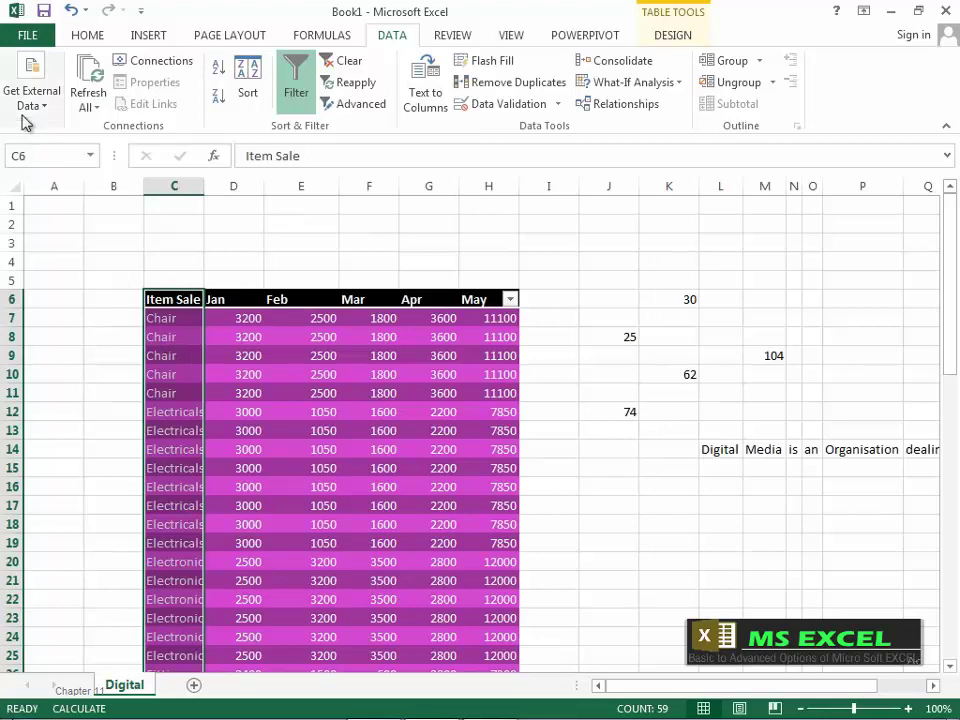
pyautogui.click(70, 12)
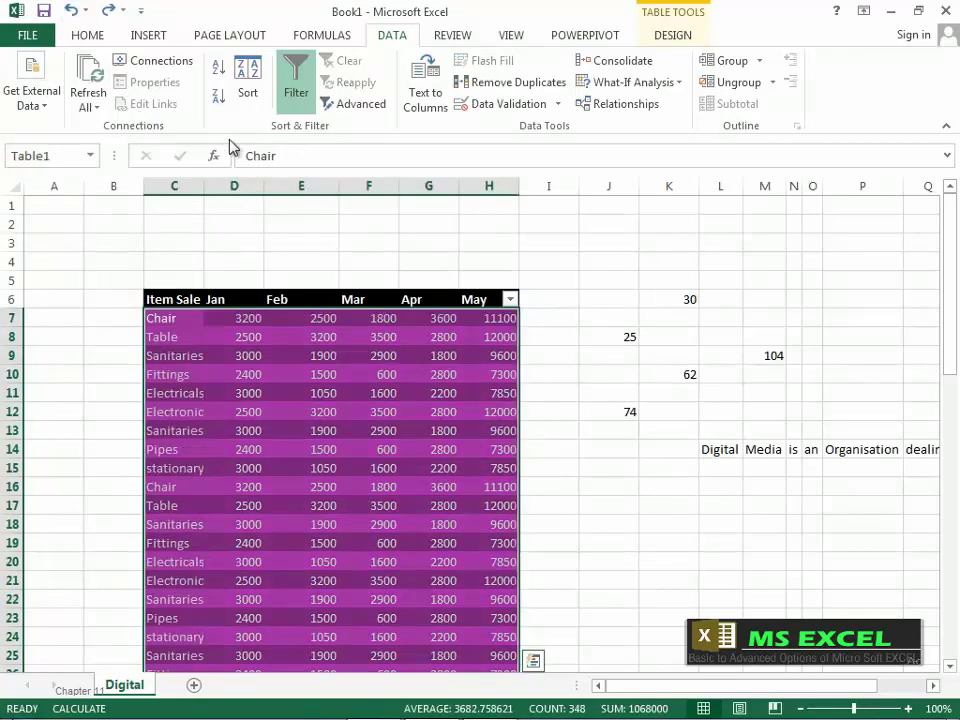
pyautogui.click(174, 296)
pyautogui.moveTo(174, 296); pyautogui.dragTo(178, 618)
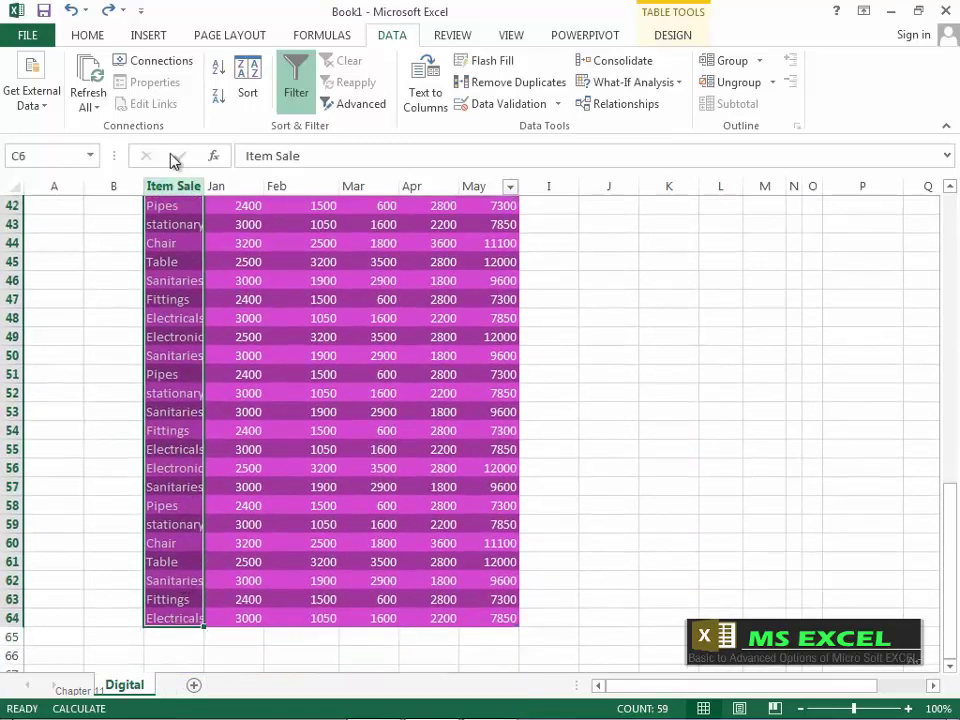
pyautogui.click(220, 102)
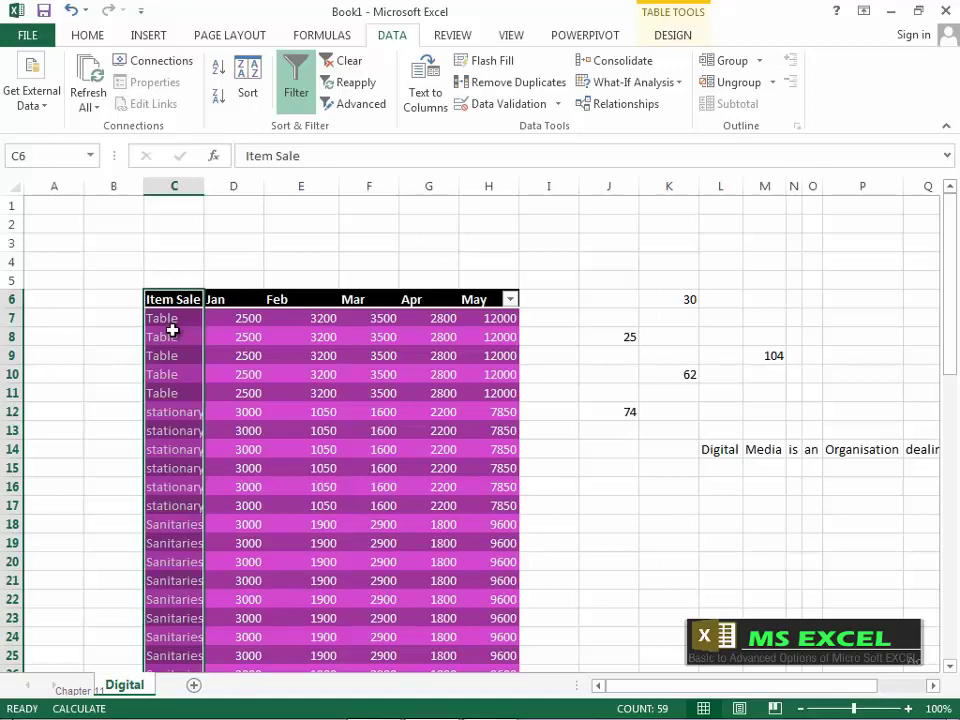
pyautogui.scroll(-6, 172, 330)
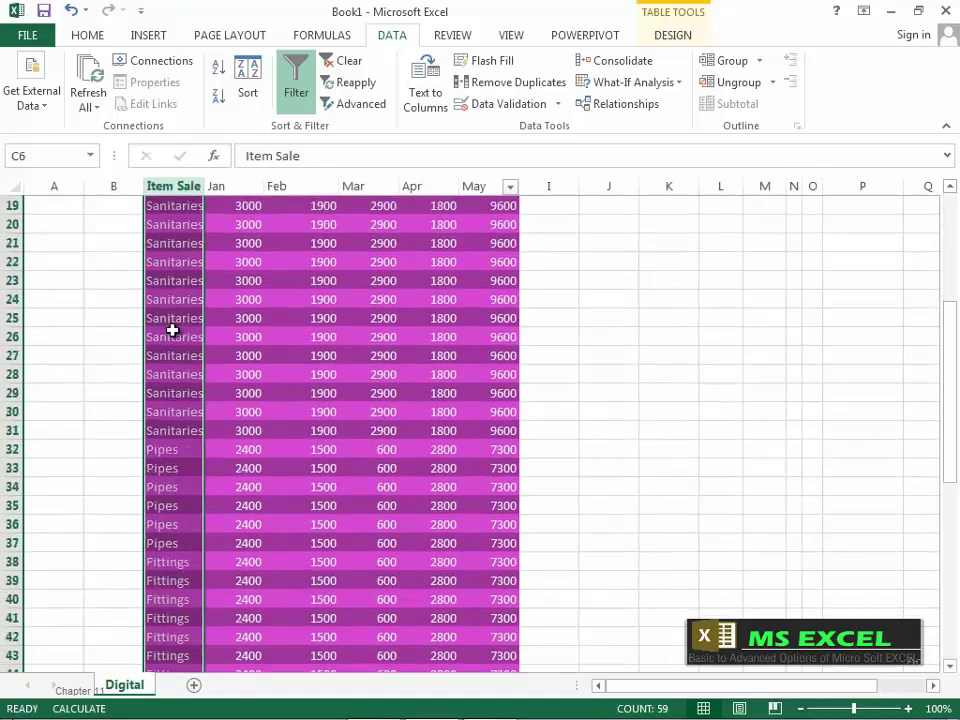
pyautogui.scroll(4, 172, 330)
pyautogui.scroll(2, 172, 330)
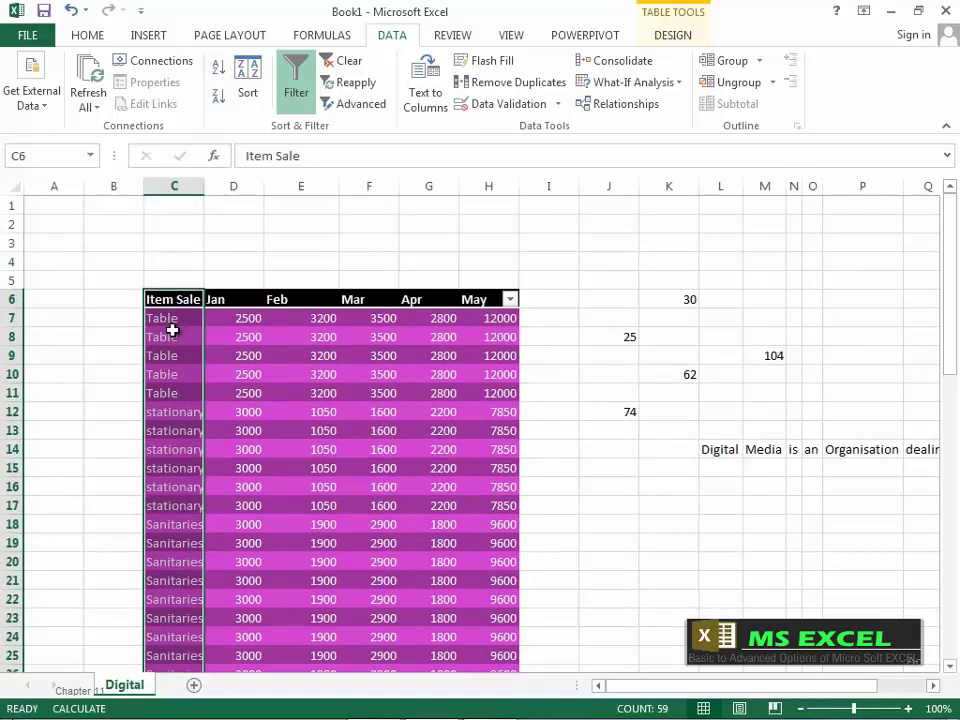
pyautogui.click(71, 10)
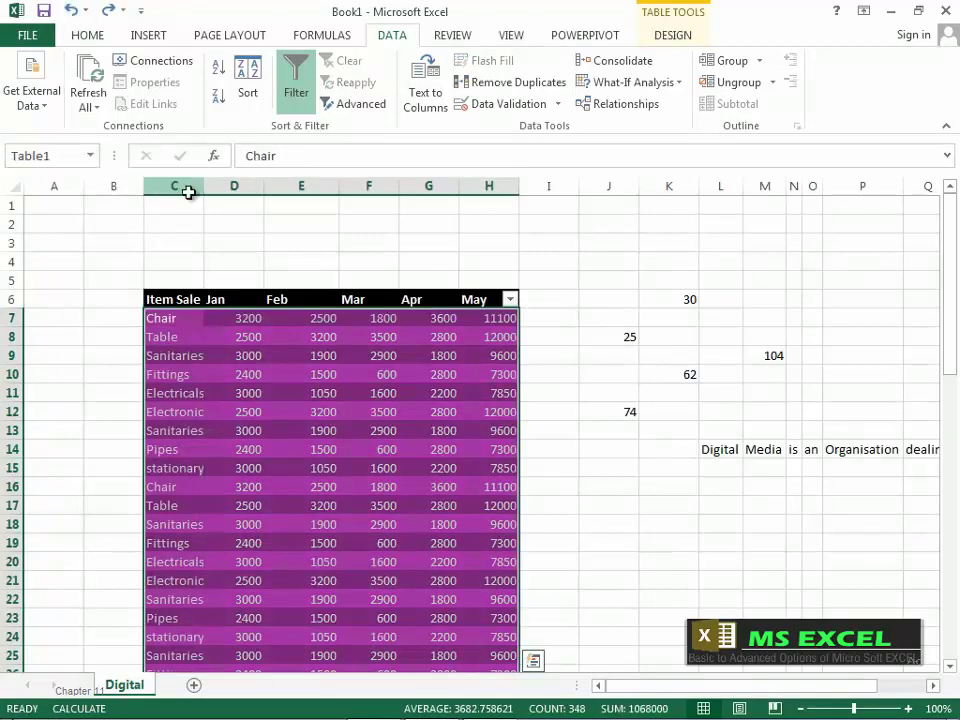
# Open the full Sort dialog and move it clear of the table
pyautogui.click(249, 80)
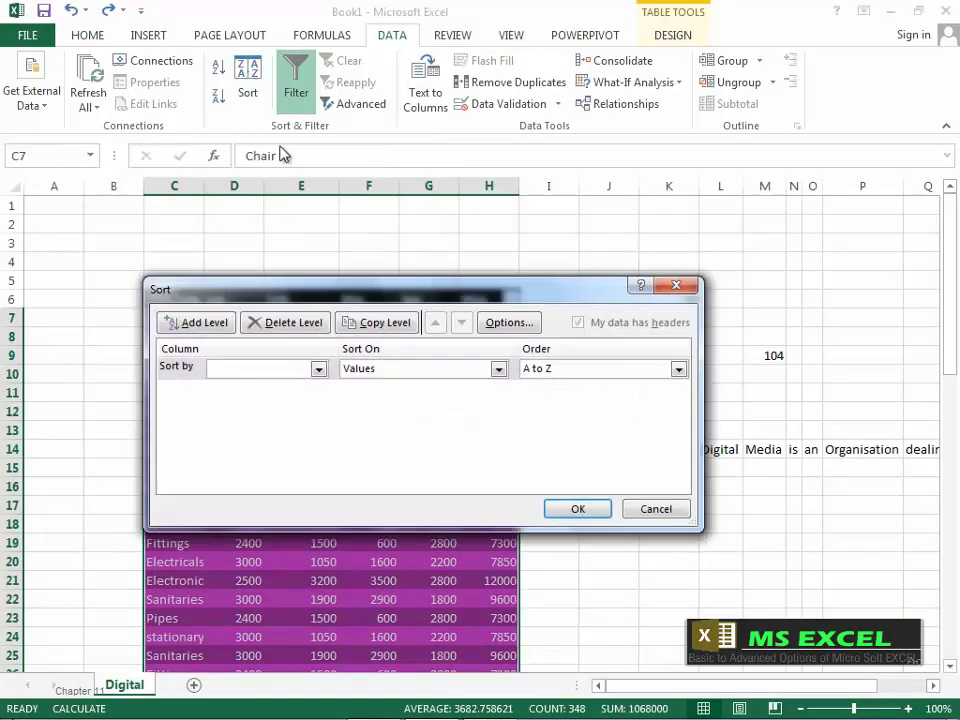
pyautogui.moveTo(242, 294); pyautogui.dragTo(265, 272)
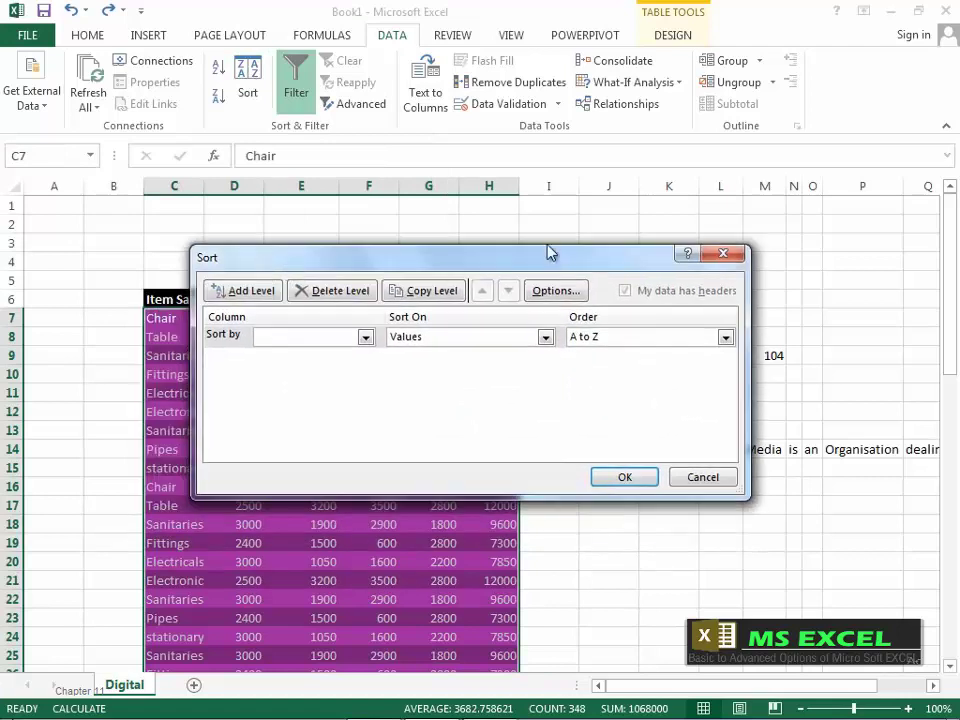
pyautogui.moveTo(478, 262); pyautogui.dragTo(496, 276)
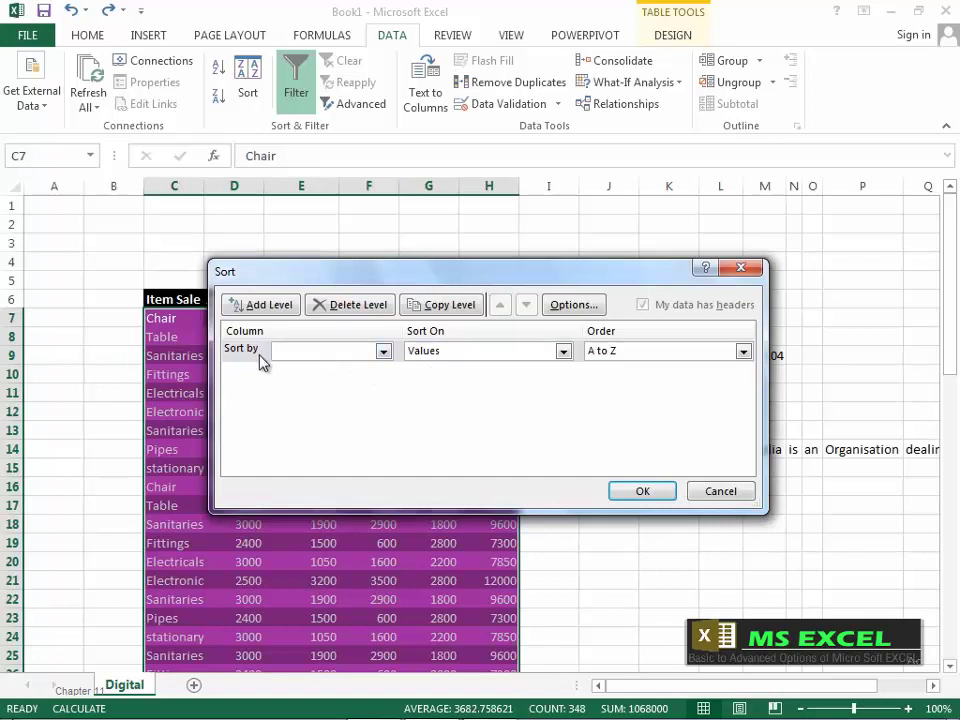
# Sort by Jan on cell values, checking the Custom List order option without using it
pyautogui.click(384, 356)
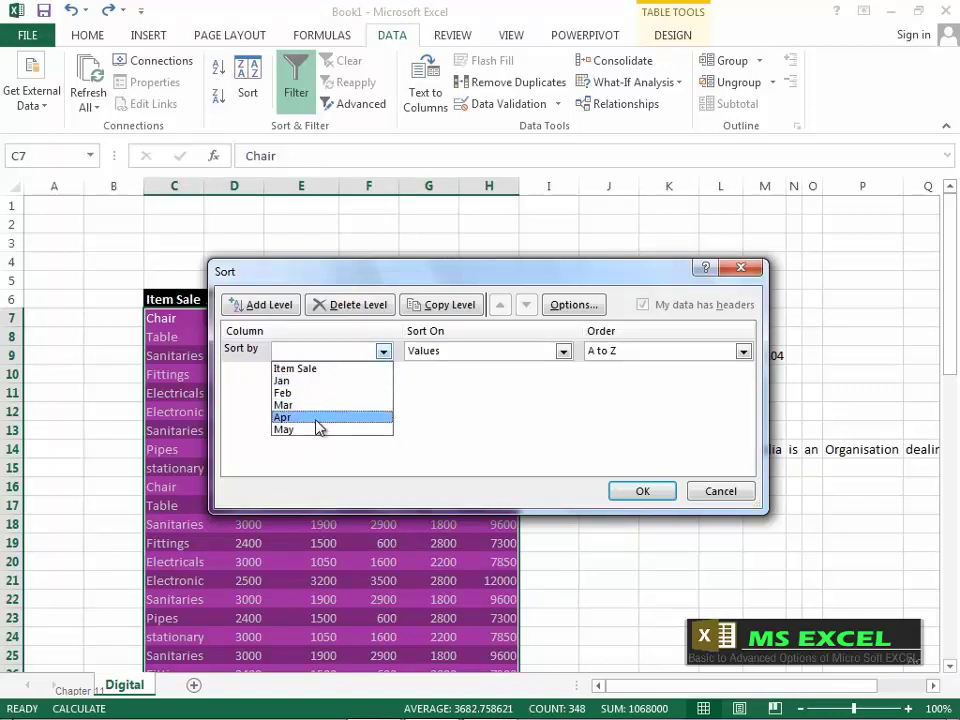
pyautogui.click(318, 381)
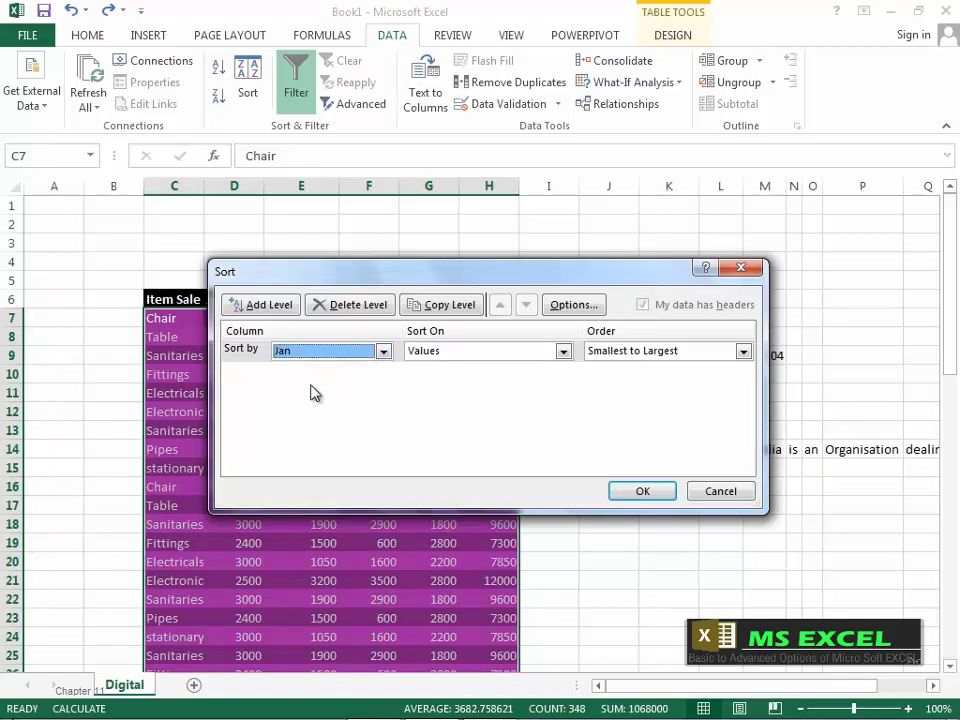
pyautogui.click(564, 352)
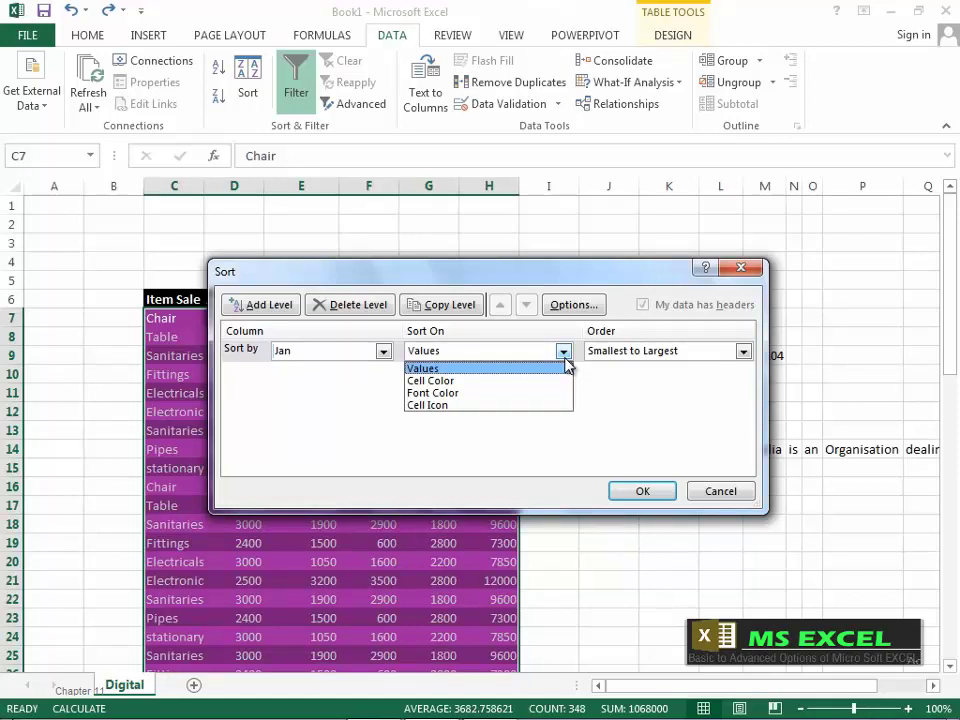
pyautogui.click(565, 358)
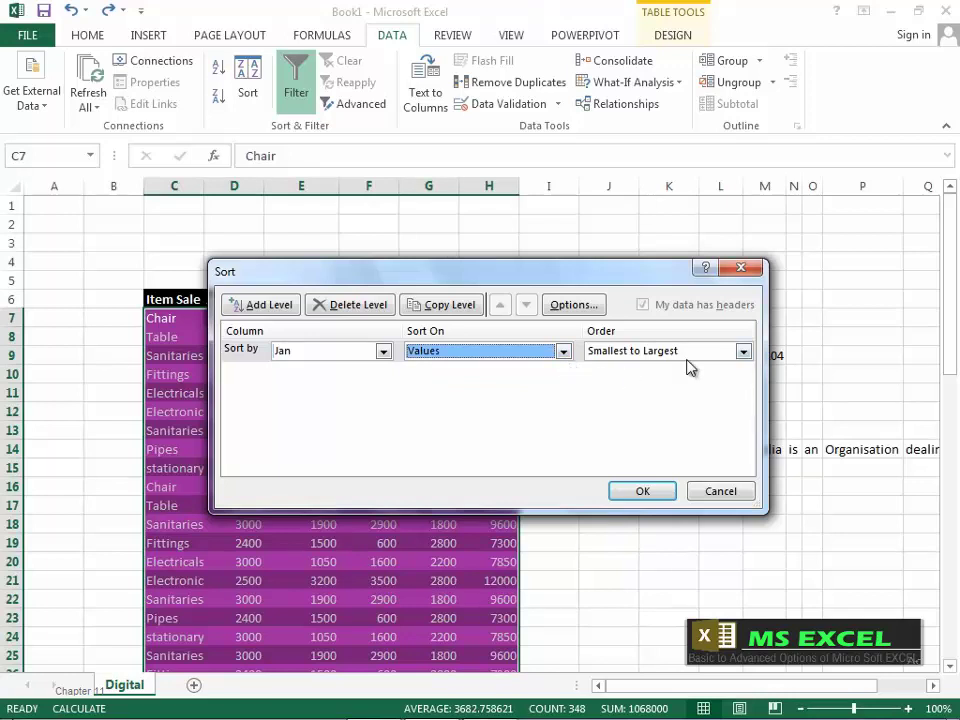
pyautogui.click(741, 354)
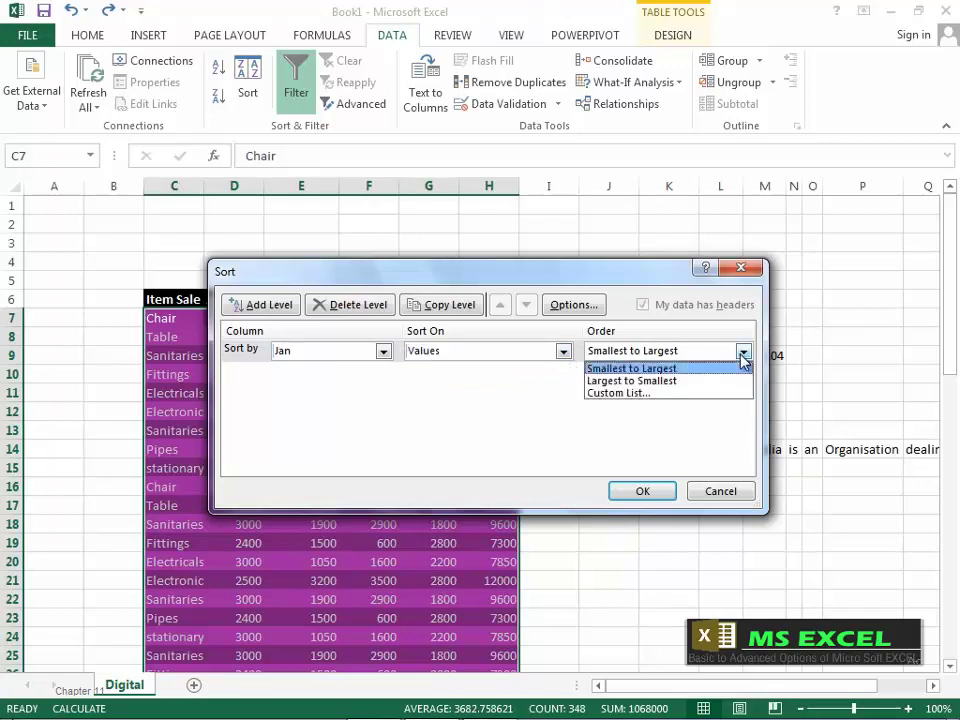
pyautogui.click(686, 394)
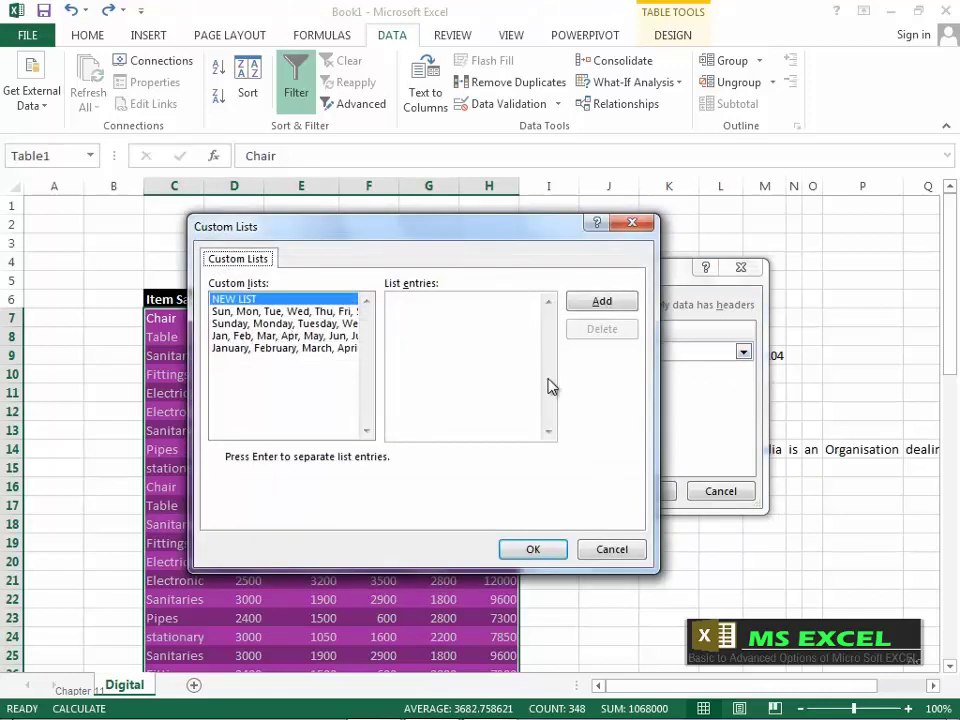
pyautogui.click(612, 549)
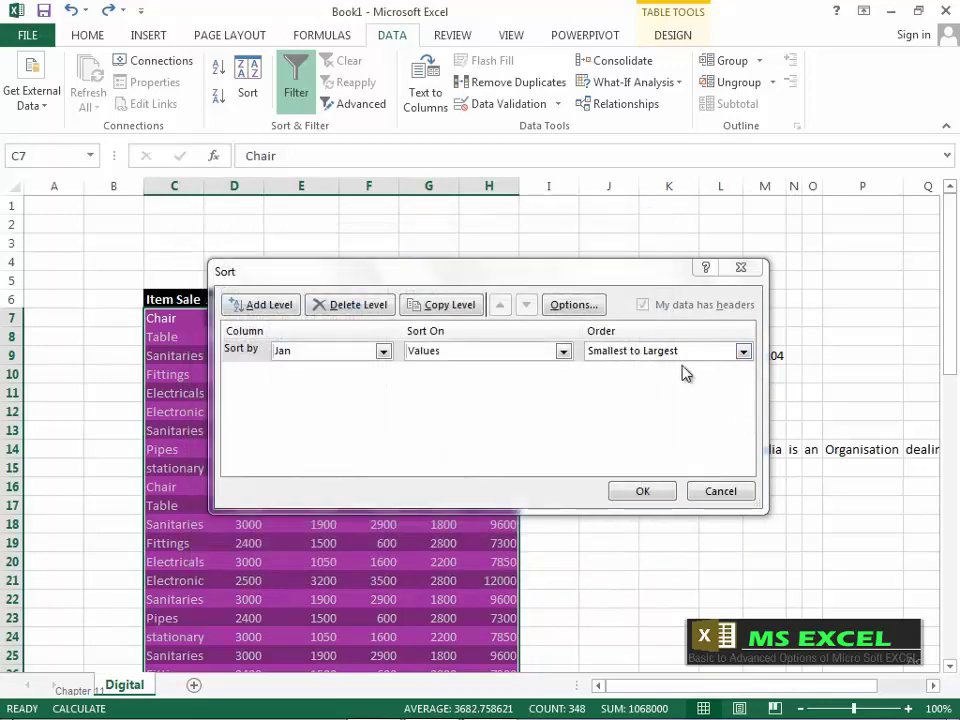
# Add a Mar 'Then by' level, delete it again, and cancel the Sort dialog
pyautogui.moveTo(384, 282); pyautogui.dragTo(566, 302)
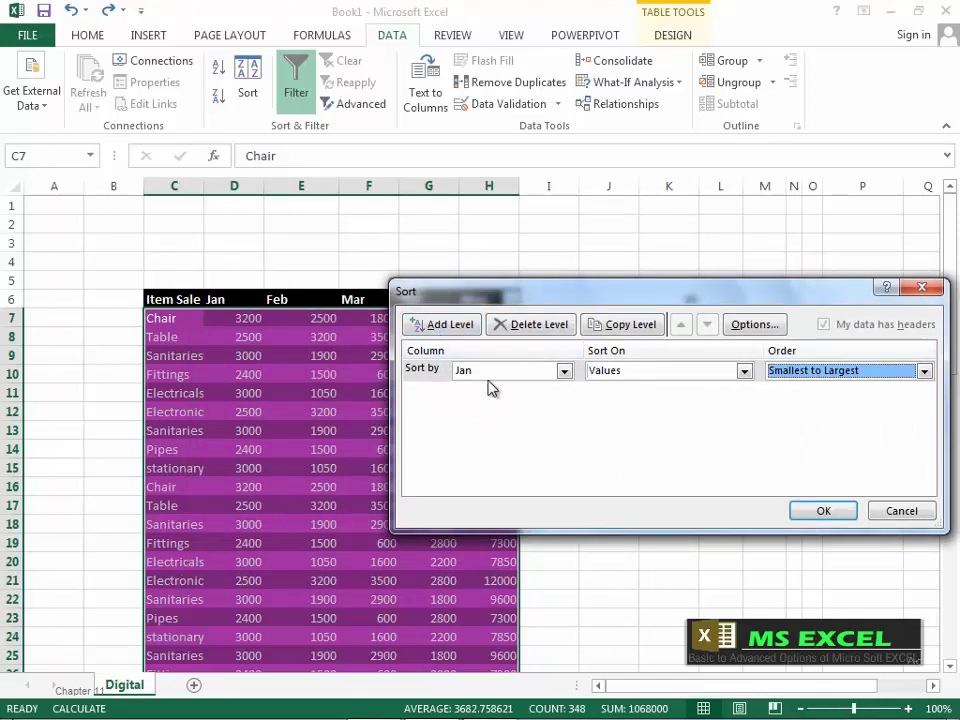
pyautogui.click(459, 335)
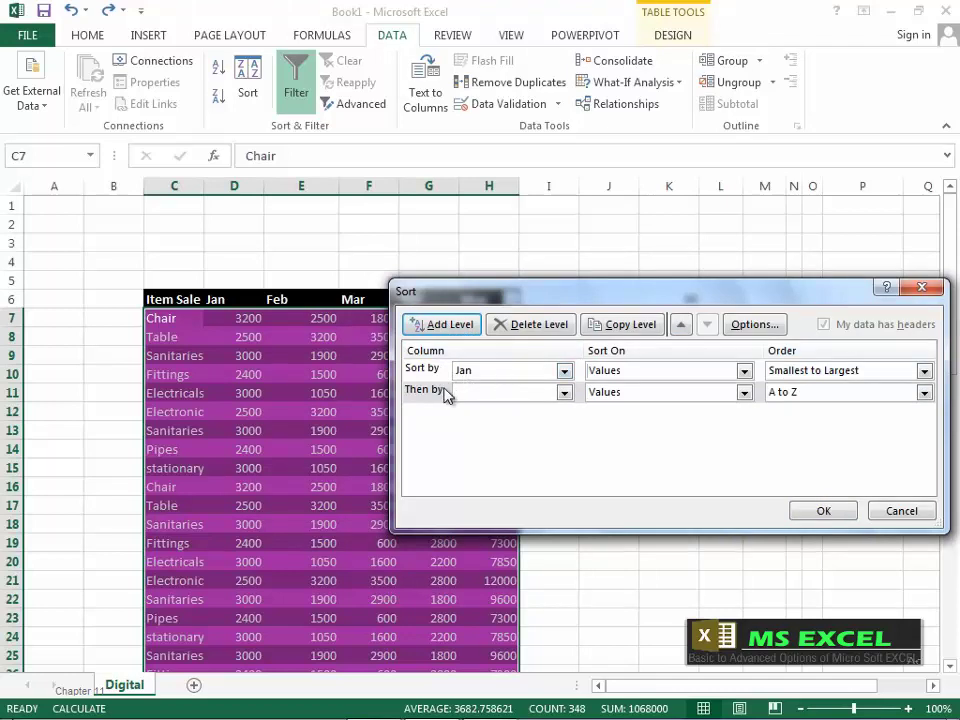
pyautogui.click(565, 394)
pyautogui.click(489, 446)
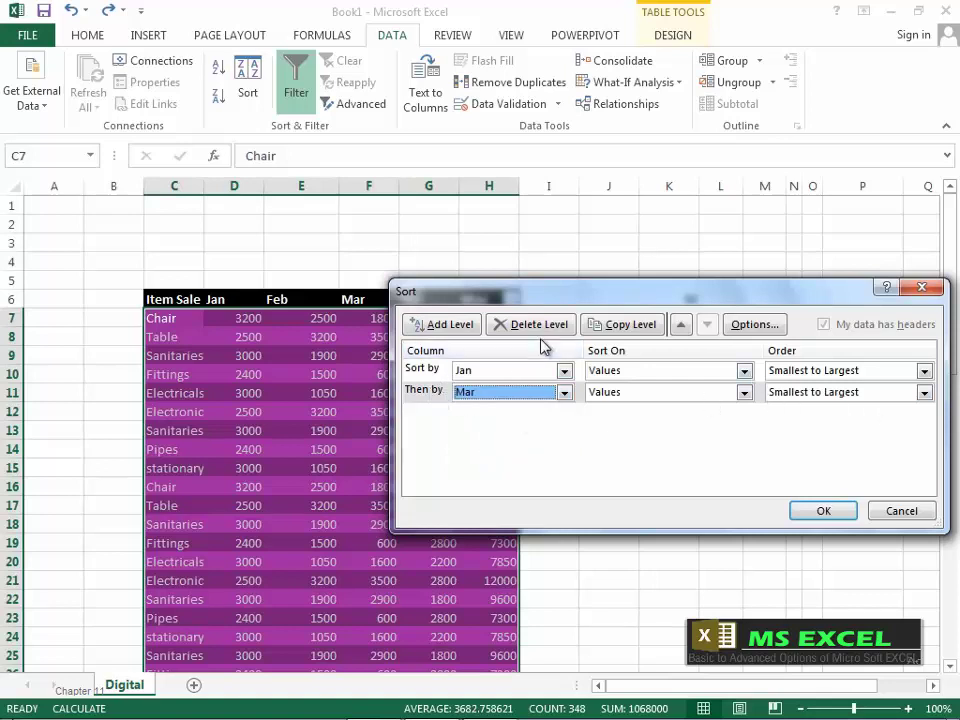
pyautogui.click(431, 398)
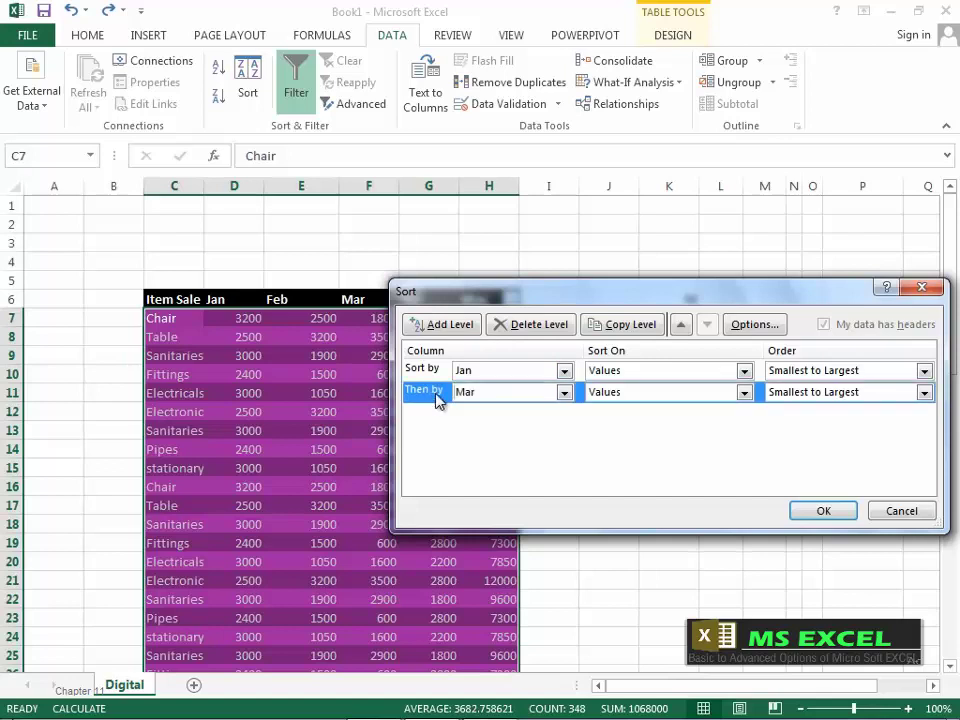
pyautogui.click(537, 326)
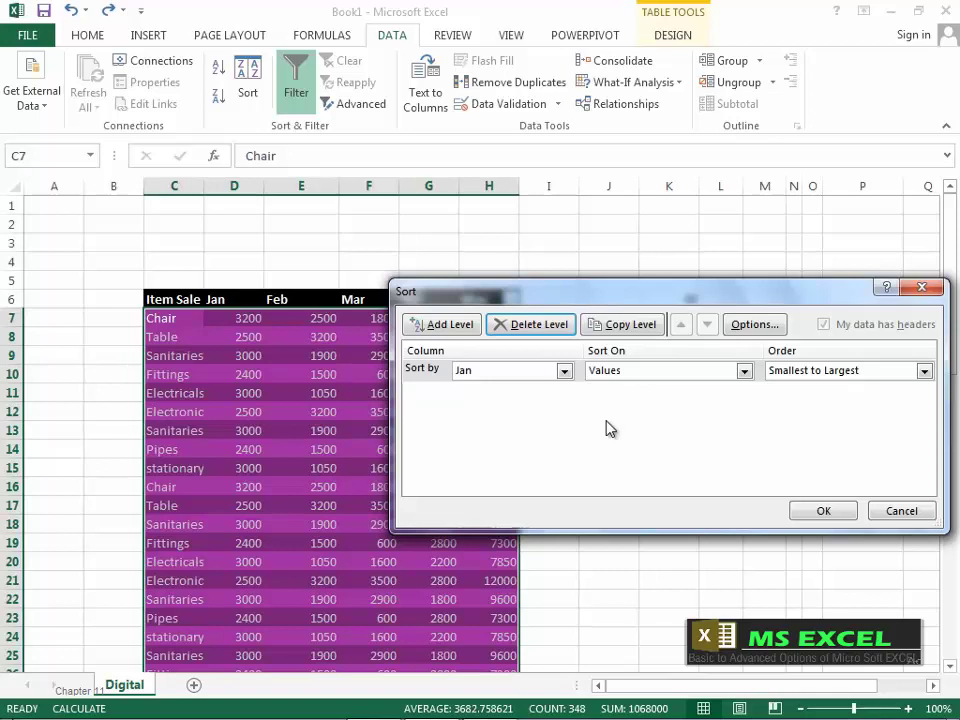
pyautogui.click(900, 511)
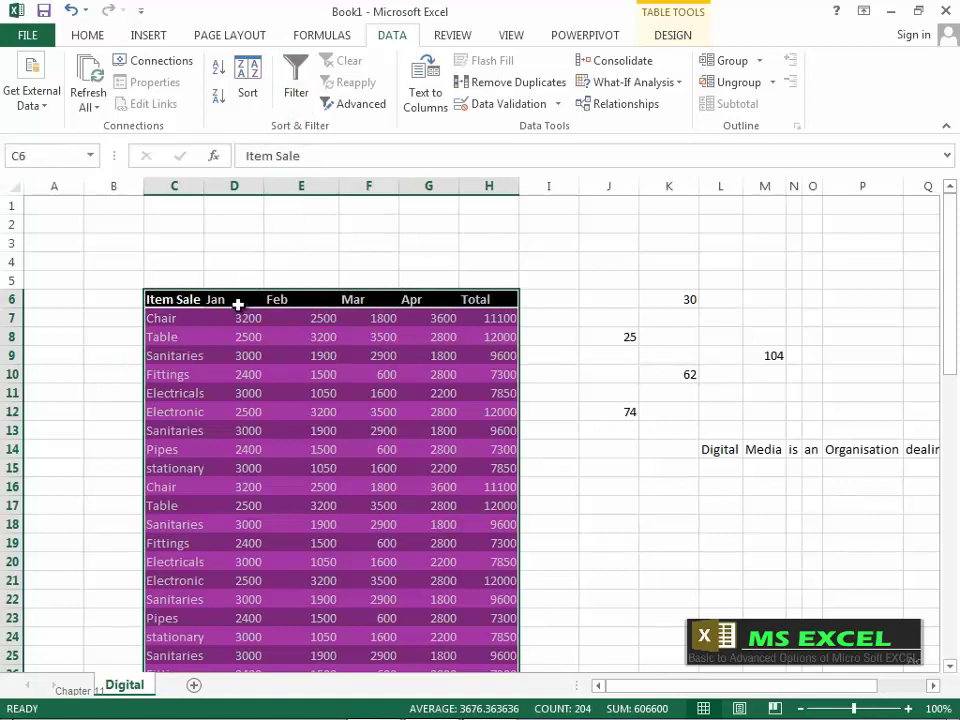
# Turn on Filter and limit the Item Sale column to Chair, Pipes and Table
pyautogui.click(296, 99)
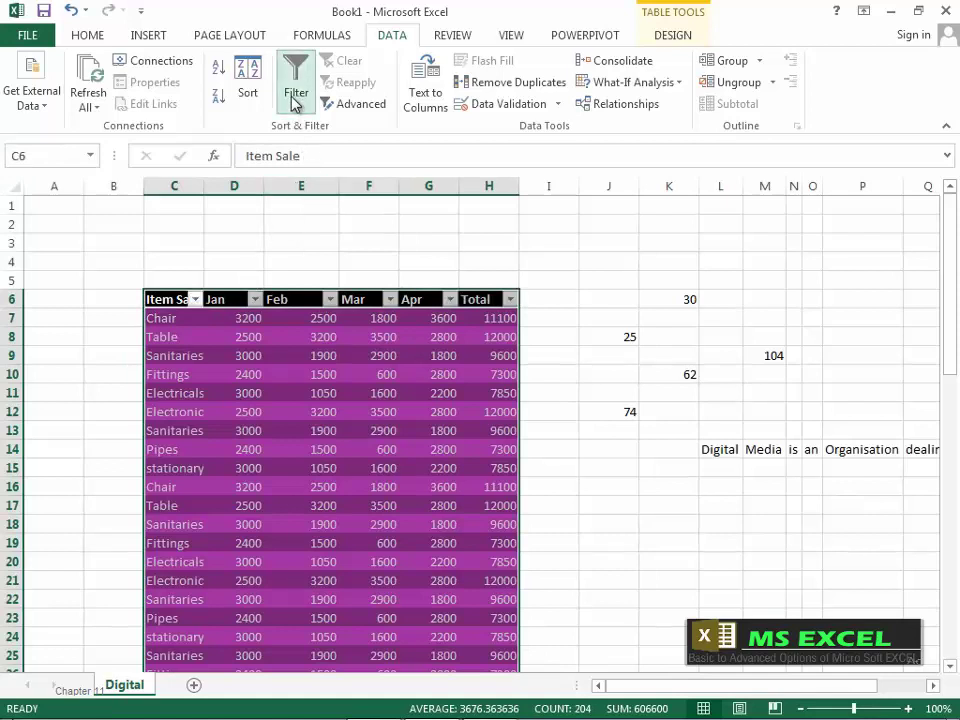
pyautogui.click(214, 332)
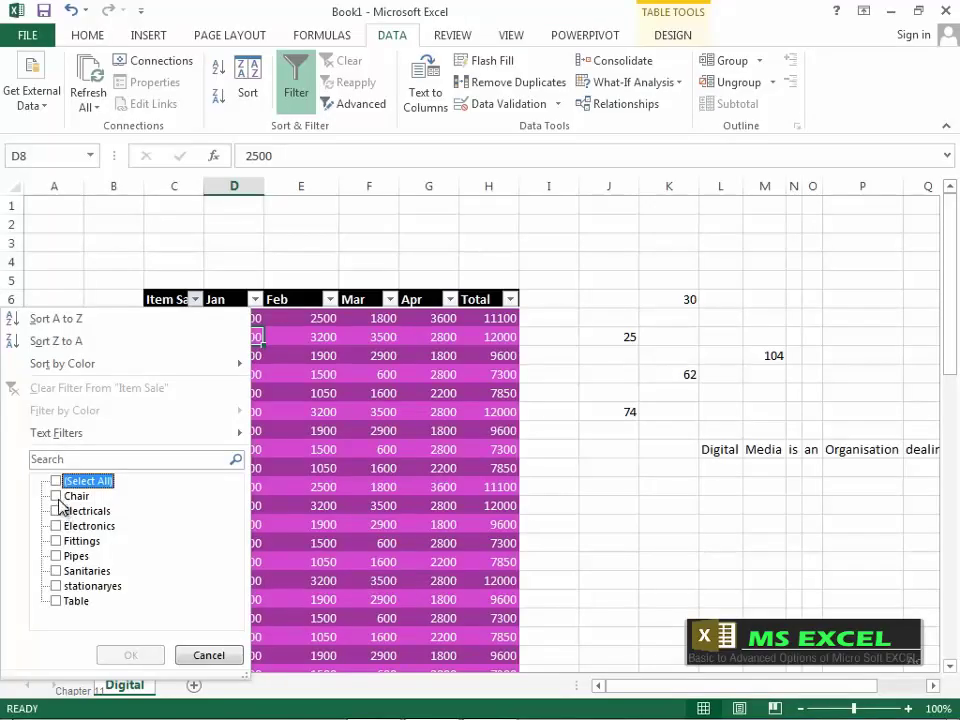
pyautogui.click(57, 497)
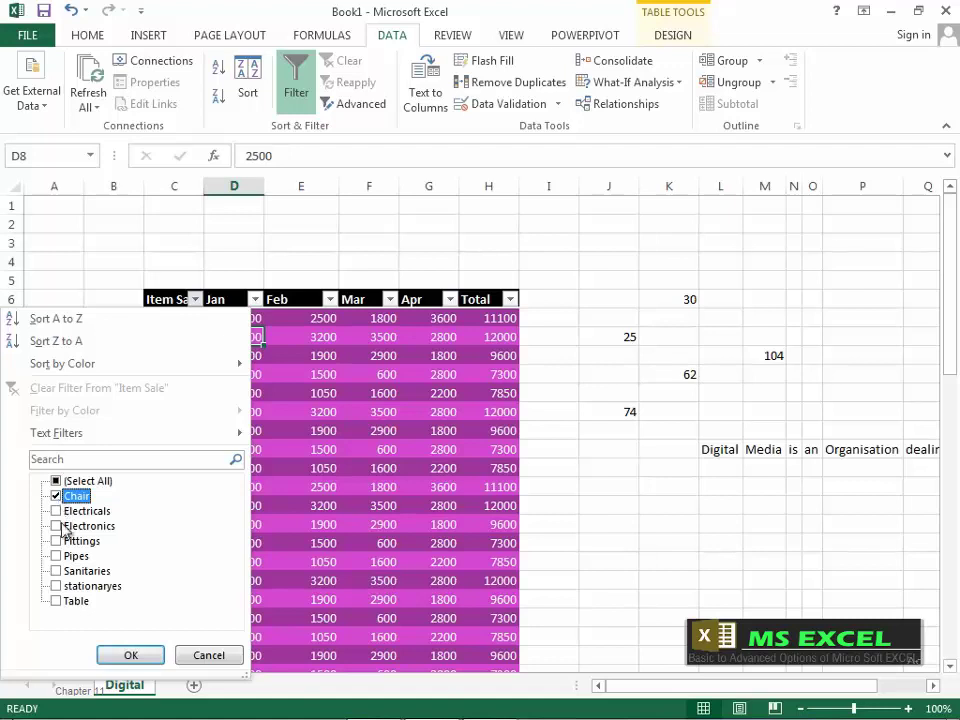
pyautogui.click(57, 556)
pyautogui.click(57, 602)
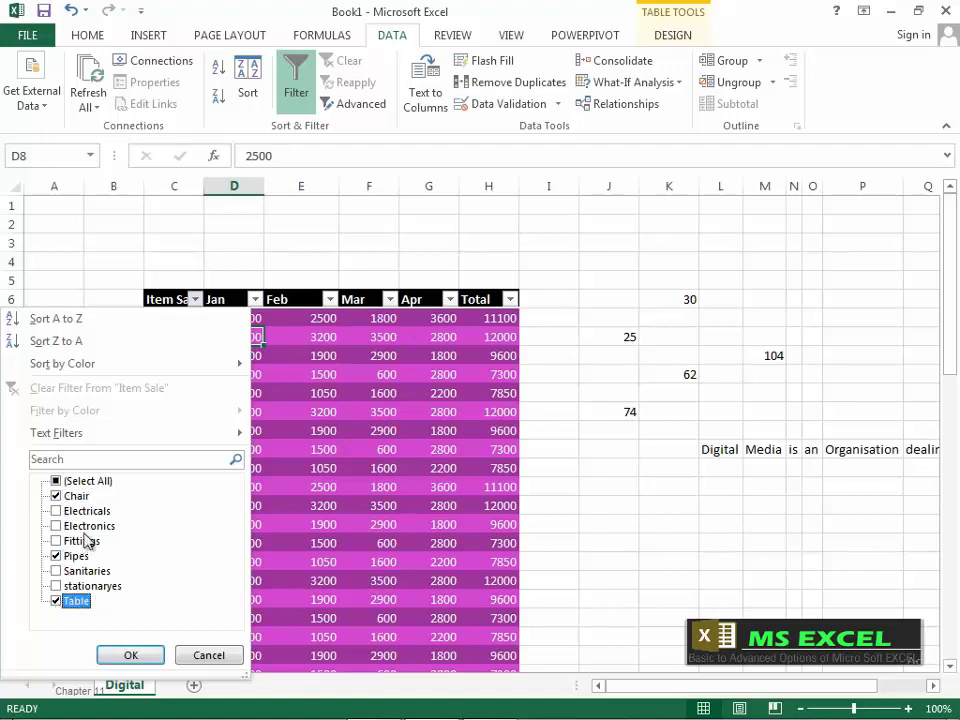
pyautogui.click(130, 655)
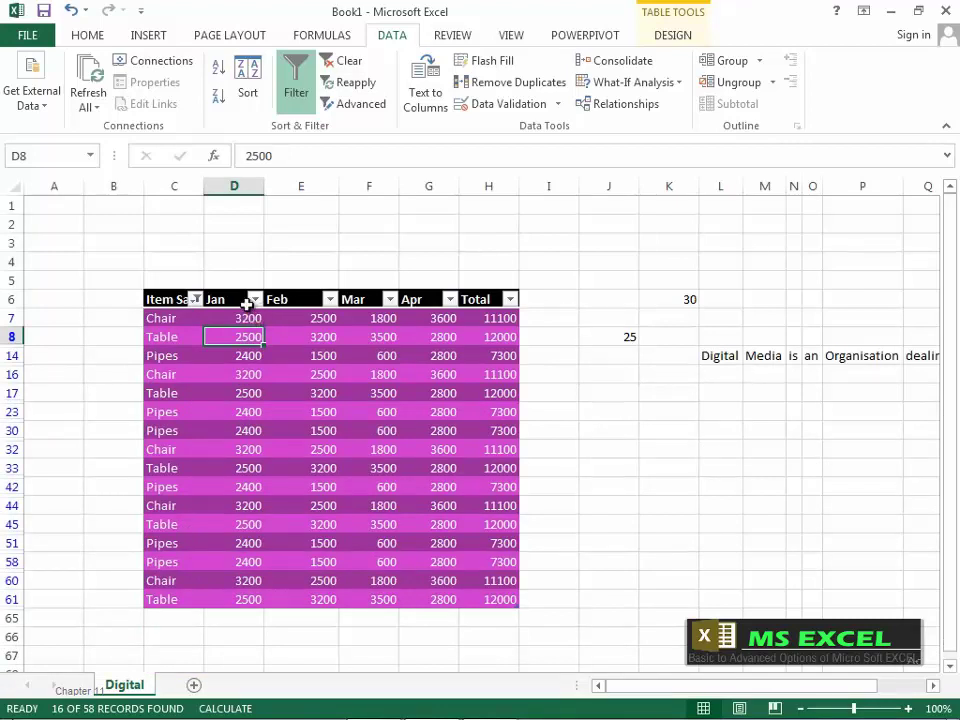
# Re-tick (Select All) in the Item Sale filter so every item shows again
pyautogui.click(195, 299)
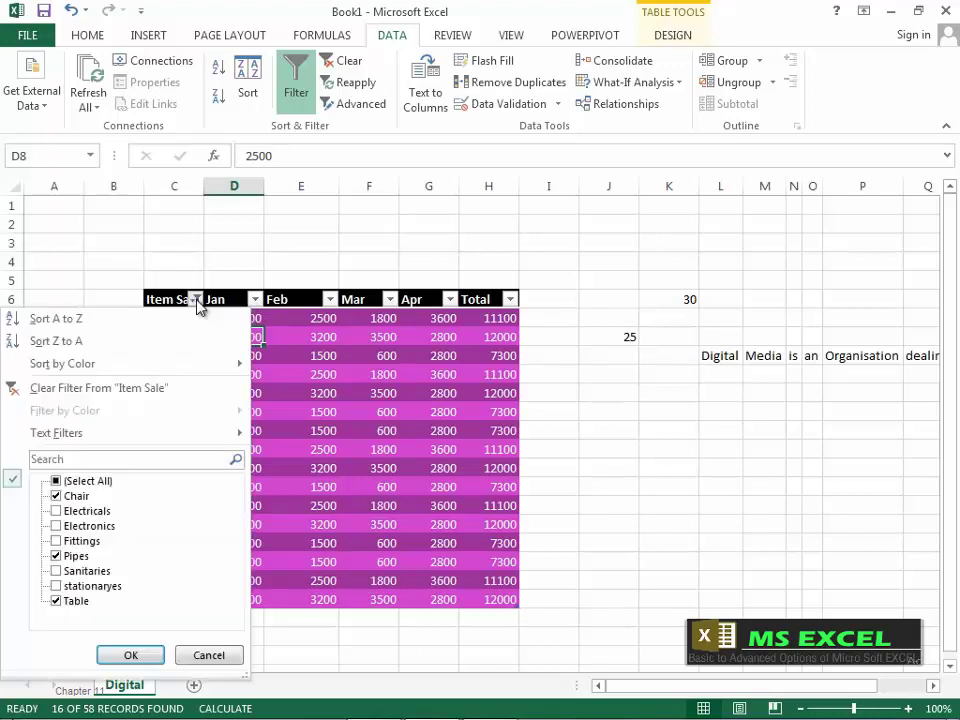
pyautogui.moveTo(89, 438)
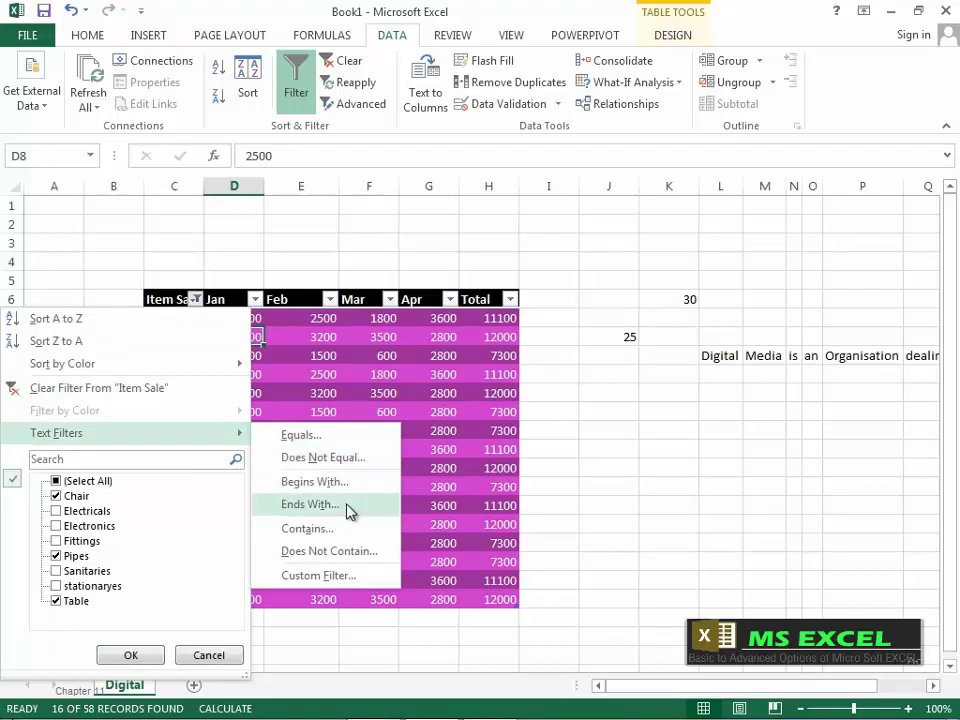
pyautogui.click(197, 300)
pyautogui.click(197, 300)
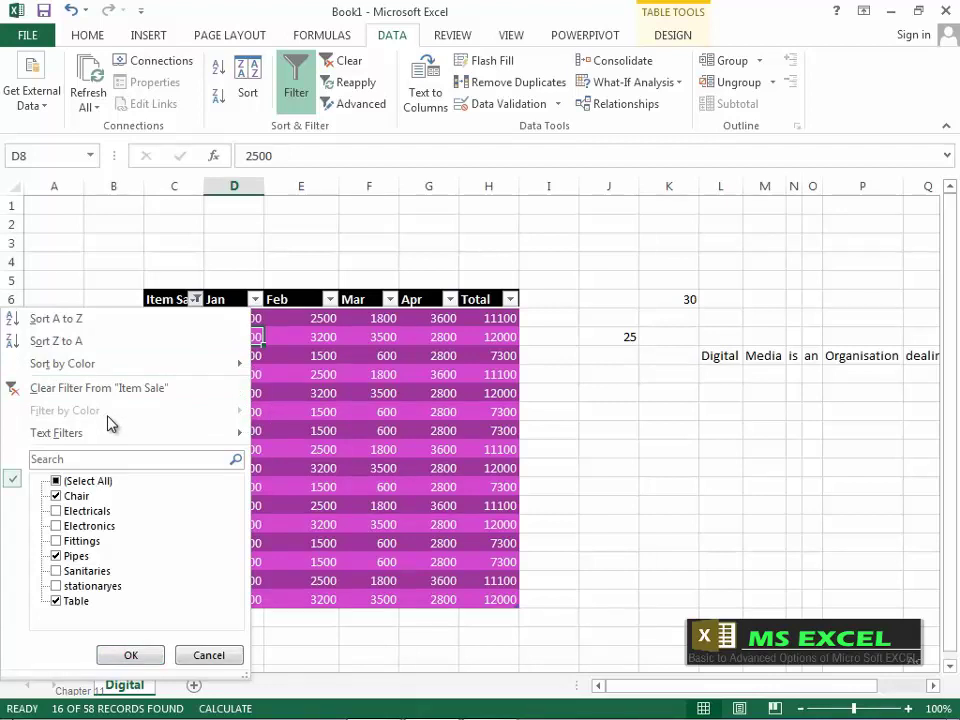
pyautogui.click(57, 482)
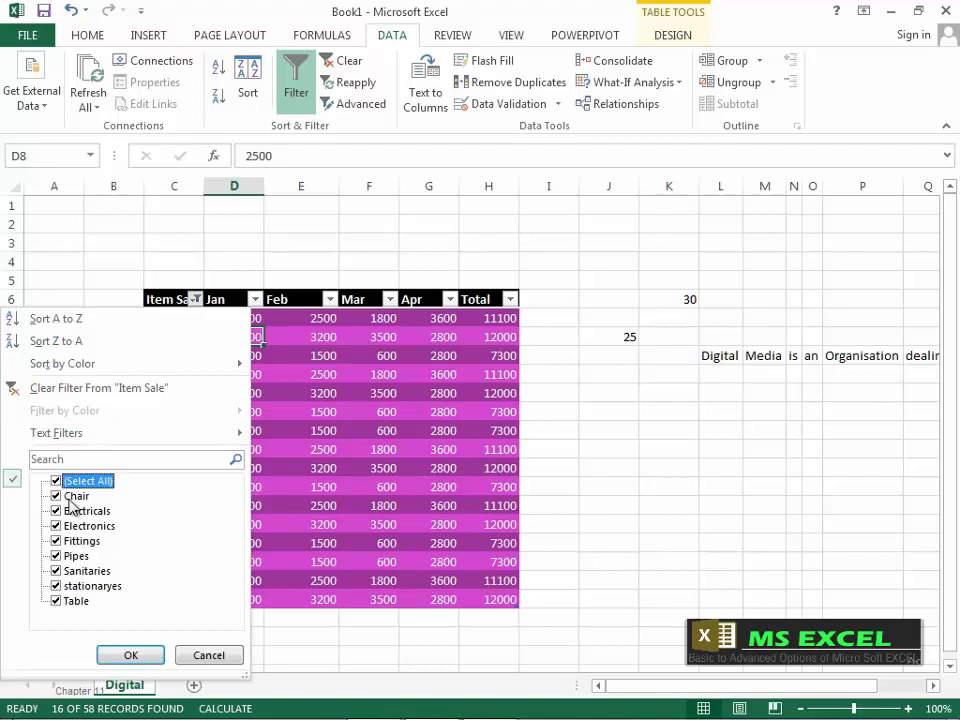
pyautogui.click(130, 655)
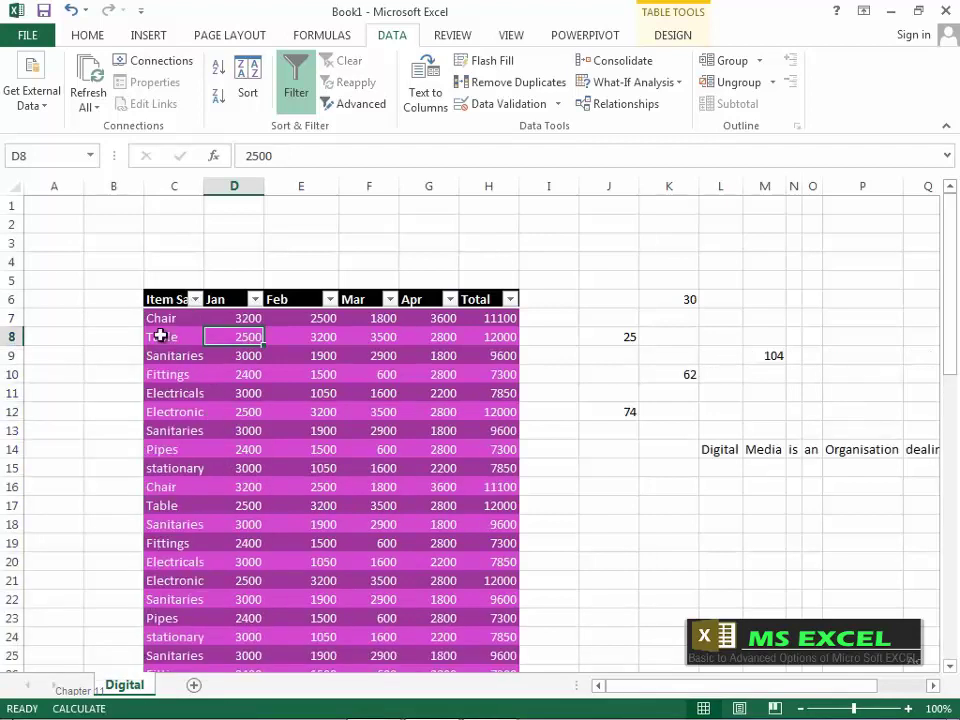
# Make the Electricals text in C11 red and Chair in C16 orange
pyautogui.click(165, 390)
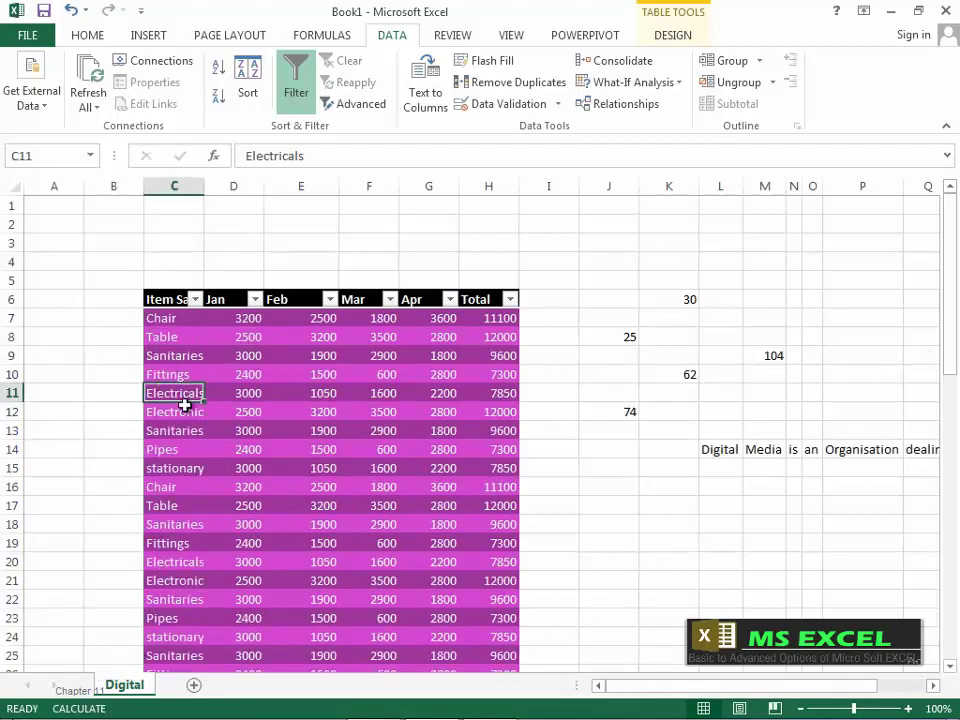
pyautogui.click(88, 36)
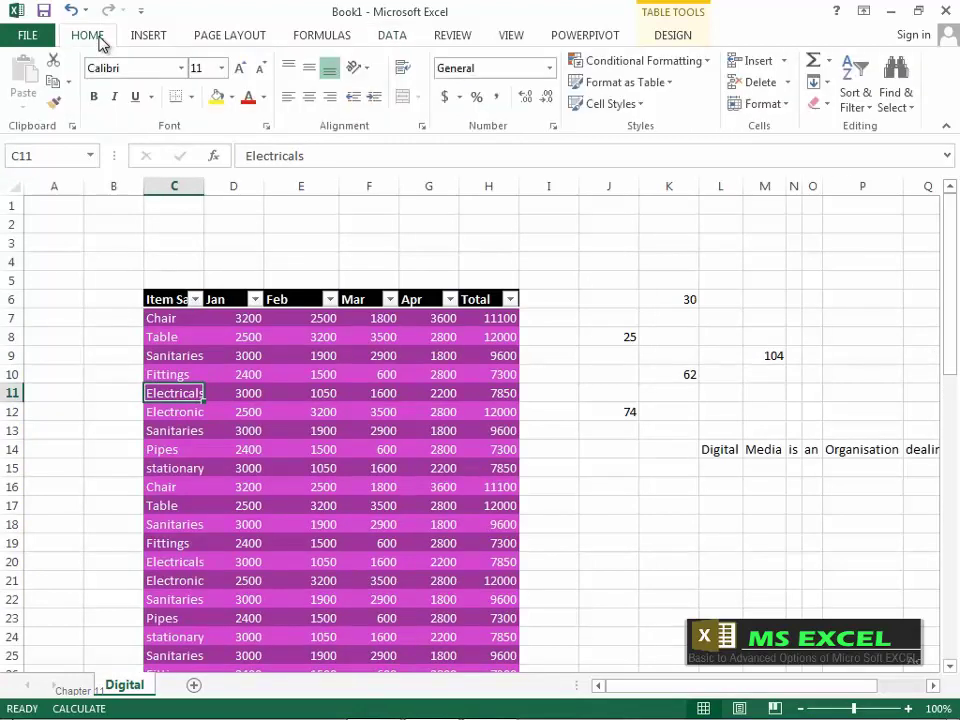
pyautogui.click(248, 96)
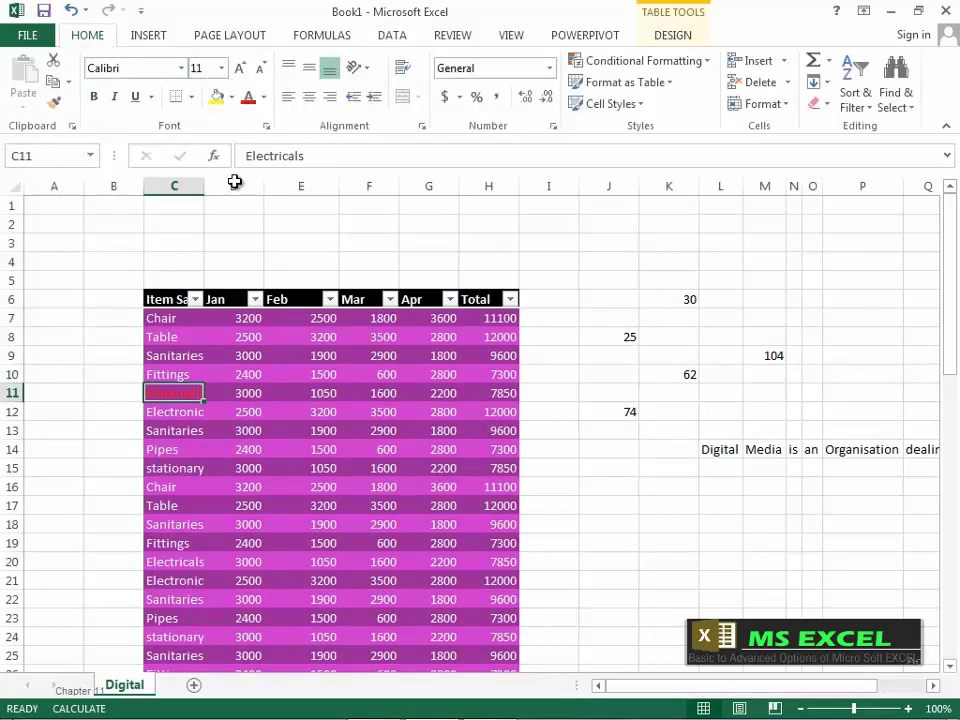
pyautogui.click(195, 489)
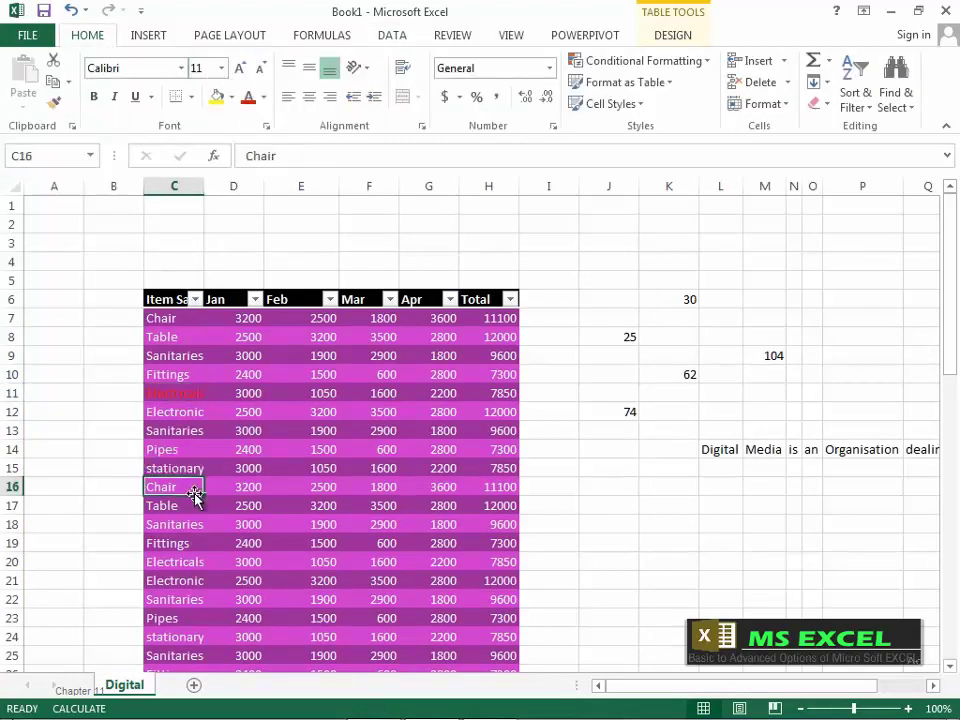
pyautogui.click(263, 97)
pyautogui.click(266, 266)
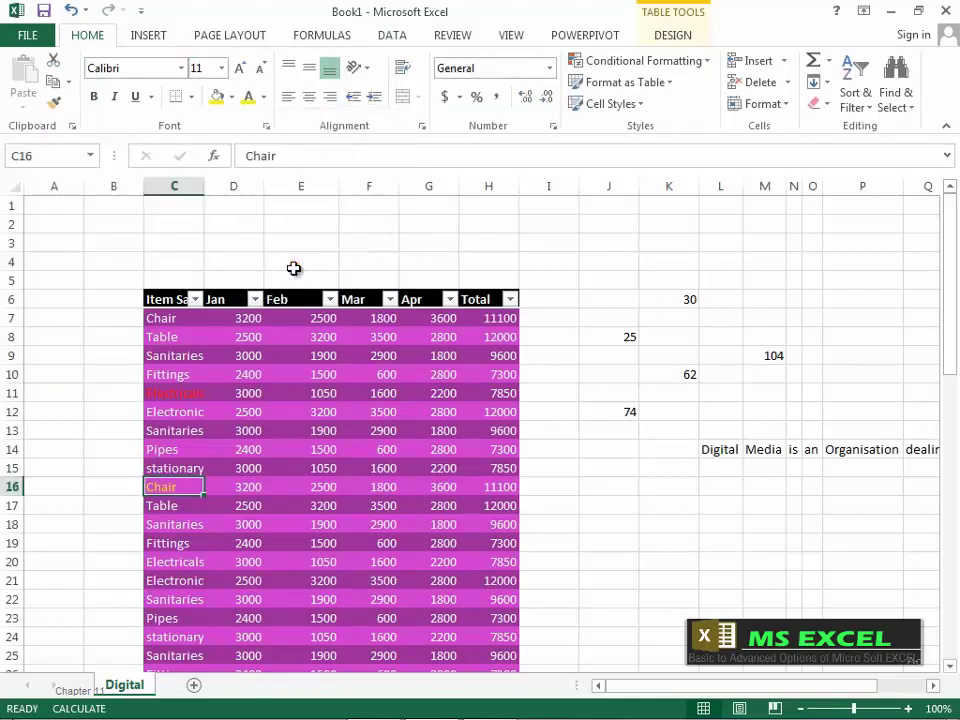
# Make the stationaryes text in C24 red
pyautogui.click(186, 633)
pyautogui.click(264, 98)
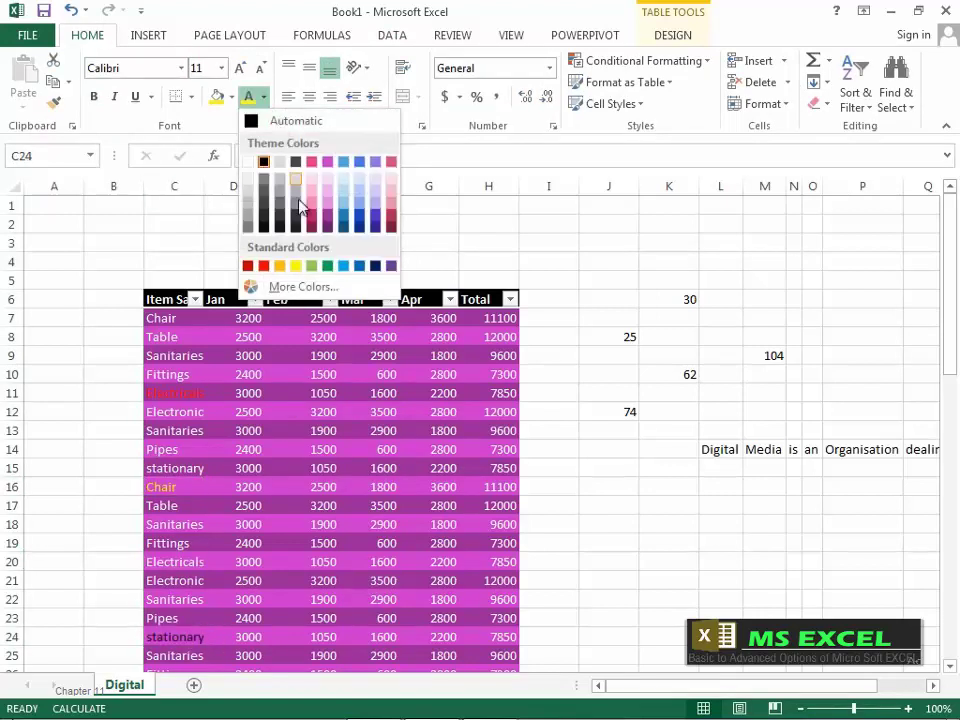
pyautogui.click(262, 267)
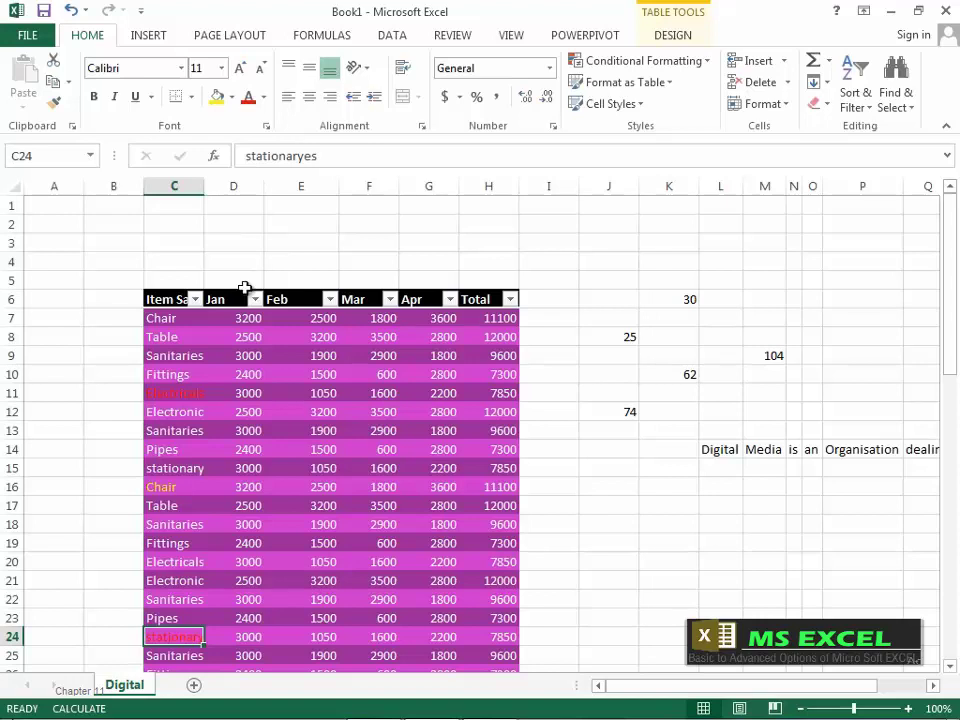
pyautogui.click(195, 299)
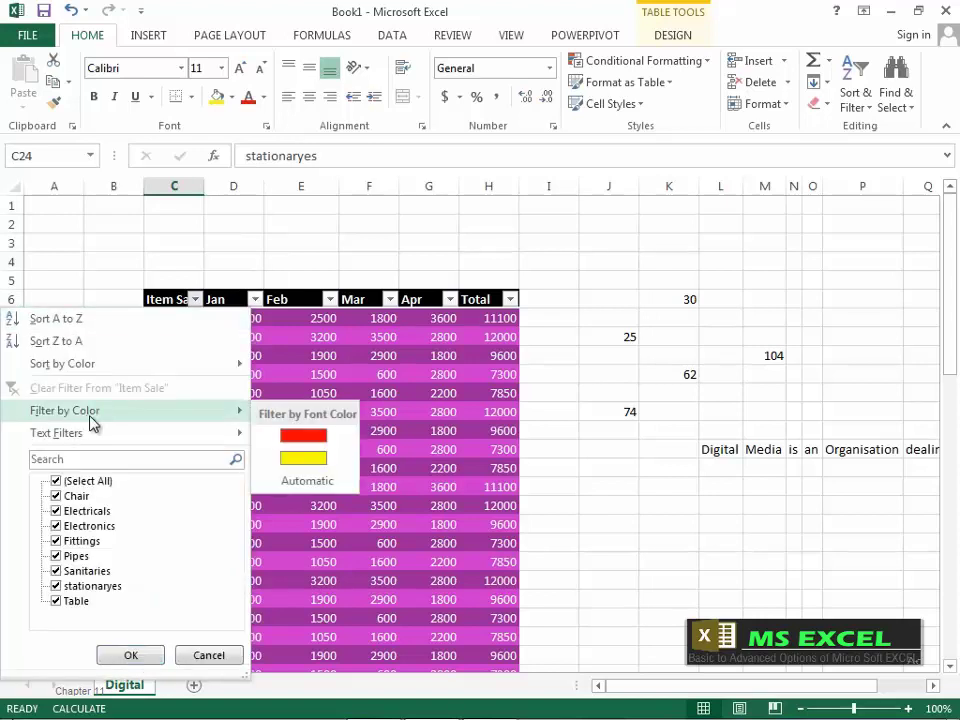
pyautogui.click(305, 456)
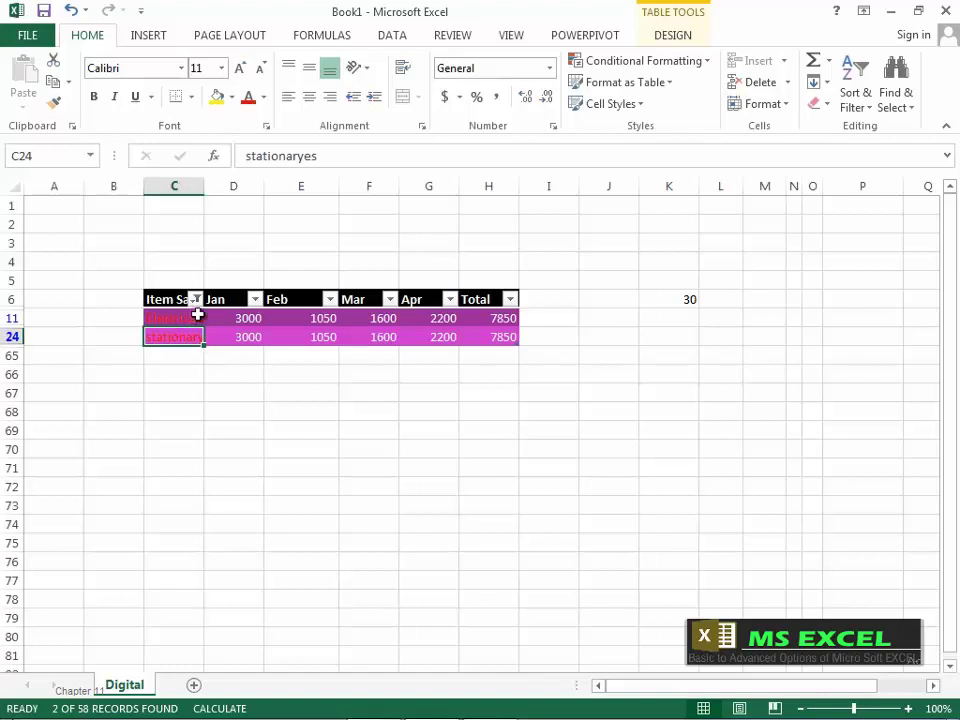
pyautogui.click(196, 300)
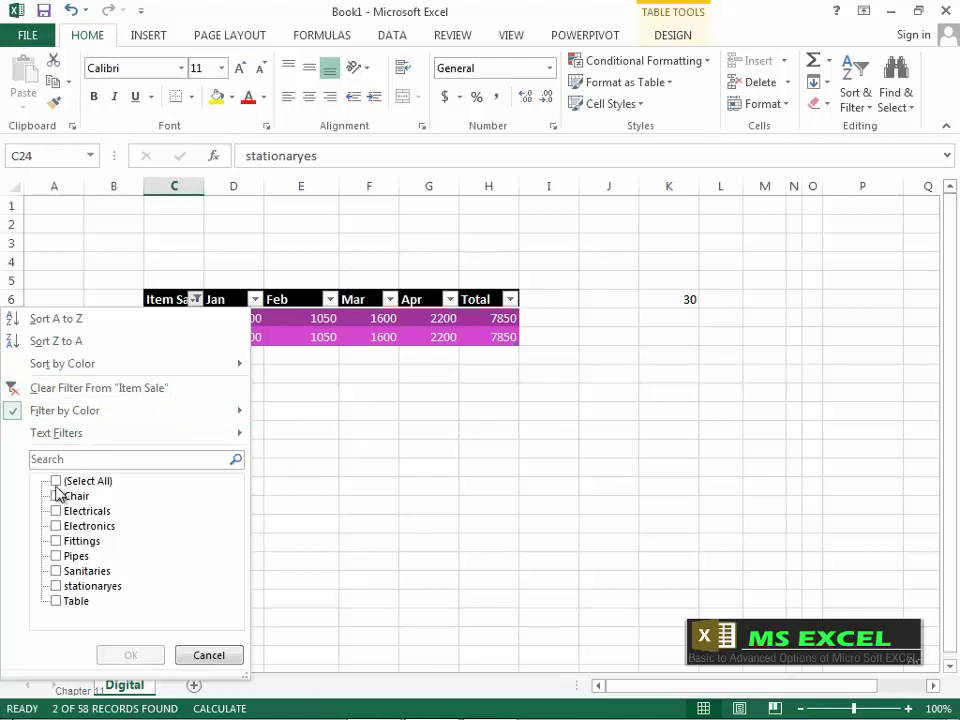
pyautogui.moveTo(22, 418)
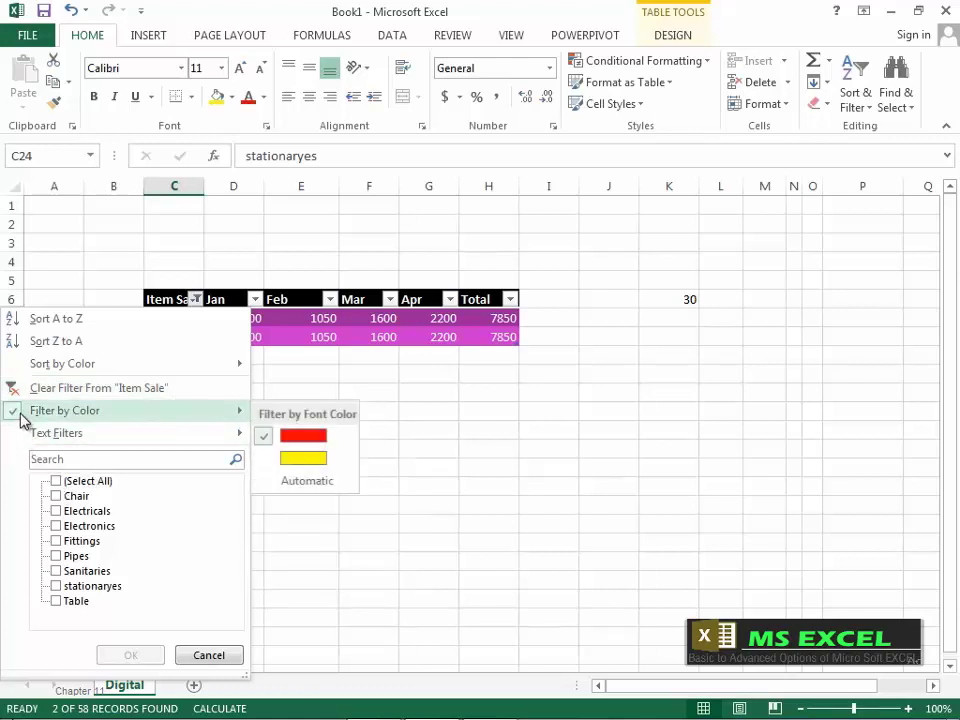
pyautogui.click(142, 400)
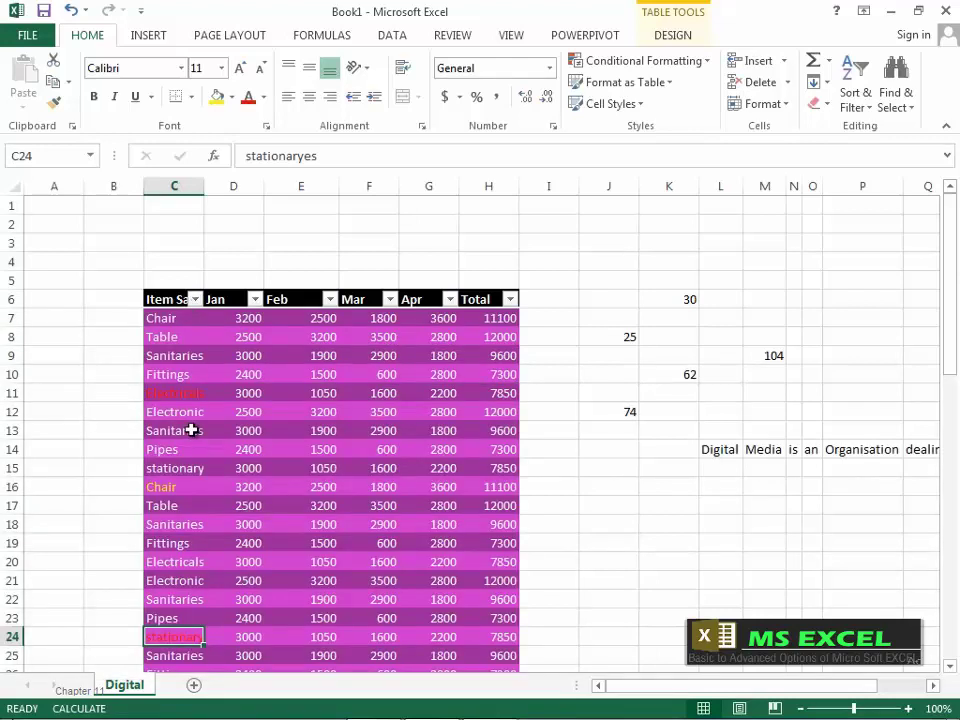
# Toggle Filter off on the DATA tab and select empty cell J16
pyautogui.click(392, 36)
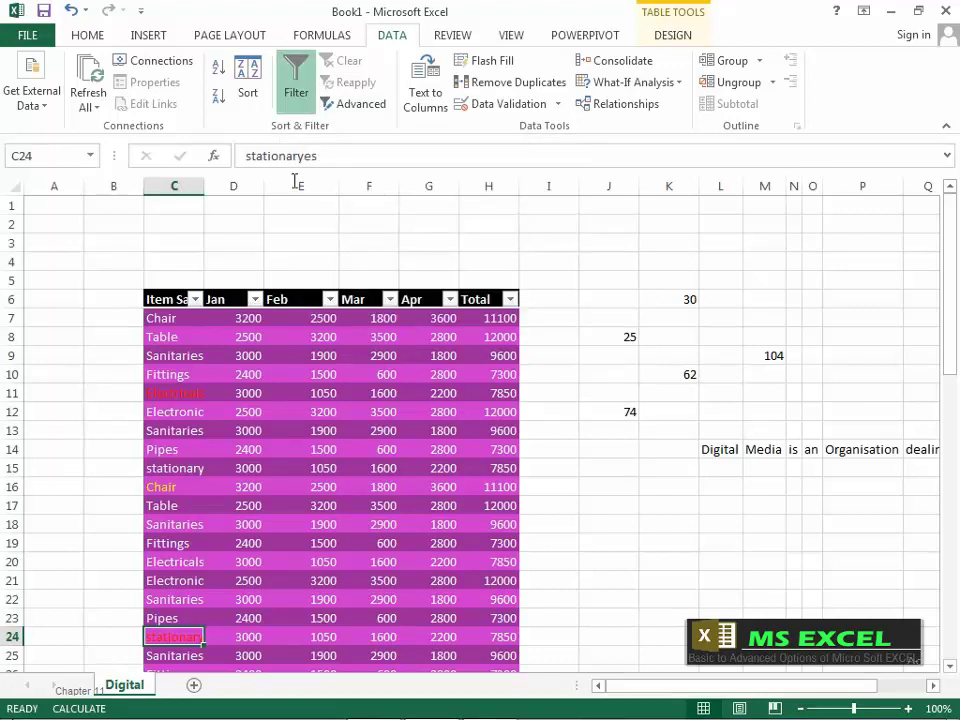
pyautogui.click(297, 96)
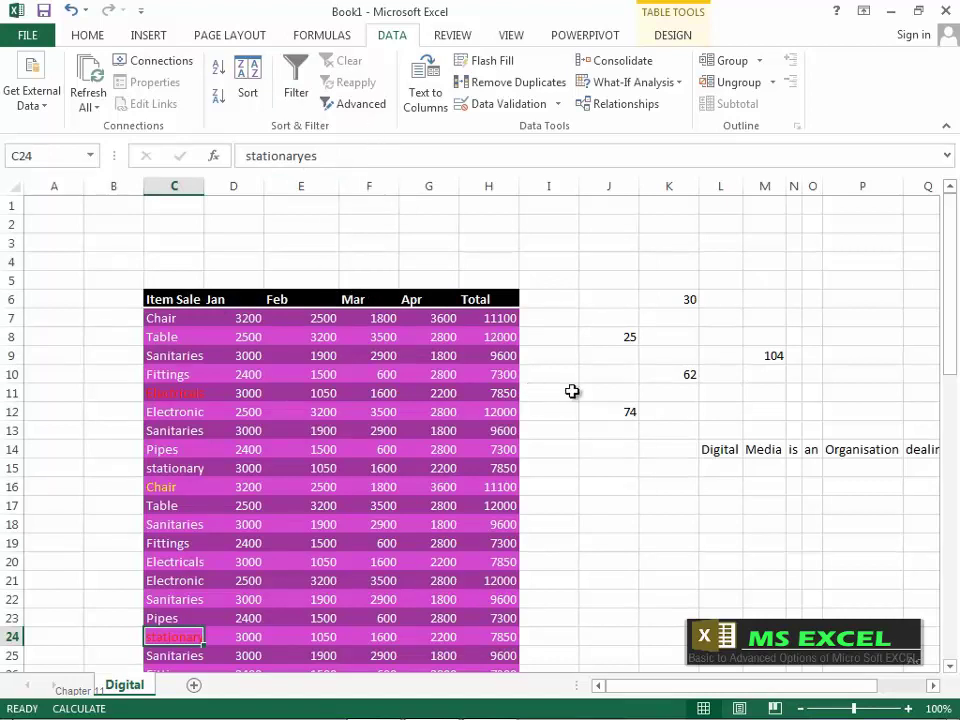
pyautogui.click(617, 490)
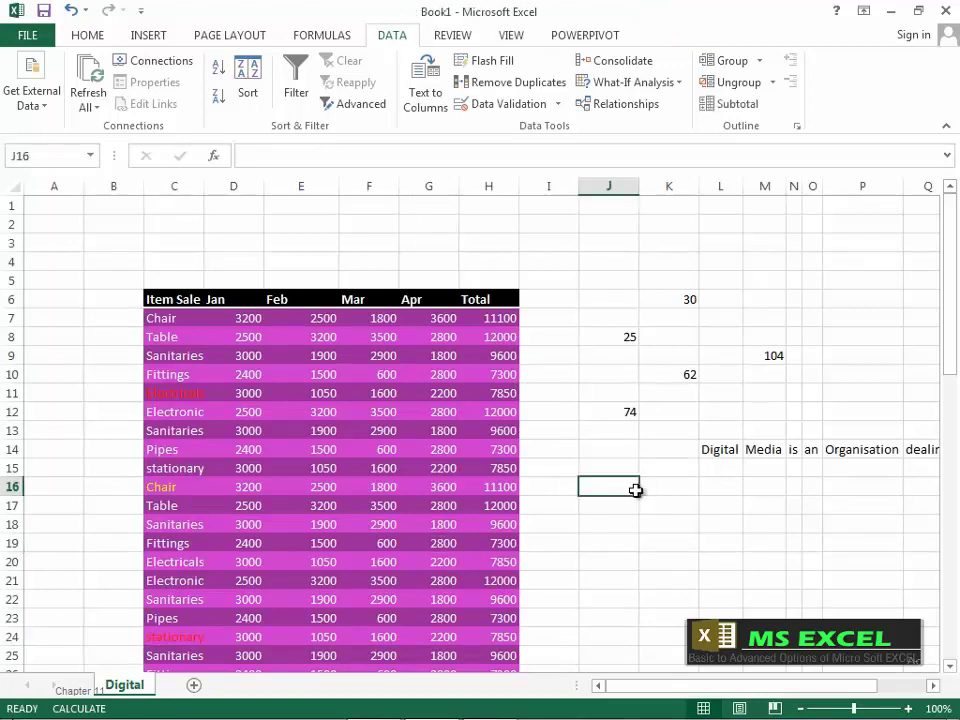
# Enter the criteria Mar in J16 and >1600 in J17
pyautogui.write('Mar')
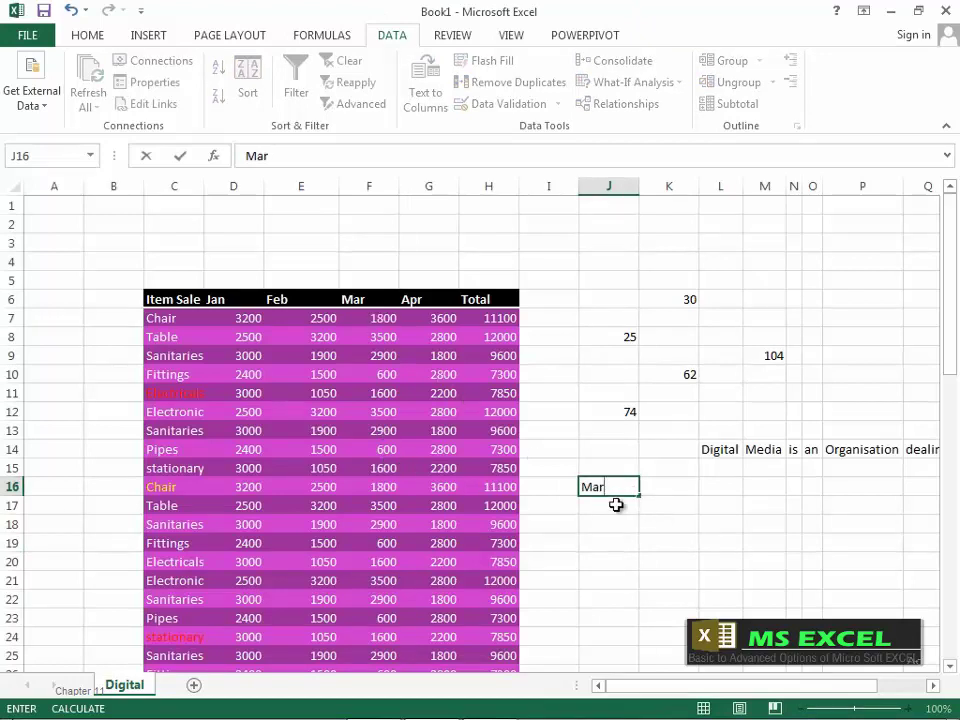
pyautogui.press('Return')
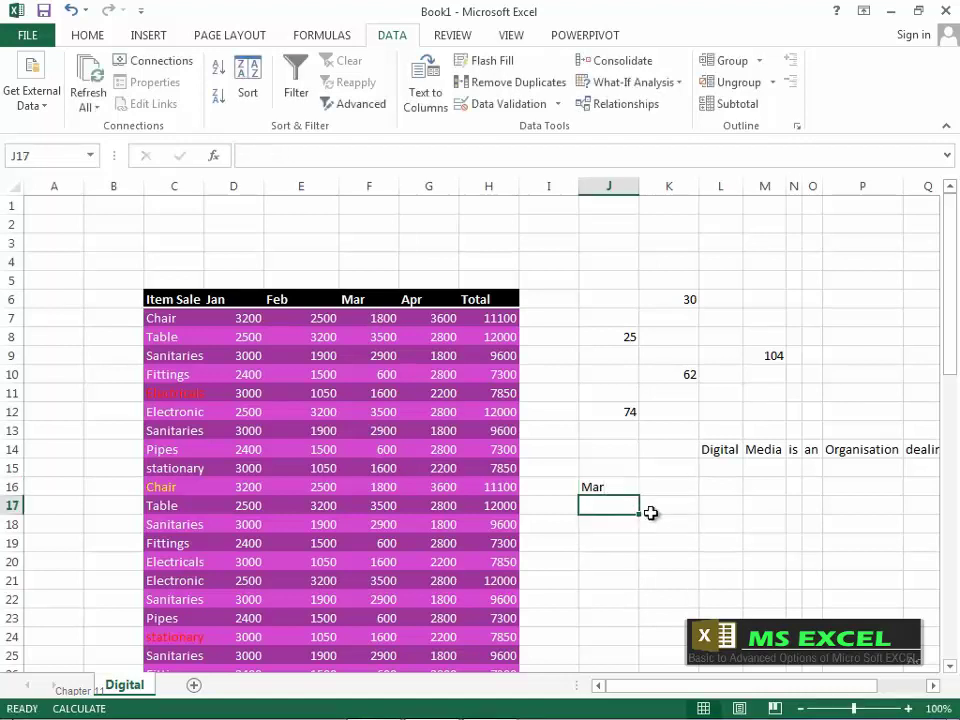
pyautogui.write('>')
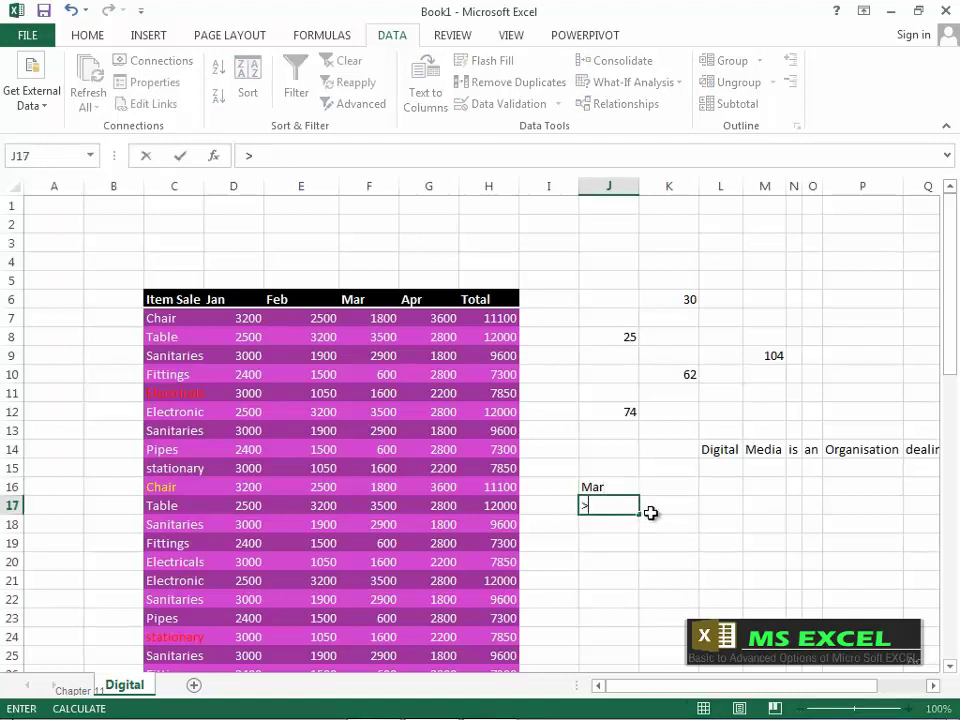
pyautogui.write('1600')
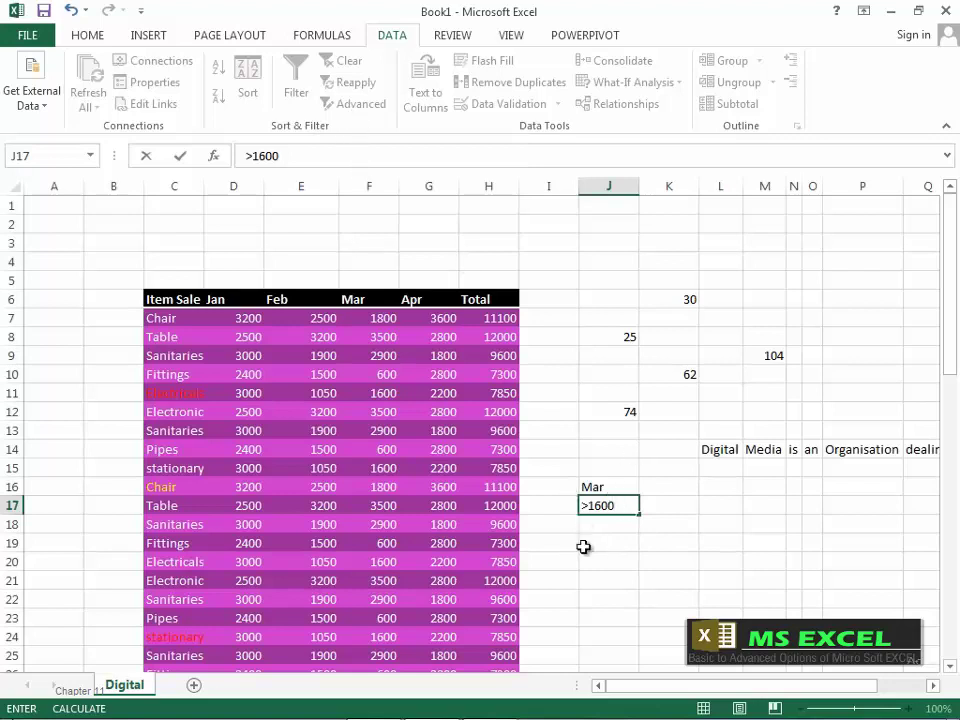
pyautogui.click(626, 560)
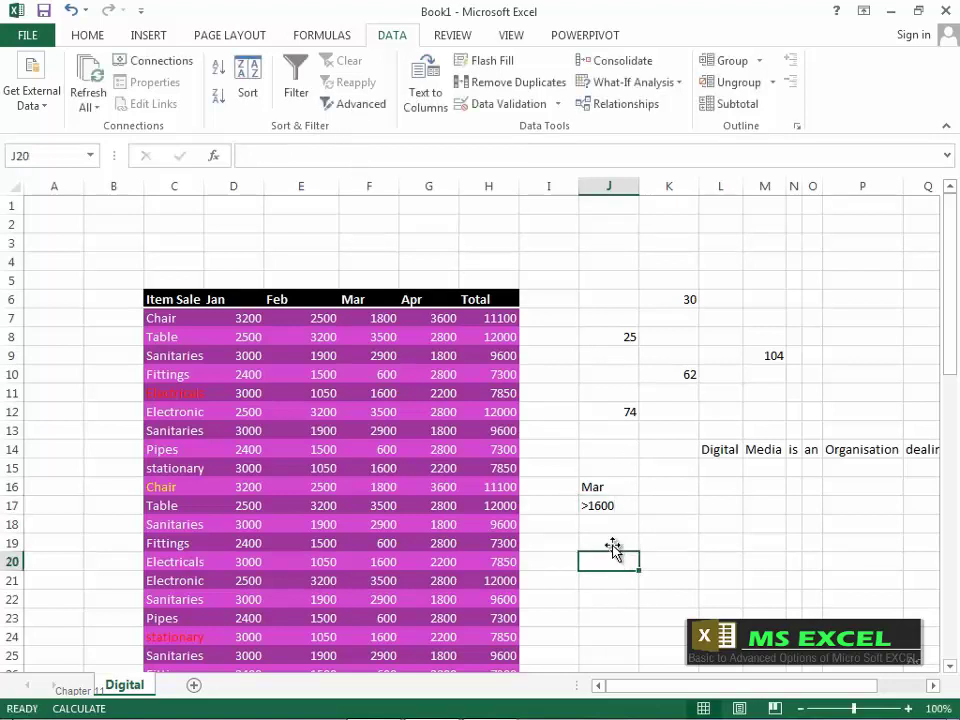
pyautogui.click(372, 111)
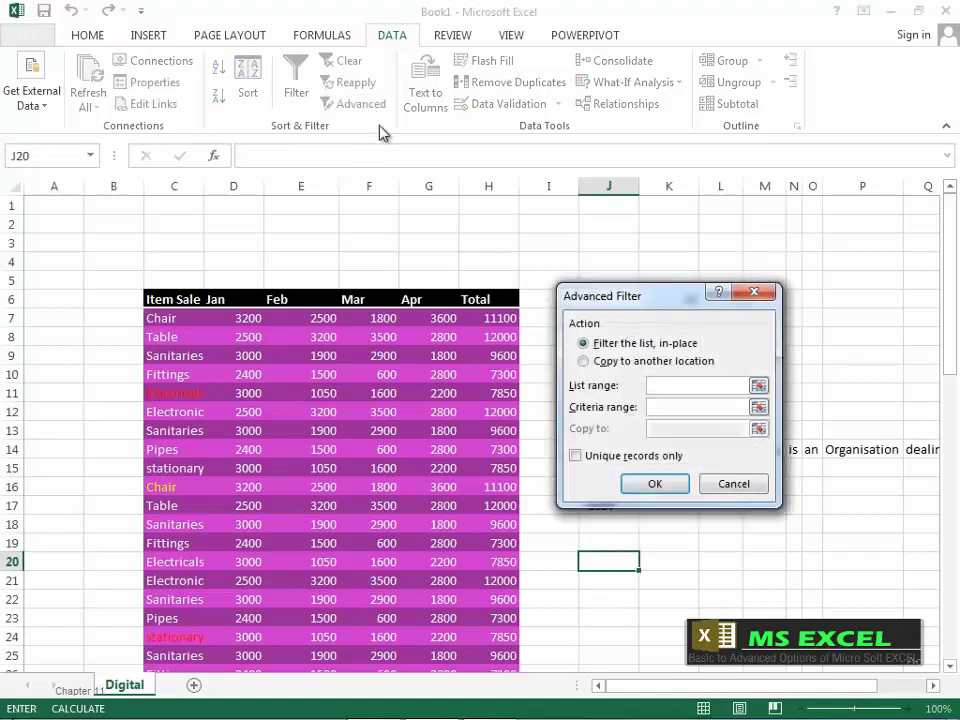
# Choose 'Copy to another location' as the Advanced Filter action
pyautogui.moveTo(632, 295); pyautogui.dragTo(595, 242)
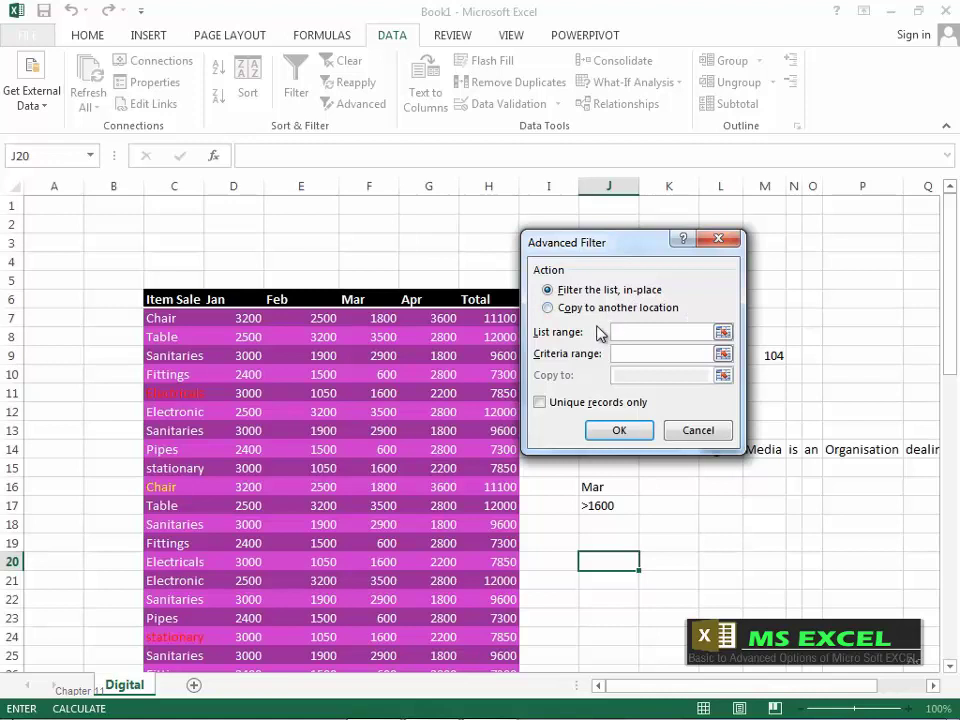
pyautogui.click(548, 310)
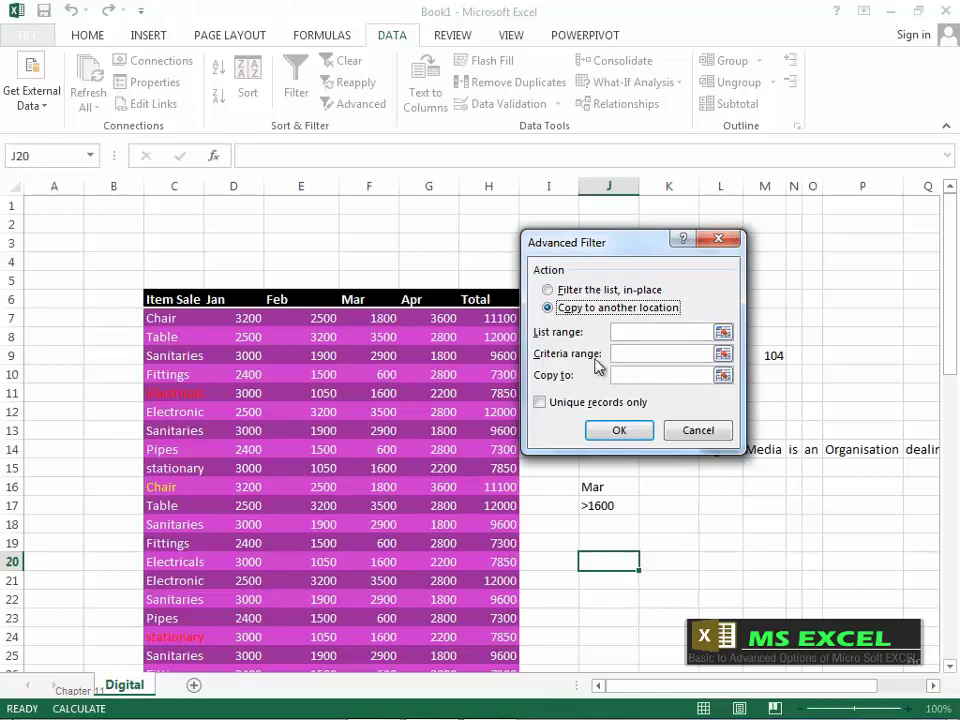
pyautogui.click(548, 290)
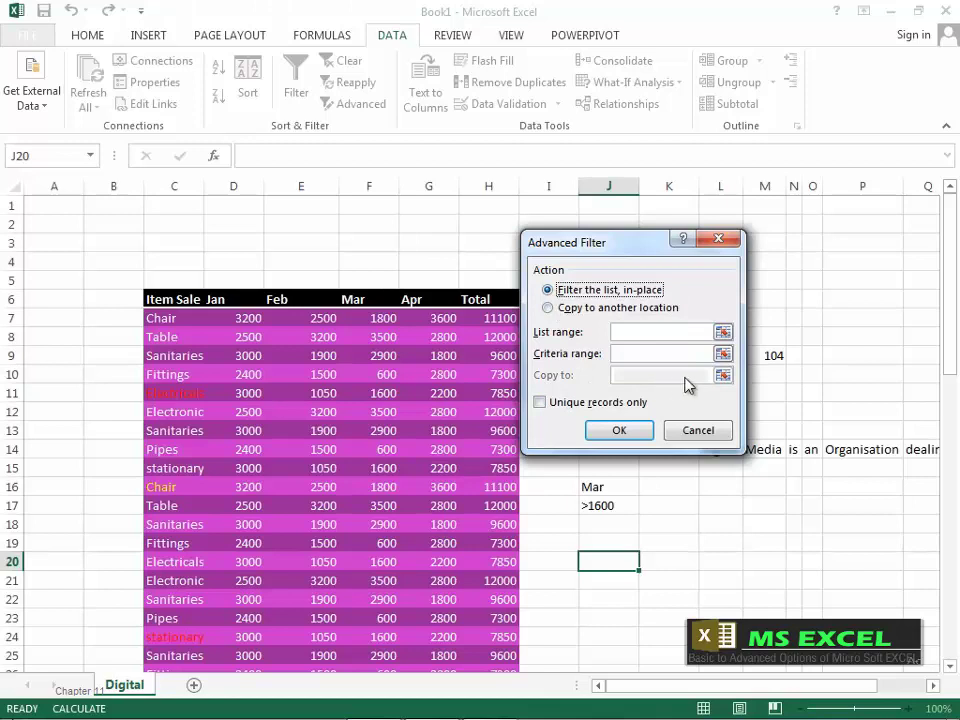
pyautogui.click(548, 309)
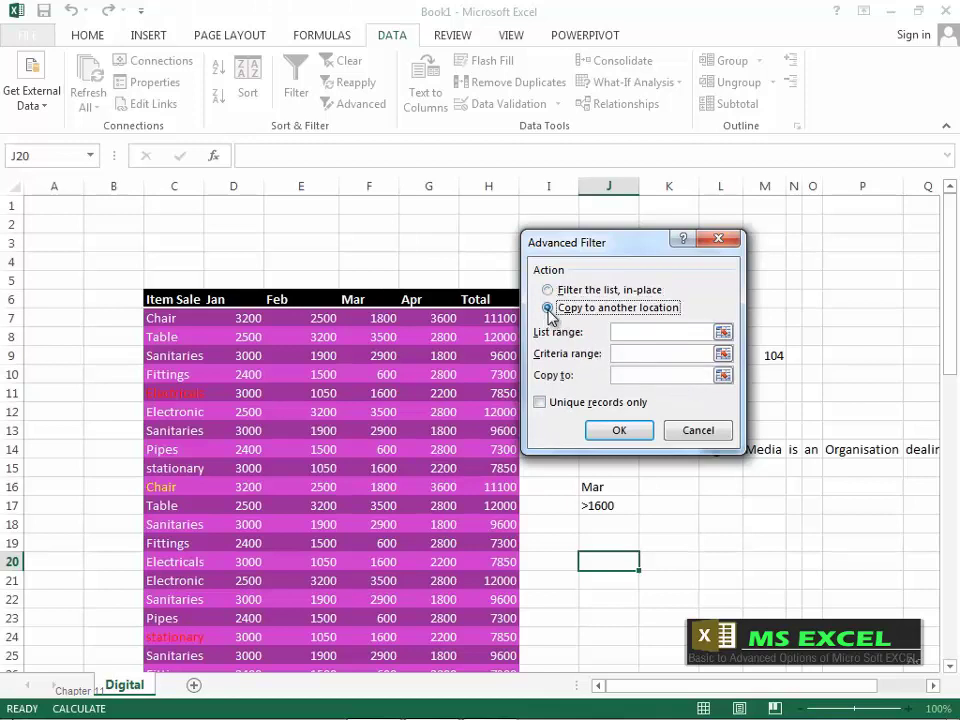
pyautogui.click(628, 332)
# Set the list range to the whole sales table and the criteria range to J16:J17
pyautogui.moveTo(600, 253); pyautogui.dragTo(665, 246)
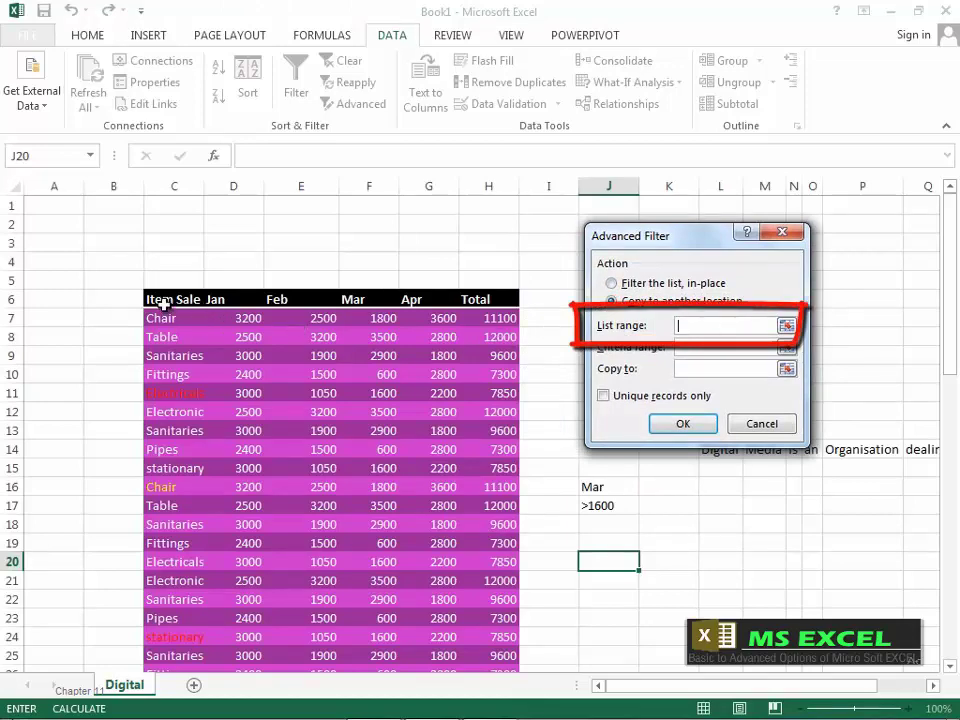
pyautogui.moveTo(161, 298); pyautogui.dragTo(499, 448)
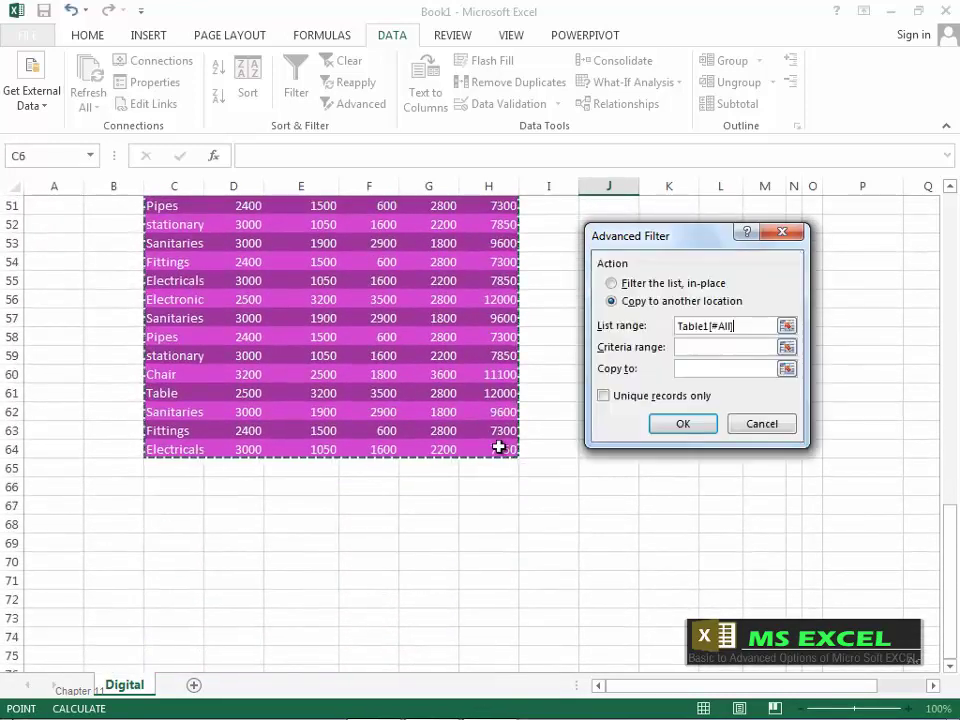
pyautogui.click(681, 347)
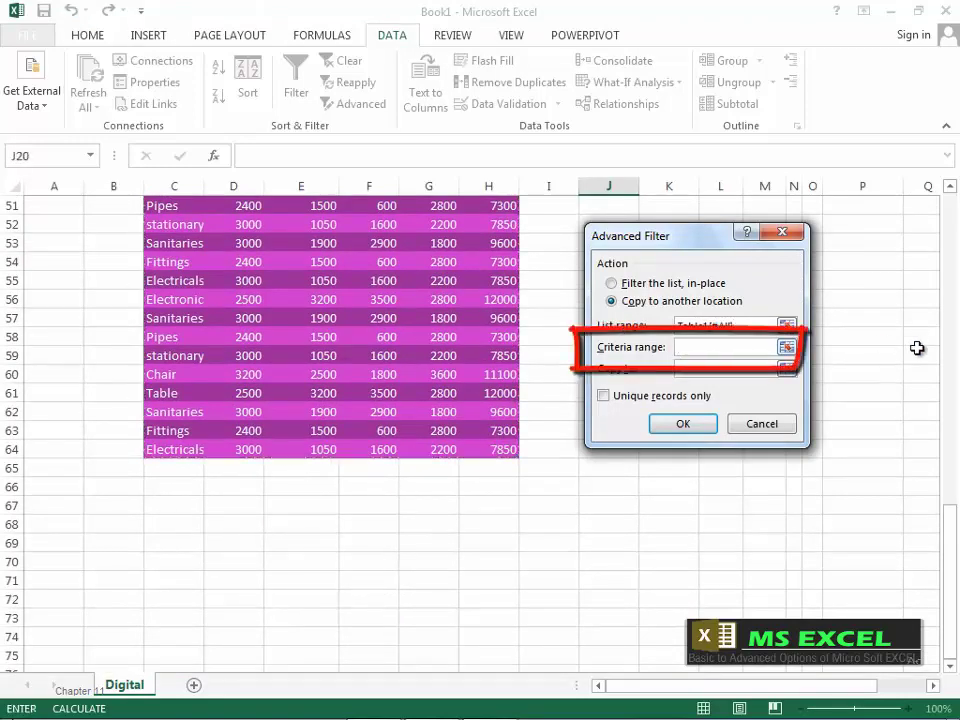
pyautogui.moveTo(949, 525); pyautogui.dragTo(950, 278)
pyautogui.moveTo(640, 236); pyautogui.dragTo(730, 277)
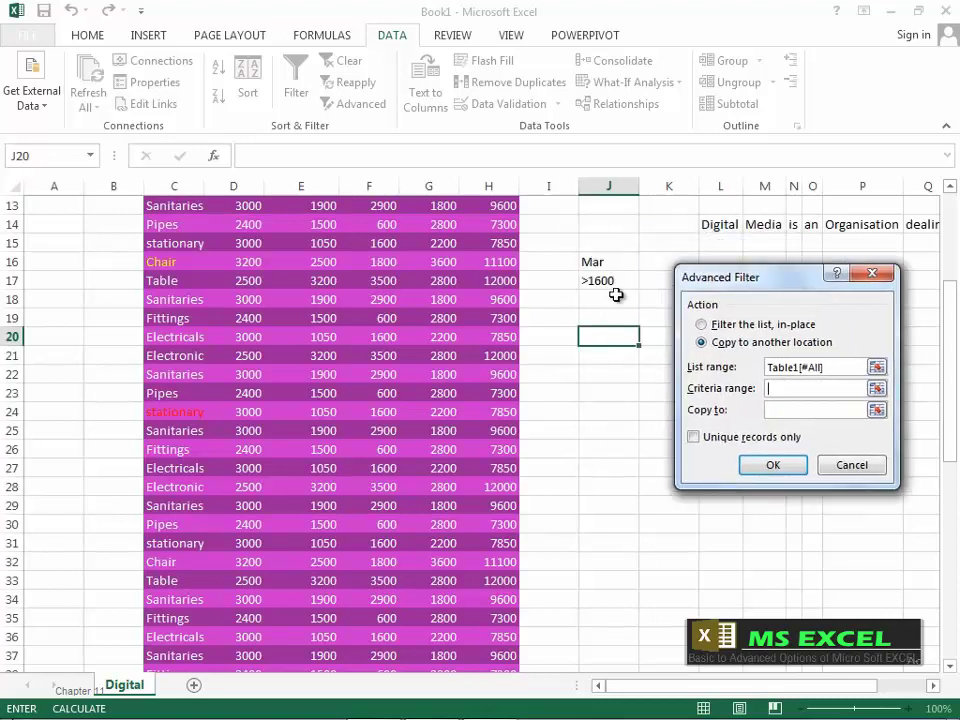
pyautogui.moveTo(610, 264); pyautogui.dragTo(611, 278)
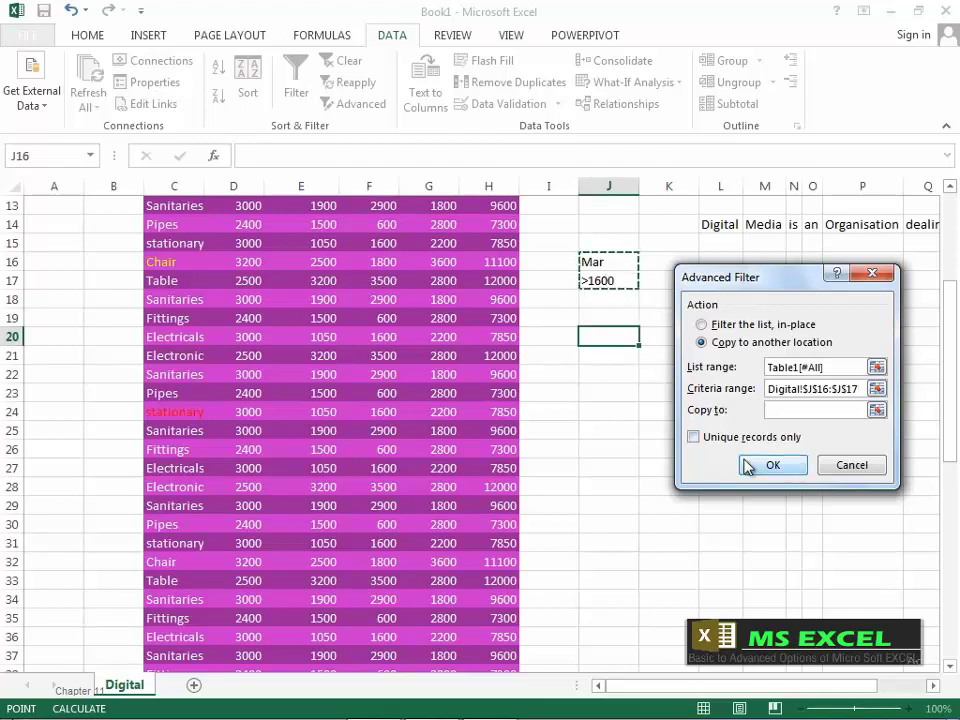
# Set the copy destination to J24 and run the Advanced Filter
pyautogui.click(778, 410)
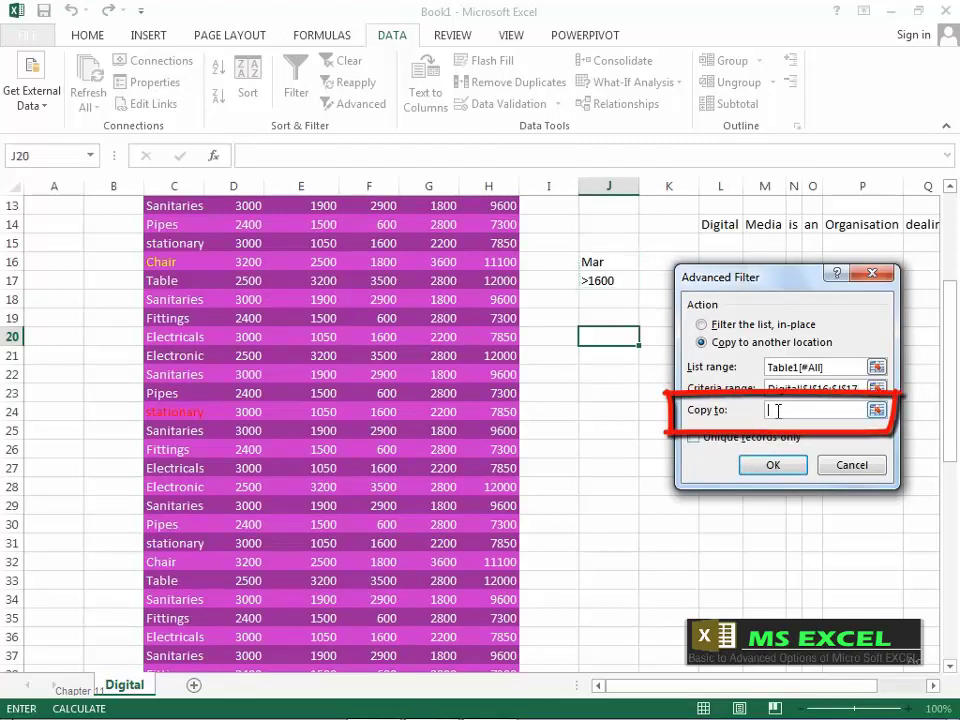
pyautogui.moveTo(746, 280); pyautogui.dragTo(335, 372)
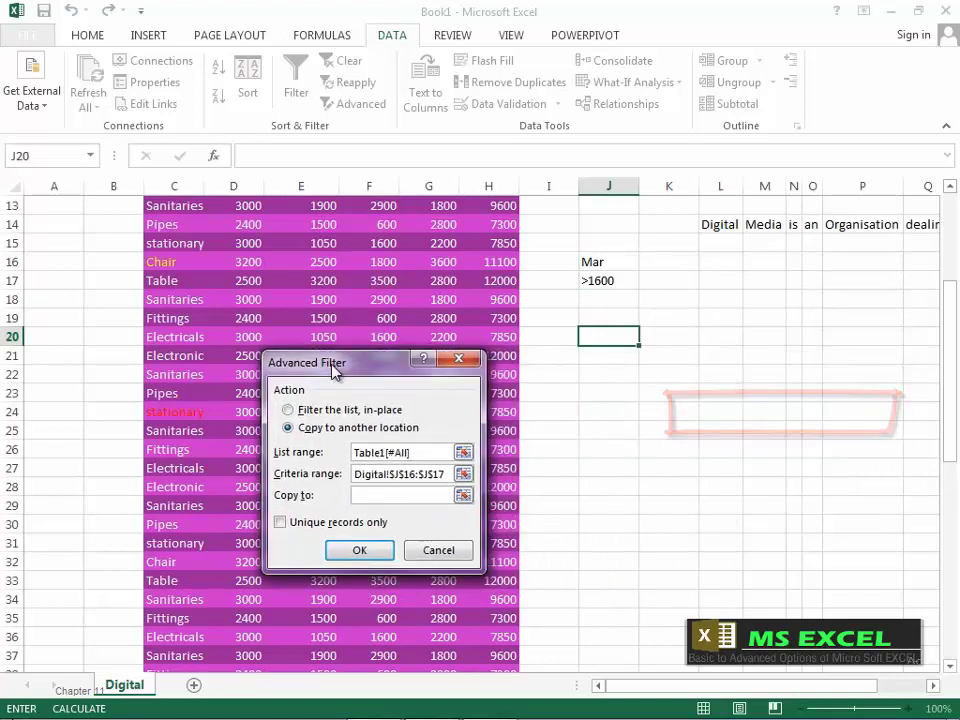
pyautogui.click(621, 410)
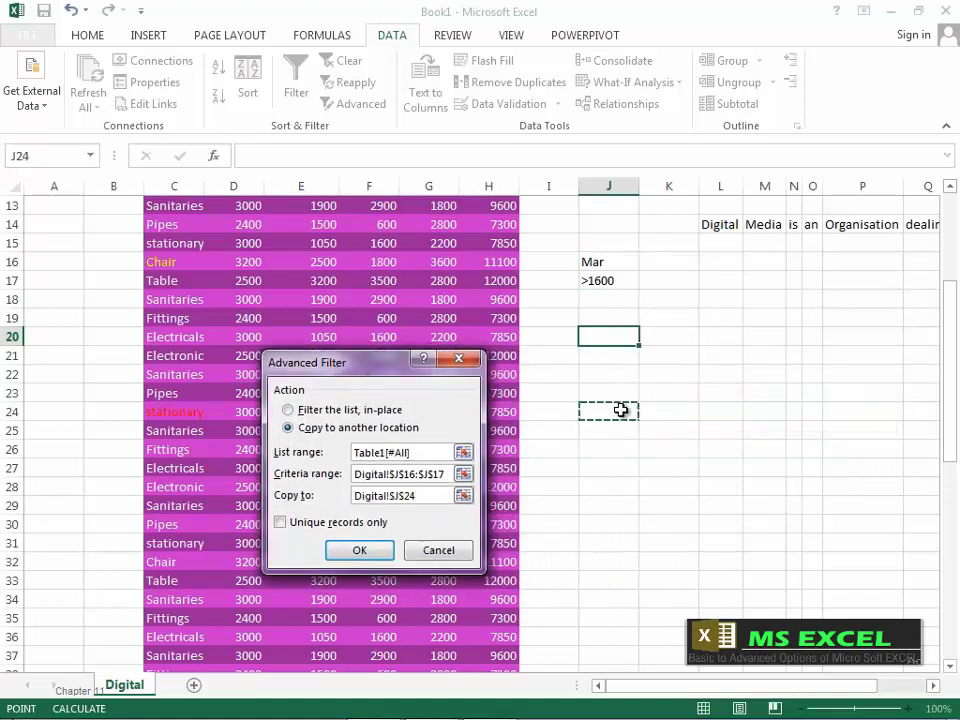
pyautogui.click(376, 566)
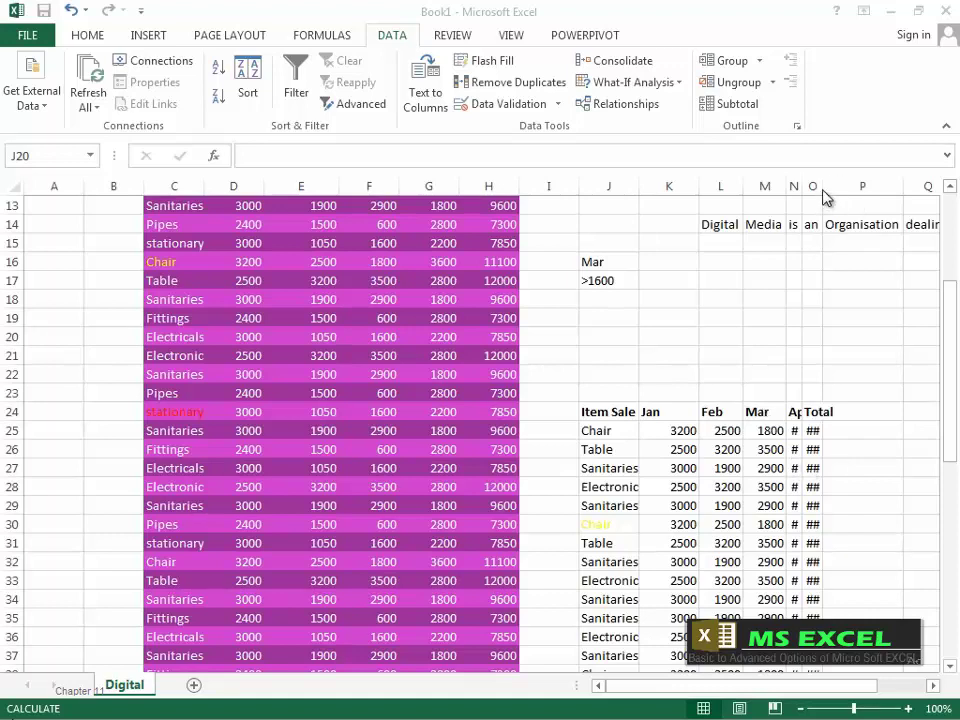
# Widen columns N and O so the Apr and Total figures display in full
pyautogui.moveTo(822, 186); pyautogui.dragTo(866, 192)
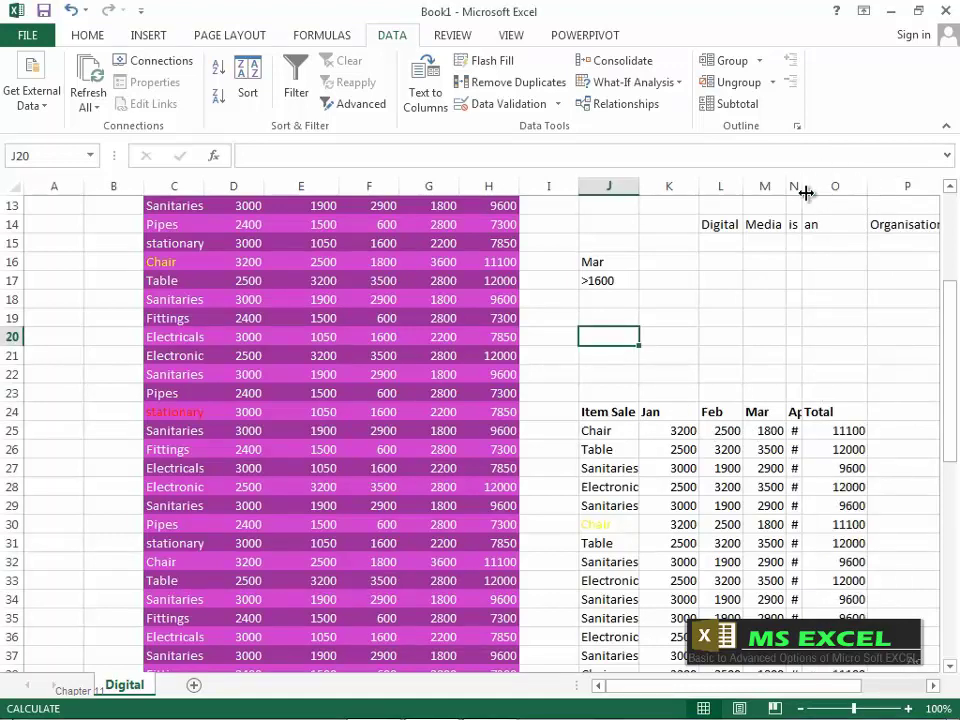
pyautogui.moveTo(807, 190); pyautogui.dragTo(831, 191)
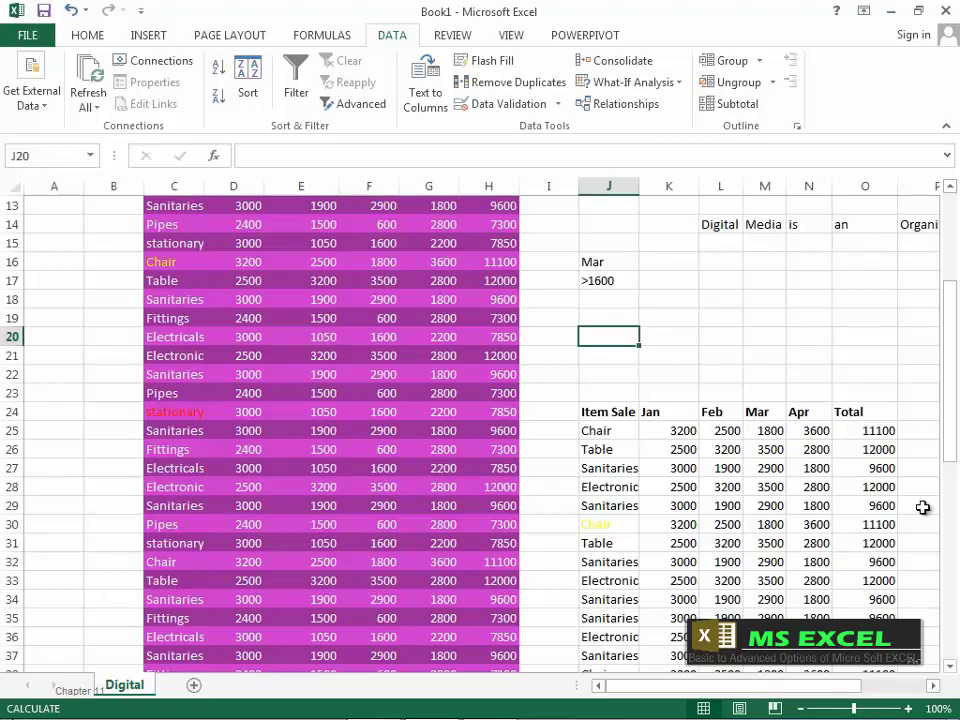
pyautogui.moveTo(951, 441); pyautogui.dragTo(951, 461)
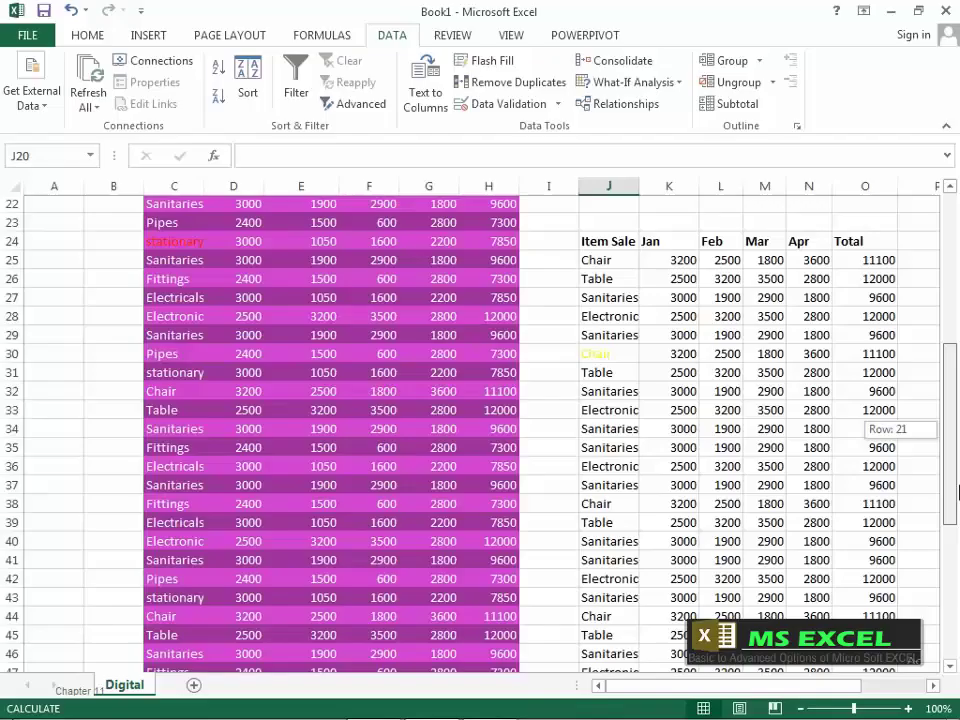
pyautogui.moveTo(951, 445); pyautogui.dragTo(858, 395)
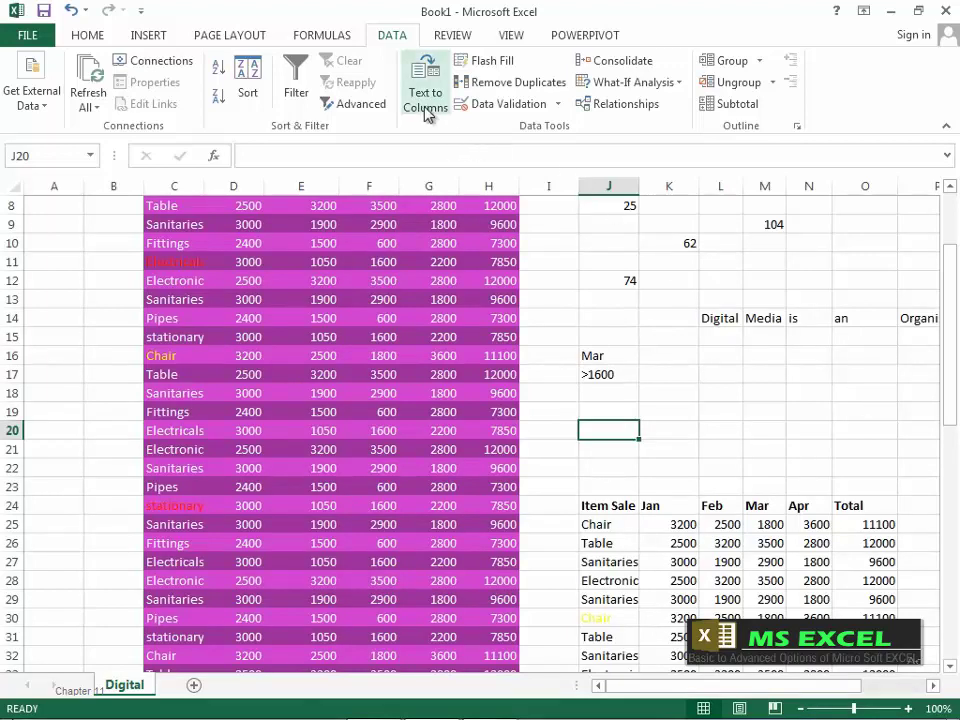
pyautogui.click(666, 337)
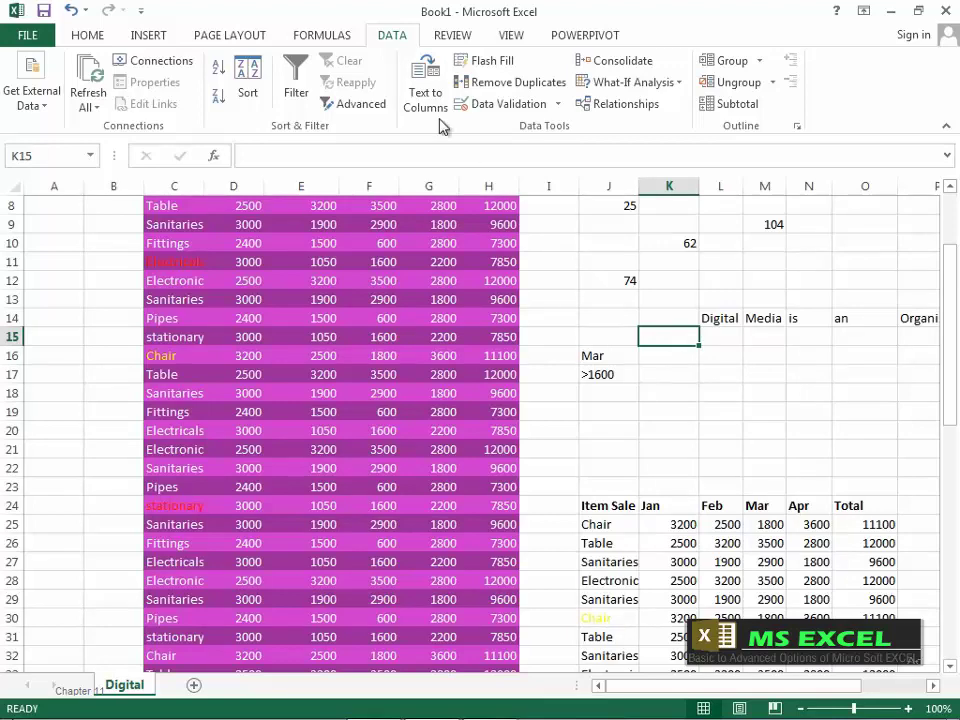
pyautogui.scroll(-3, 653, 413)
pyautogui.scroll(1, 653, 413)
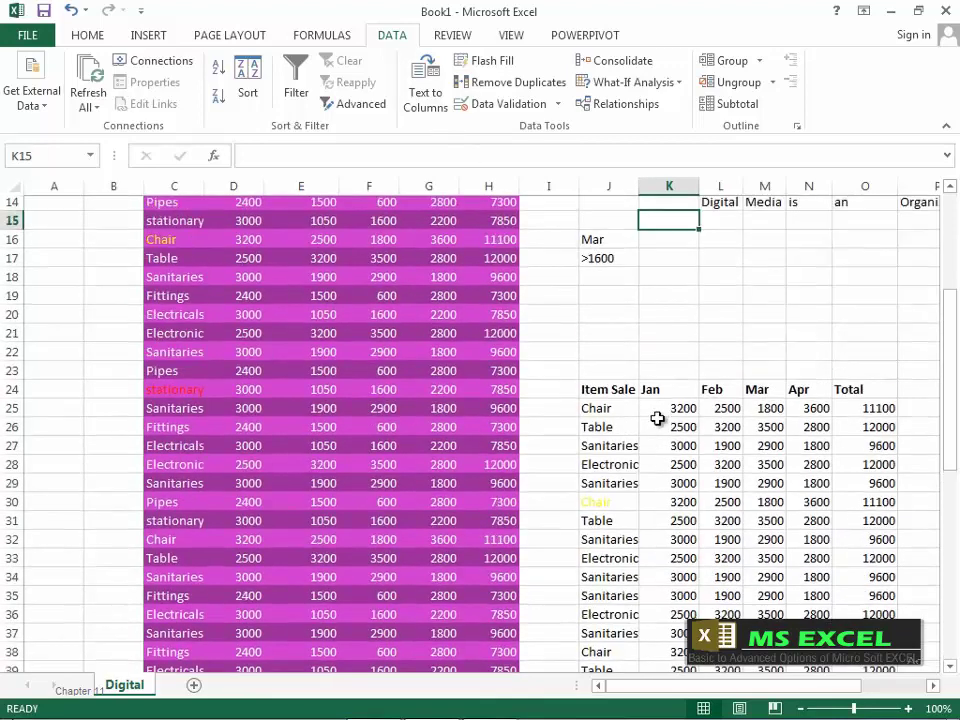
pyautogui.click(608, 337)
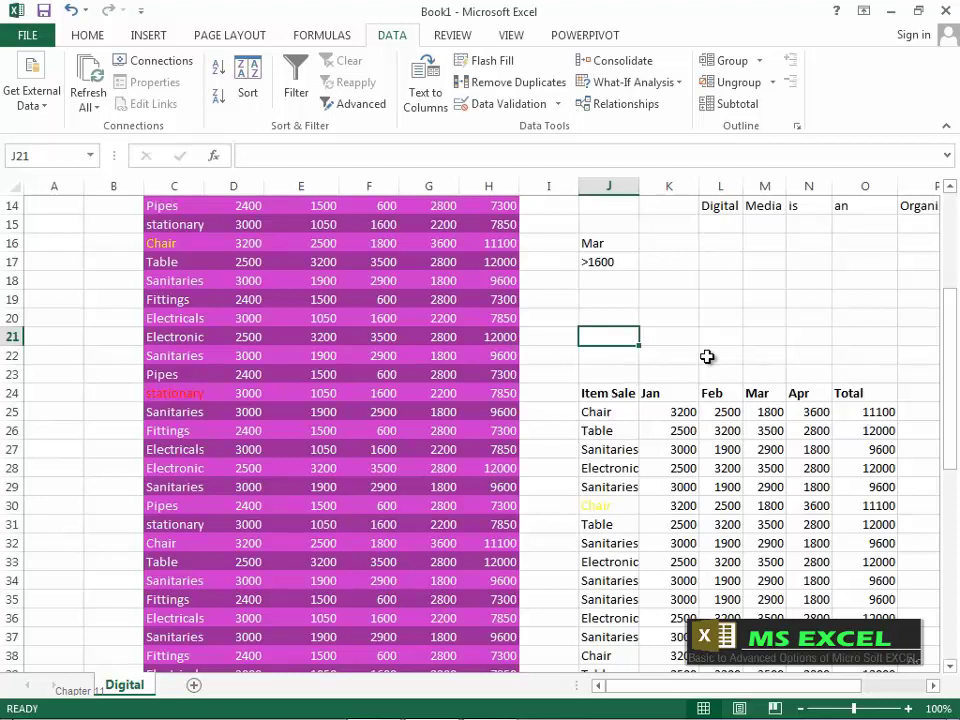
# Enter 'Micro Soft Excel is also known as Spreadsheet' in J21 and confirm K21 is empty
pyautogui.write('Micros')
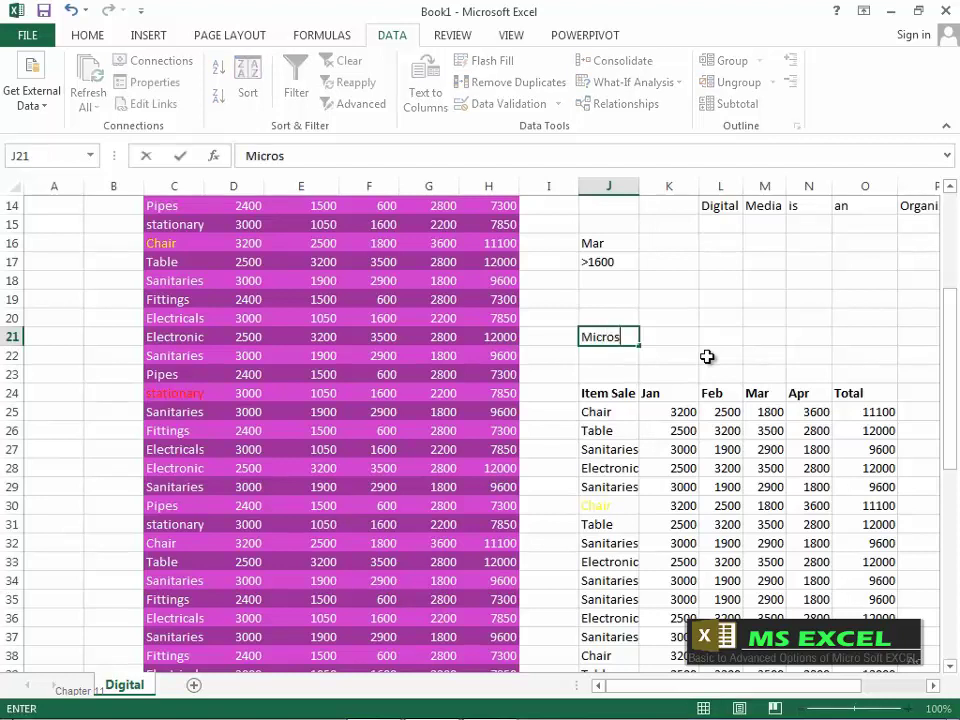
pyautogui.write('Soft')
pyautogui.write(' Excel ')
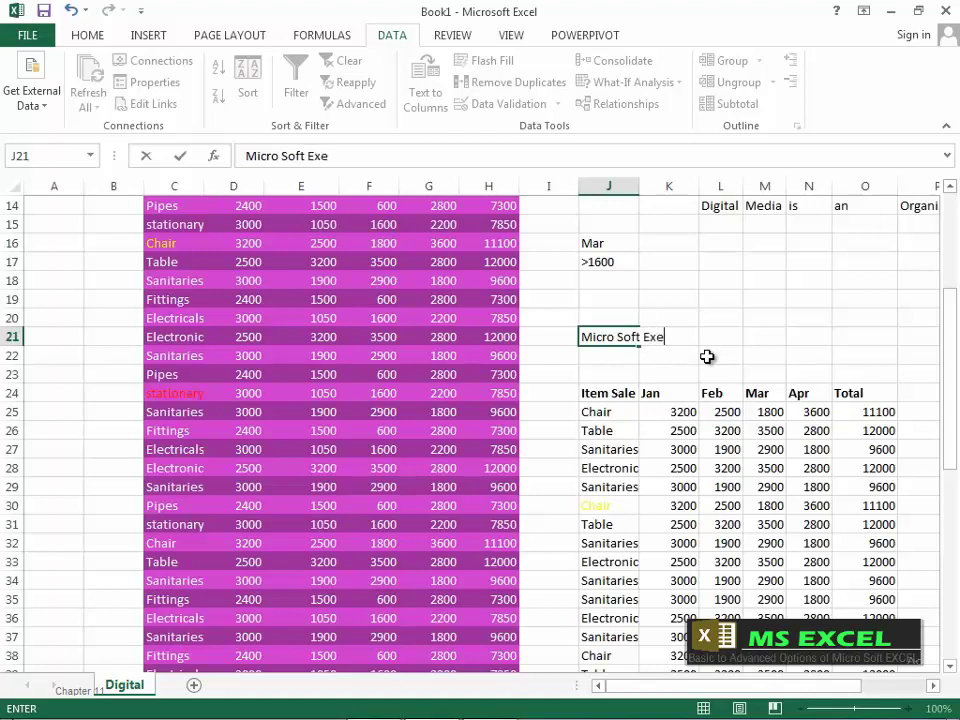
pyautogui.write('is a')
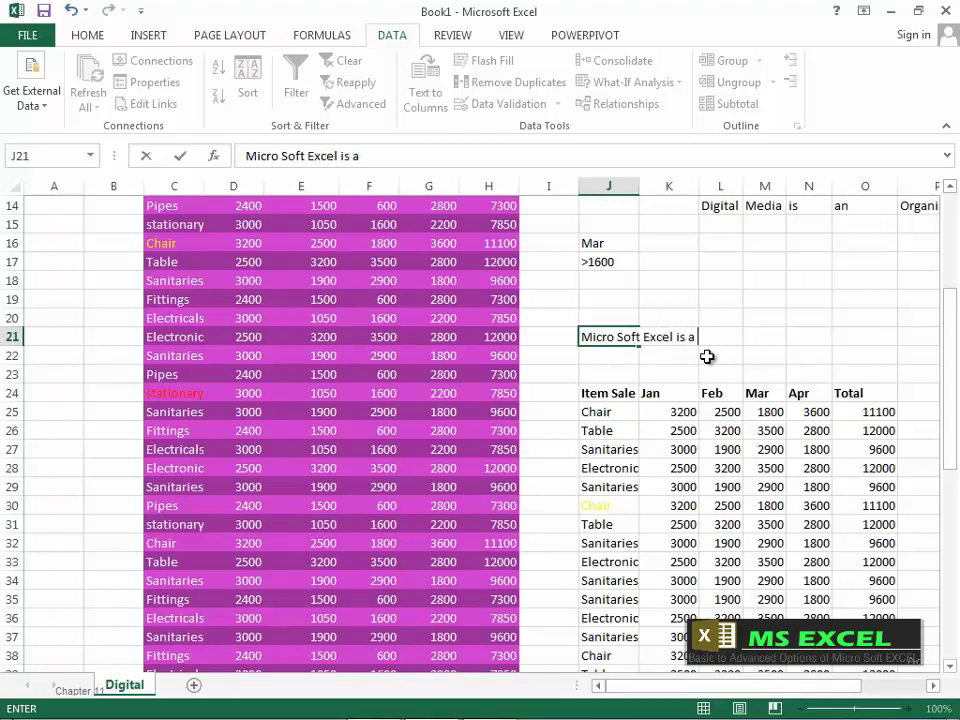
pyautogui.write('lso known as')
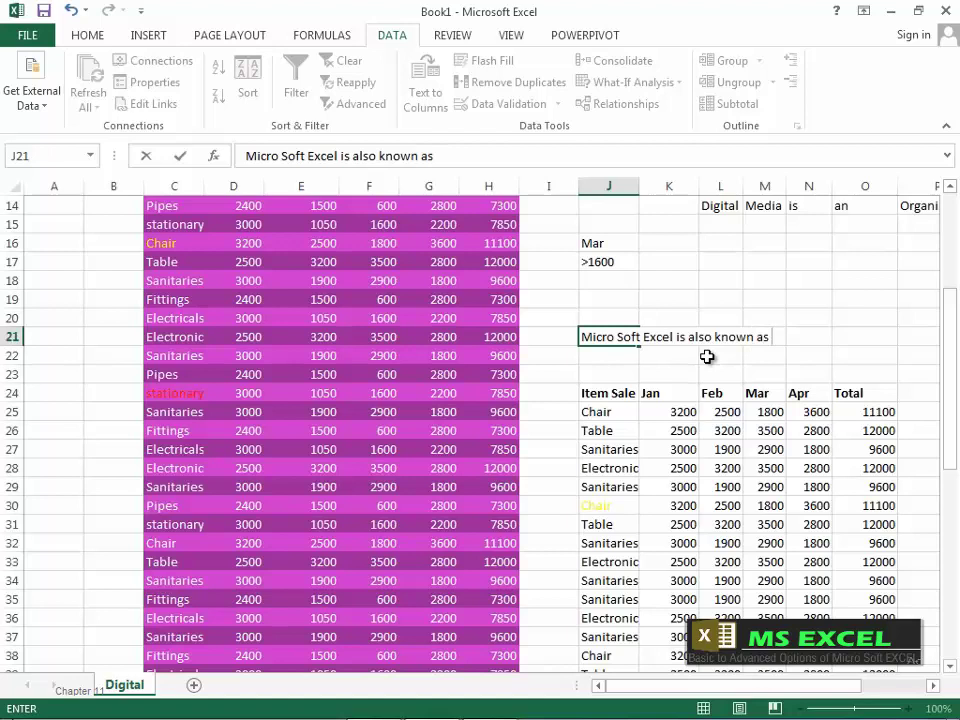
pyautogui.write(' Spreadsheet')
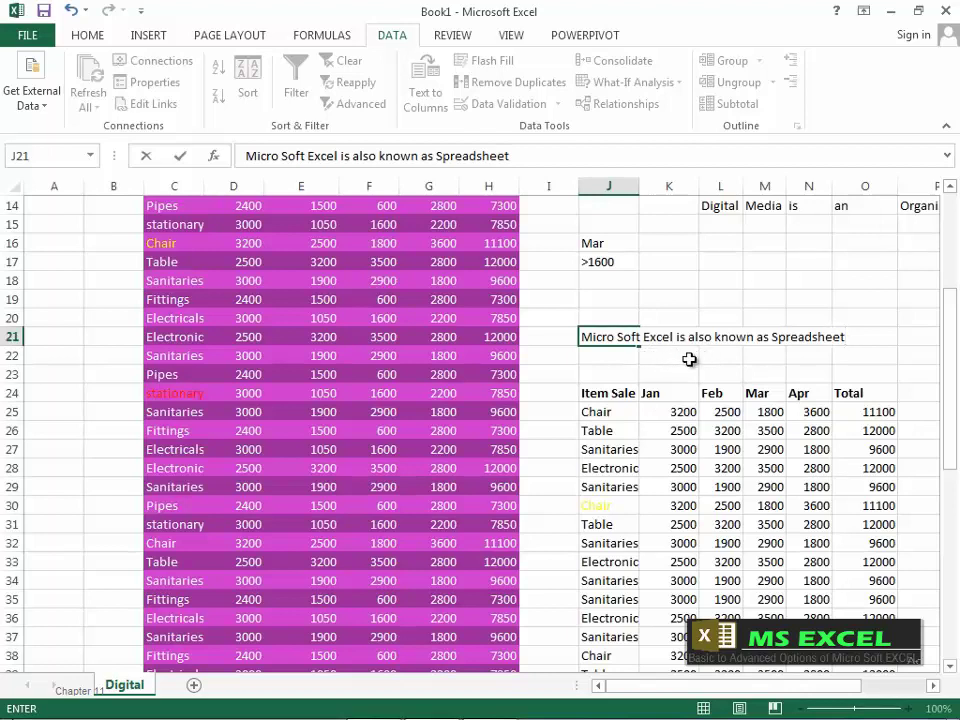
pyautogui.press('Return')
pyautogui.click(614, 338)
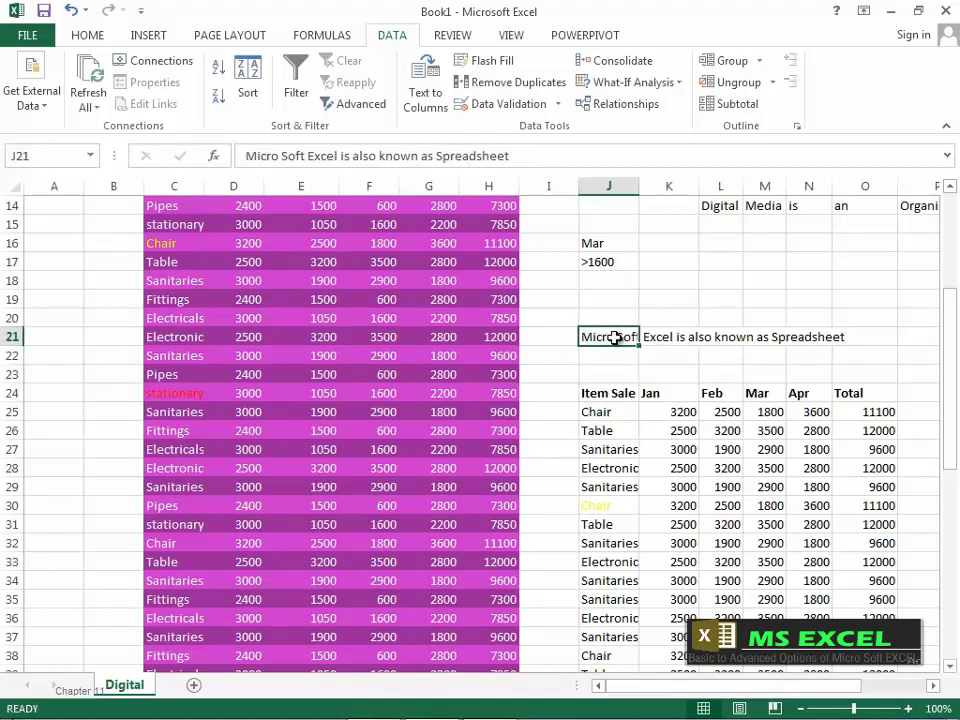
pyautogui.click(673, 339)
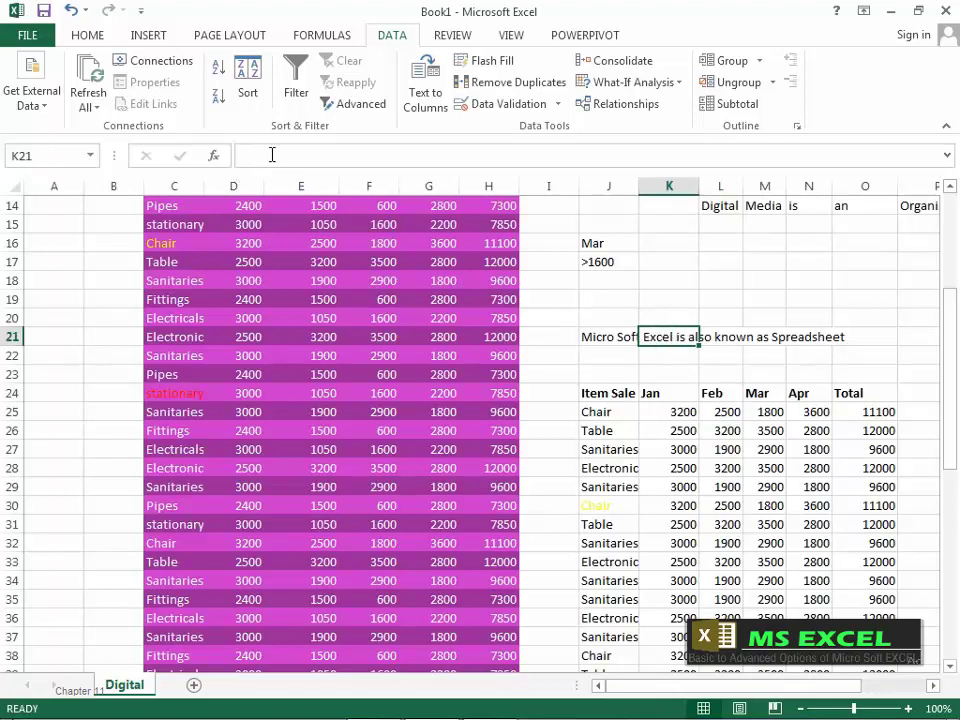
# Check that the cells after J21 along row 21 are empty
pyautogui.click(726, 338)
pyautogui.click(765, 338)
pyautogui.click(809, 338)
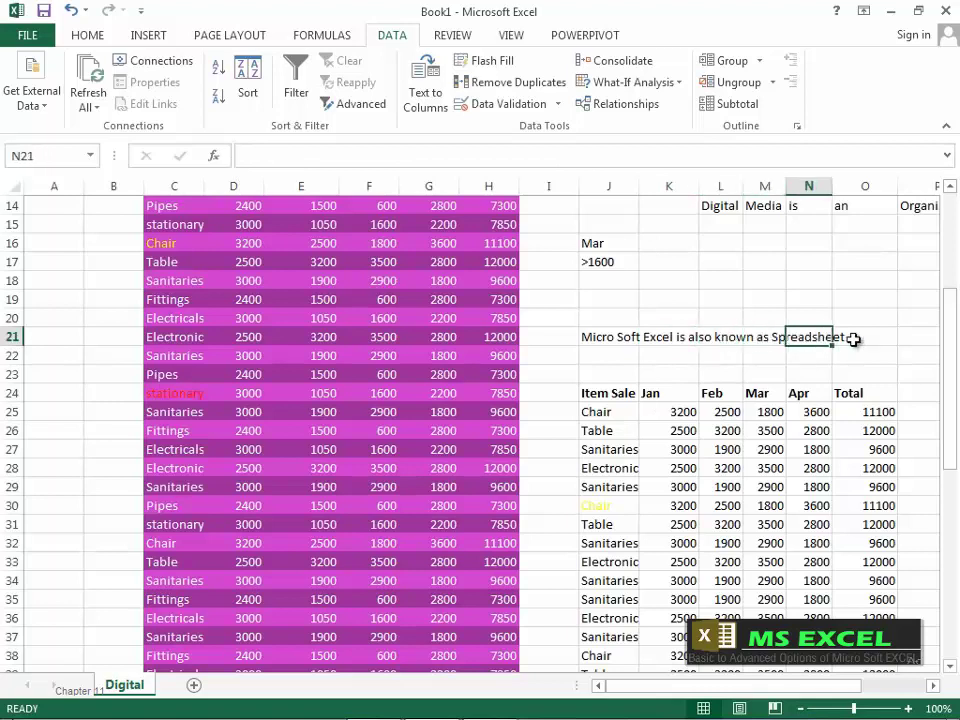
pyautogui.click(676, 339)
pyautogui.click(752, 338)
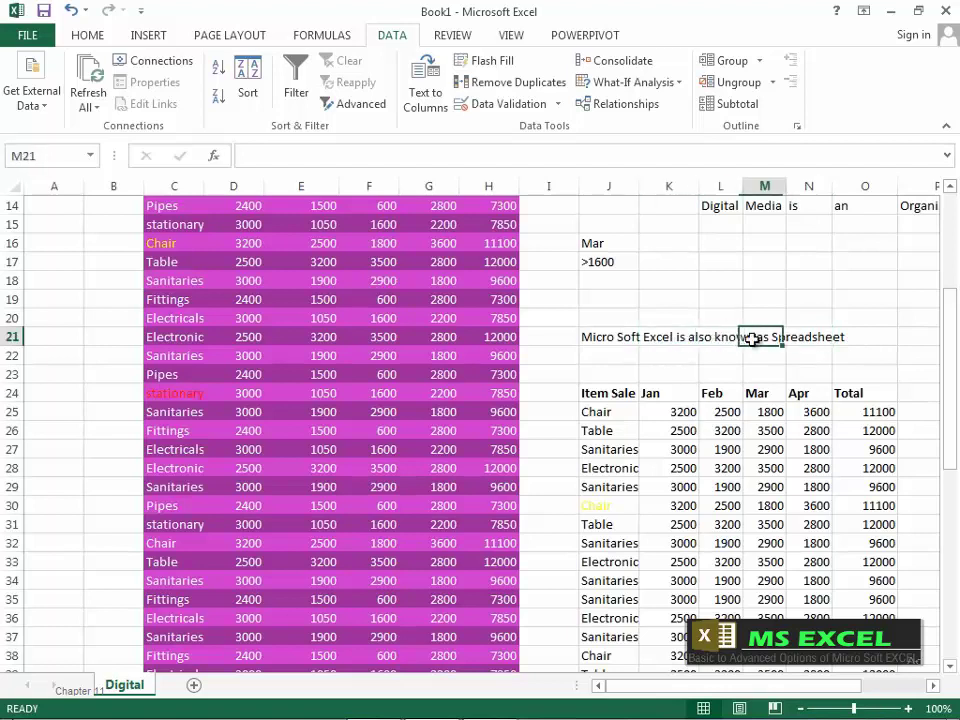
pyautogui.click(617, 339)
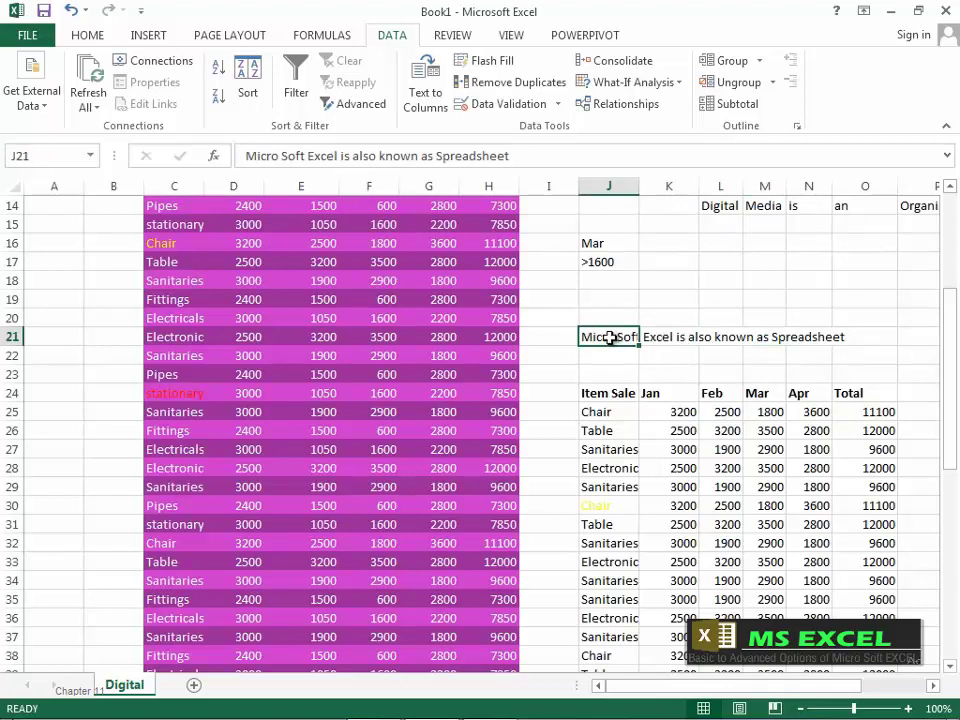
pyautogui.click(672, 339)
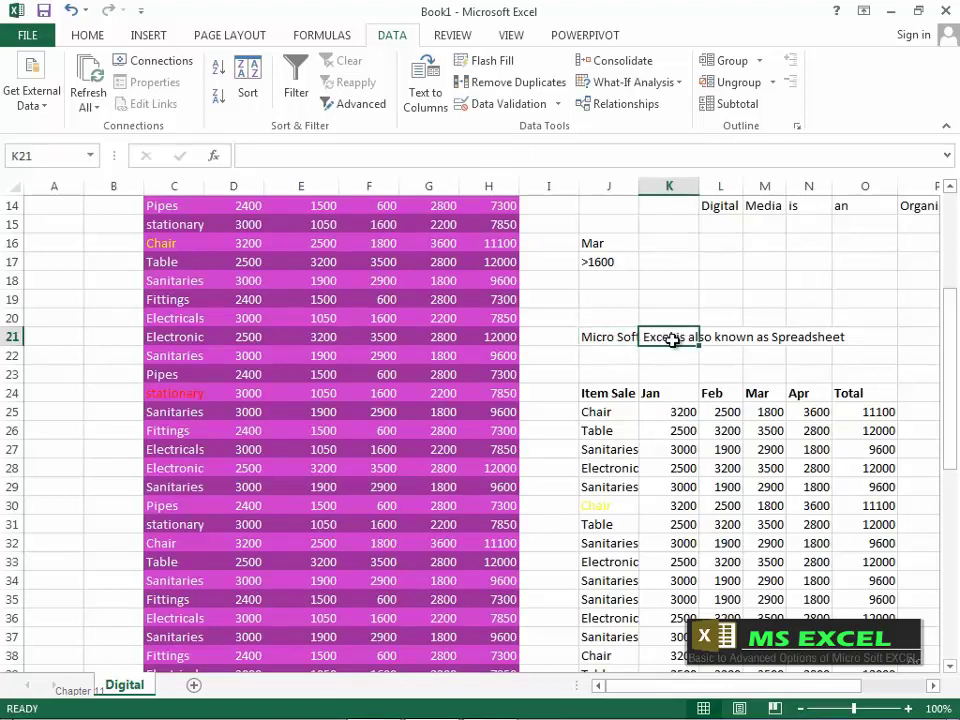
# Enter 30 in K21 so J21's sentence is cut off
pyautogui.write('30')
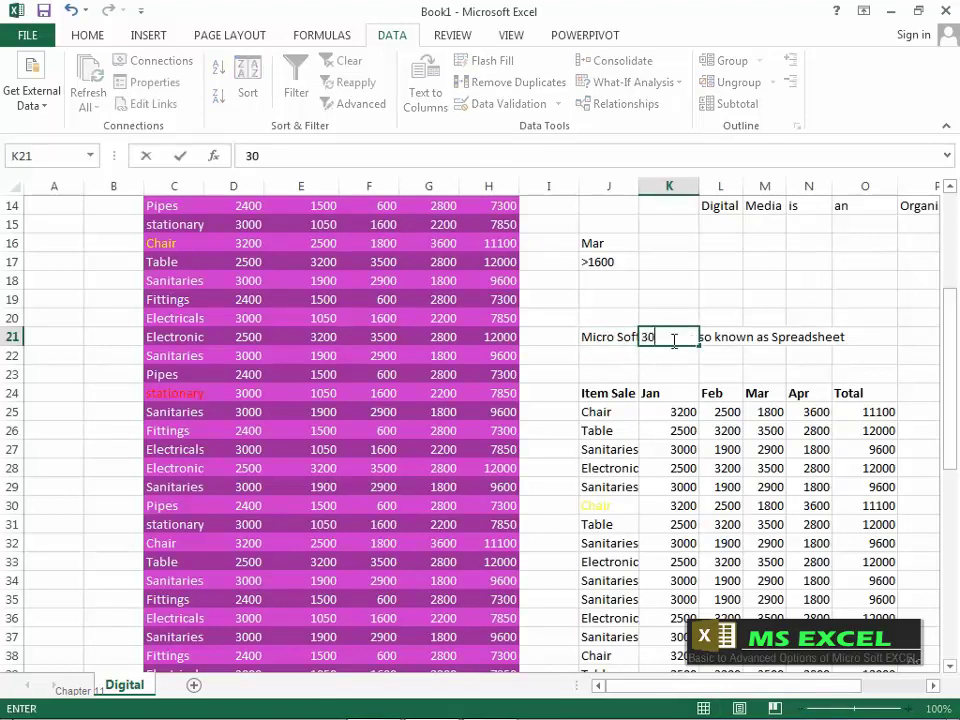
pyautogui.click(650, 390)
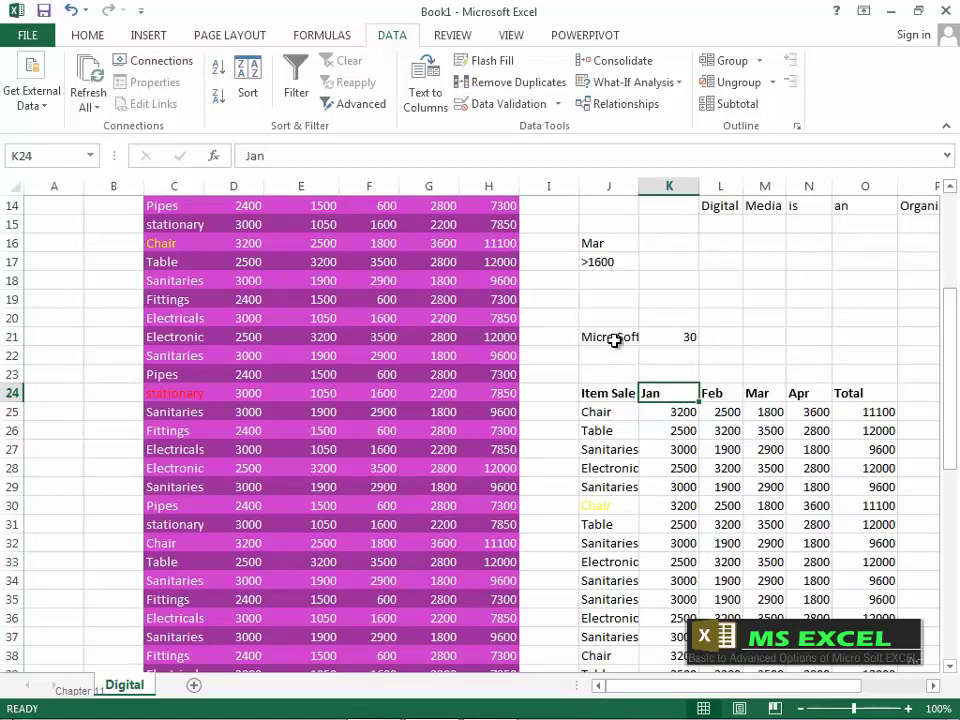
pyautogui.click(614, 340)
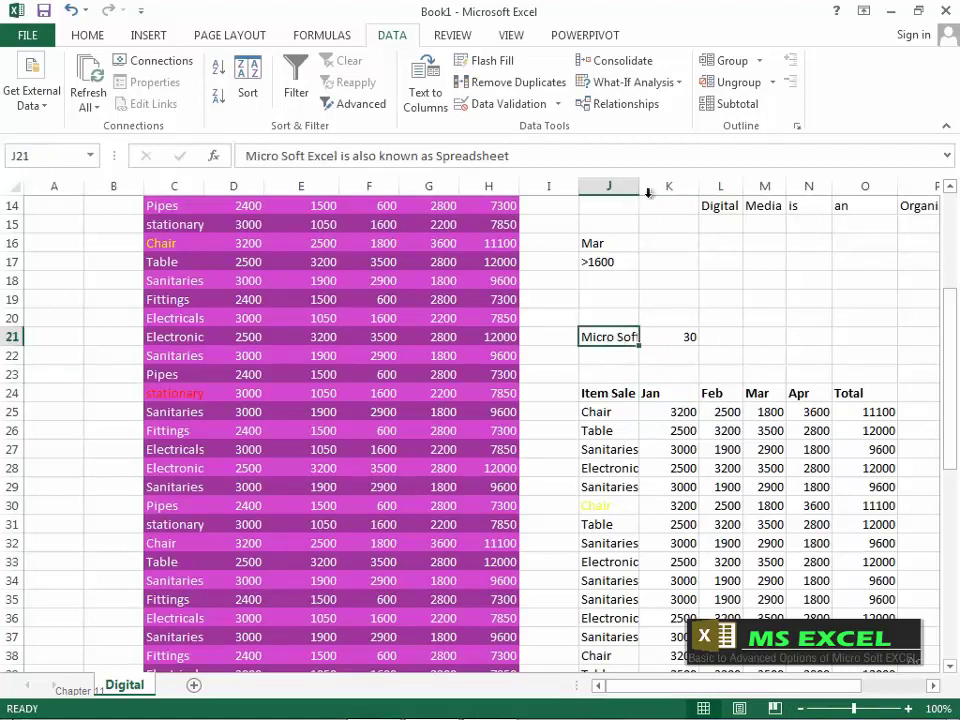
# Widen column J to fit the whole sentence using AutoFit Column Width
pyautogui.moveTo(640, 186); pyautogui.dragTo(746, 186)
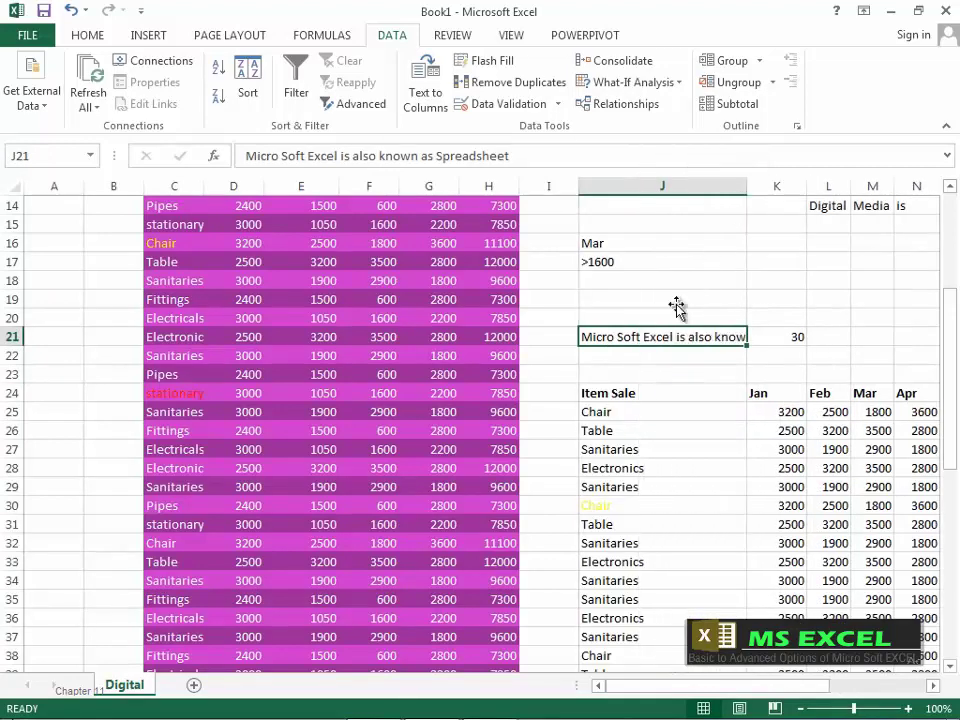
pyautogui.click(107, 44)
pyautogui.click(762, 104)
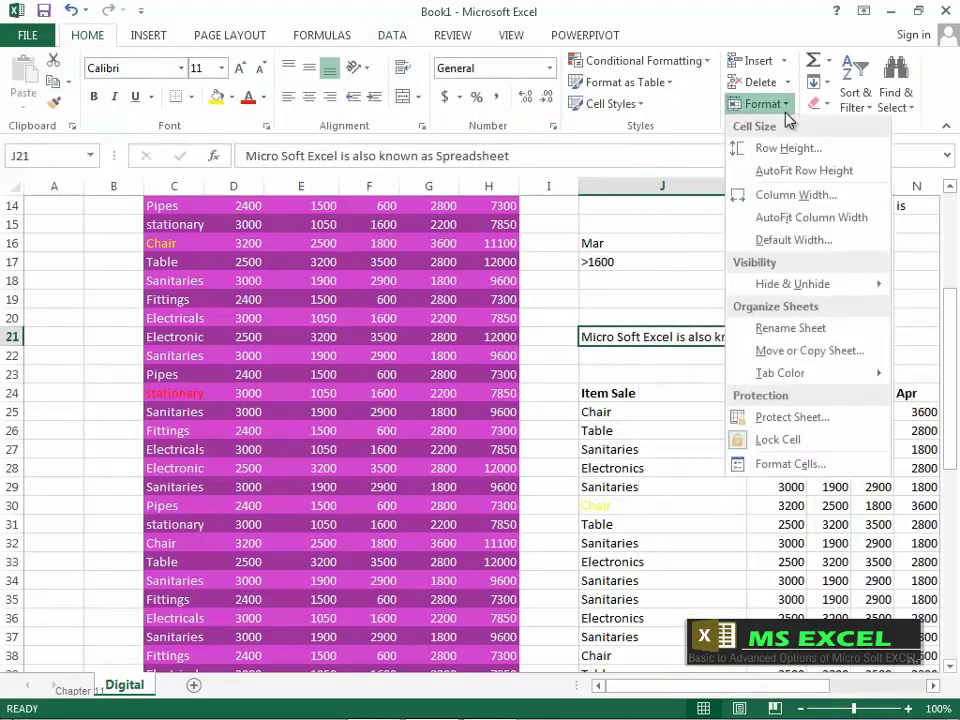
pyautogui.click(825, 219)
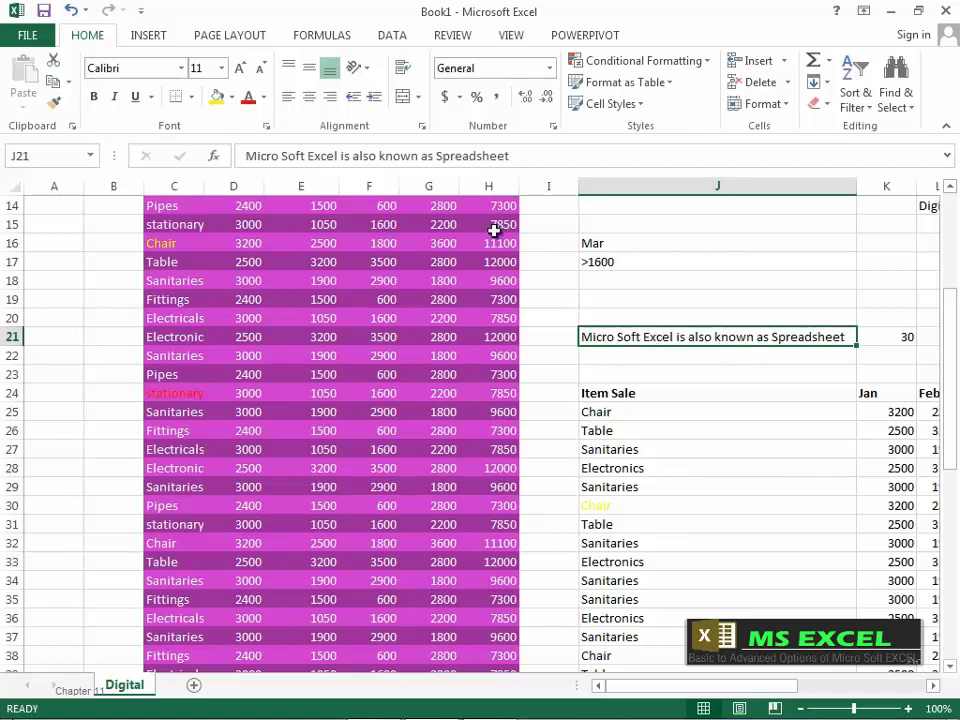
# Narrow column J back down and delete the 30 from K21
pyautogui.click(391, 35)
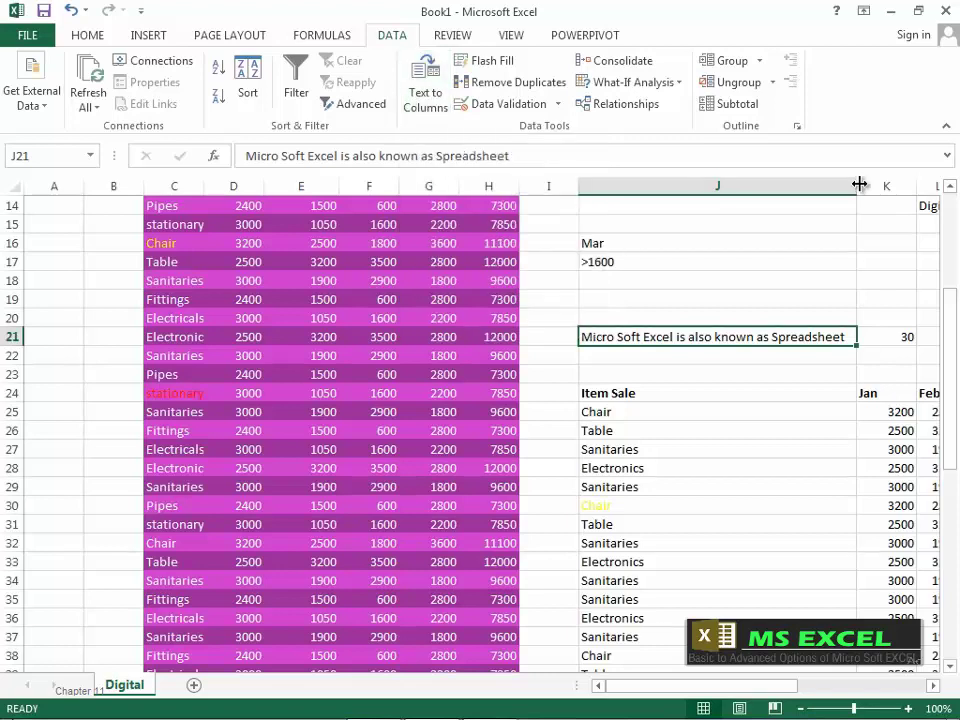
pyautogui.moveTo(857, 186); pyautogui.dragTo(654, 188)
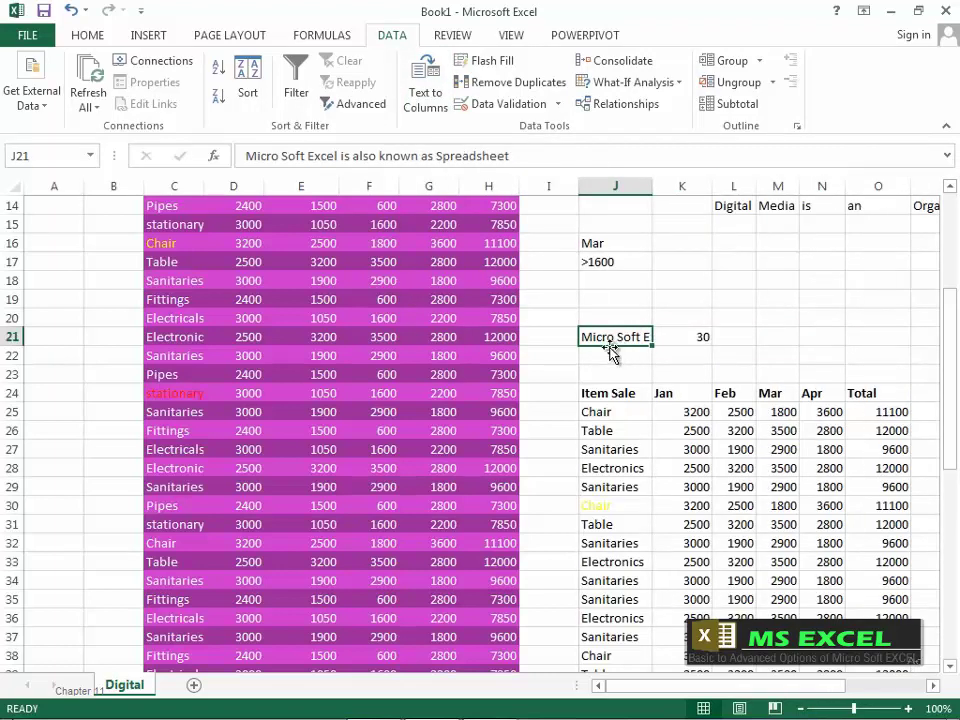
pyautogui.click(692, 334)
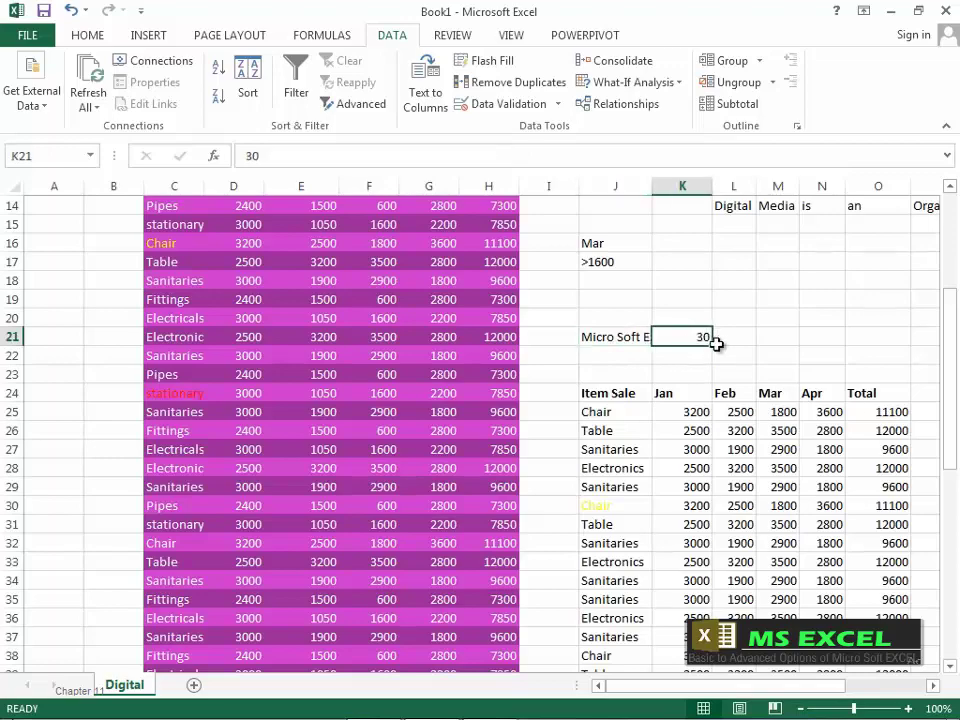
pyautogui.press('Delete')
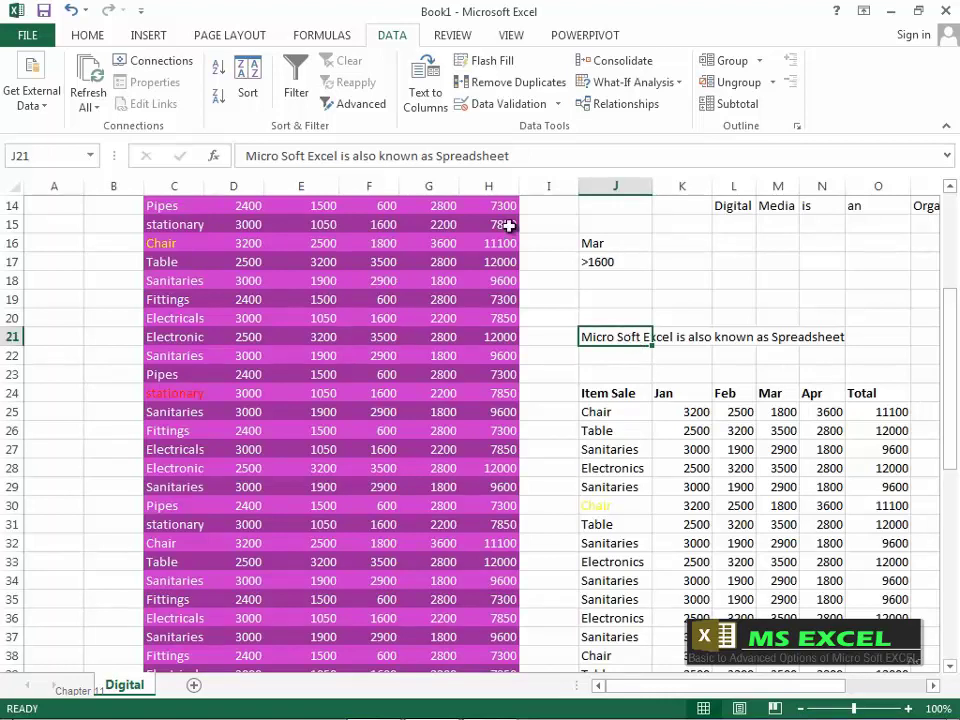
# Start Text to Columns on J21's sentence with the Fixed width option
pyautogui.click(434, 112)
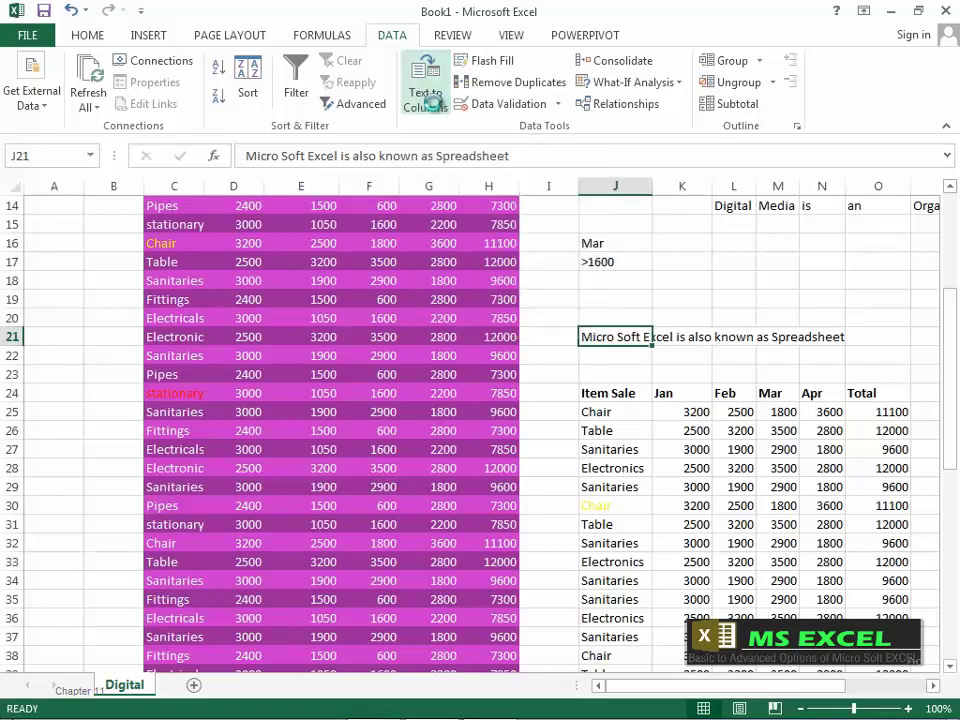
pyautogui.moveTo(390, 284); pyautogui.dragTo(386, 214)
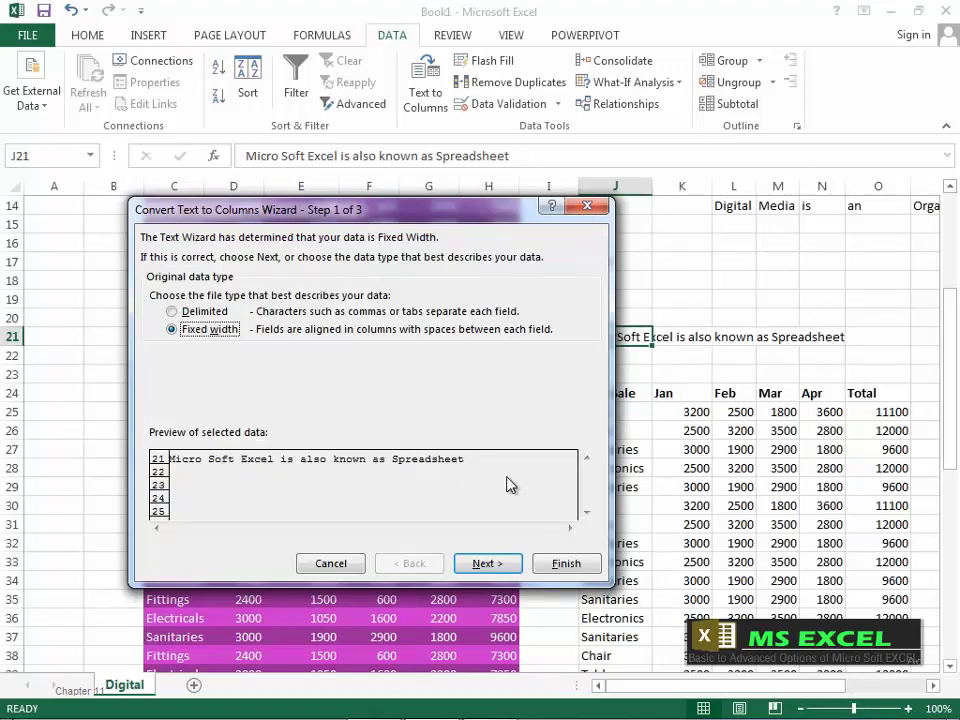
pyautogui.click(488, 564)
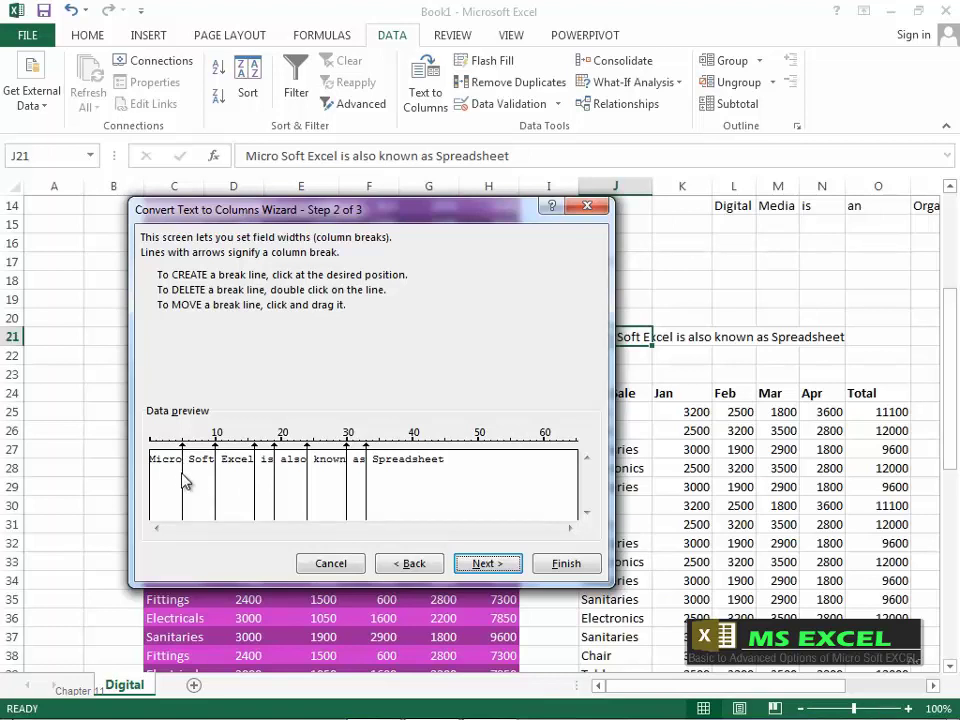
# Place break lines between the words, starting with Micro and Soft, and finish the split
pyautogui.moveTo(186, 483); pyautogui.dragTo(204, 569)
pyautogui.doubleClick(216, 488)
pyautogui.click(184, 490)
pyautogui.moveTo(180, 495); pyautogui.dragTo(190, 499)
pyautogui.moveTo(257, 504); pyautogui.dragTo(216, 504)
pyautogui.click(484, 565)
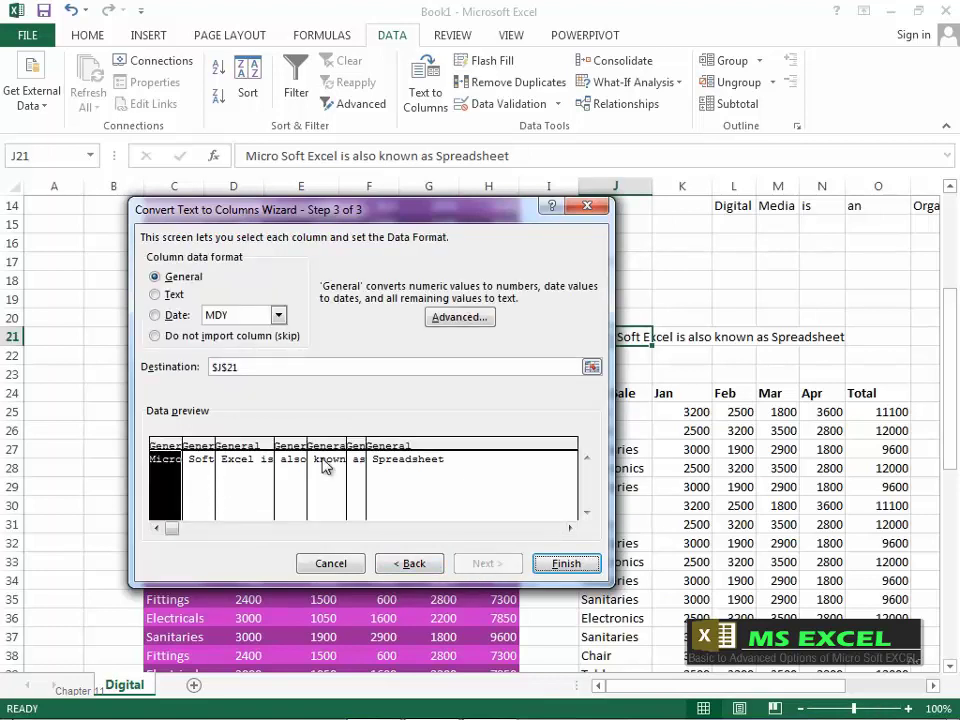
pyautogui.click(557, 566)
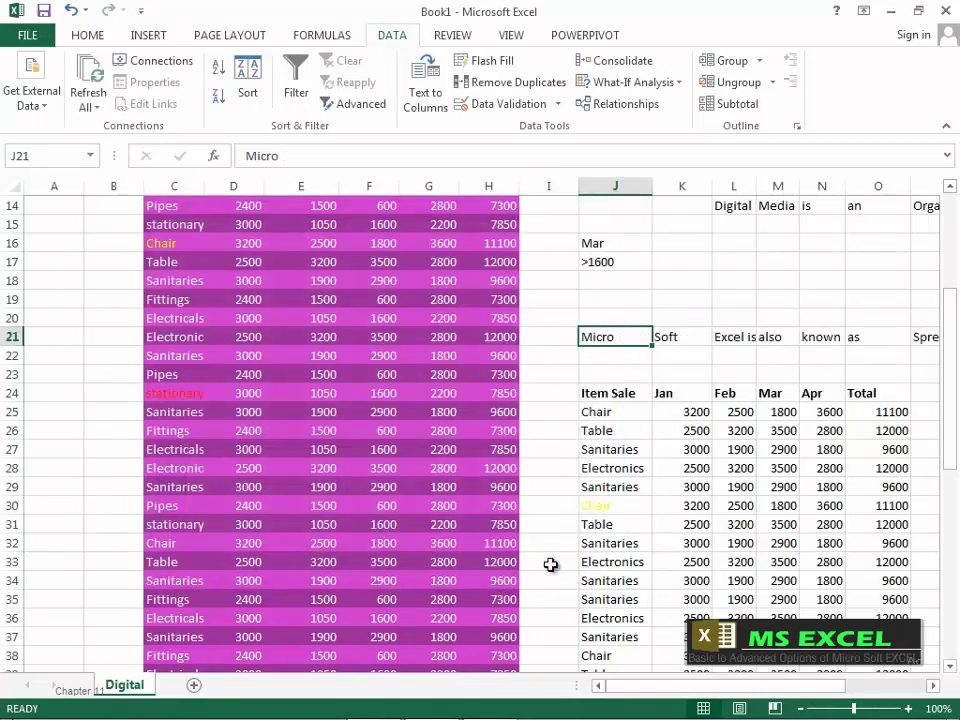
pyautogui.click(675, 339)
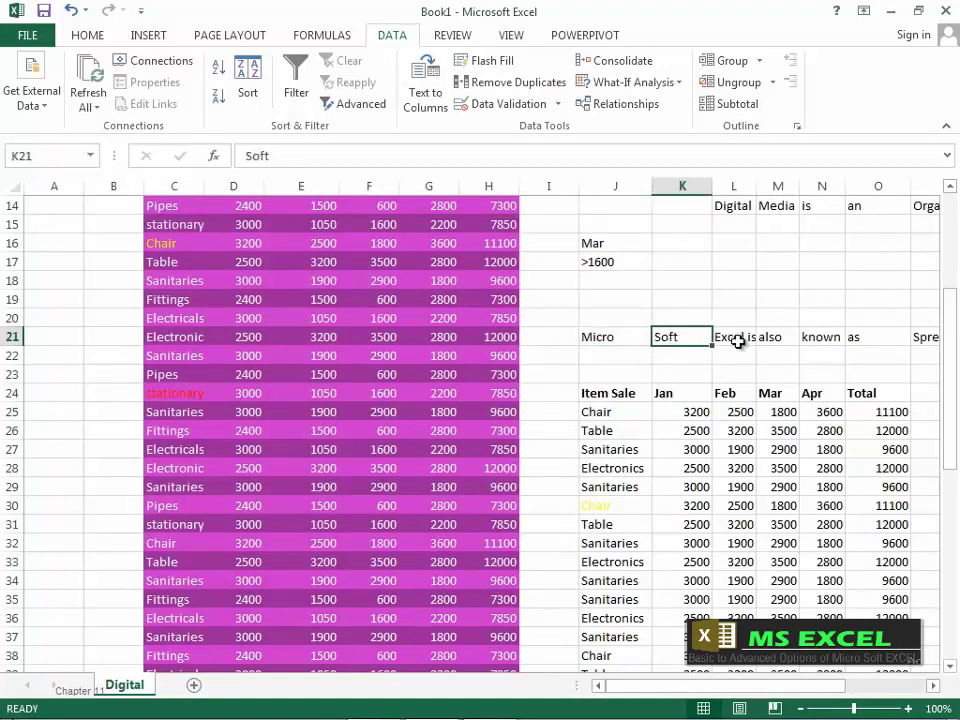
pyautogui.click(750, 339)
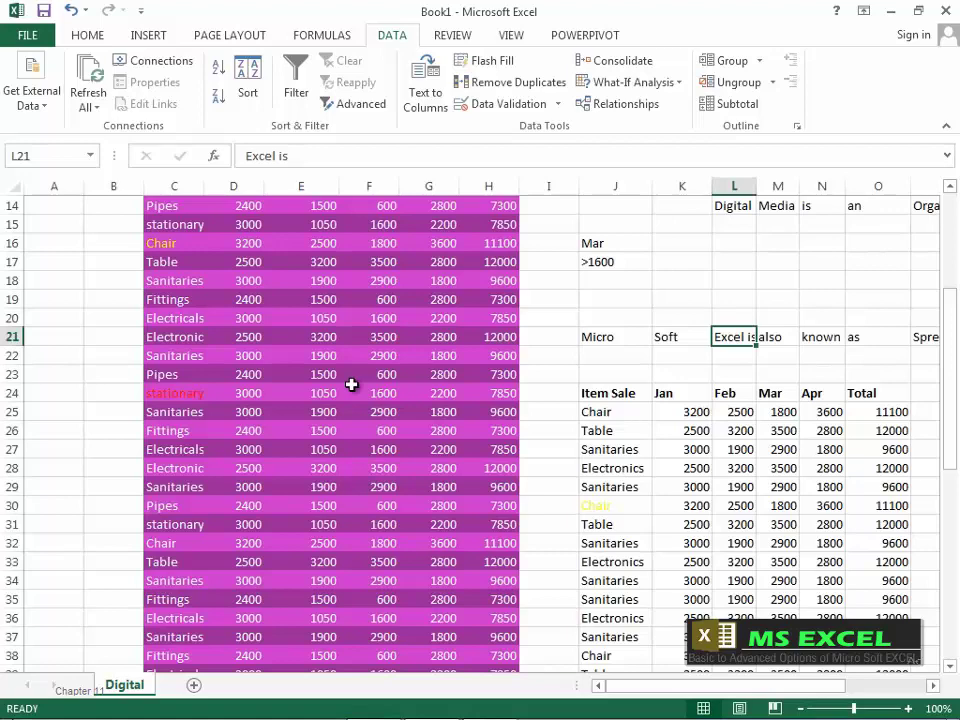
pyautogui.scroll(3, 352, 385)
pyautogui.press('Left')
pyautogui.press('Left')
pyautogui.press('Up')
pyautogui.press('Up')
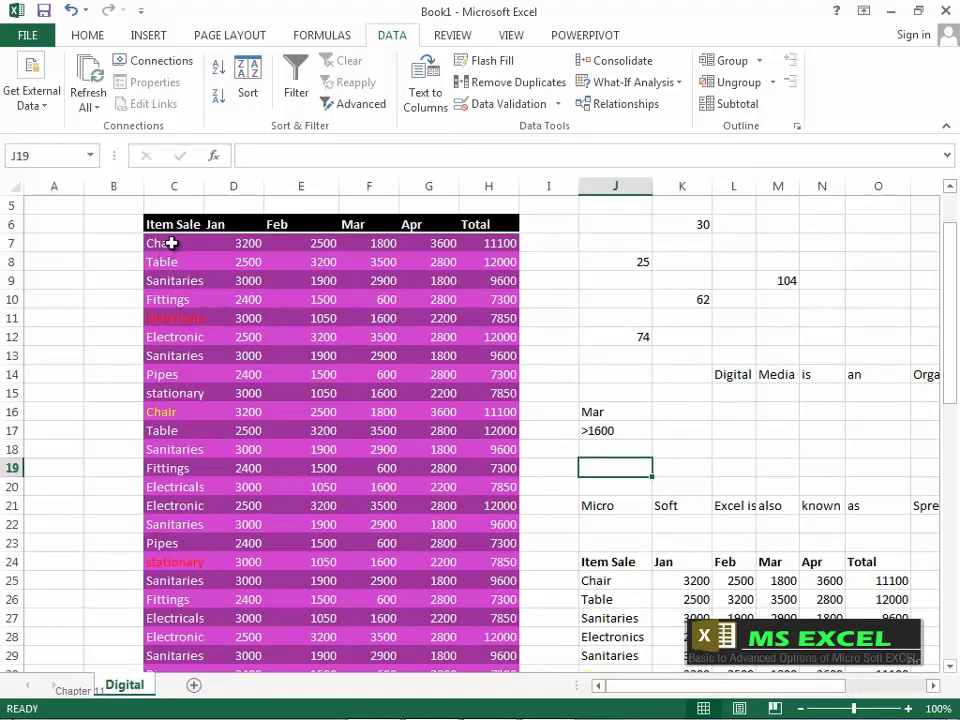
# Select the Item Sale column for Remove Duplicates, keeping My data has headers checked
pyautogui.moveTo(171, 223); pyautogui.dragTo(184, 615)
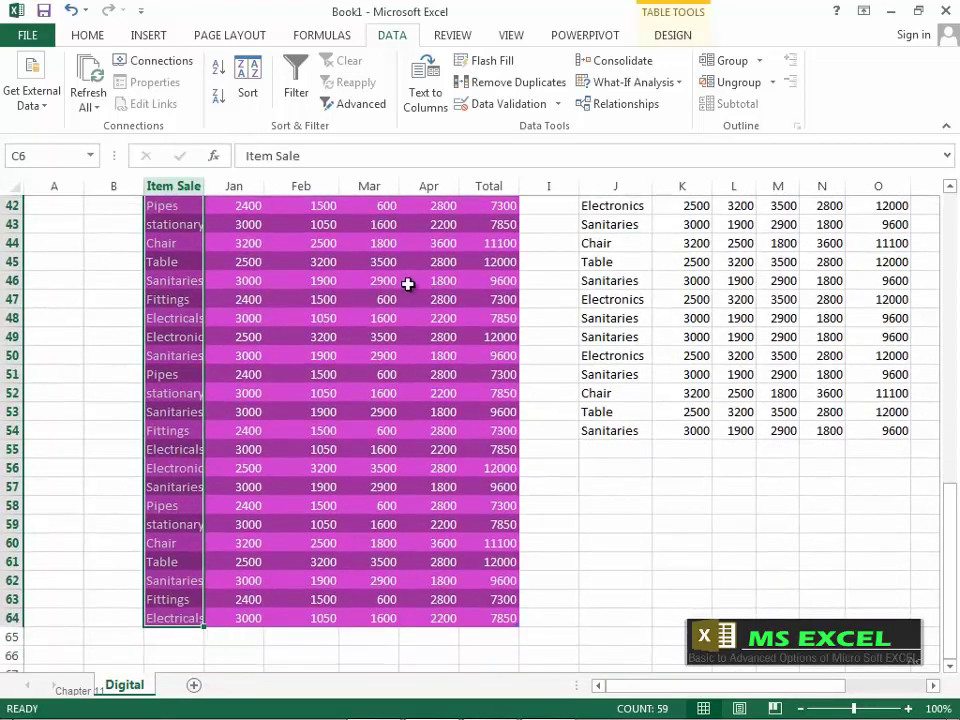
pyautogui.click(527, 88)
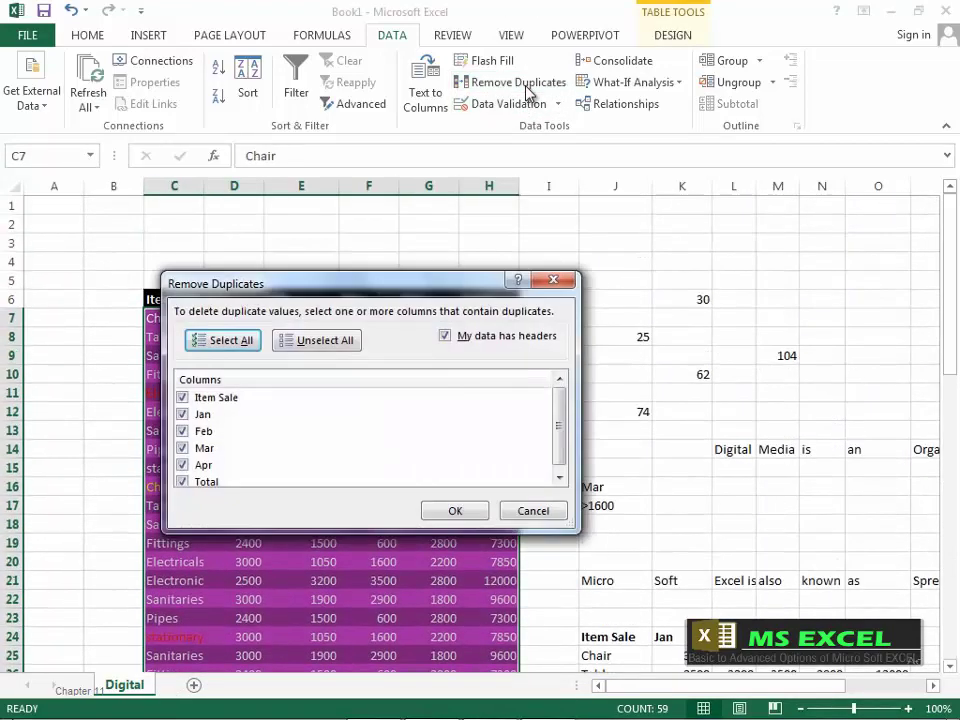
pyautogui.moveTo(296, 285); pyautogui.dragTo(431, 257)
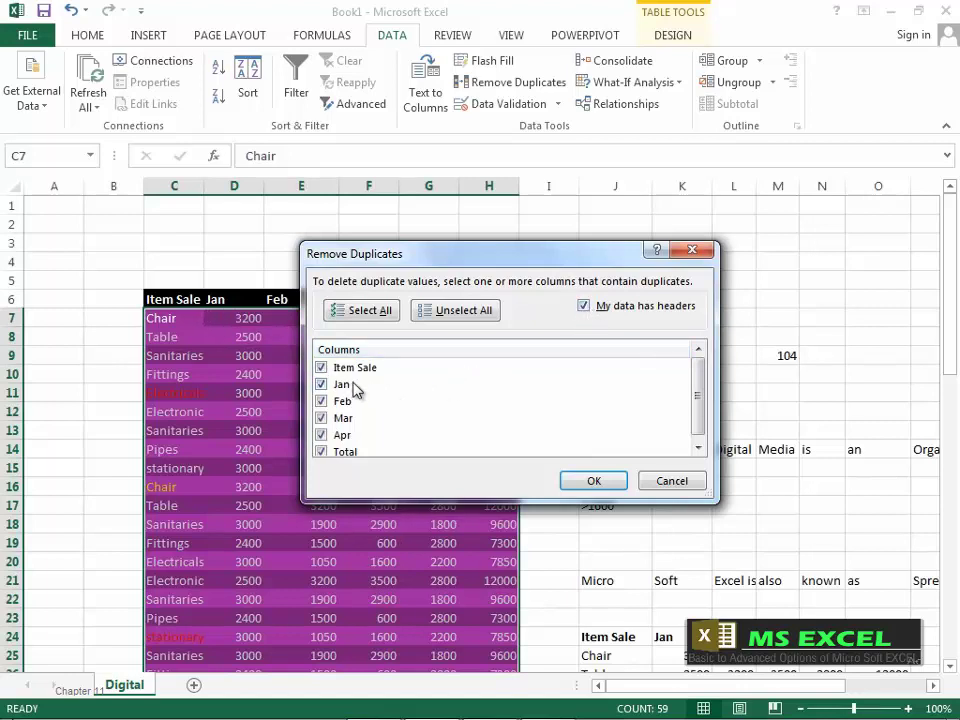
pyautogui.click(586, 308)
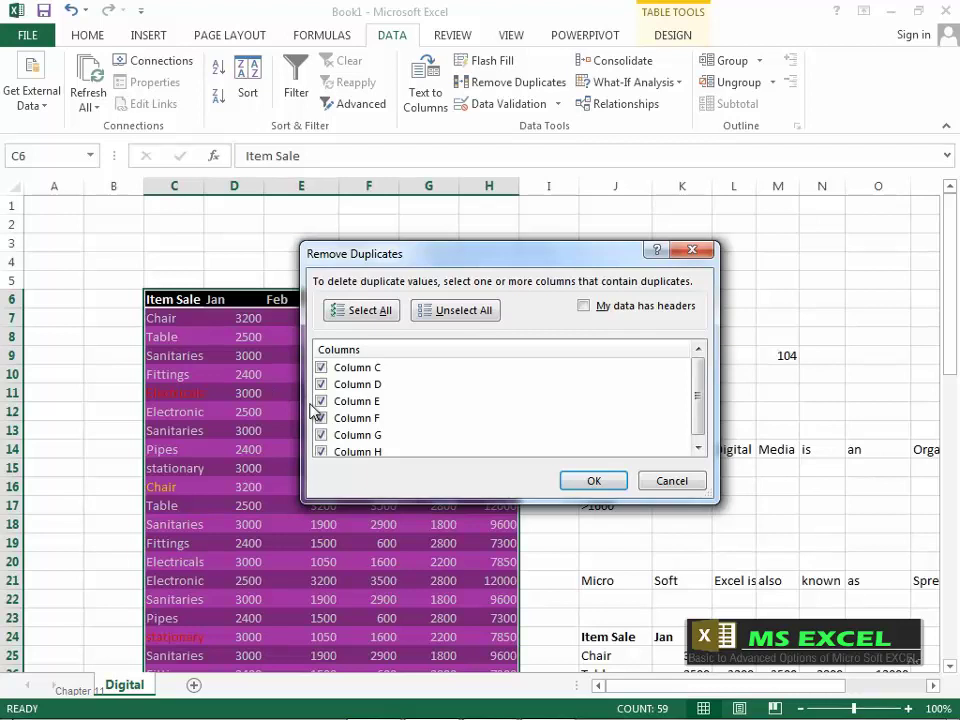
pyautogui.click(584, 308)
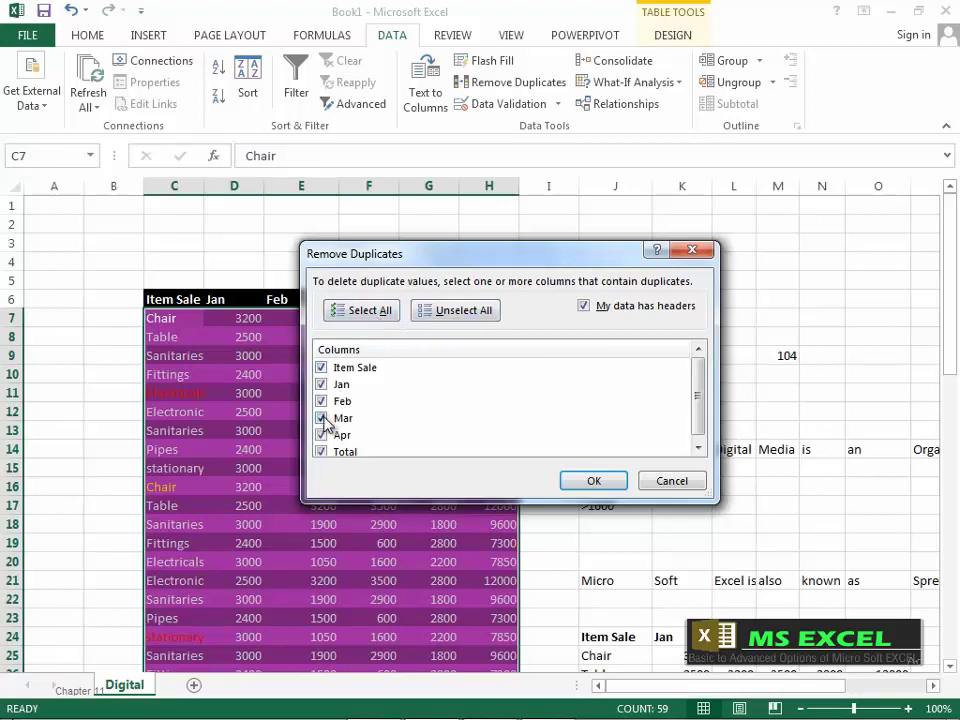
# Remove duplicate rows comparing Item Sale only, leaving 8 unique items
pyautogui.click(467, 313)
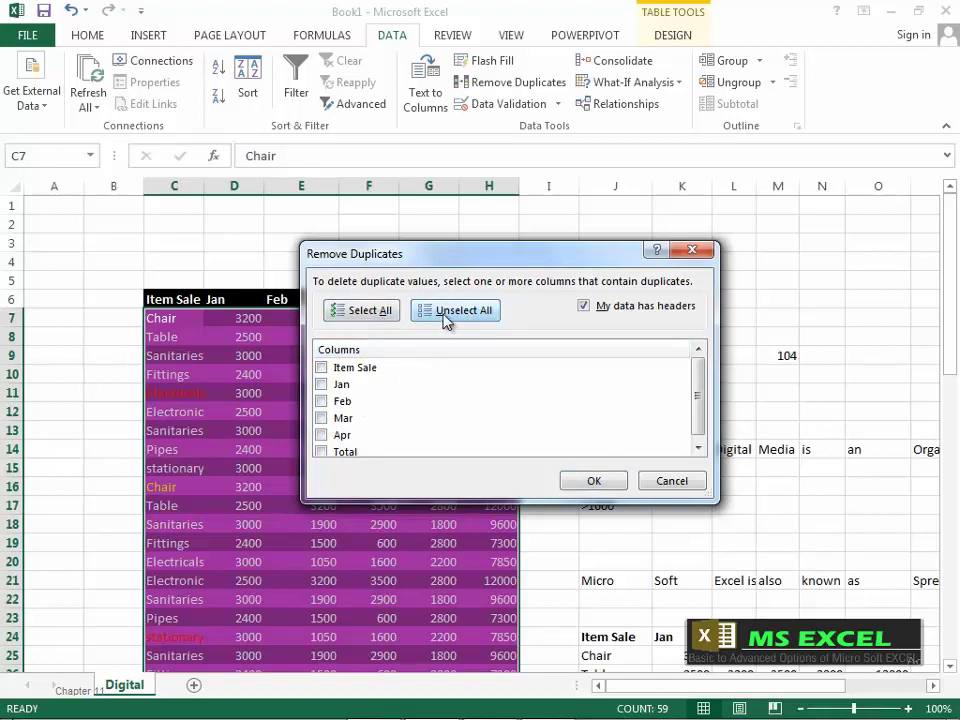
pyautogui.click(322, 368)
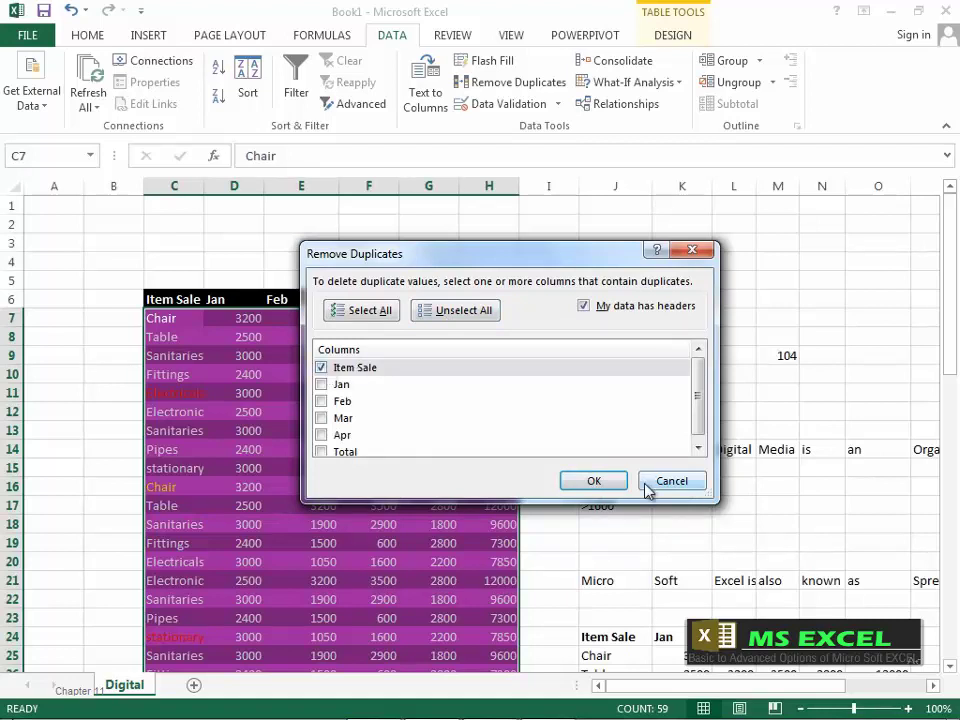
pyautogui.click(612, 484)
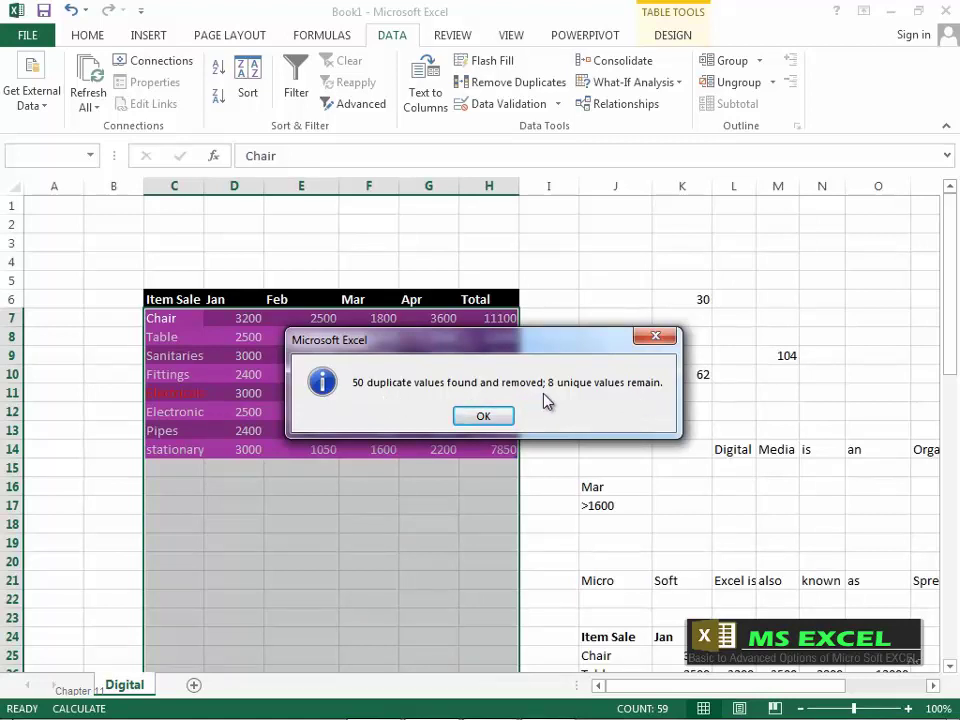
pyautogui.click(491, 418)
pyautogui.click(368, 542)
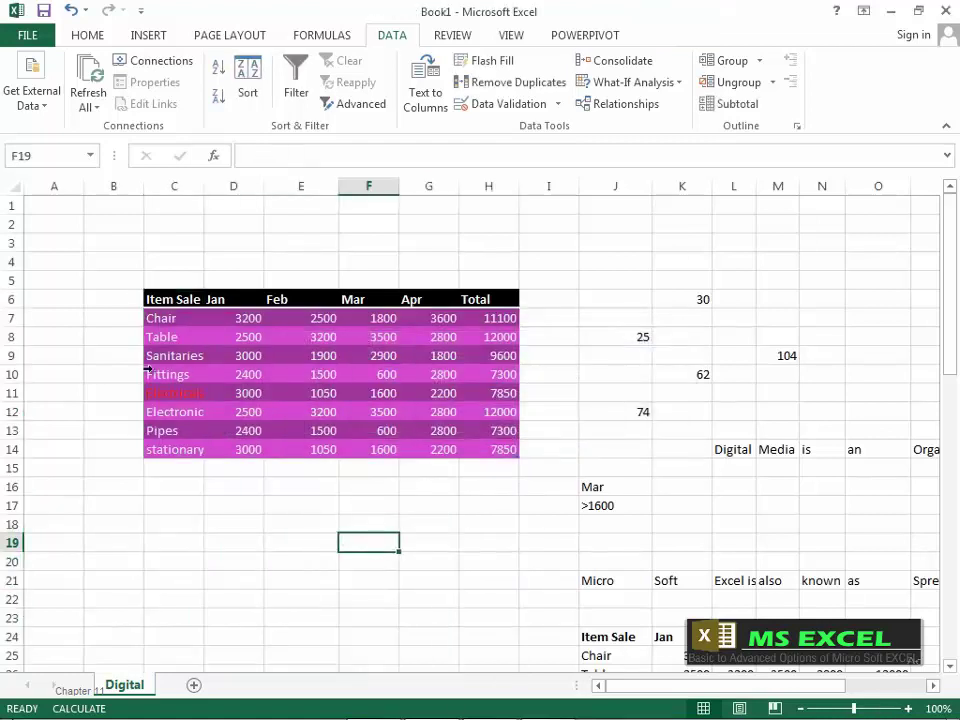
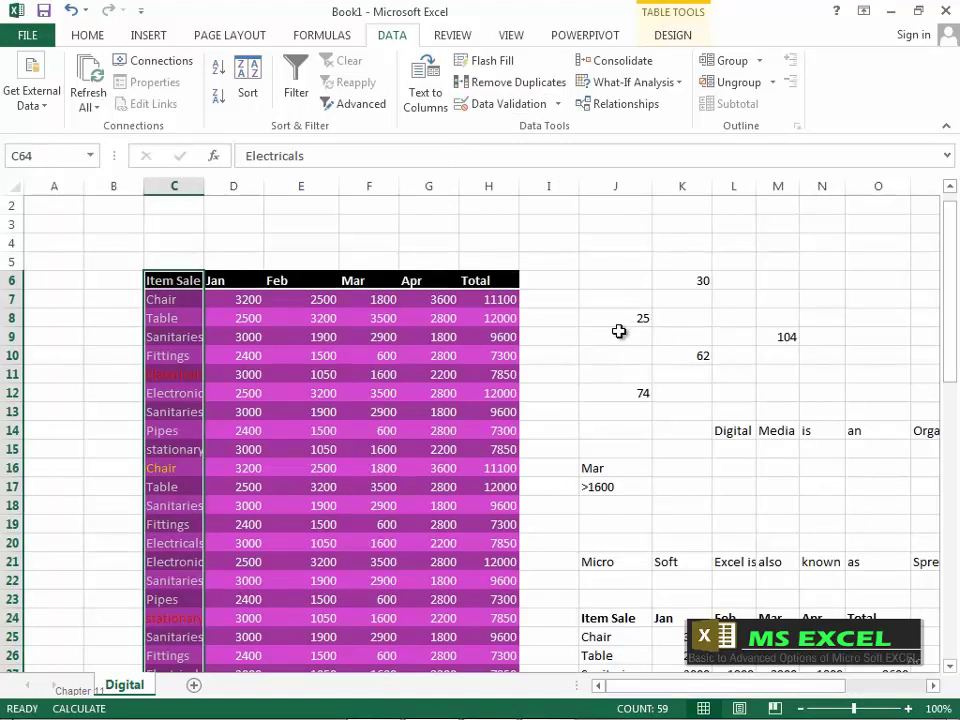
# Clear the numbers 30, 25, 62, 104, 74 and the stray text from J5:O15
pyautogui.moveTo(609, 261); pyautogui.dragTo(853, 452)
pyautogui.press('Delete')
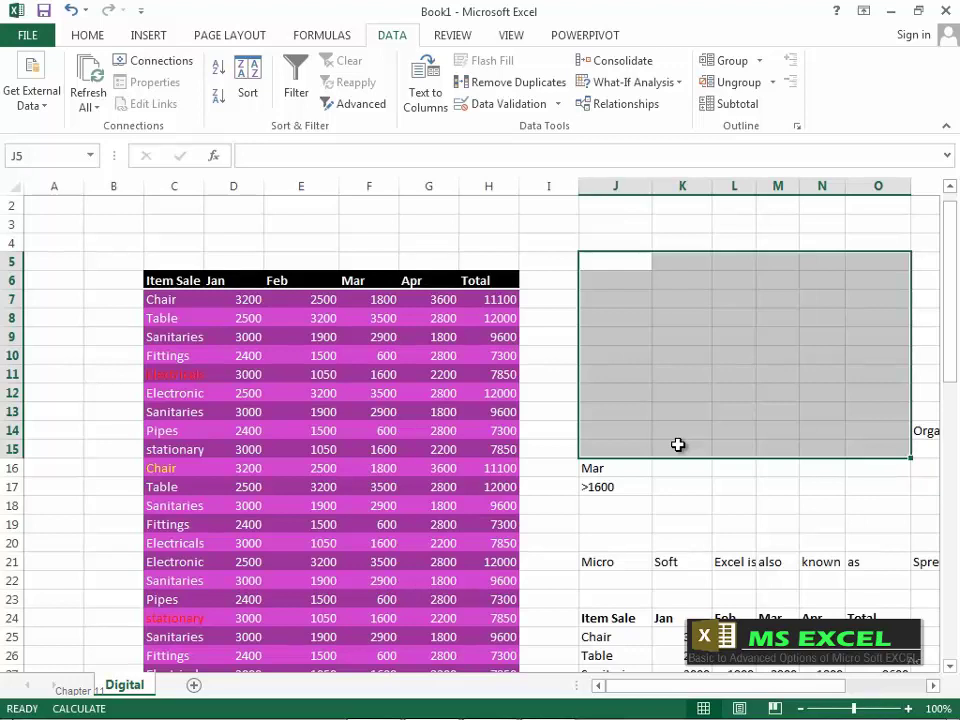
# Set J5:O15's validation to allow whole numbers between minimum 10 and maximum 100
pyautogui.click(505, 107)
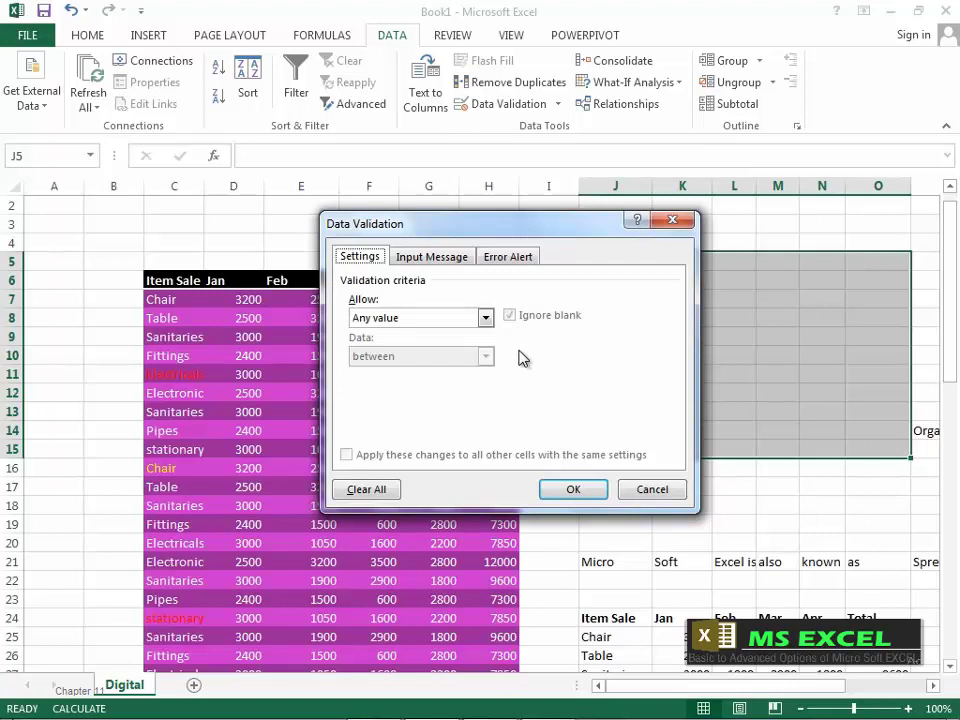
pyautogui.moveTo(562, 229); pyautogui.dragTo(436, 242)
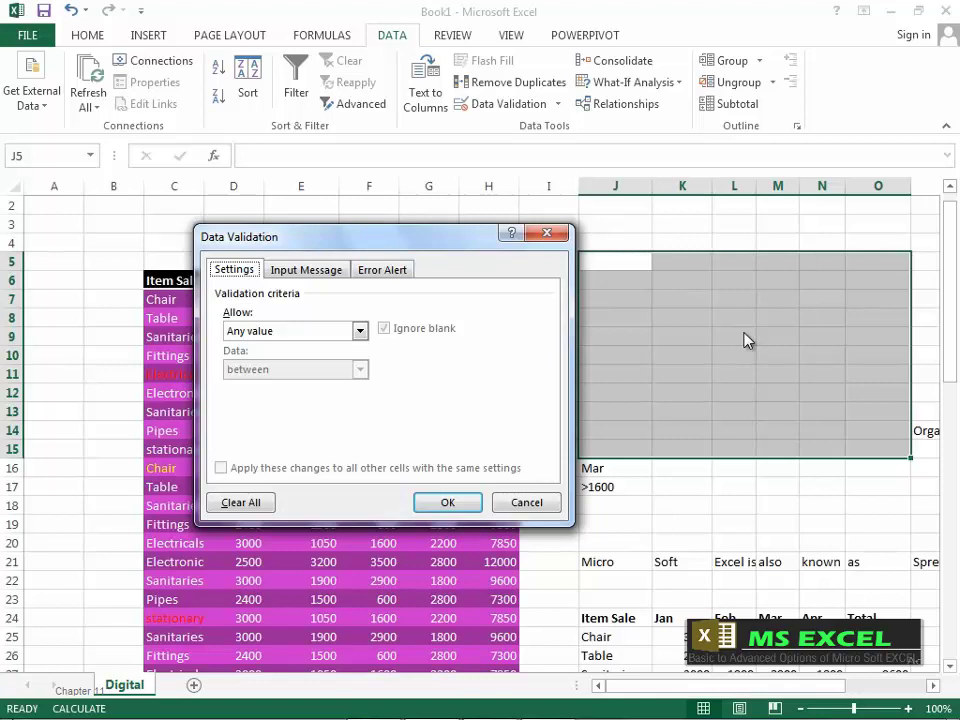
pyautogui.click(360, 331)
pyautogui.click(303, 367)
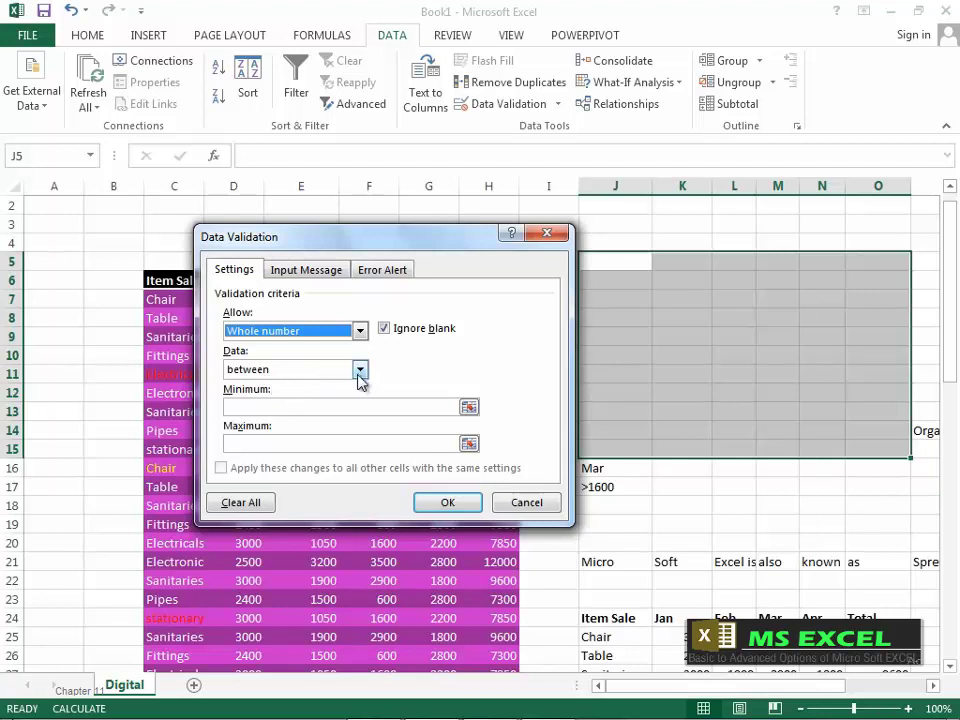
pyautogui.click(253, 407)
pyautogui.write('10')
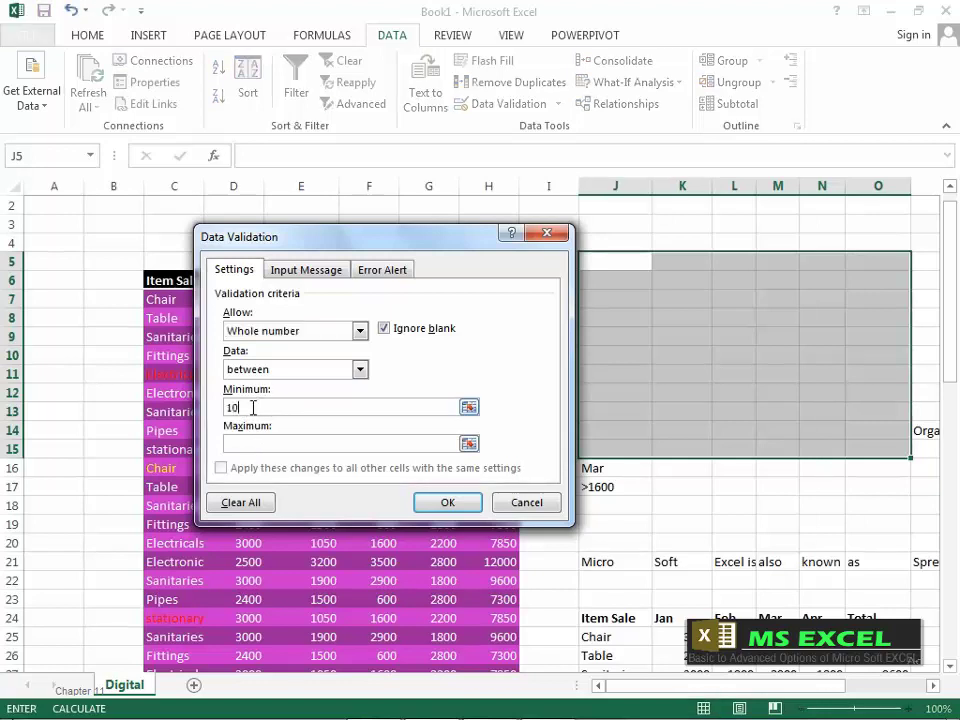
pyautogui.click(253, 441)
pyautogui.write('100')
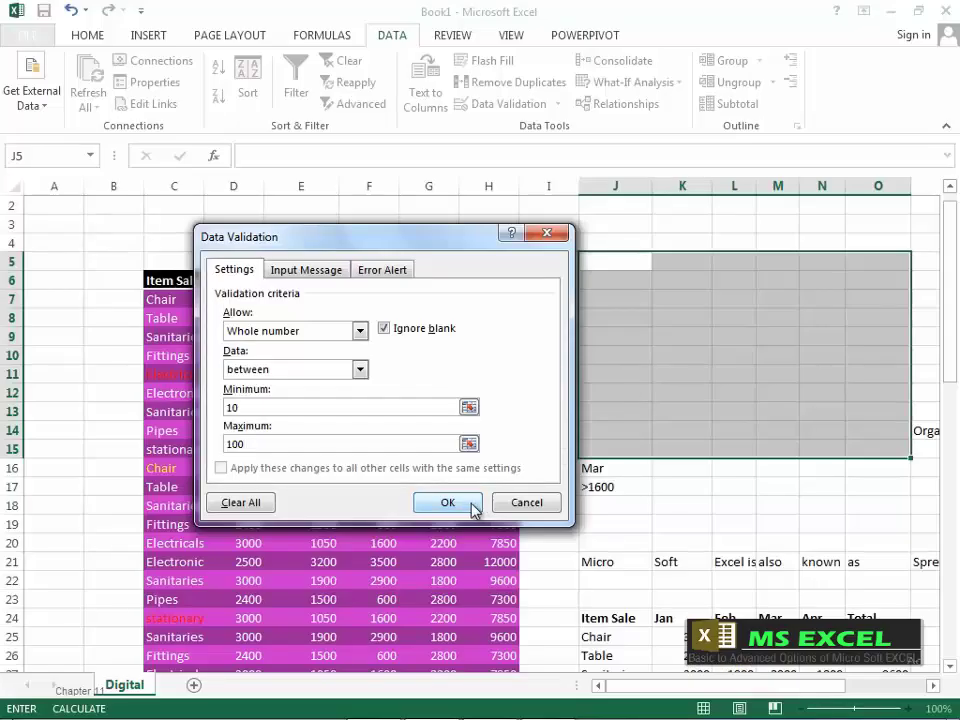
# Apply the rule, then enter 10 in J5, 50 in K5 and 100 in K6
pyautogui.click(445, 501)
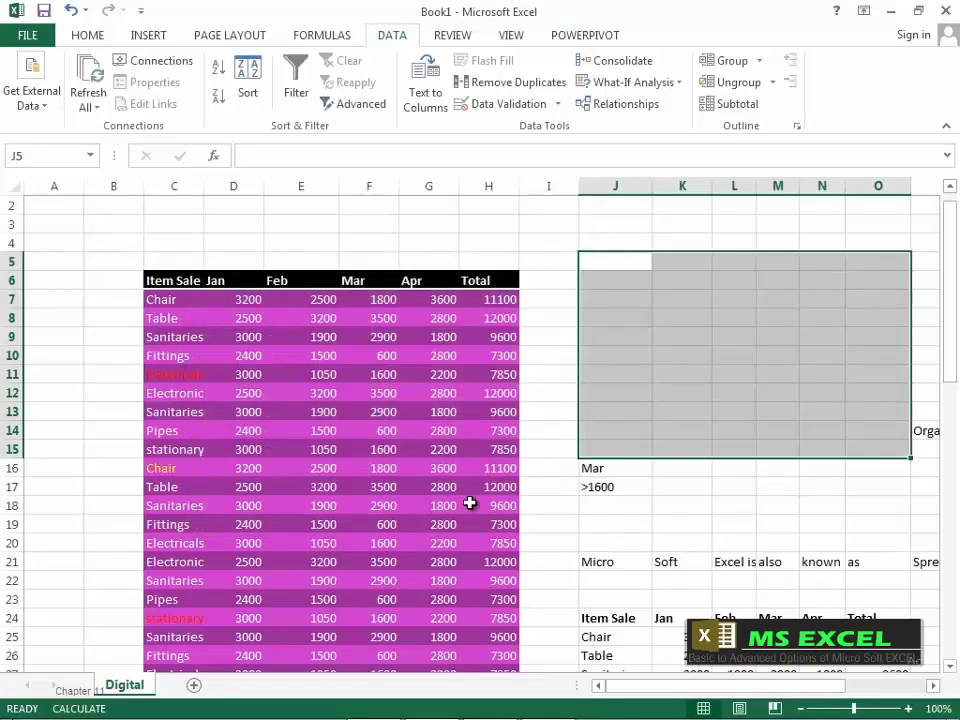
pyautogui.click(637, 264)
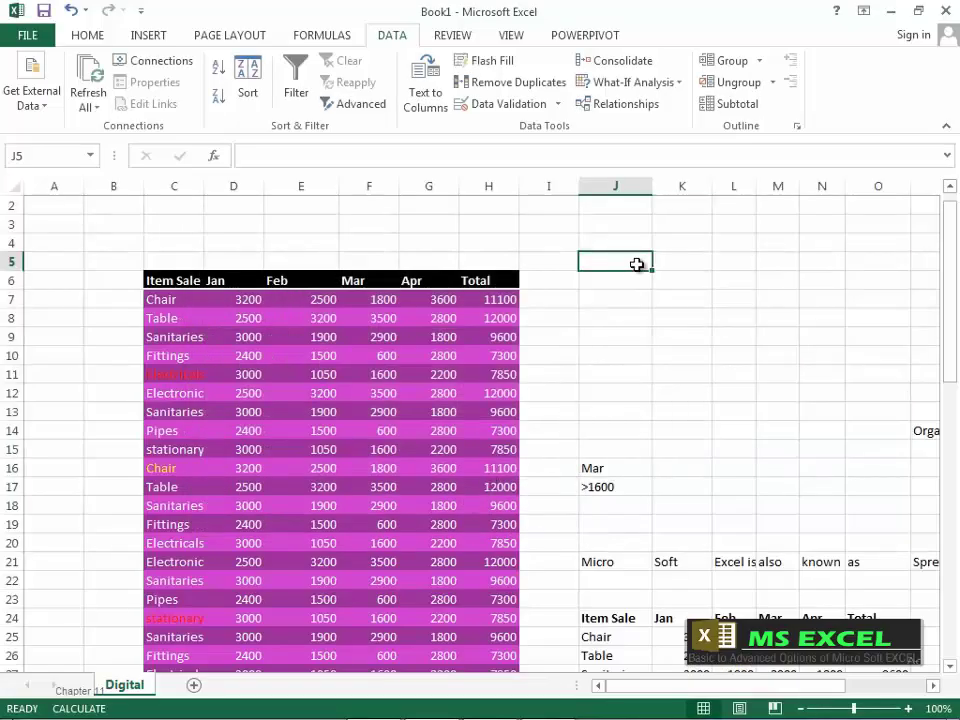
pyautogui.write('10')
pyautogui.click(670, 352)
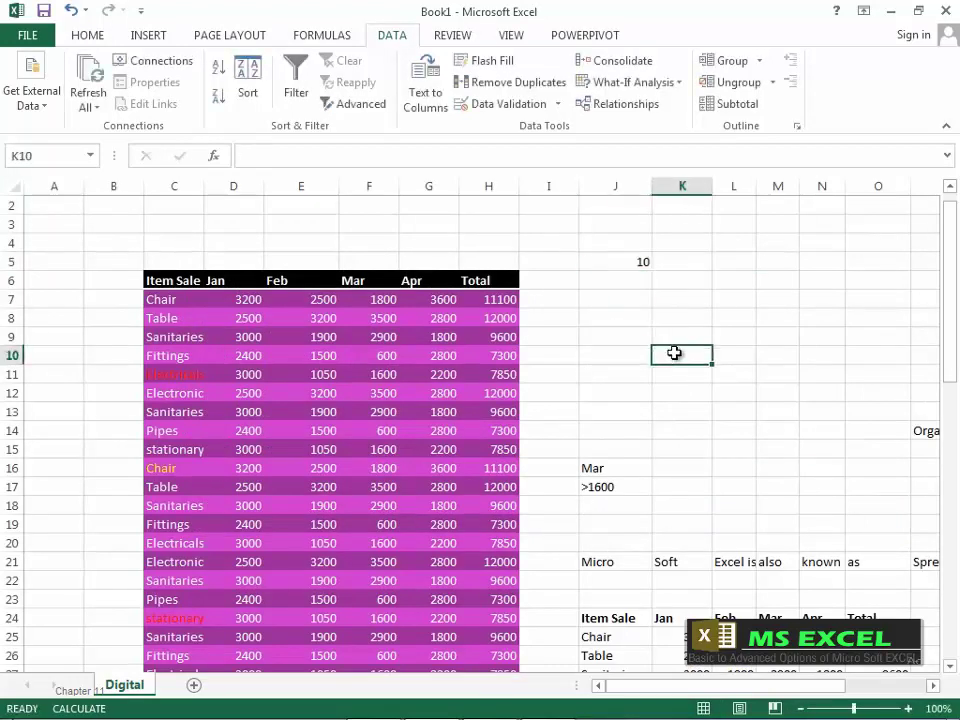
pyautogui.click(687, 262)
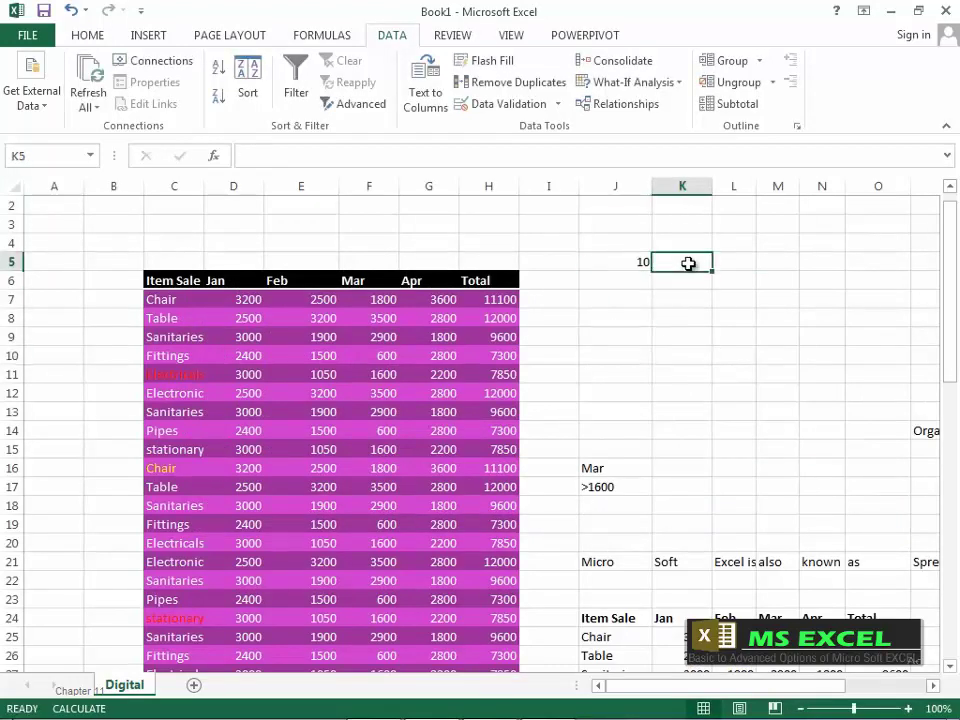
pyautogui.write('50')
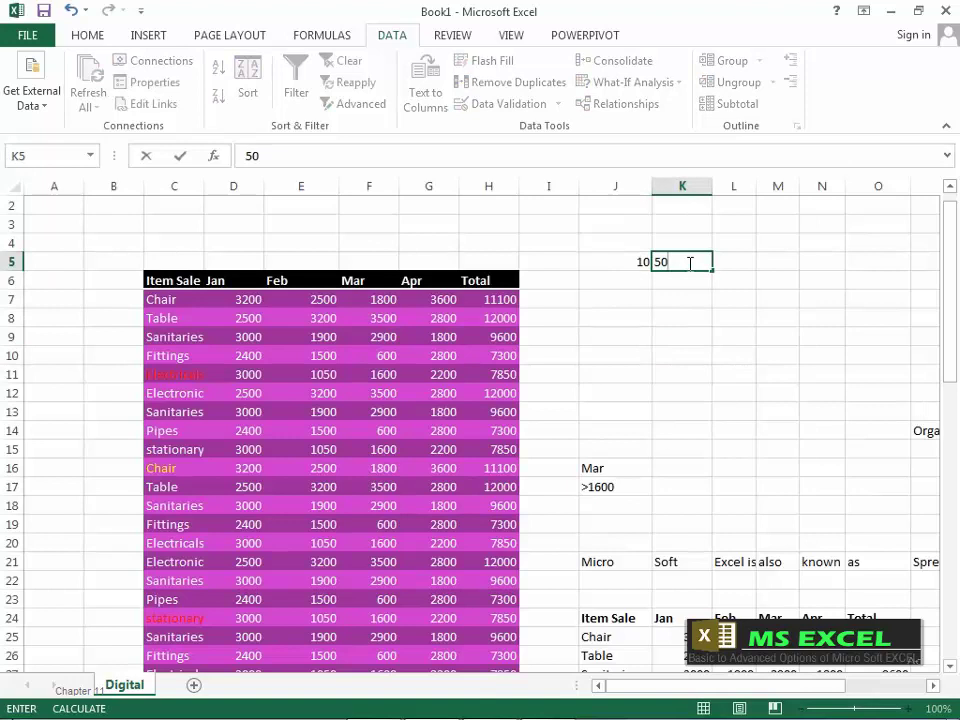
pyautogui.click(707, 326)
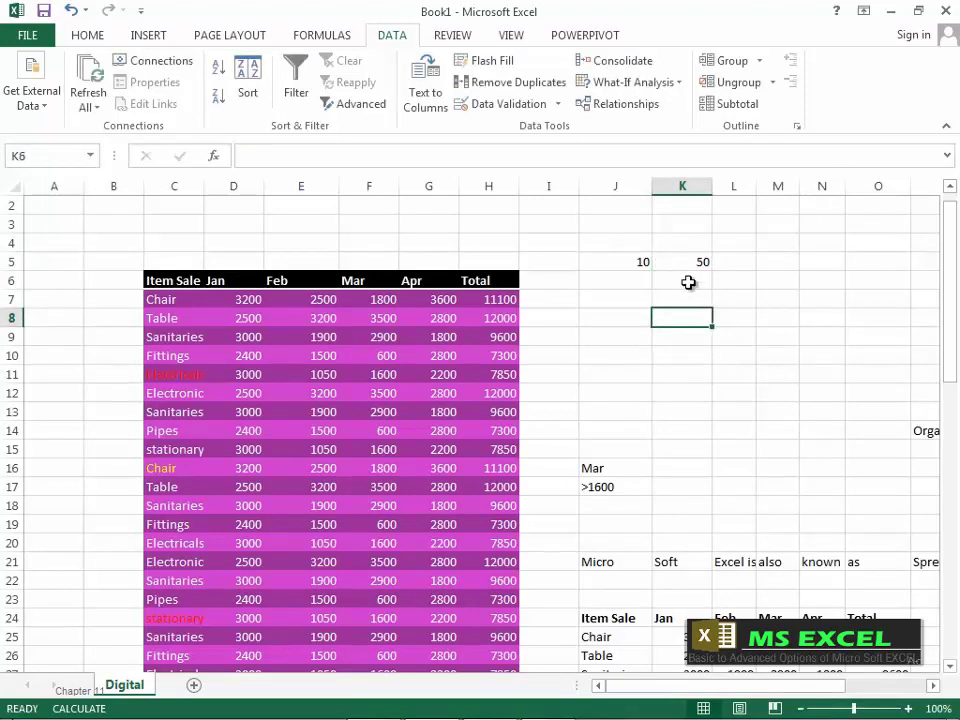
pyautogui.click(688, 282)
pyautogui.write('100')
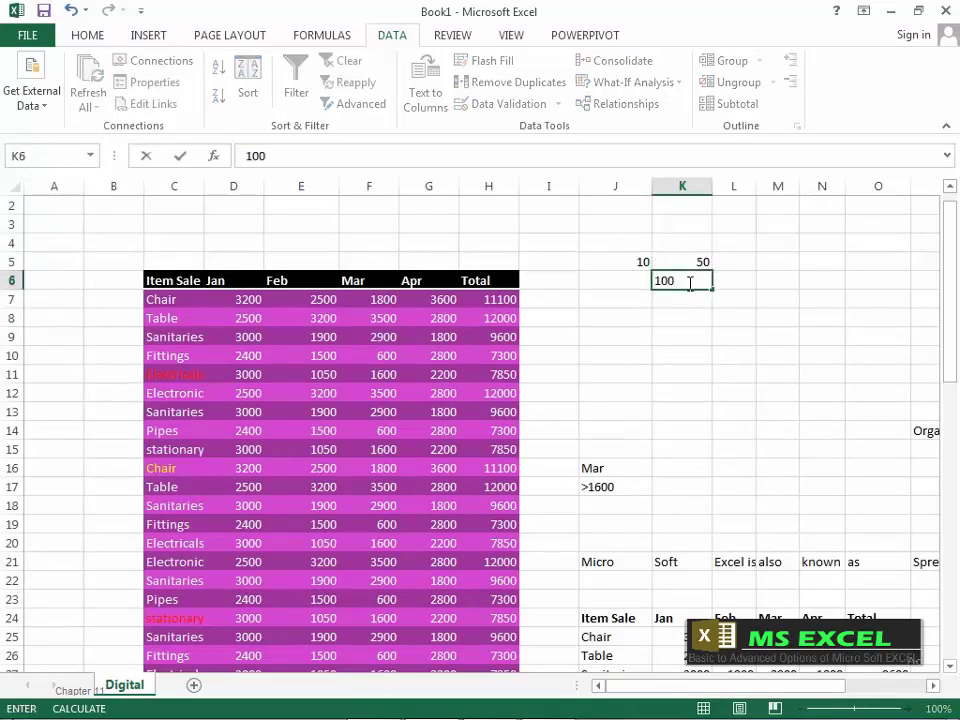
pyautogui.click(688, 358)
# Enter 9 in J7 to trigger the invalid-value warning
pyautogui.click(630, 299)
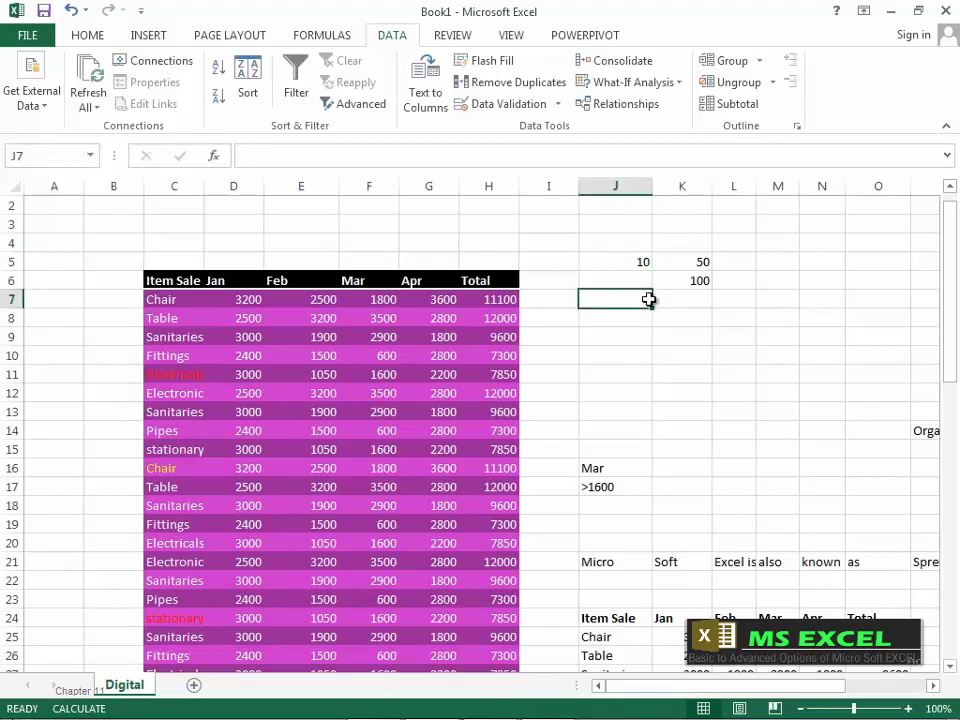
pyautogui.write('9')
pyautogui.press('Return')
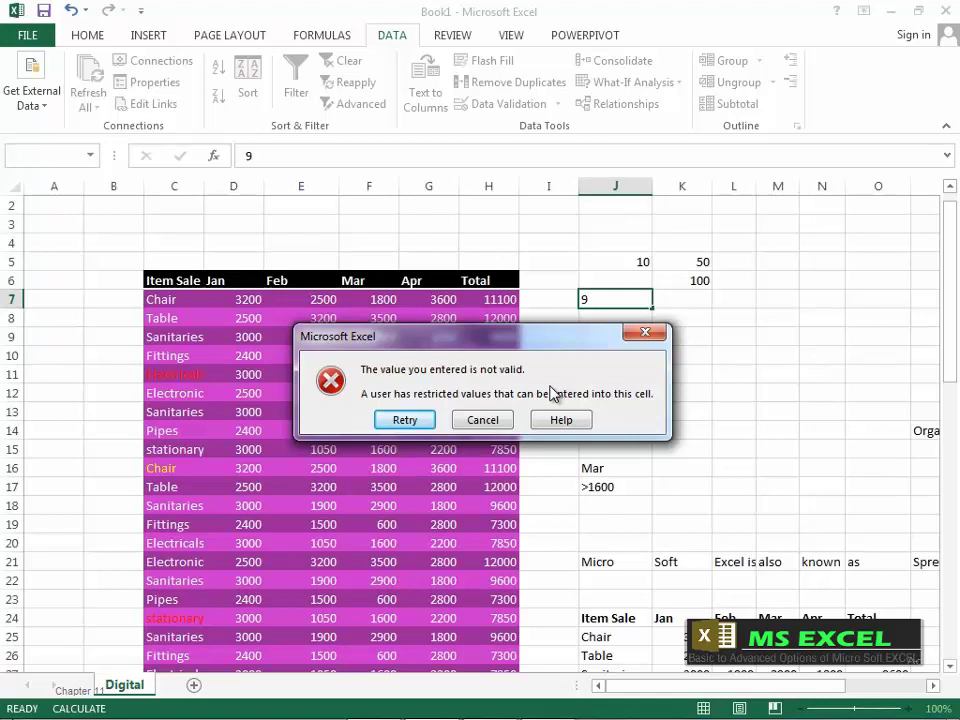
# Retry 9, then try 110 in J7, cancelling both rejected entries so J7 stays empty
pyautogui.click(405, 420)
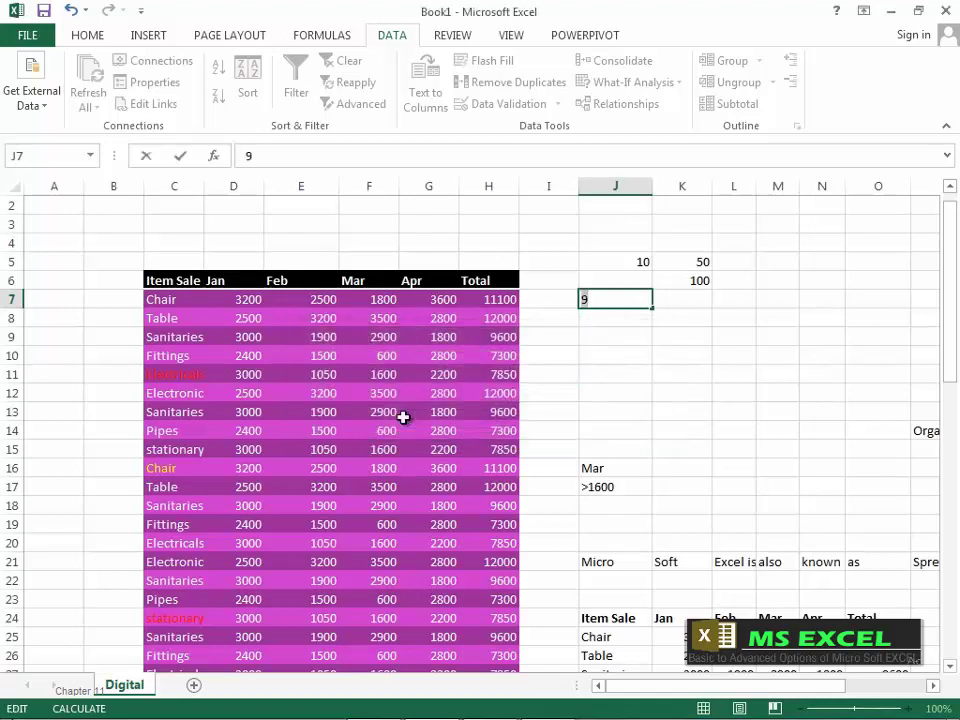
pyautogui.press('Return')
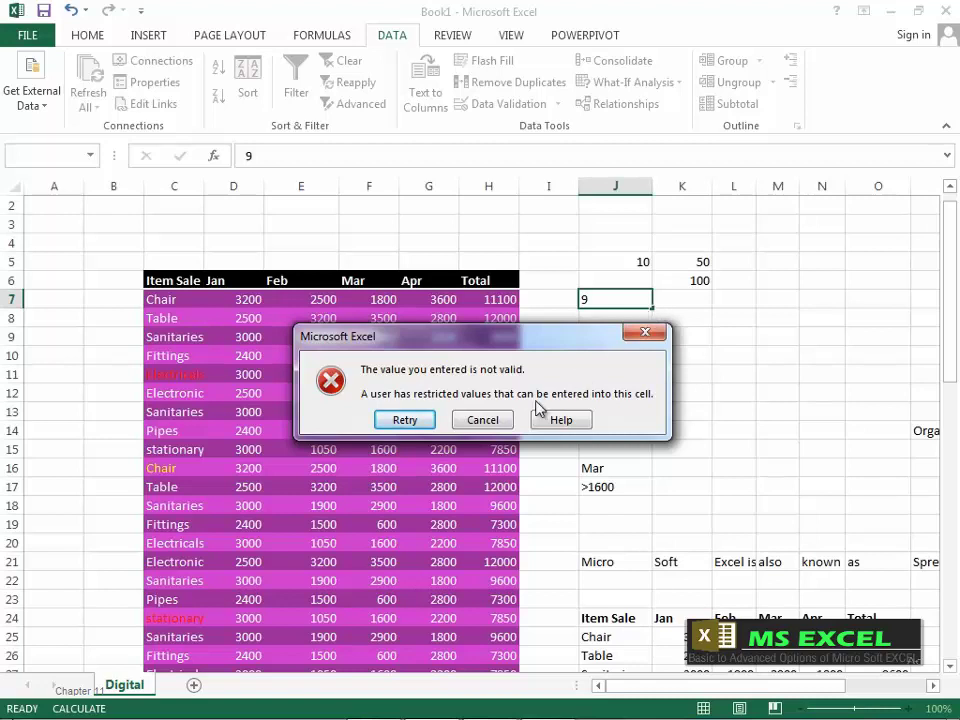
pyautogui.click(495, 420)
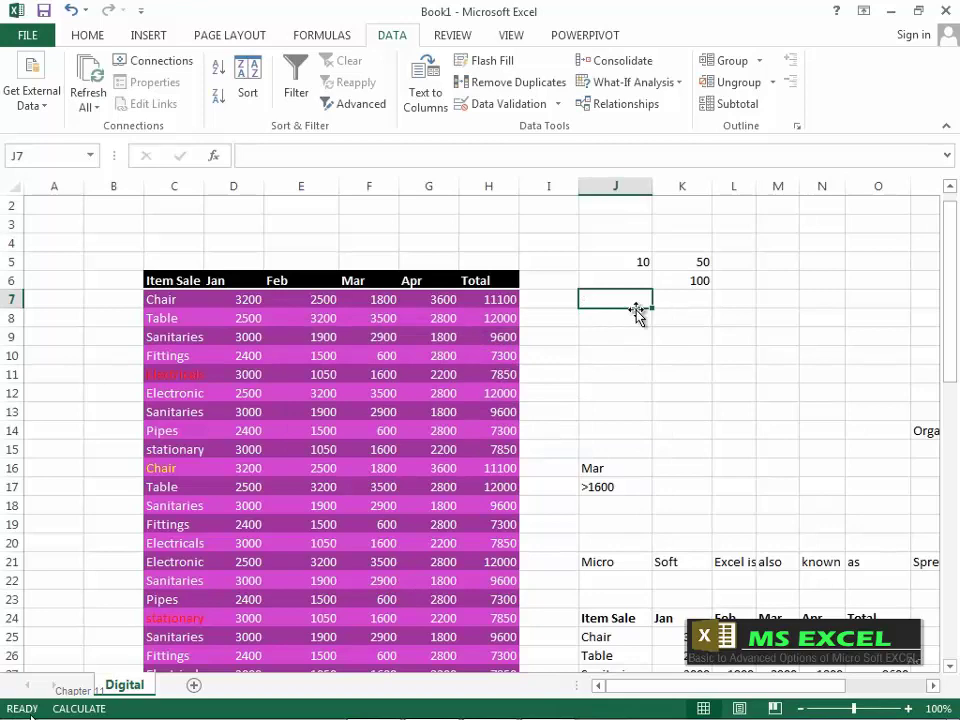
pyautogui.write('110')
pyautogui.press('Return')
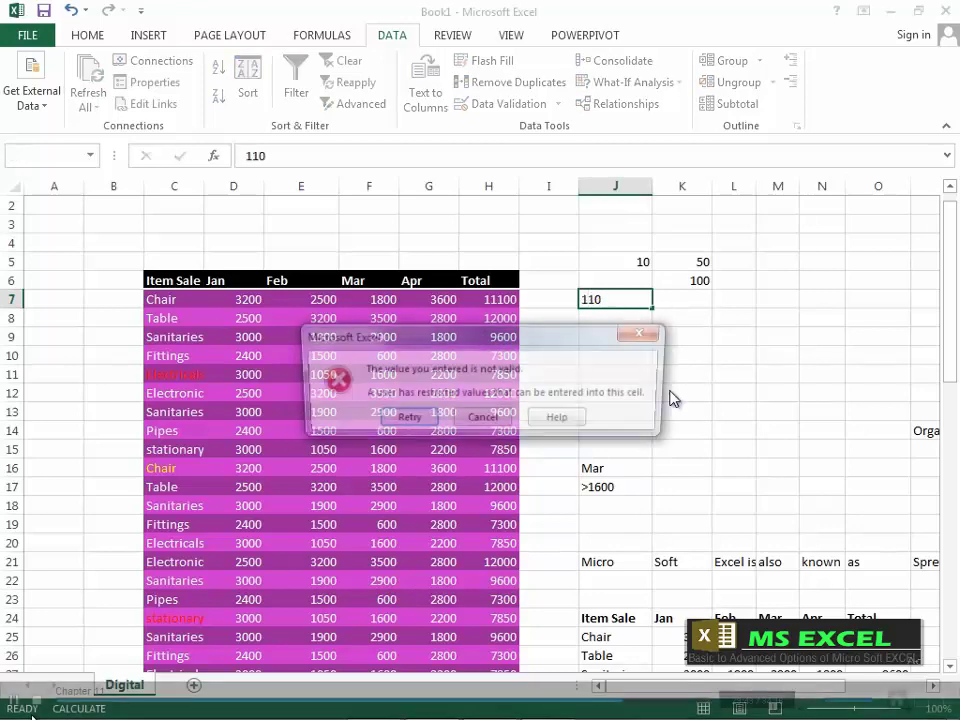
pyautogui.click(490, 421)
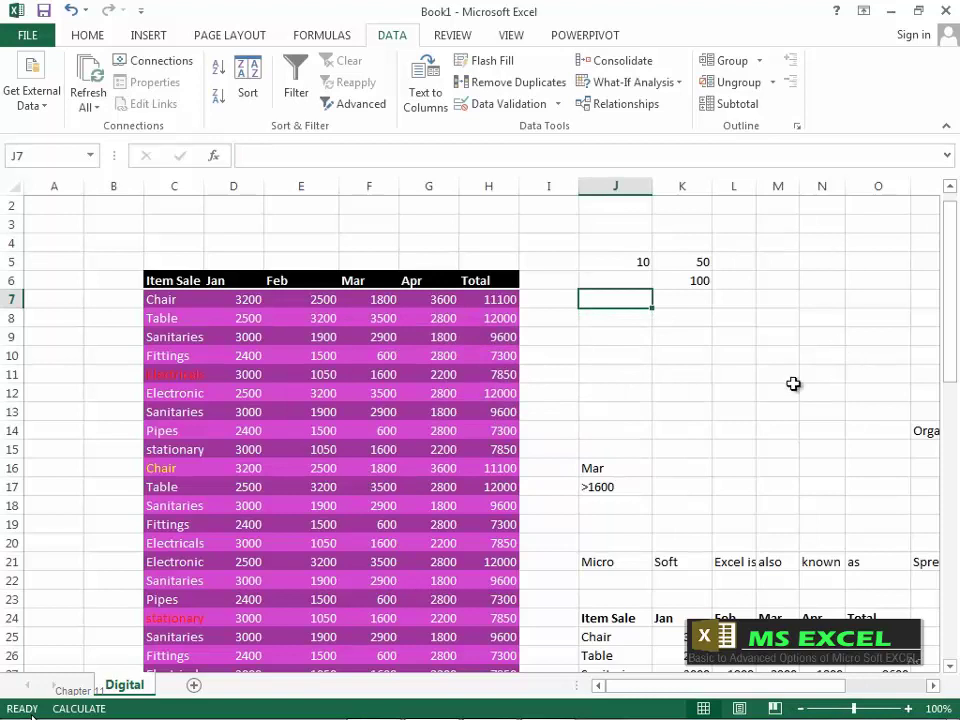
# Enter 200 in D4, then select the range around the test values
pyautogui.click(231, 236)
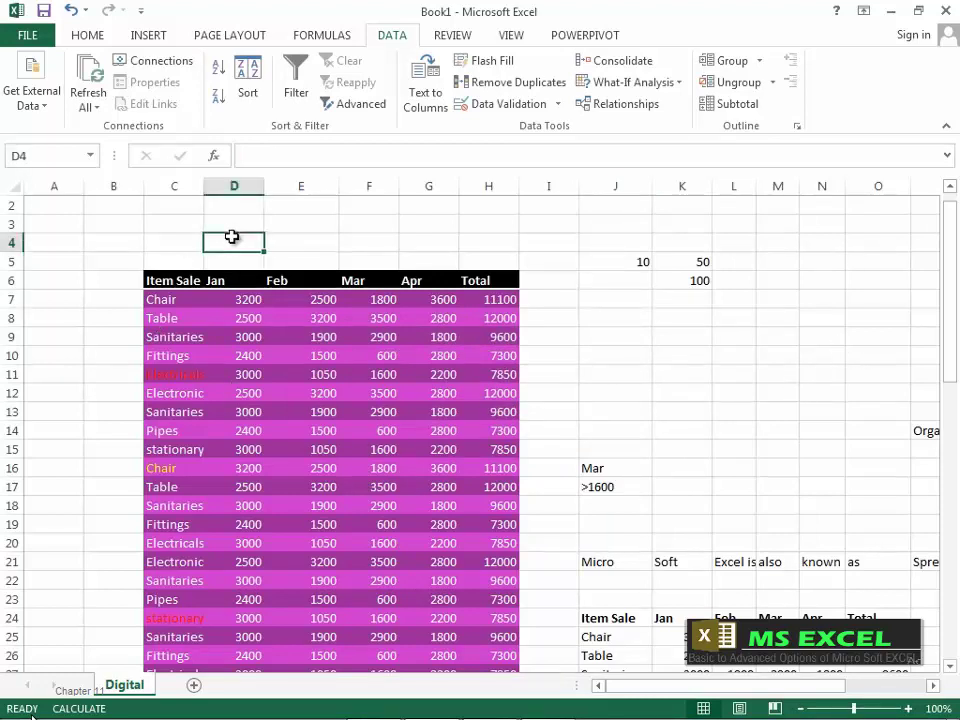
pyautogui.write('200')
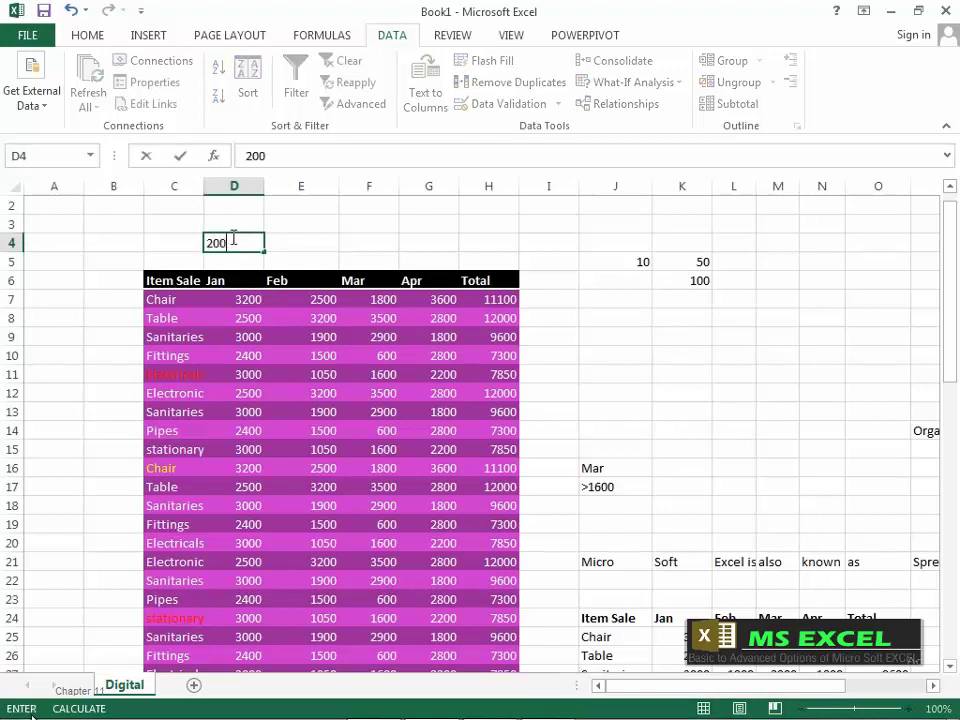
pyautogui.press('Return')
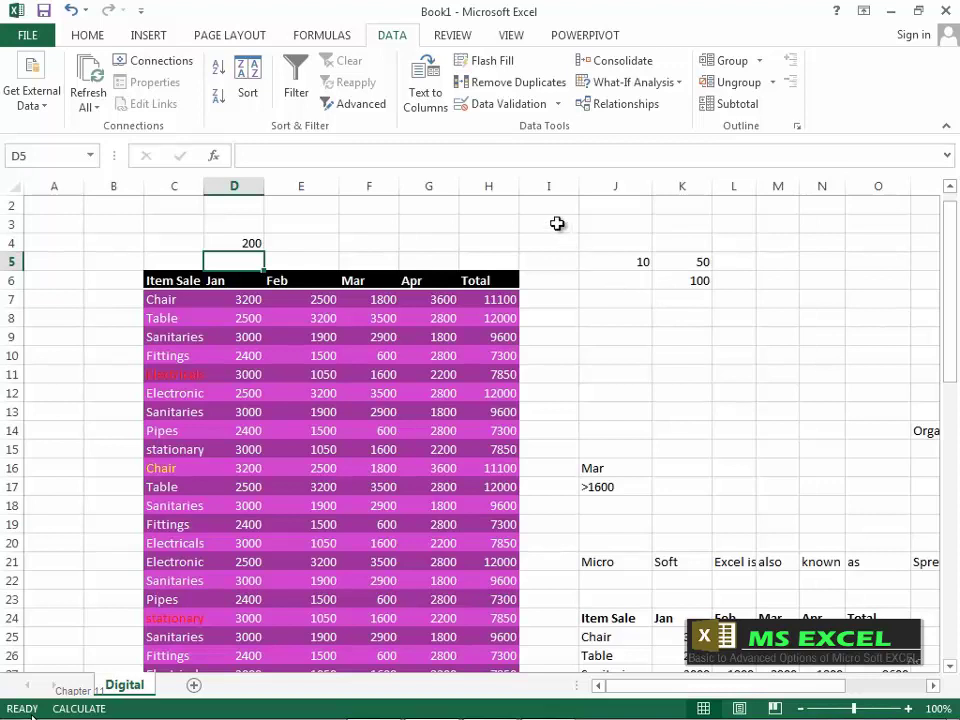
pyautogui.moveTo(557, 223); pyautogui.dragTo(879, 468)
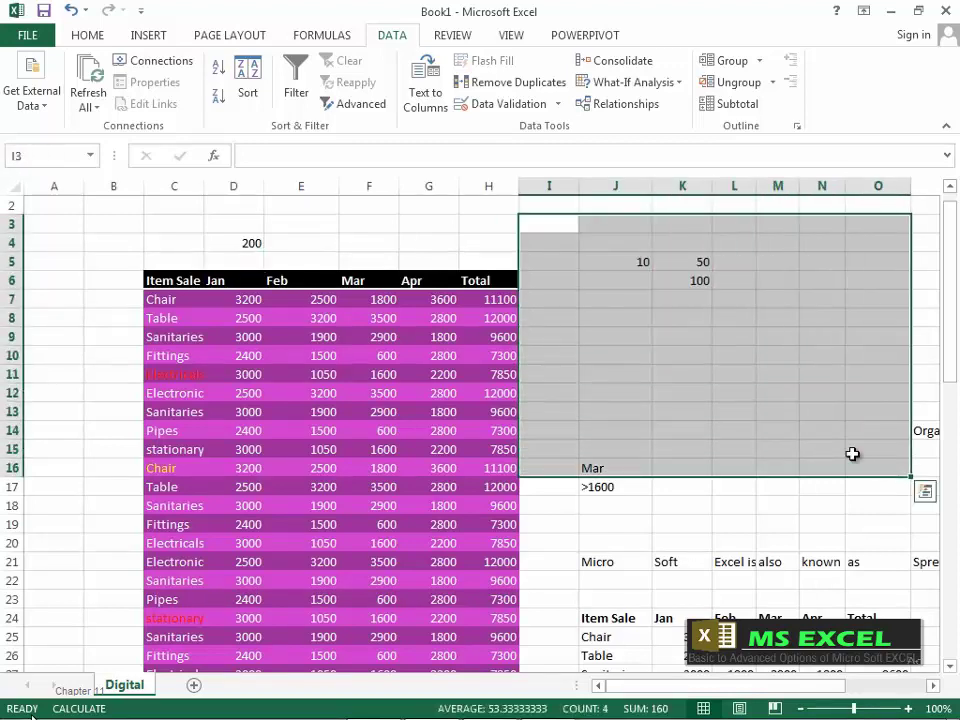
# Extend validation to the whole selection and Clear All its rules, then select cell K8
pyautogui.click(510, 104)
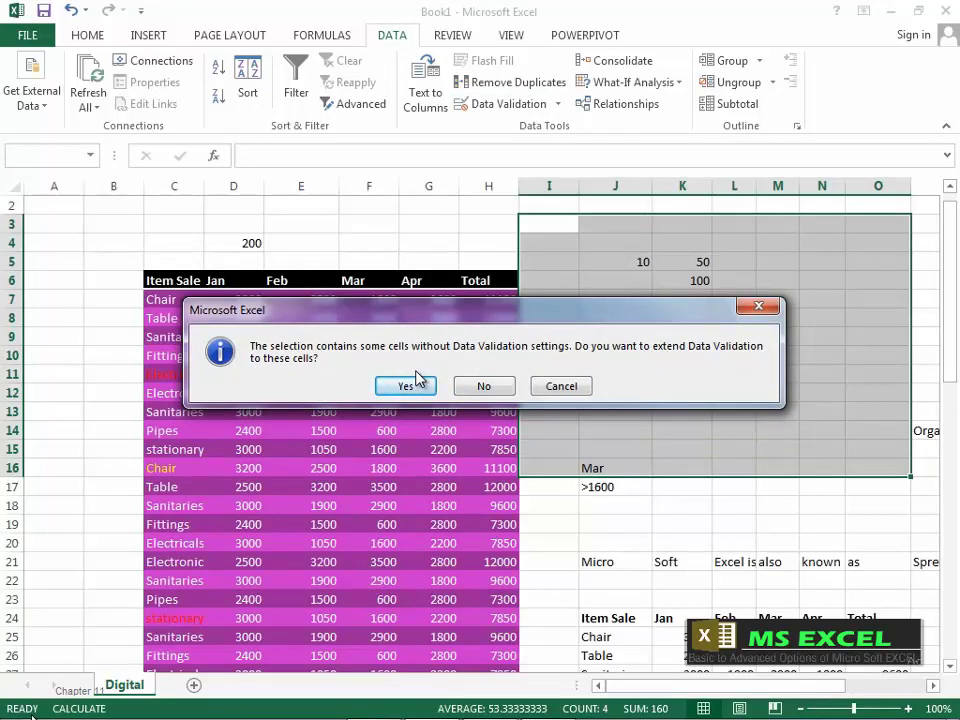
pyautogui.moveTo(555, 307); pyautogui.dragTo(528, 502)
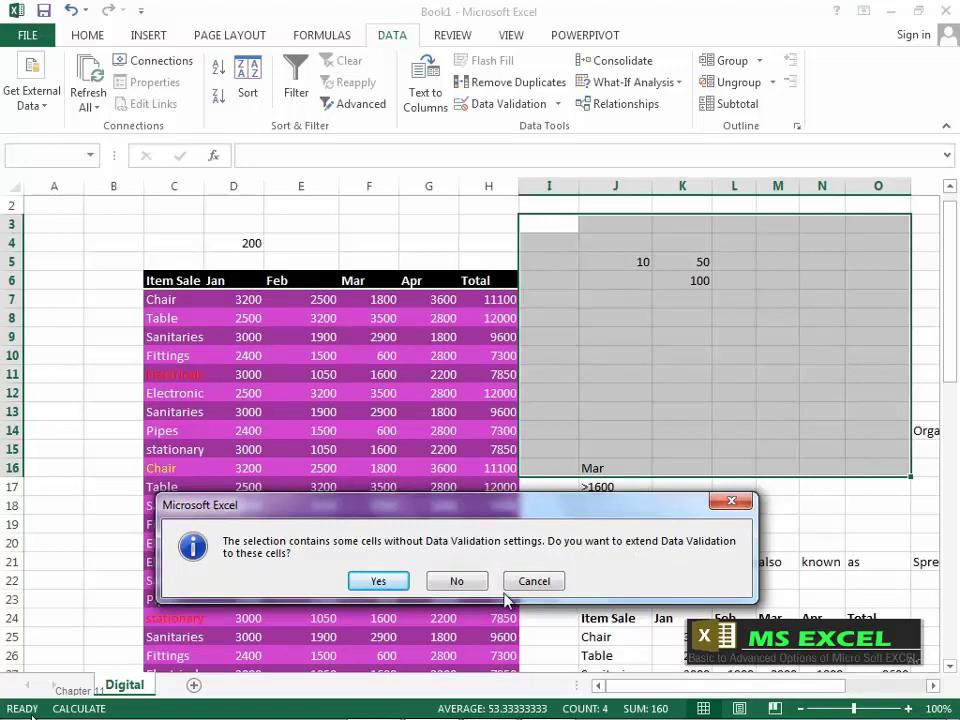
pyautogui.click(380, 581)
pyautogui.moveTo(434, 244); pyautogui.dragTo(431, 235)
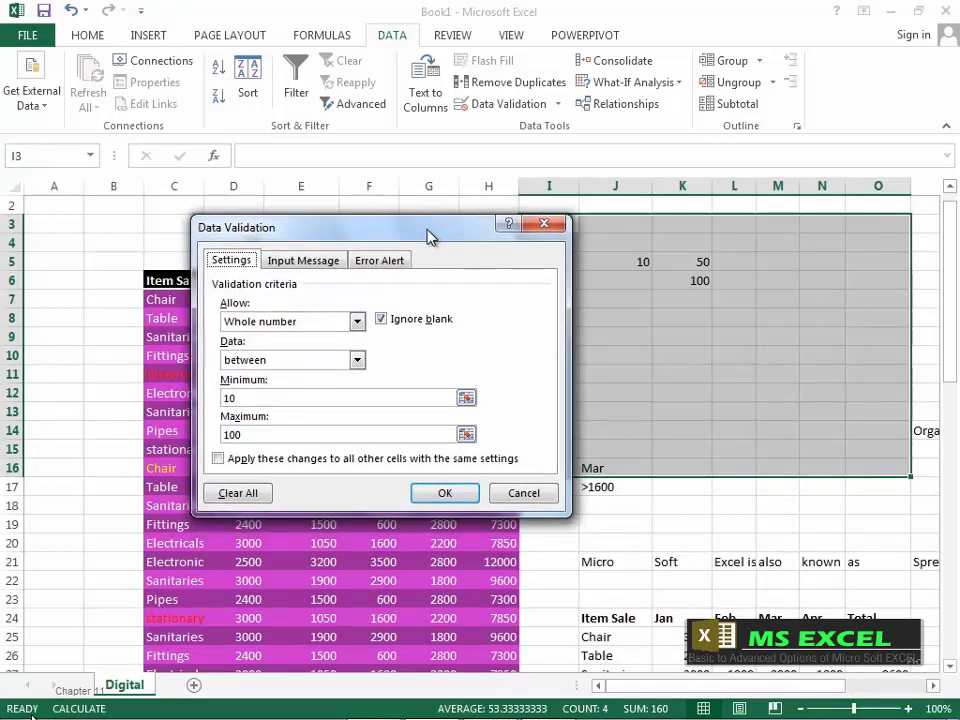
pyautogui.click(247, 497)
pyautogui.click(447, 497)
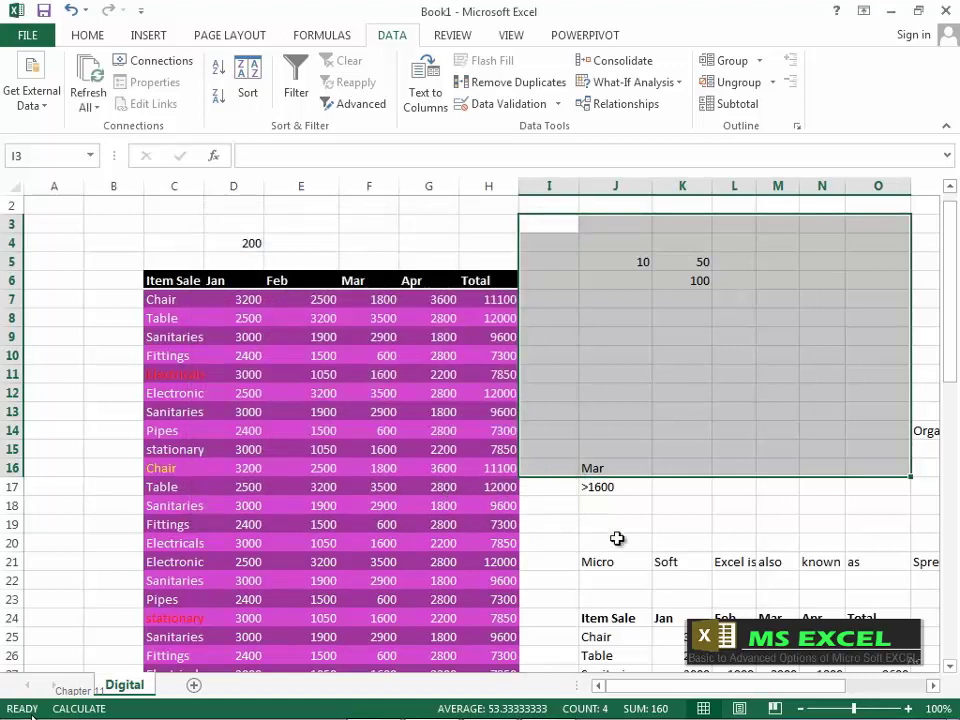
pyautogui.click(615, 541)
pyautogui.click(694, 320)
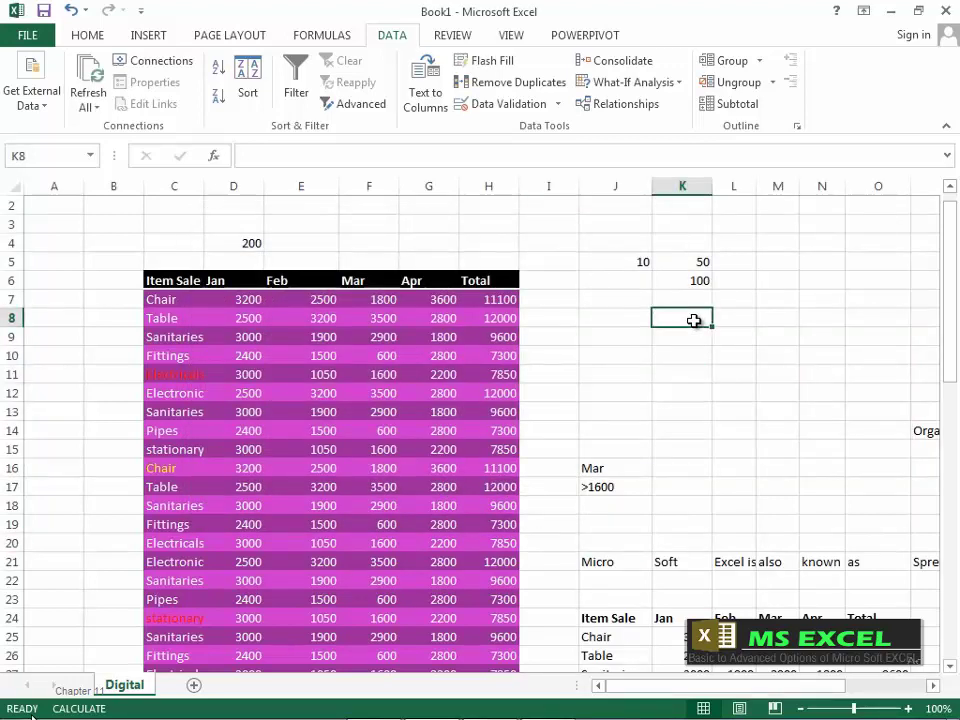
# Enter 20 in K8, 5 in J8 and 200 in L10, then clear J4:L11
pyautogui.write('20')
pyautogui.press('Left')
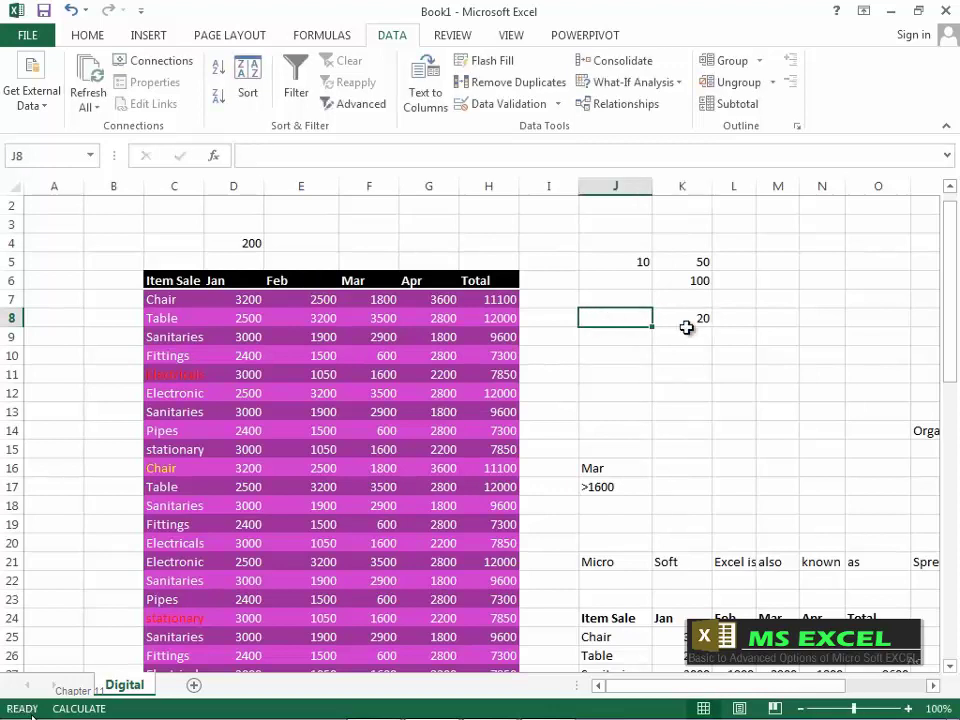
pyautogui.write('5')
pyautogui.click(716, 352)
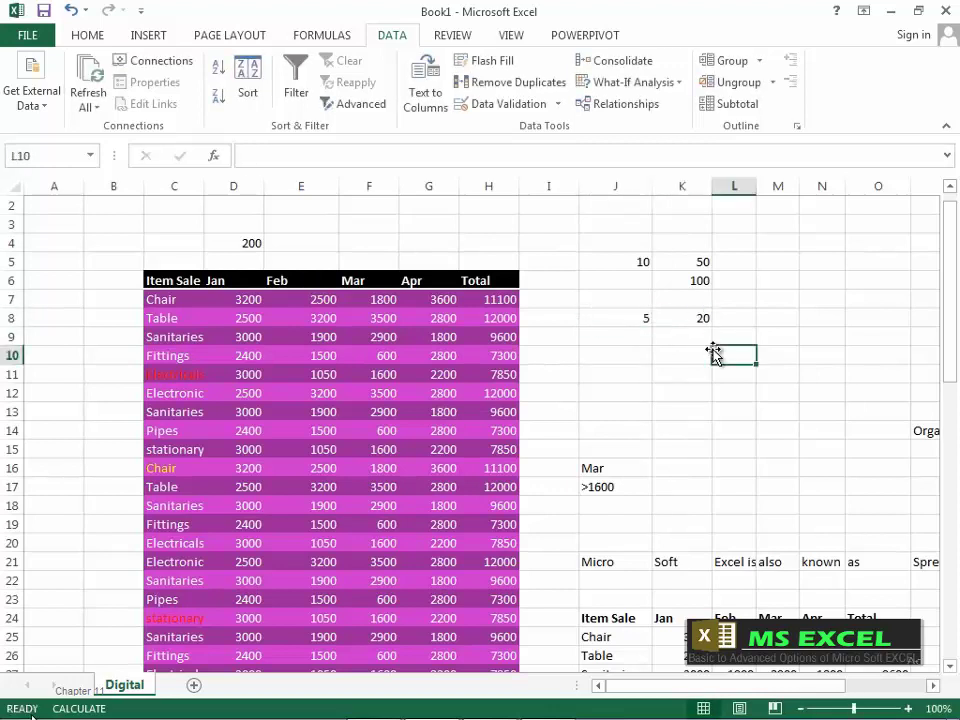
pyautogui.write('200')
pyautogui.press('Return')
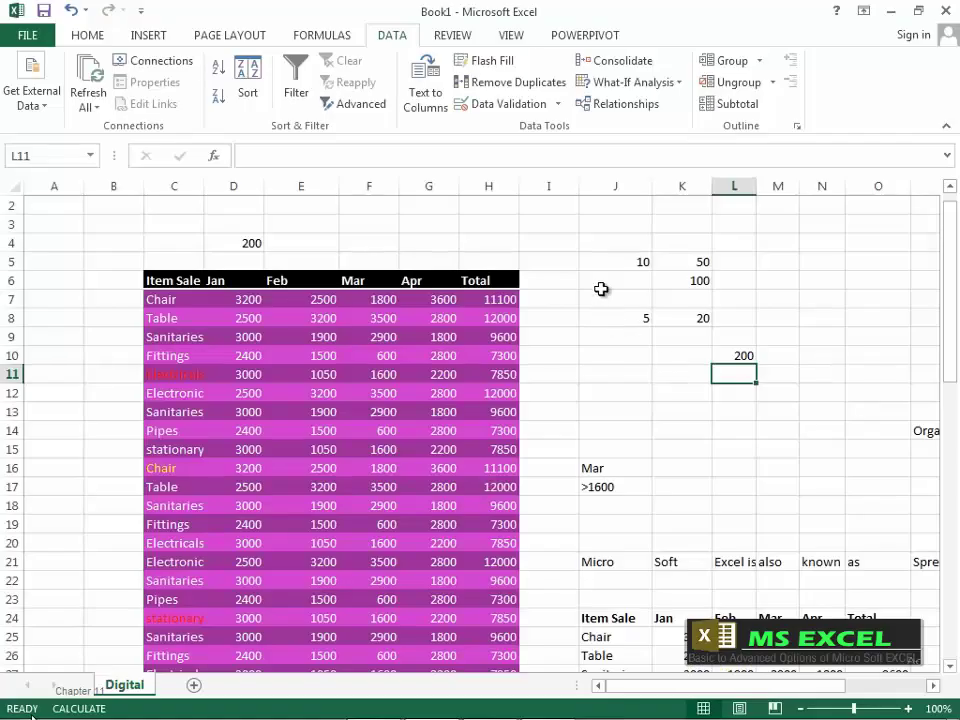
pyautogui.moveTo(610, 245); pyautogui.dragTo(748, 372)
pyautogui.press('Delete')
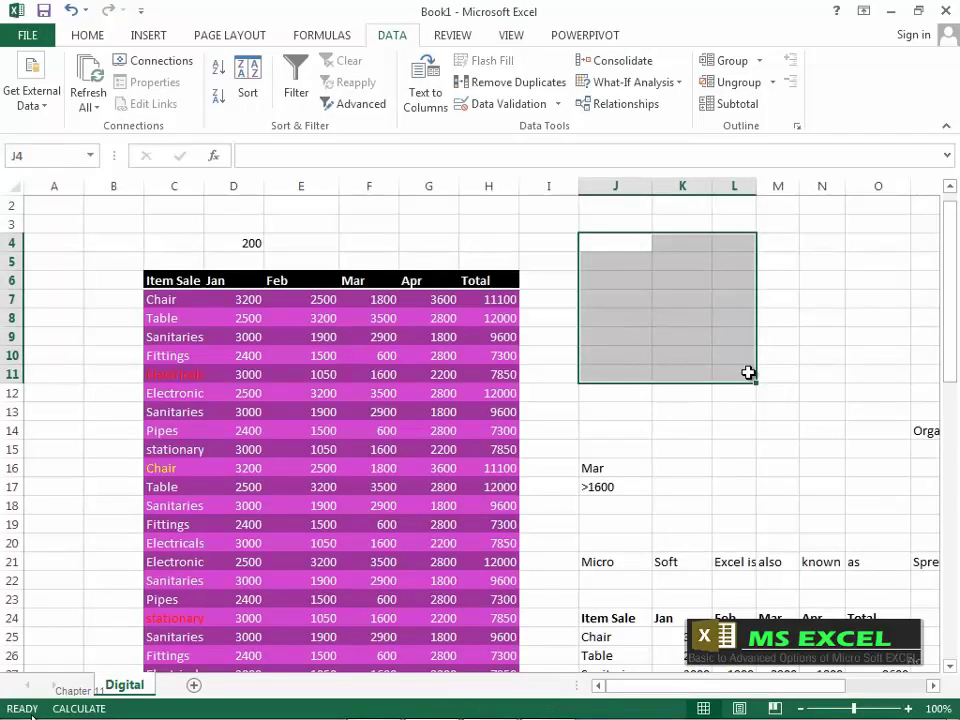
# Set J4:L11's validation to whole numbers not between minimum 20 and maximum 100
pyautogui.click(520, 106)
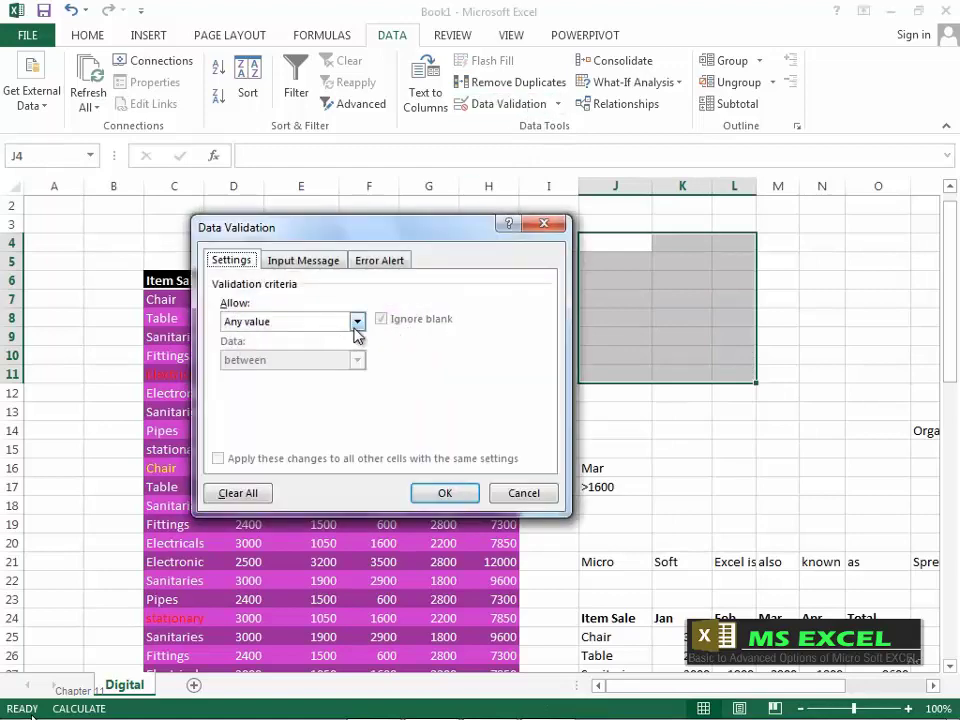
pyautogui.click(358, 322)
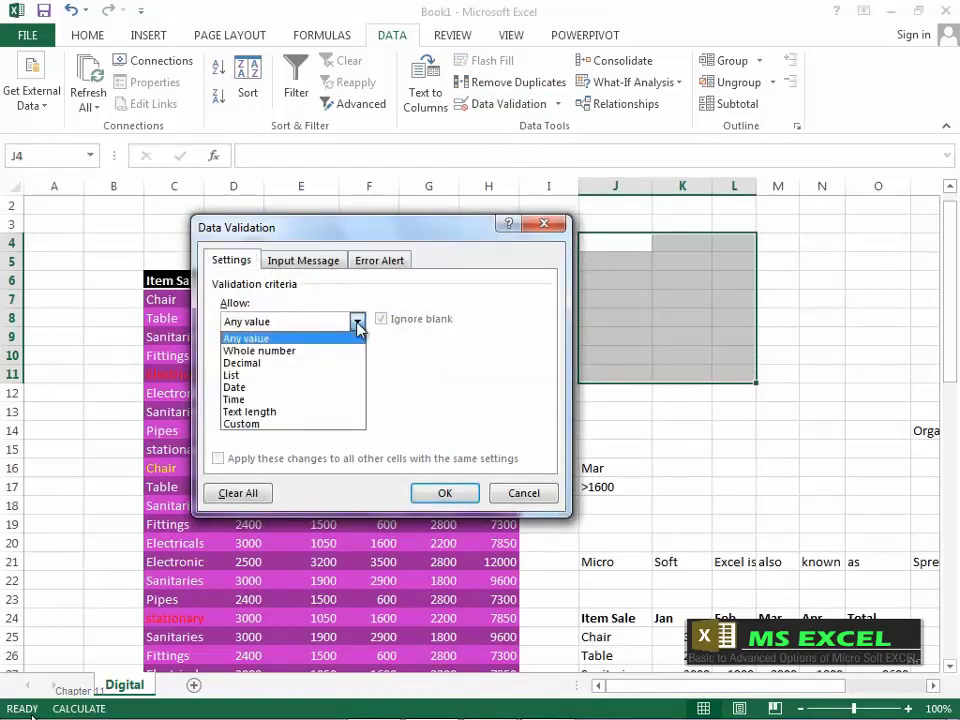
pyautogui.click(312, 352)
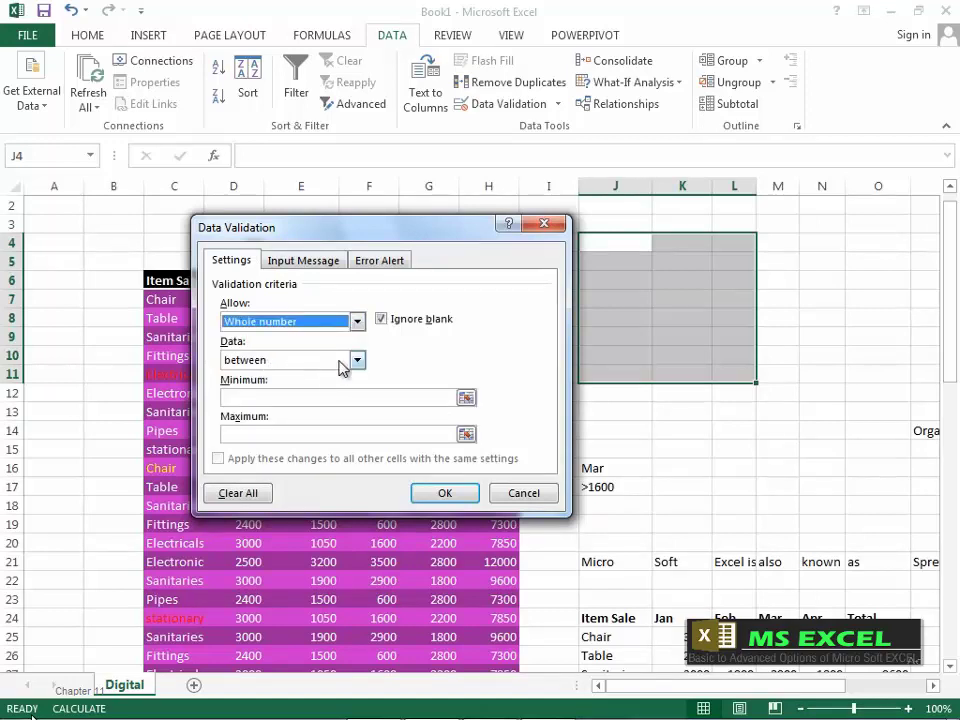
pyautogui.click(357, 361)
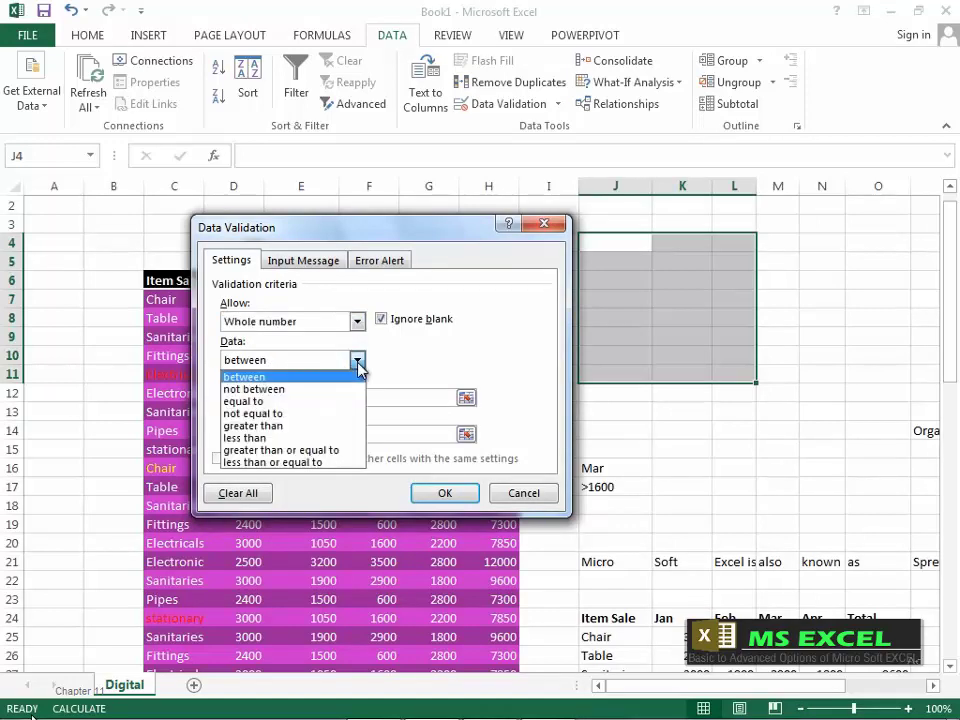
pyautogui.click(302, 432)
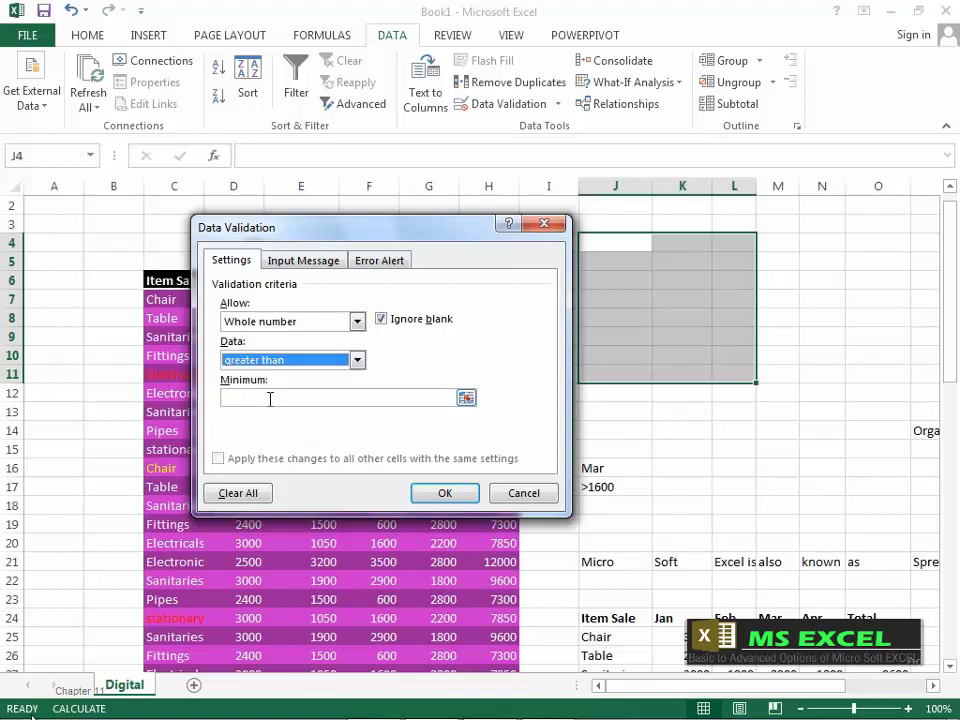
pyautogui.click(263, 399)
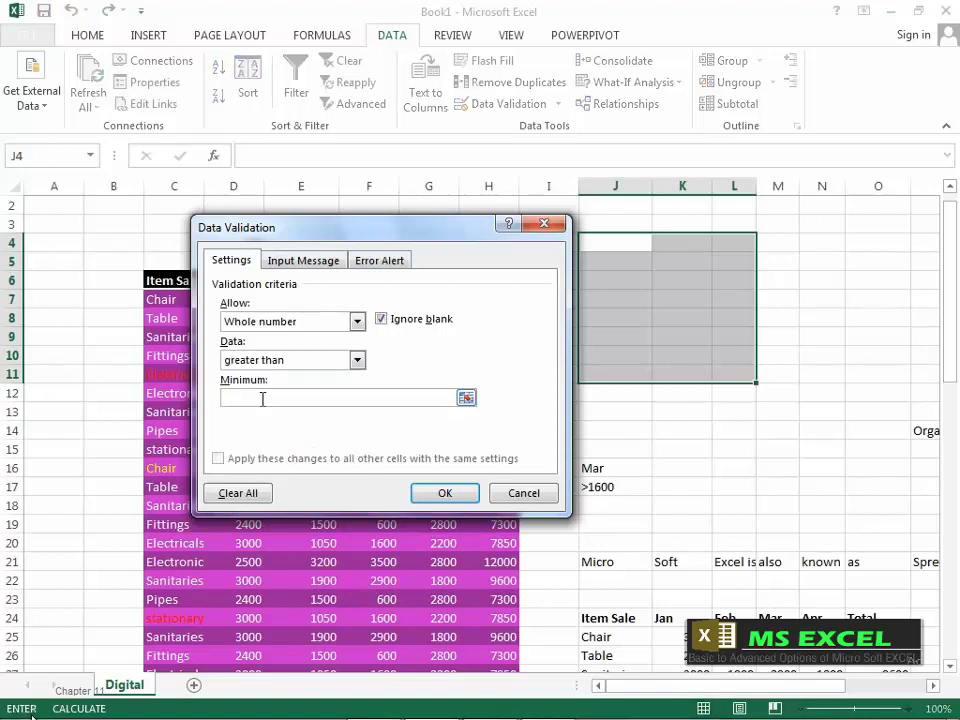
pyautogui.write('20')
pyautogui.click(356, 360)
pyautogui.click(297, 389)
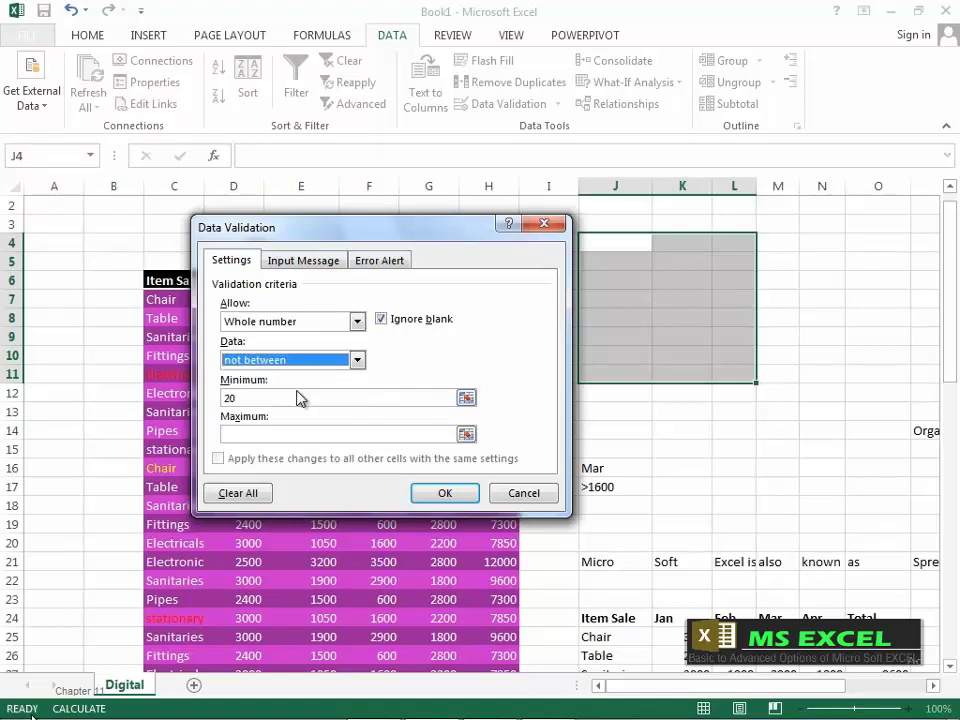
pyautogui.click(249, 432)
pyautogui.write('100')
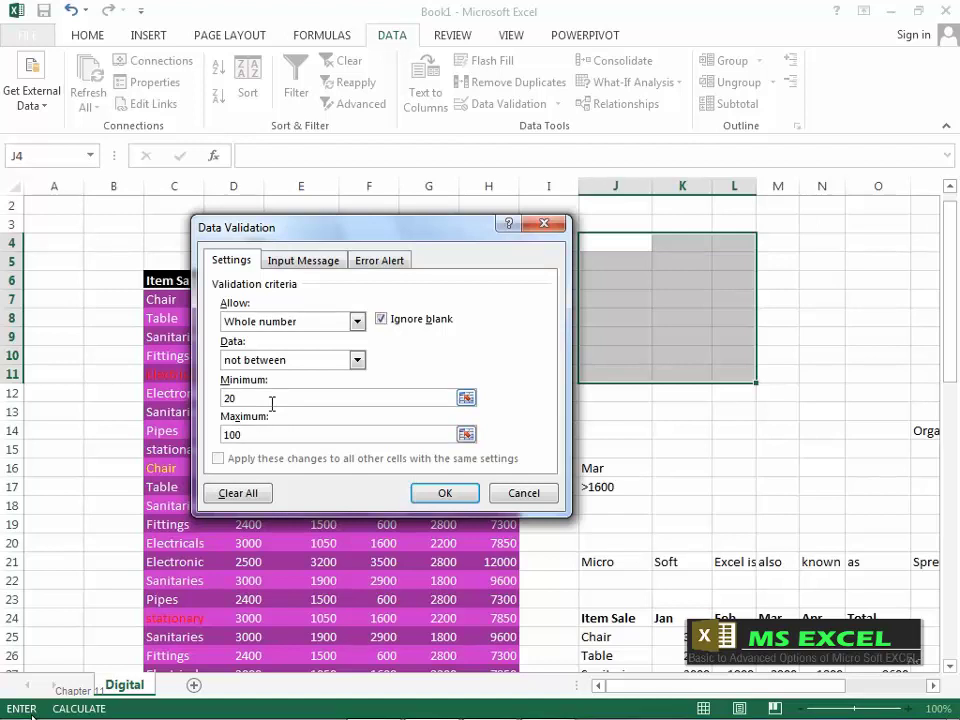
pyautogui.click(448, 495)
# Try entering 50 in J4 and cancel the rejected entry
pyautogui.write('50')
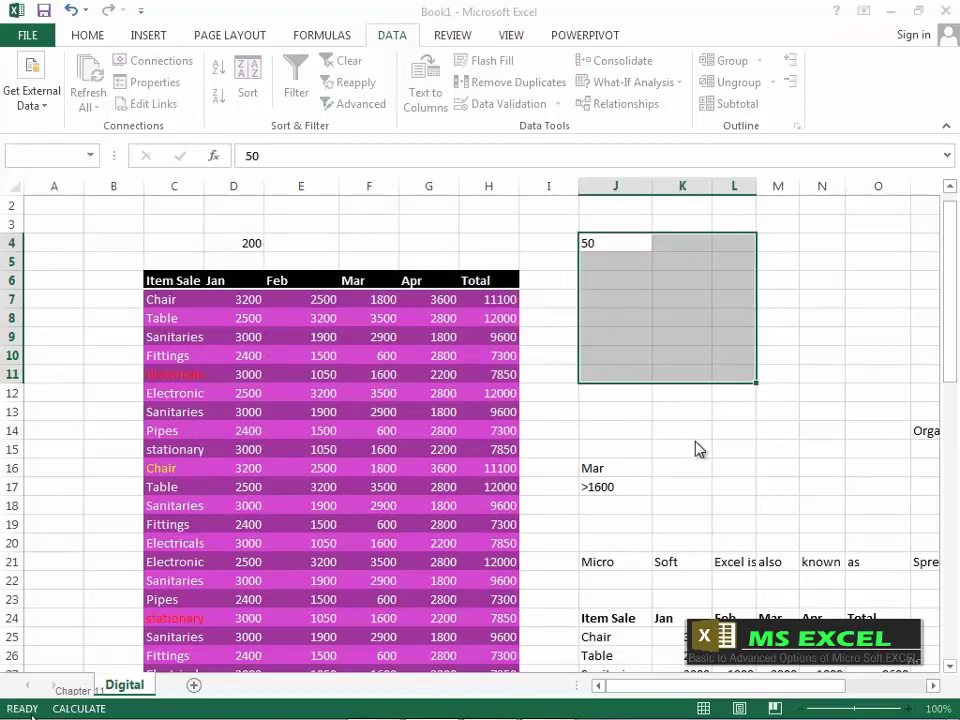
pyautogui.press('Return')
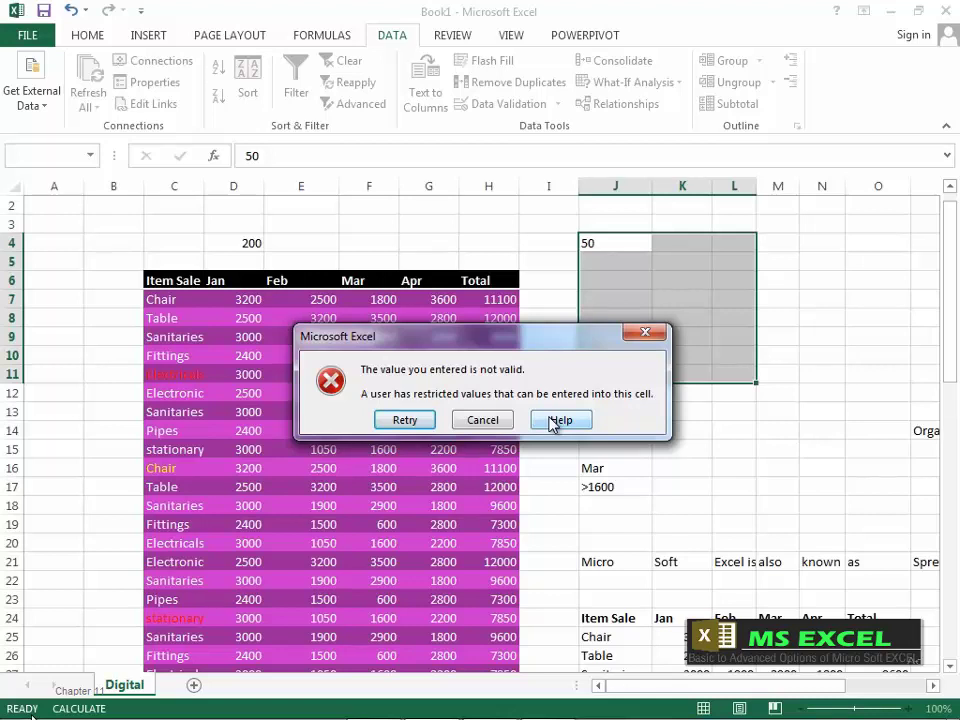
pyautogui.click(499, 421)
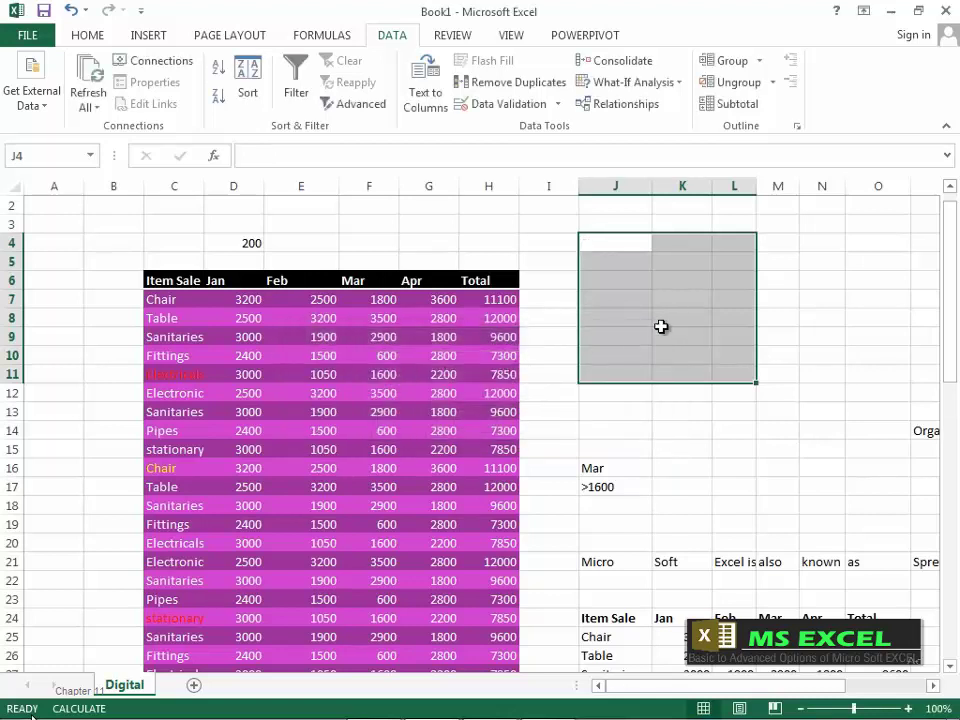
# Enter 10 in J4 and 200 in J7, then select I3:M13
pyautogui.write('10')
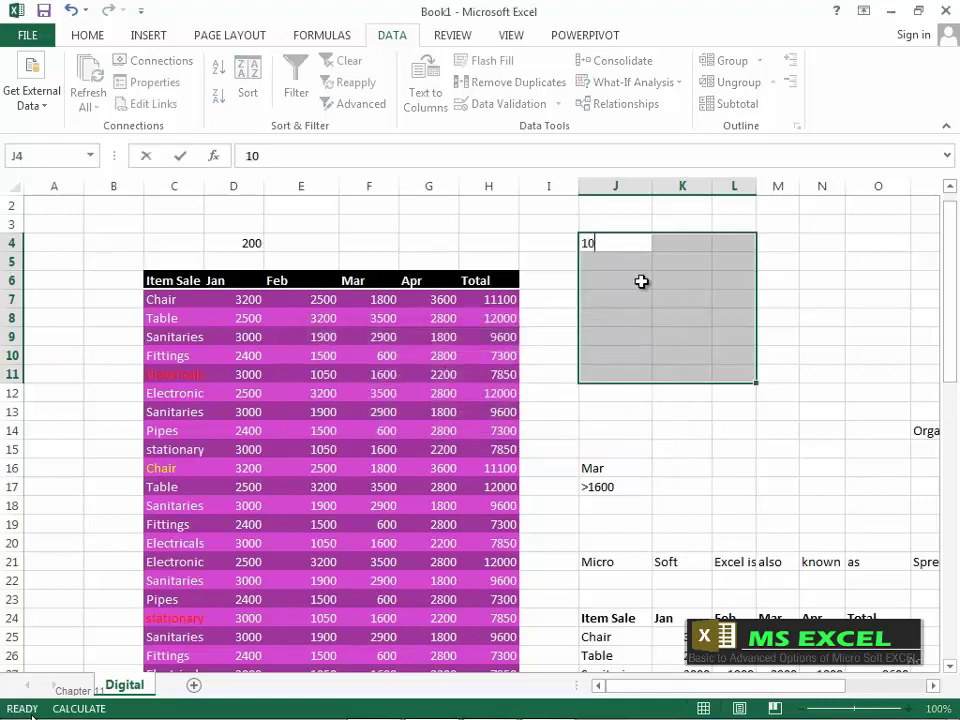
pyautogui.press('Return')
pyautogui.click(630, 297)
pyautogui.write('200')
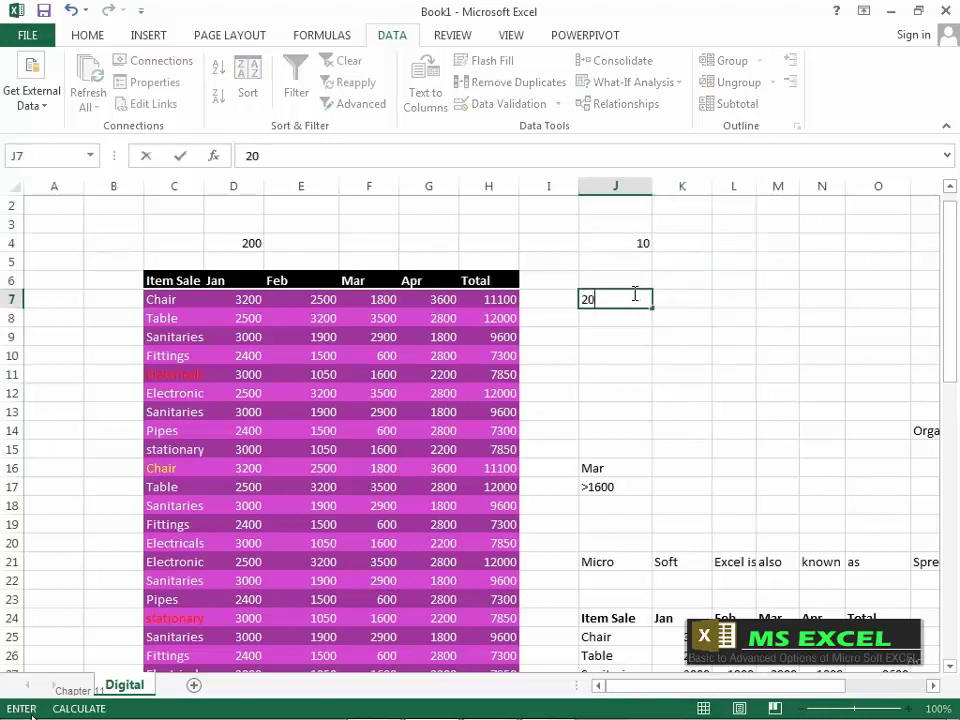
pyautogui.click(690, 425)
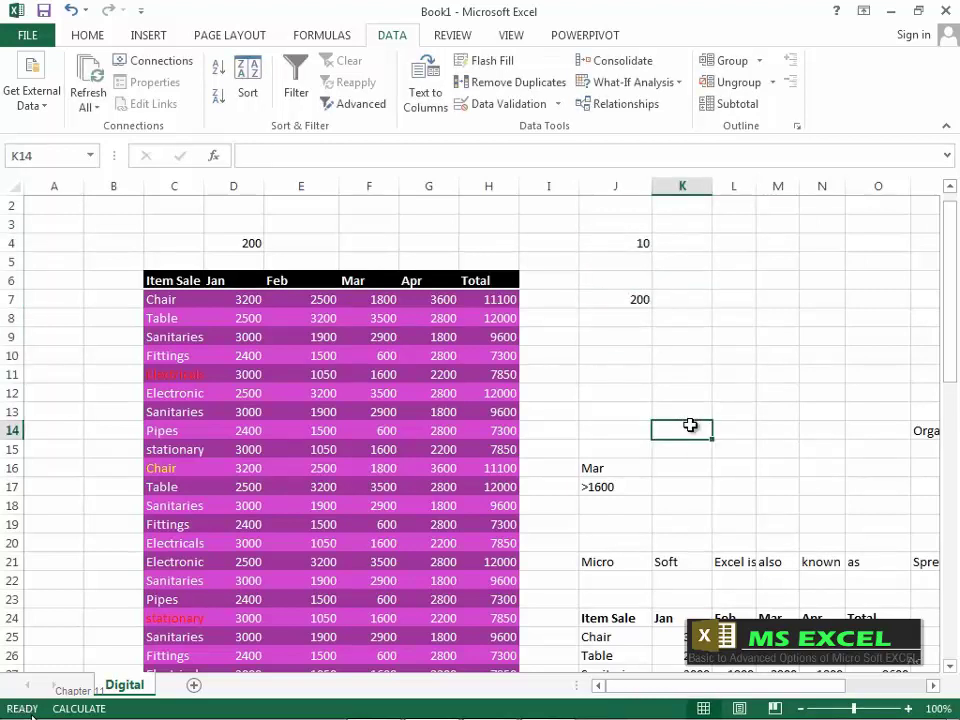
pyautogui.moveTo(568, 222); pyautogui.dragTo(749, 357)
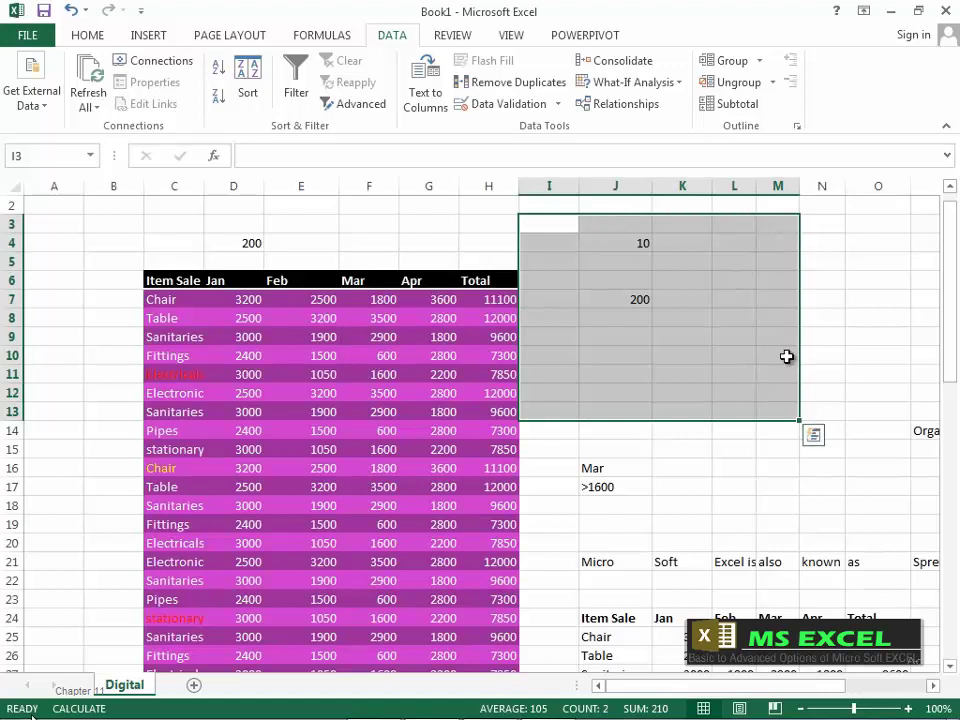
# Extend validation to all of I3:M13, Clear All rules, and recalculate with F9
pyautogui.click(510, 106)
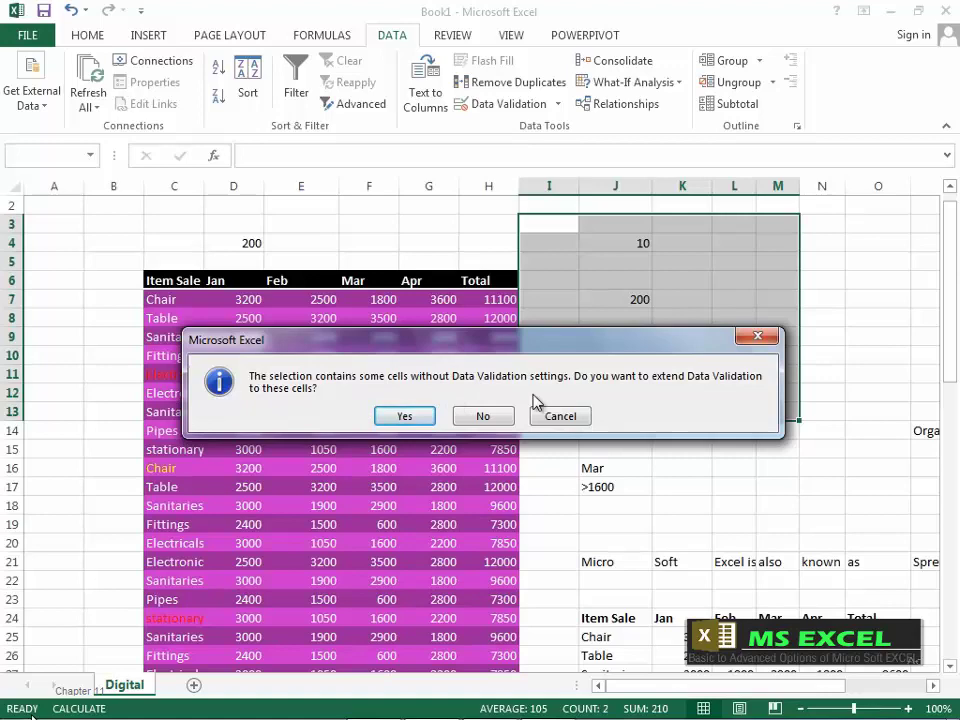
pyautogui.click(416, 420)
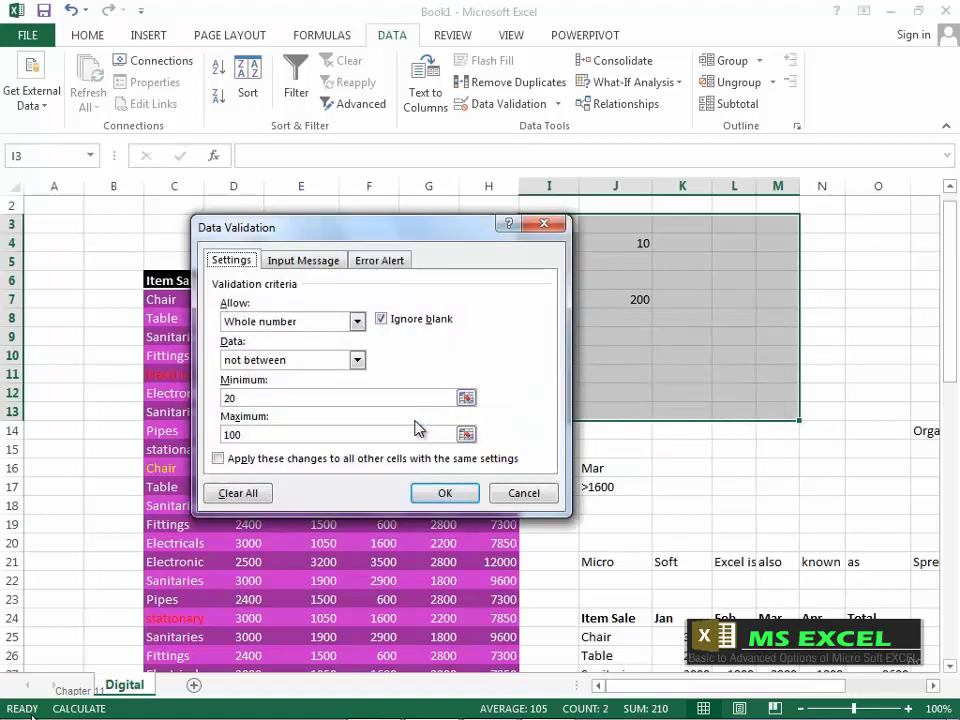
pyautogui.click(254, 494)
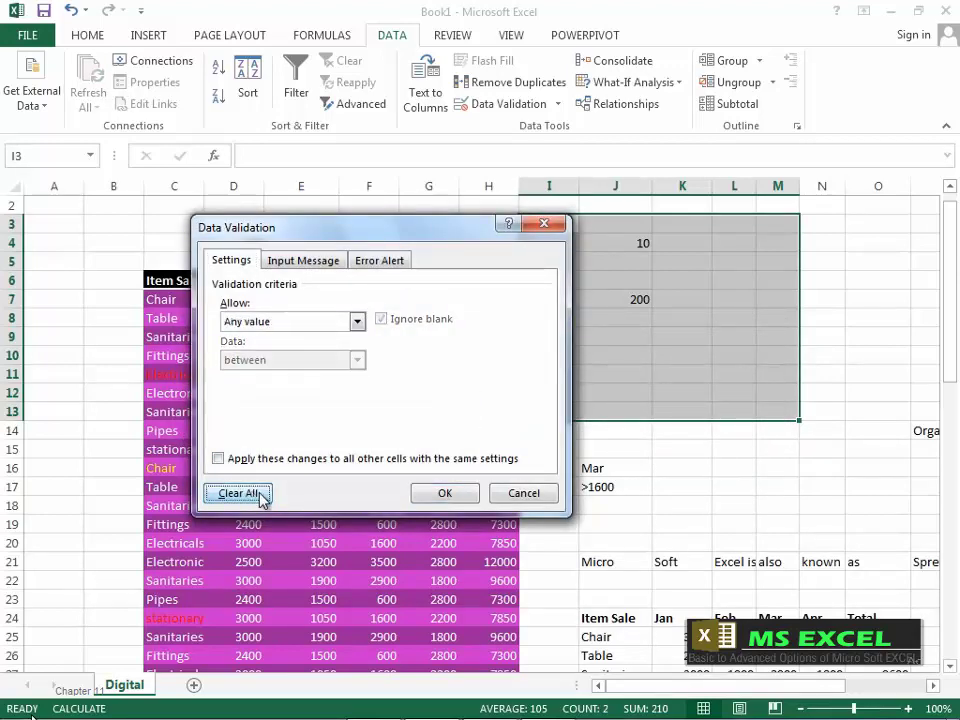
pyautogui.click(445, 493)
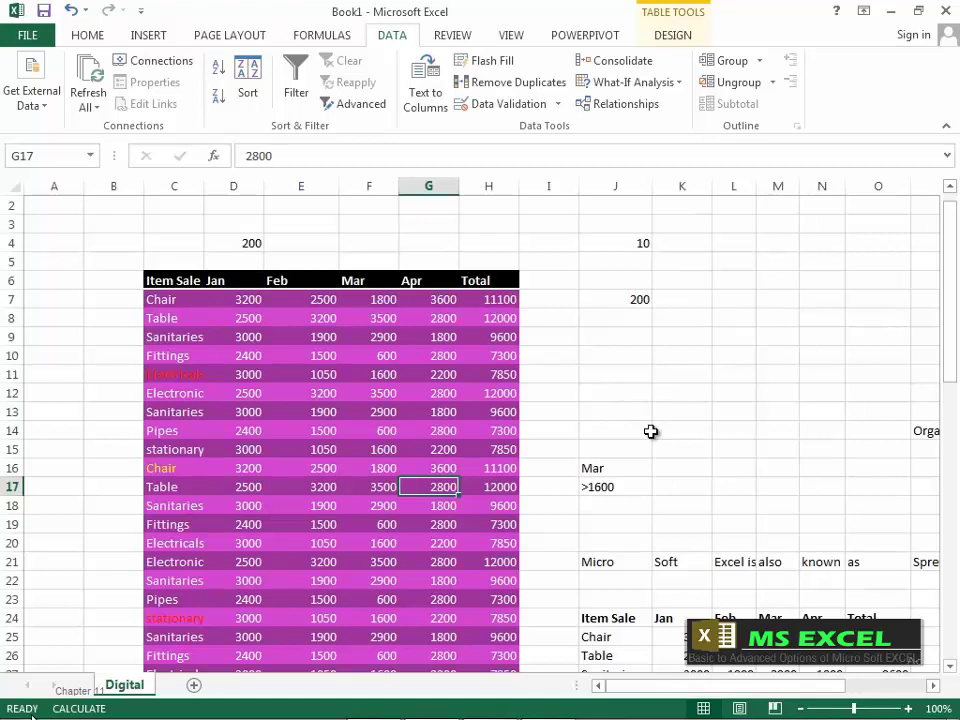
pyautogui.press('F9')
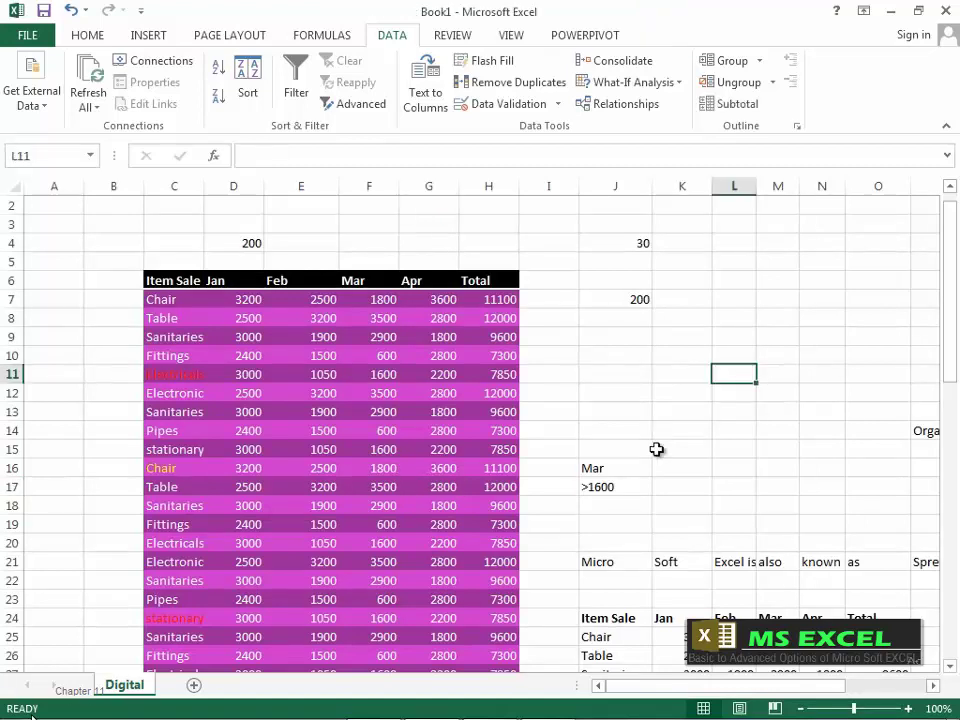
# Circle invalid data on the sheet, then select the J4:K9 range
pyautogui.click(557, 104)
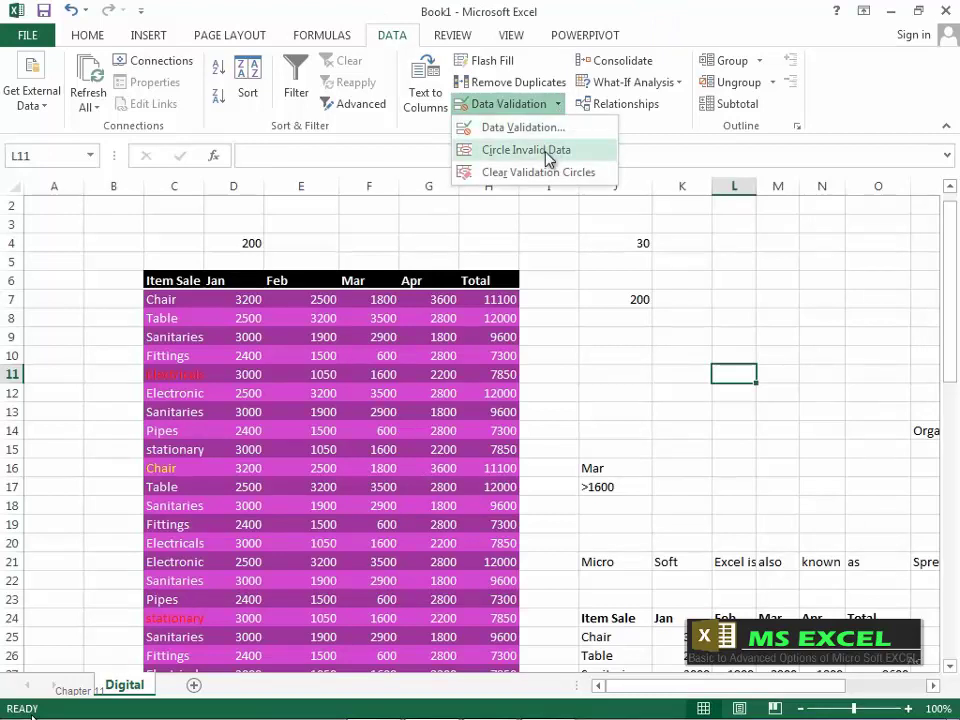
pyautogui.click(548, 150)
pyautogui.moveTo(613, 238); pyautogui.dragTo(693, 329)
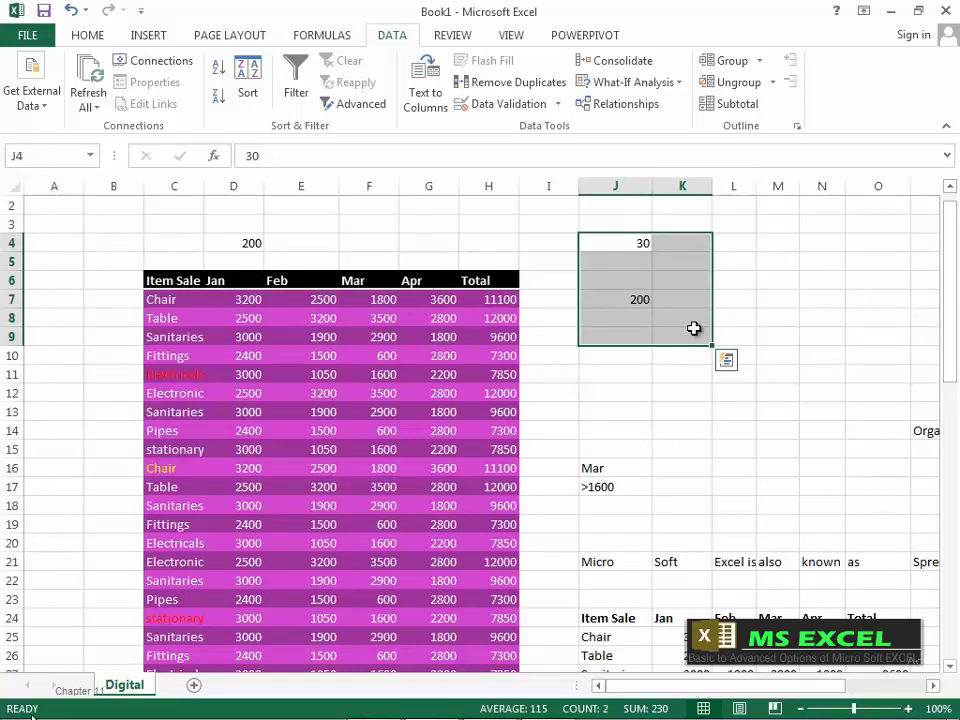
# Enter test values 50 and 40 in K4:K5, 24 in J6 and 100 in J5
pyautogui.click(634, 250)
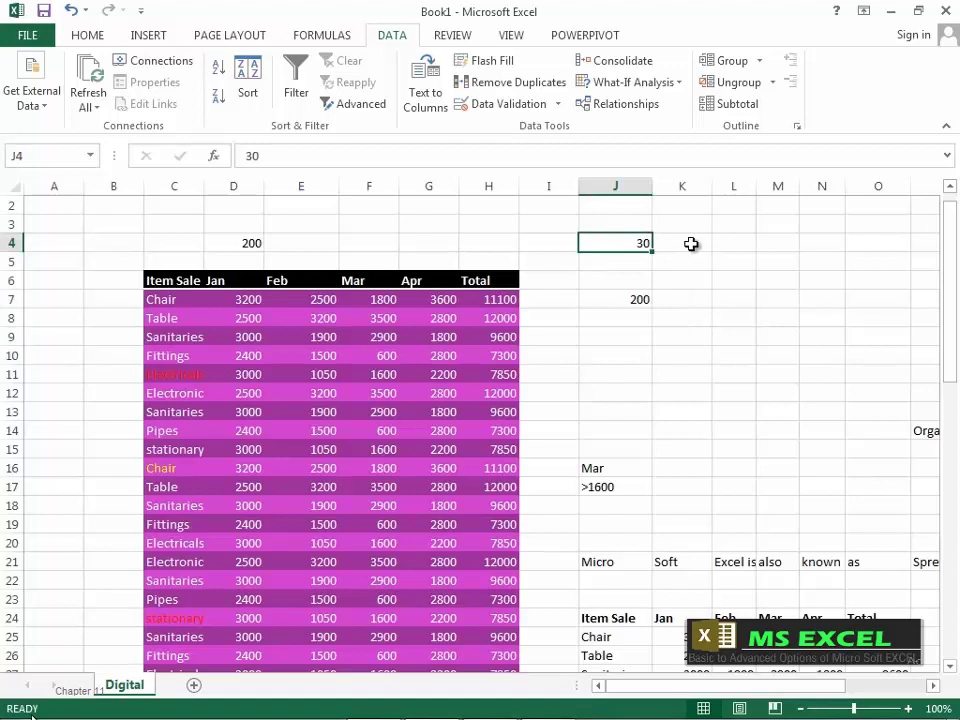
pyautogui.click(726, 246)
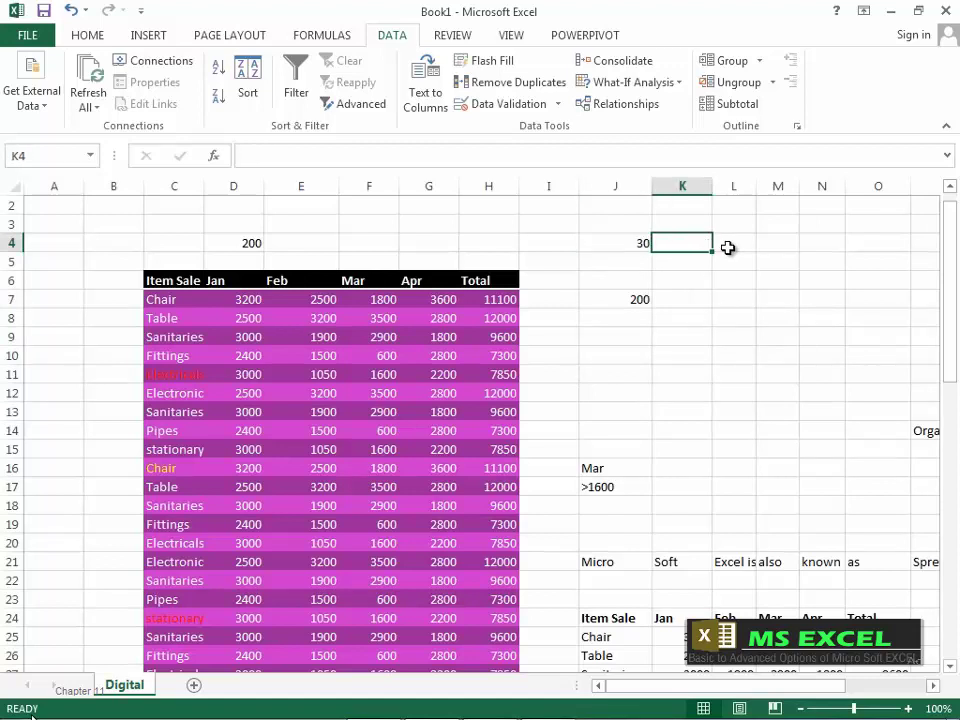
pyautogui.write('50')
pyautogui.press('Return')
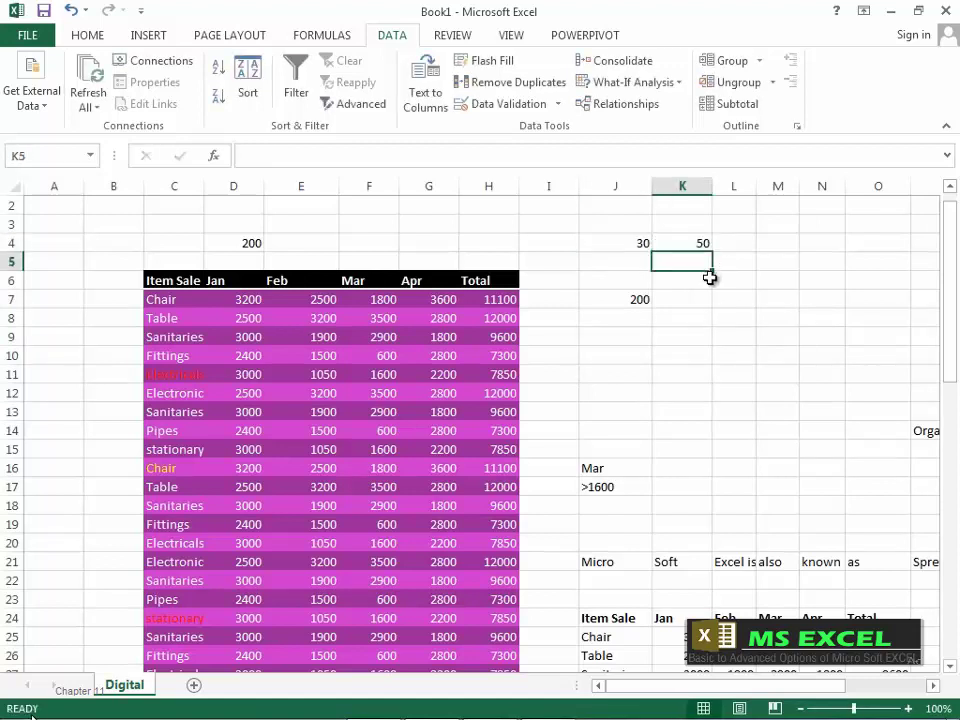
pyautogui.write('40')
pyautogui.click(640, 279)
pyautogui.write('2')
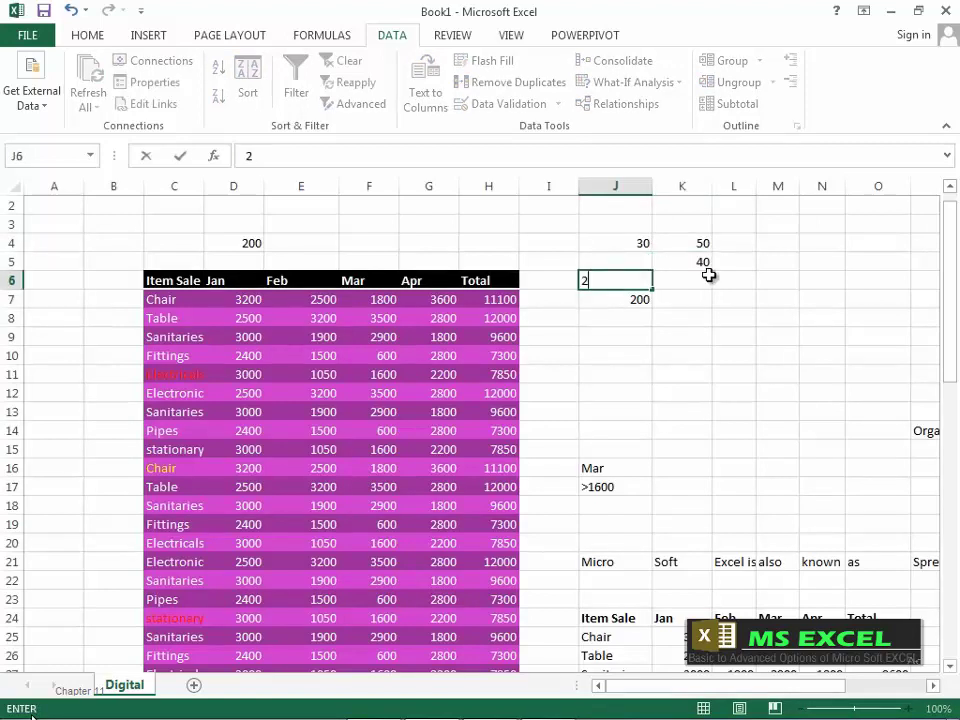
pyautogui.write('4')
pyautogui.click(621, 260)
pyautogui.write('100')
# Enter 25 and 70 in K6:K7, then select the test block J4:K7
pyautogui.click(688, 356)
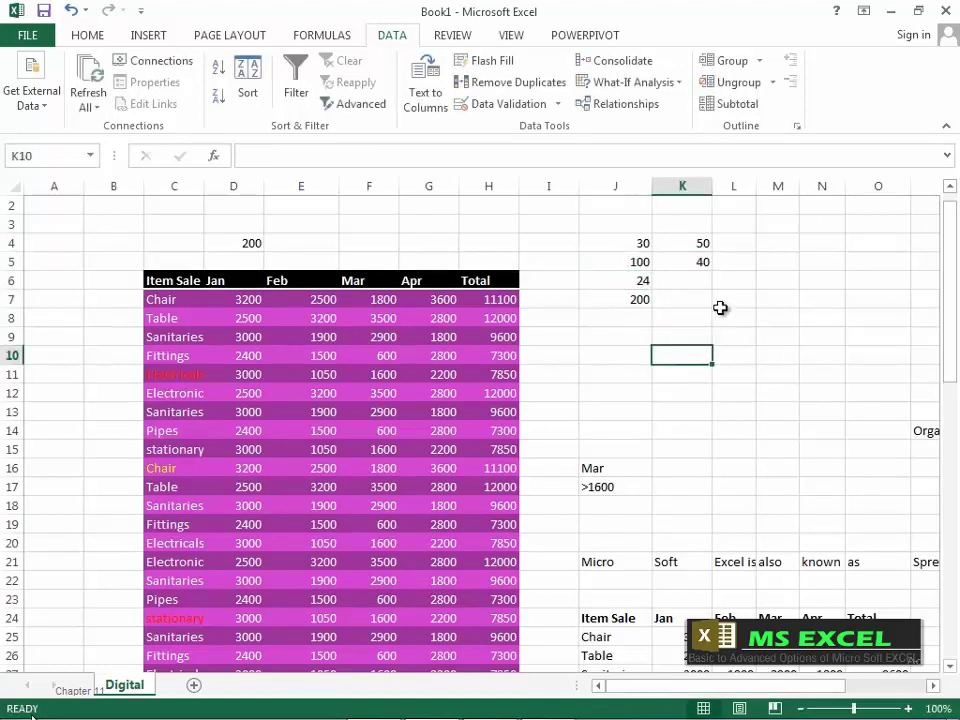
pyautogui.click(710, 284)
pyautogui.write('25')
pyautogui.press('Return')
pyautogui.write('70')
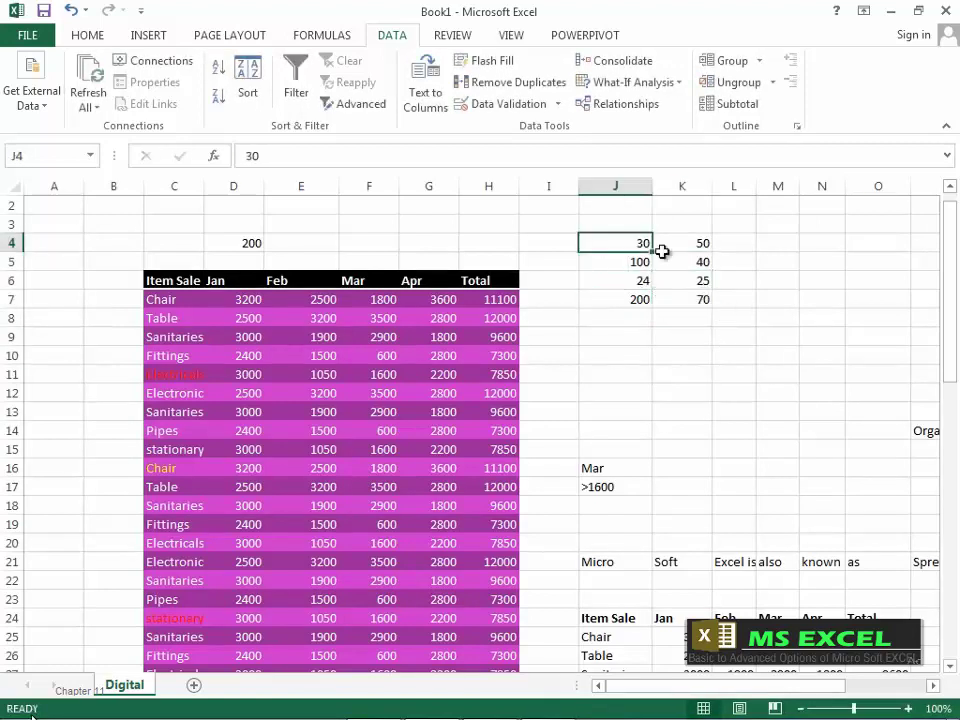
pyautogui.moveTo(650, 250); pyautogui.dragTo(685, 300)
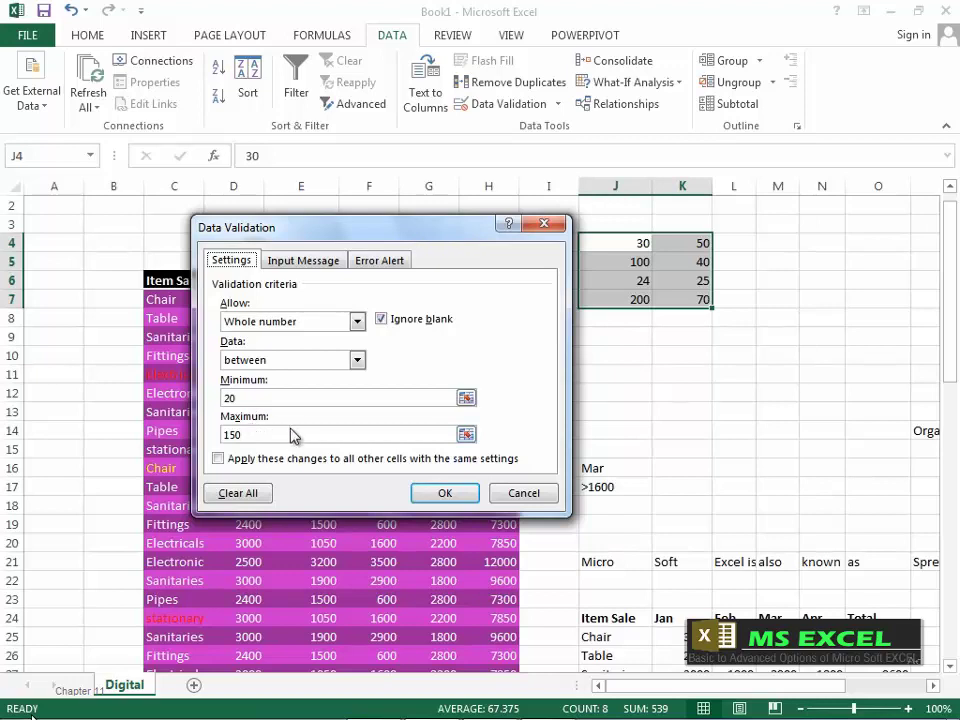
# Change the rule's maximum from 150 to 100, keeping whole numbers from 20, and apply it
pyautogui.moveTo(252, 434); pyautogui.dragTo(182, 435)
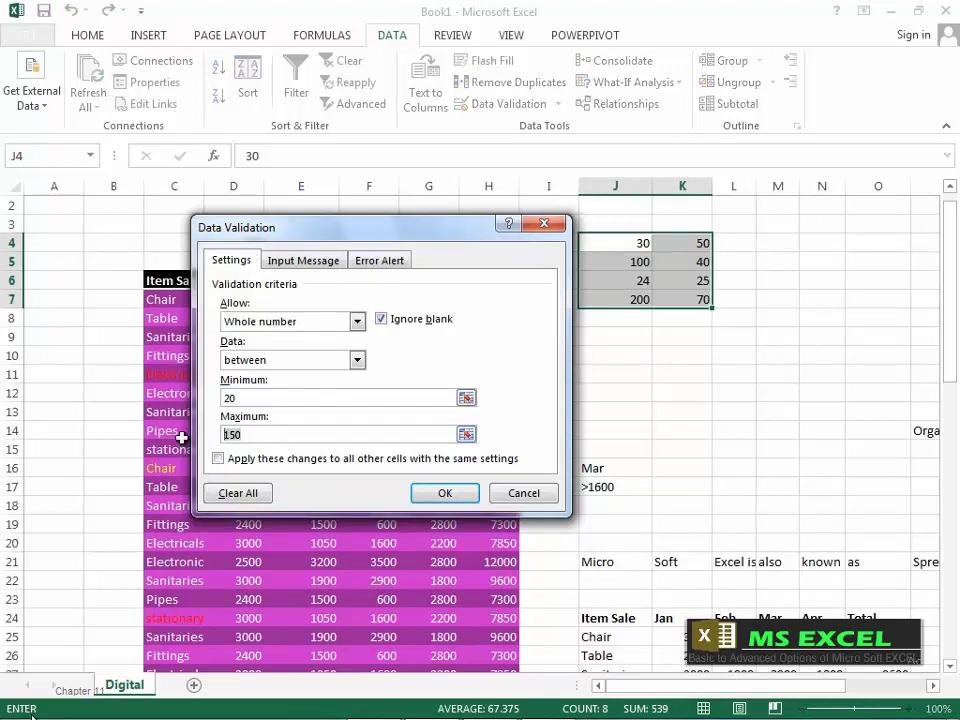
pyautogui.write('100')
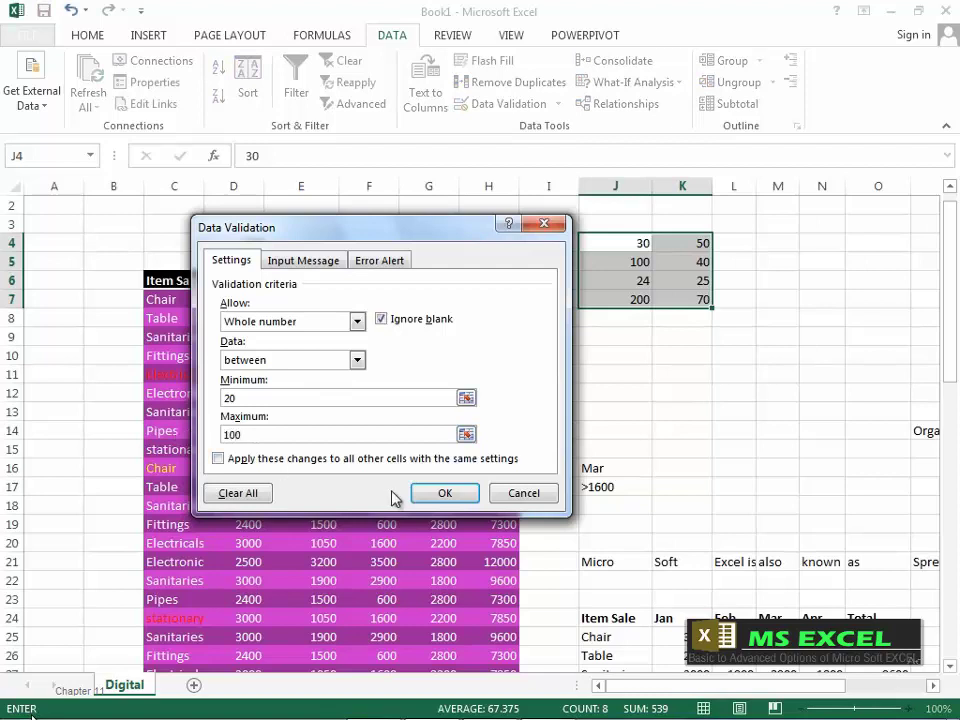
pyautogui.click(437, 492)
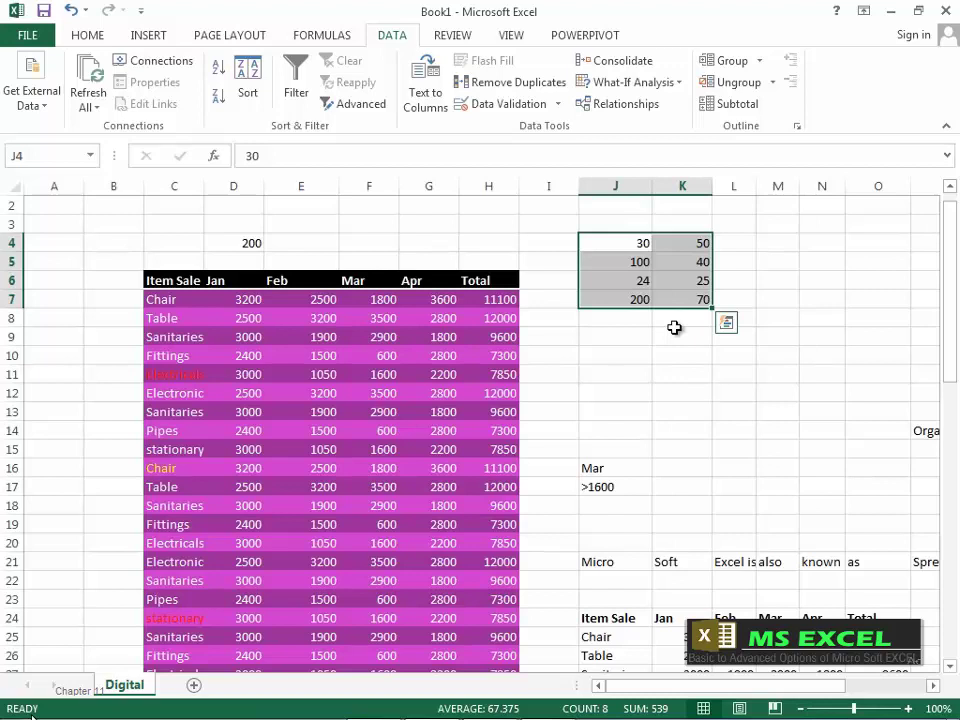
pyautogui.click(557, 105)
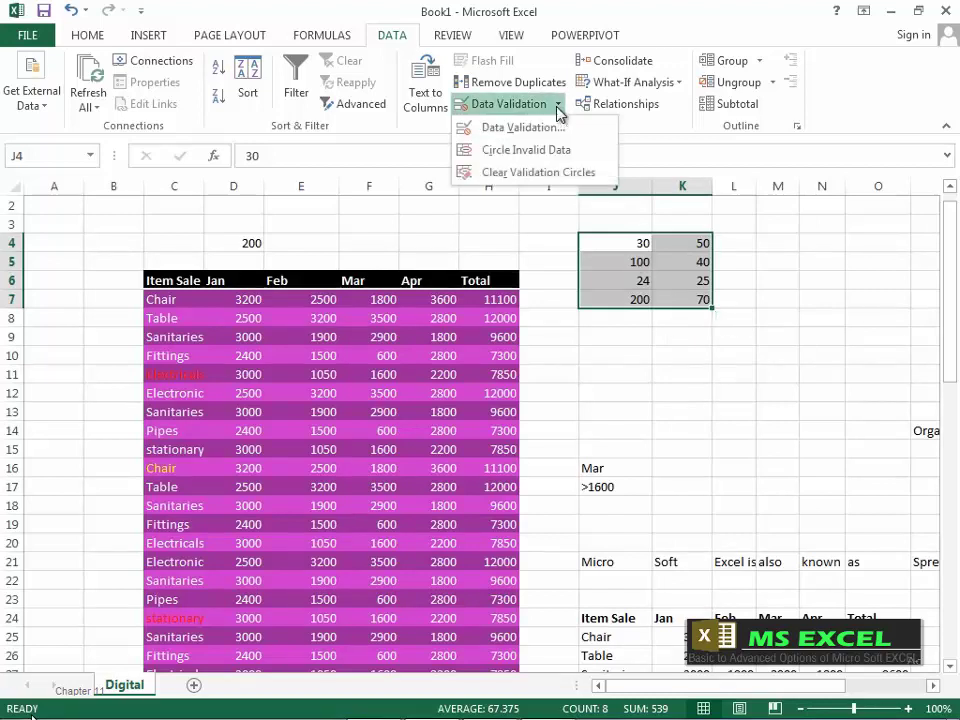
pyautogui.click(551, 160)
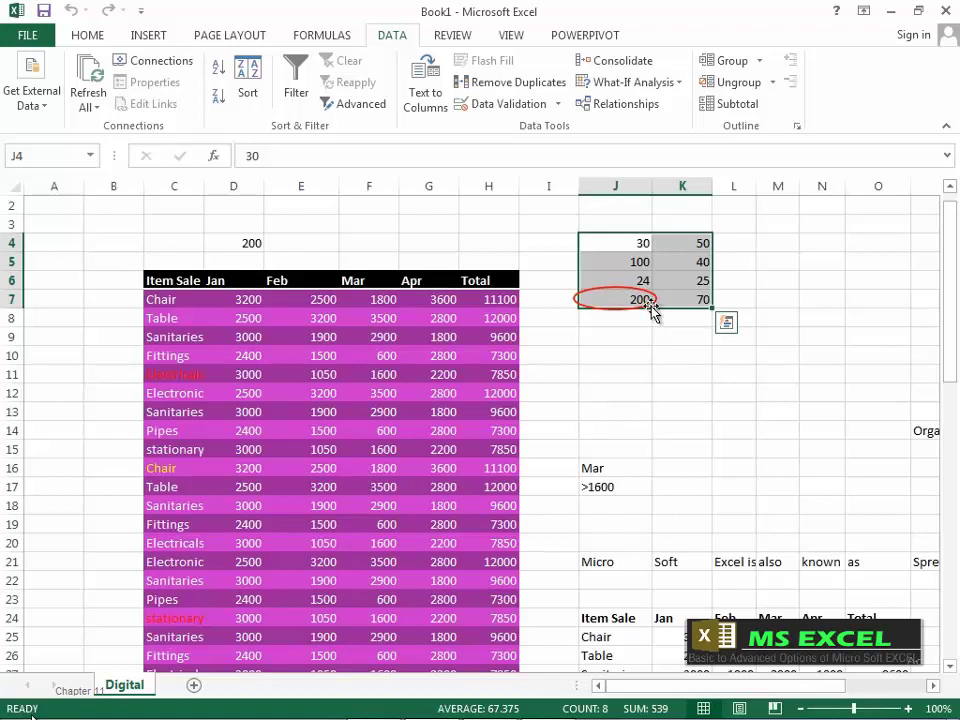
pyautogui.click(682, 392)
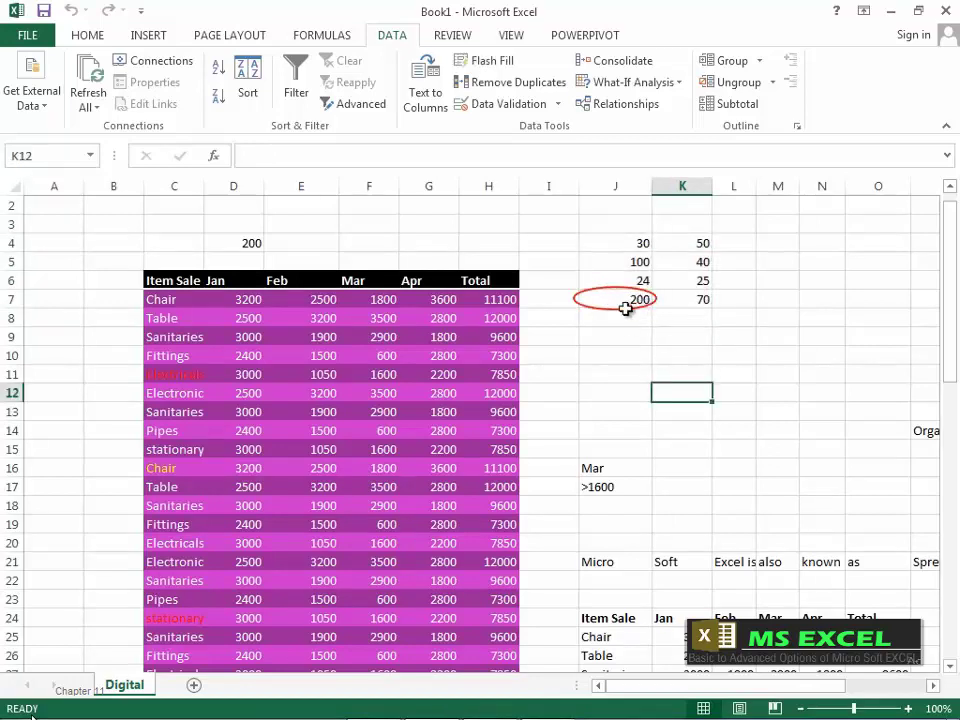
pyautogui.click(559, 105)
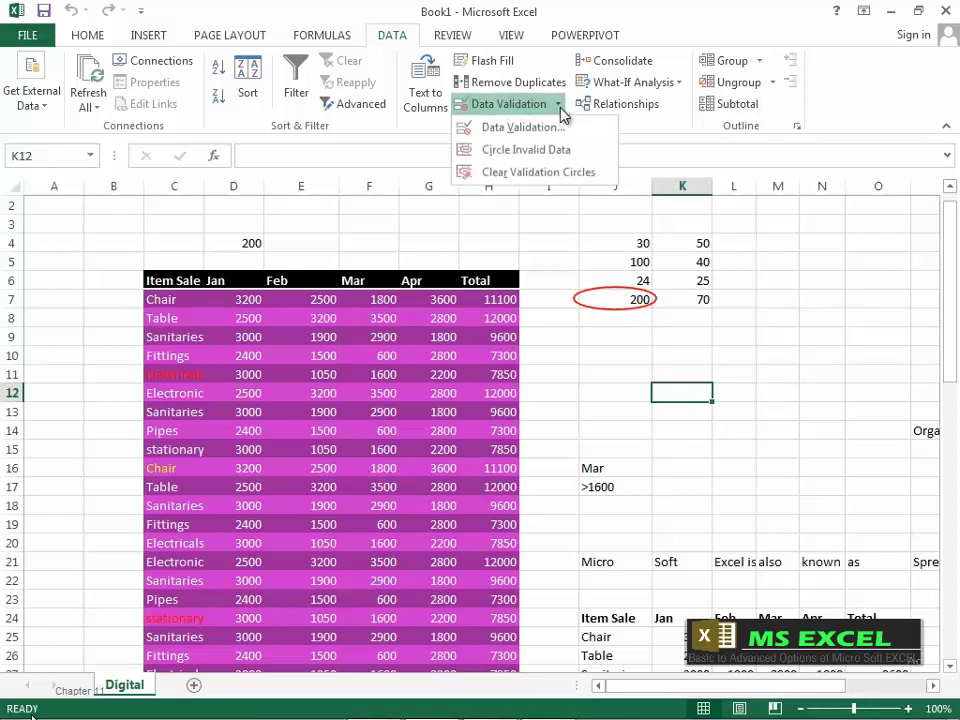
pyautogui.click(555, 177)
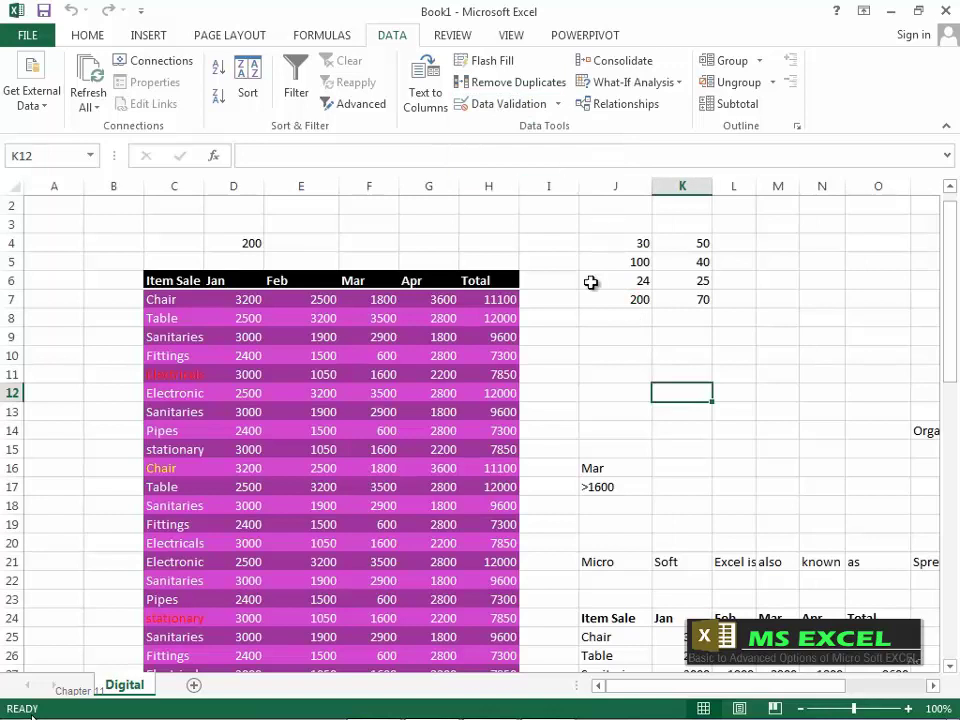